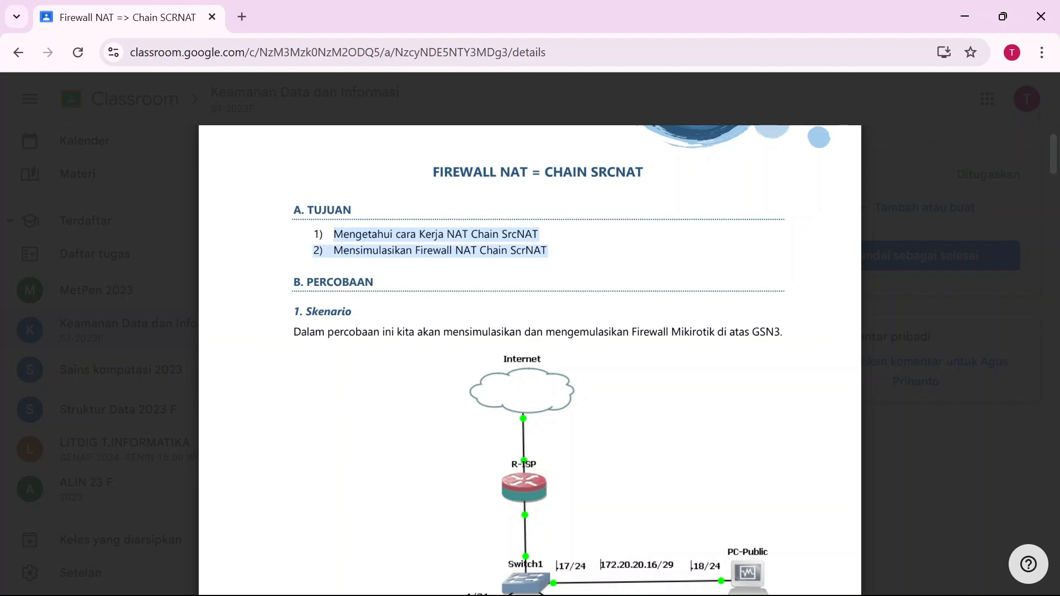
Scroll through the NAT-SrcNAT.pdf network diagram and page 2 IP address table.
scroll(530, 359, "down", 3)
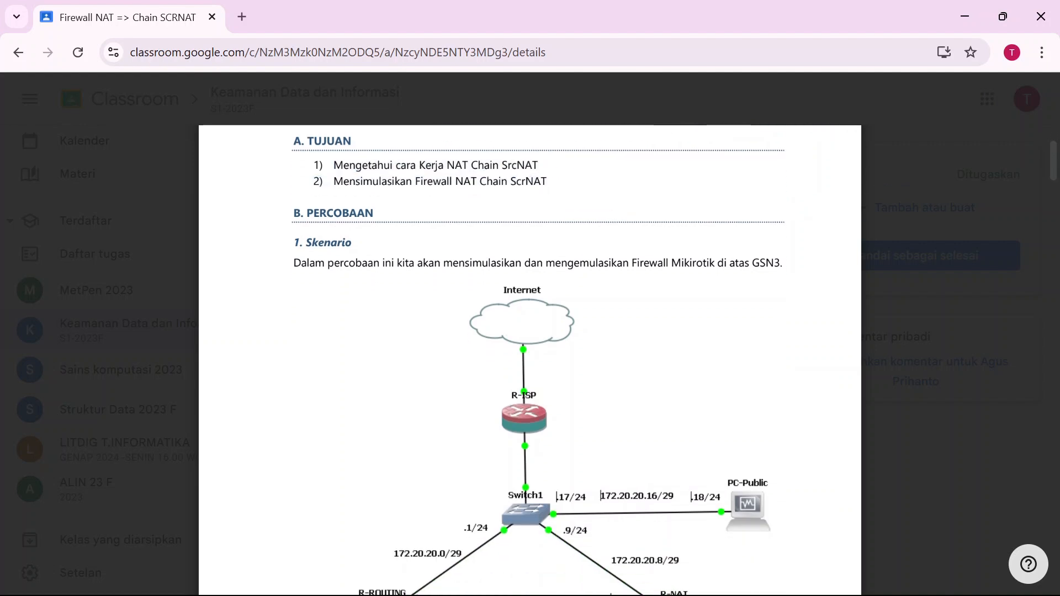
scroll(530, 359, "down", 1)
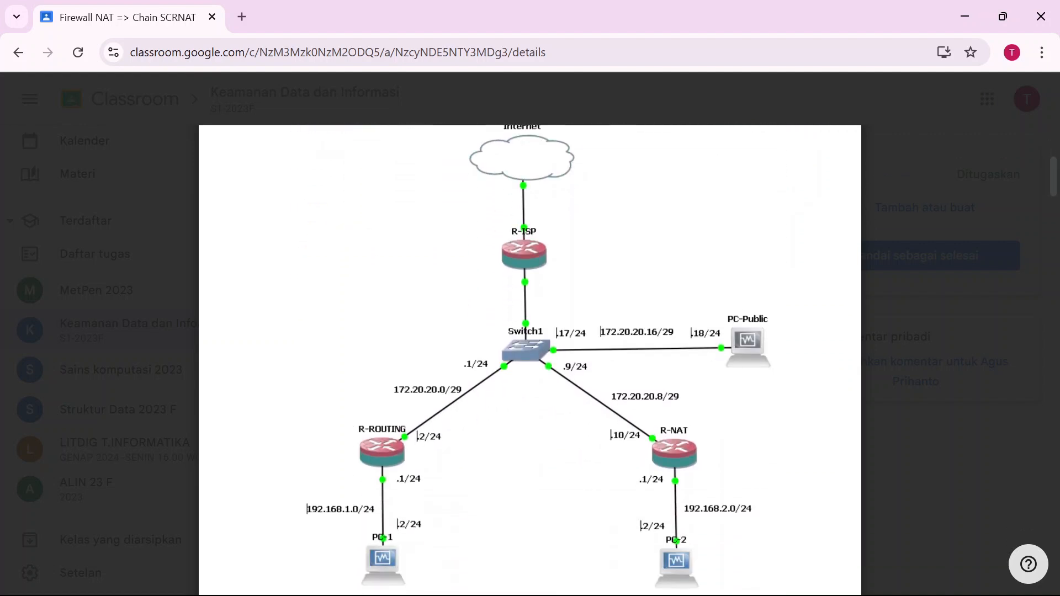
scroll(531, 359, "down", 1)
scroll(530, 359, "up", 1)
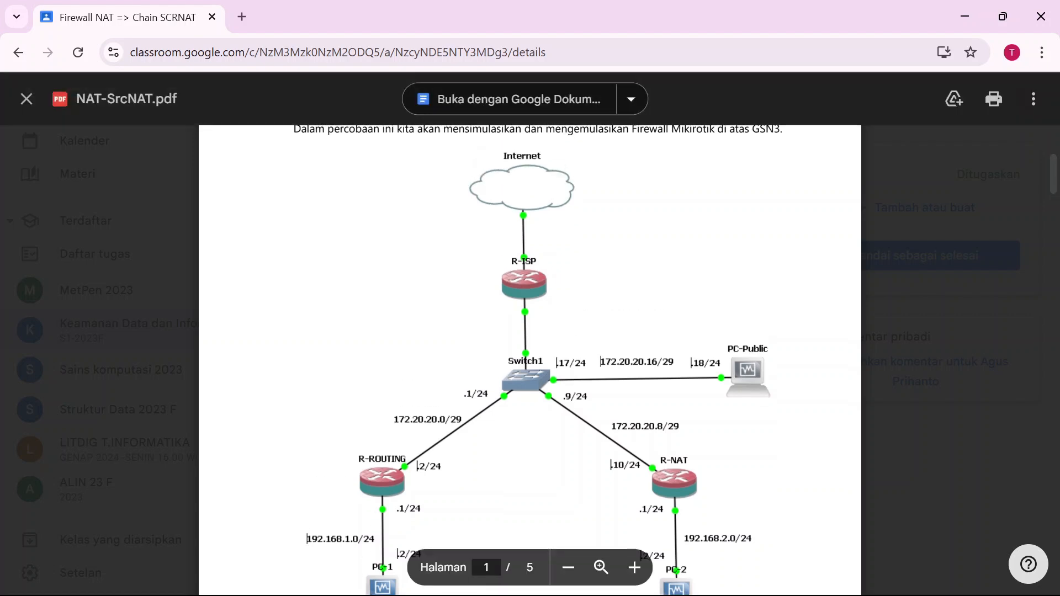
scroll(839, 580, "down", 2)
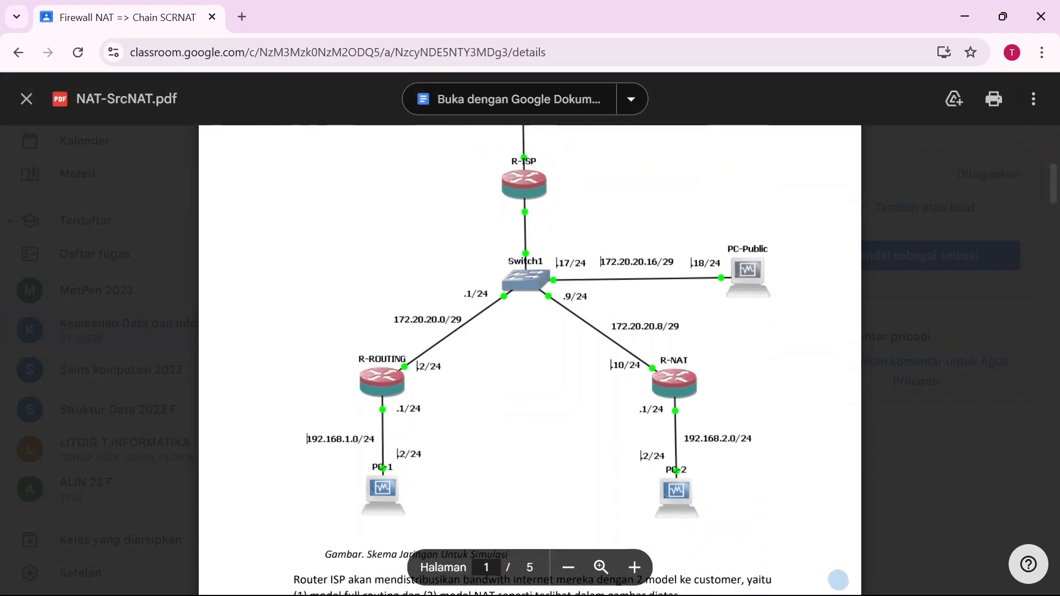
scroll(530, 359, "down", 3)
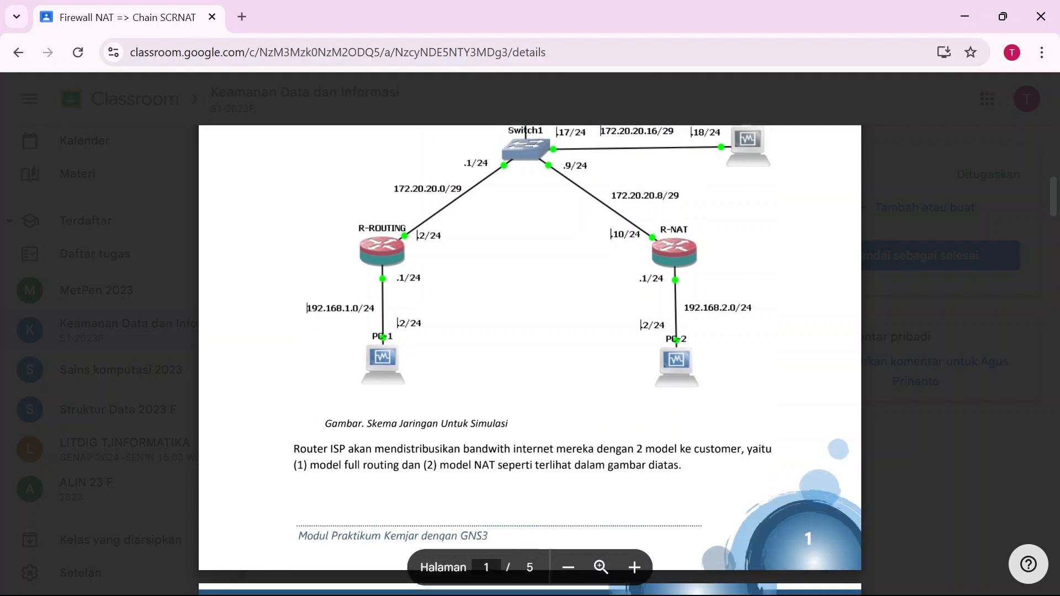
scroll(591, 508, "down", 5)
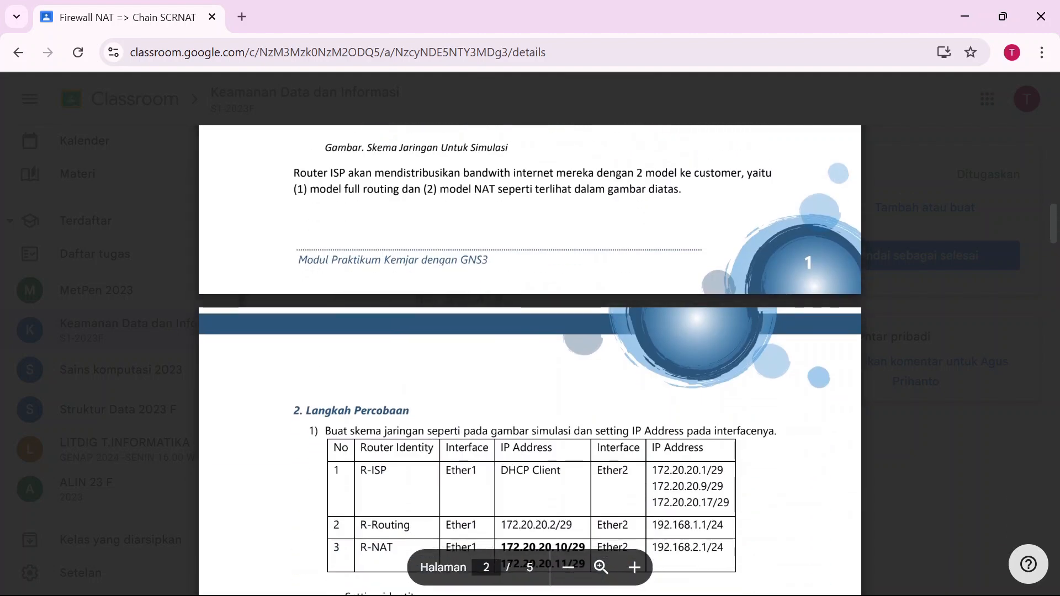
scroll(591, 508, "up", 8)
scroll(591, 505, "up", 2)
key("alt+Tab")
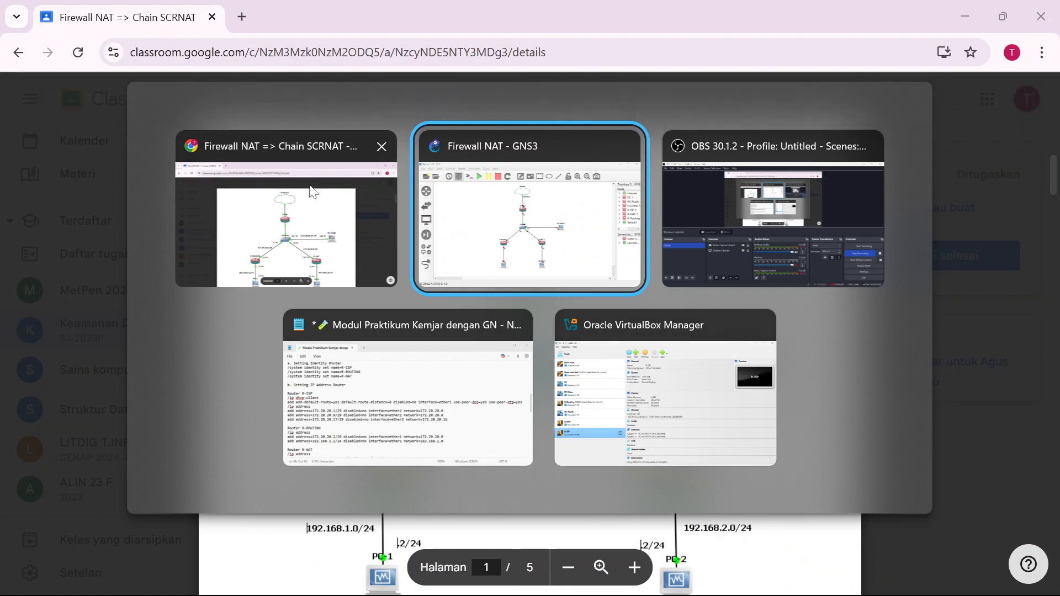
Start all nodes in the Firewall NAT GNS3 project and confirm the start.
left_click(496, 221)
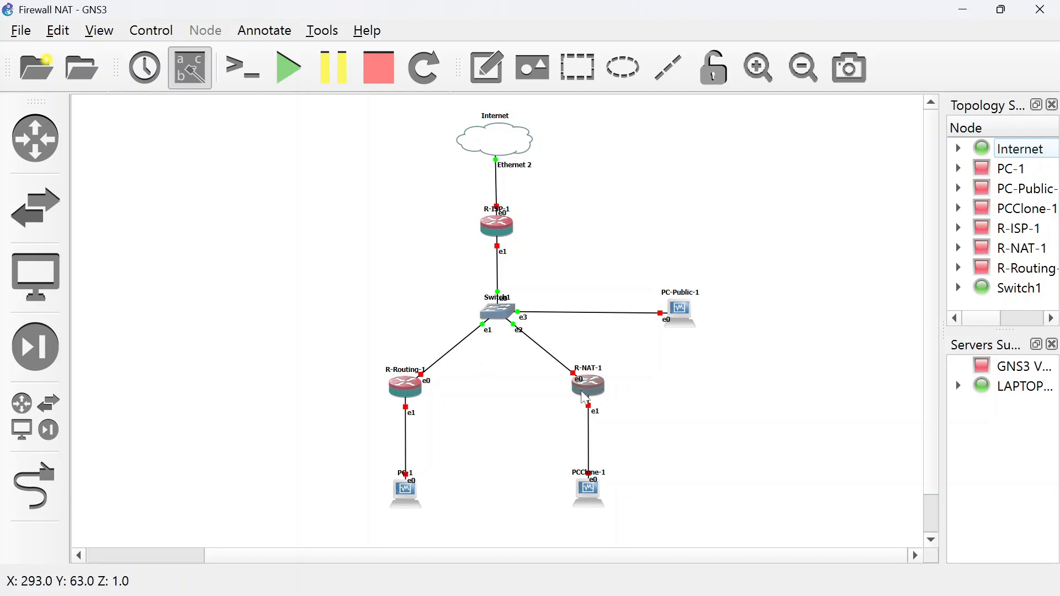
left_click(284, 73)
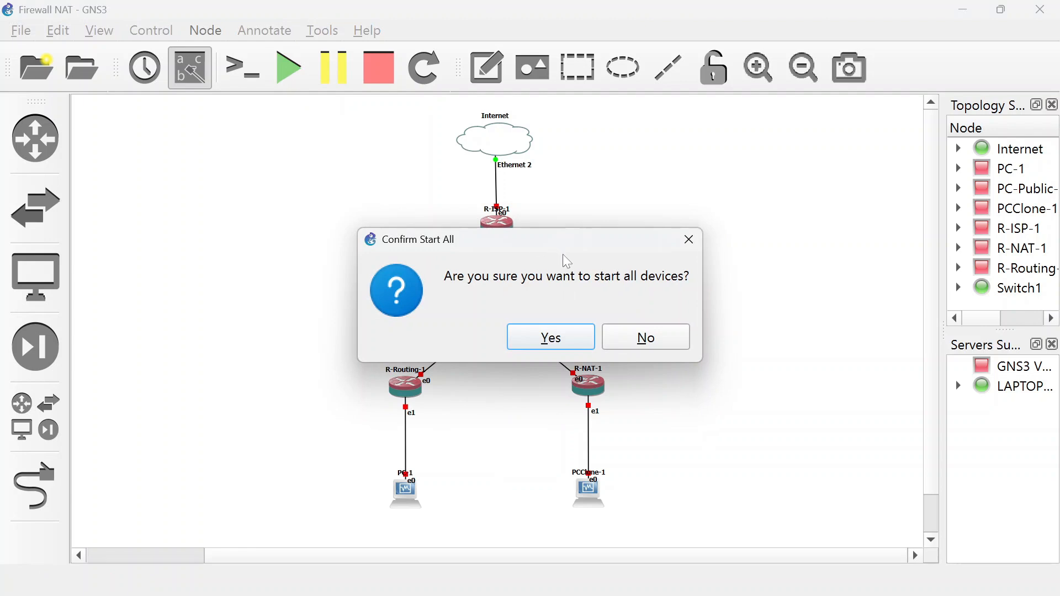
left_click(553, 338)
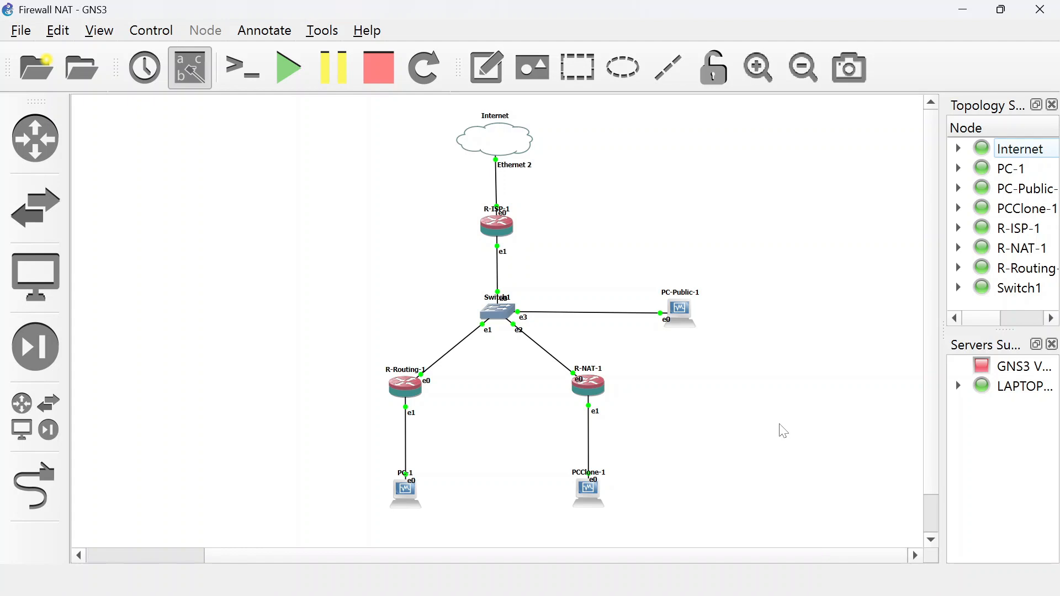
Log in to the R-ISP router console as admin and accept the default configuration.
key("alt+Tab")
key("alt+Tab")
key("alt+Tab")
key("alt+Tab")
key("alt+Tab")
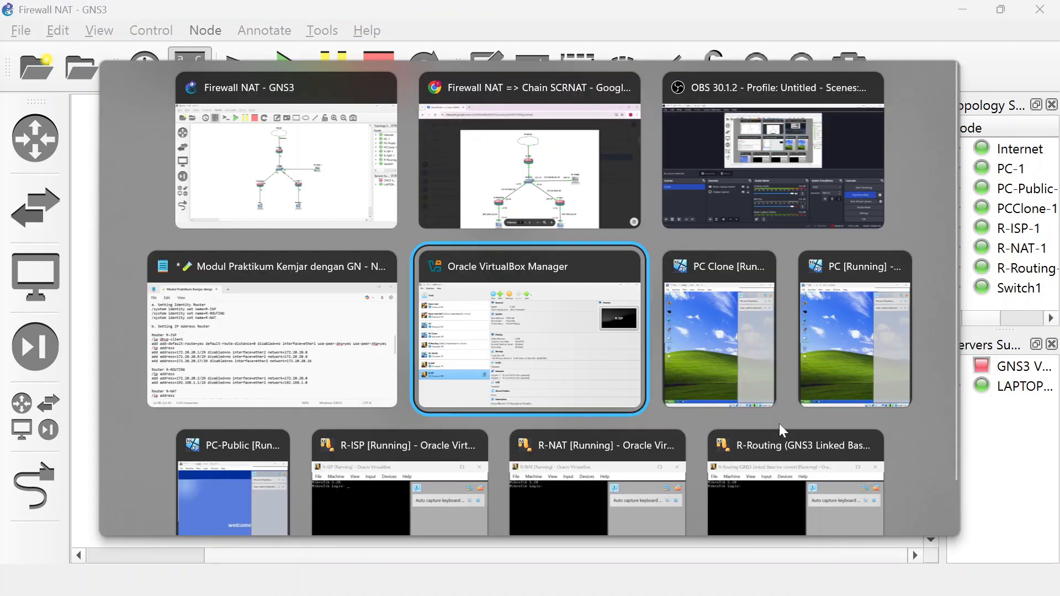
key("alt+Tab")
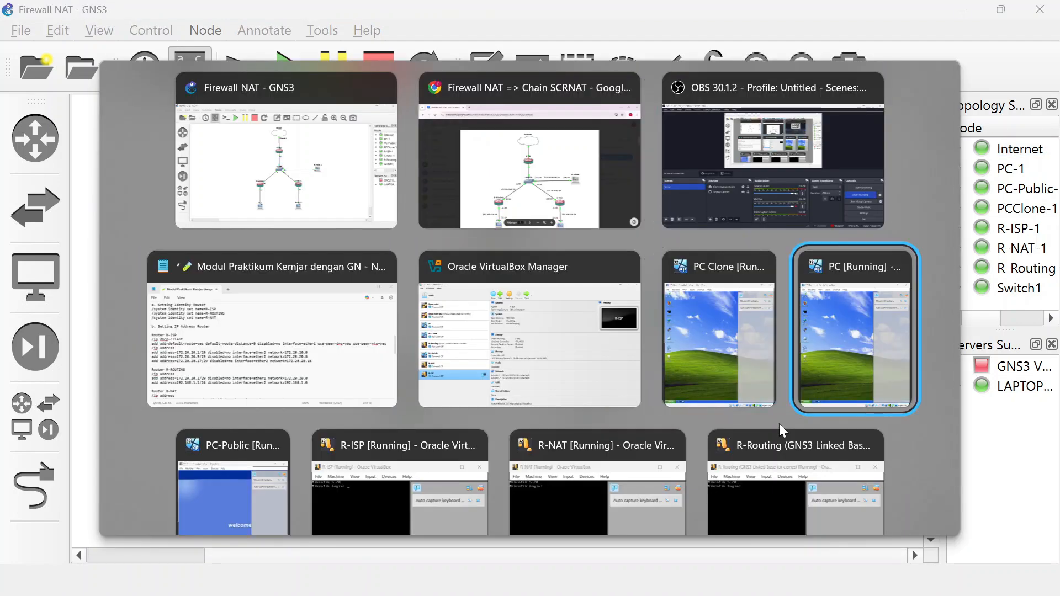
key("alt+Tab")
key("alt+Tab")
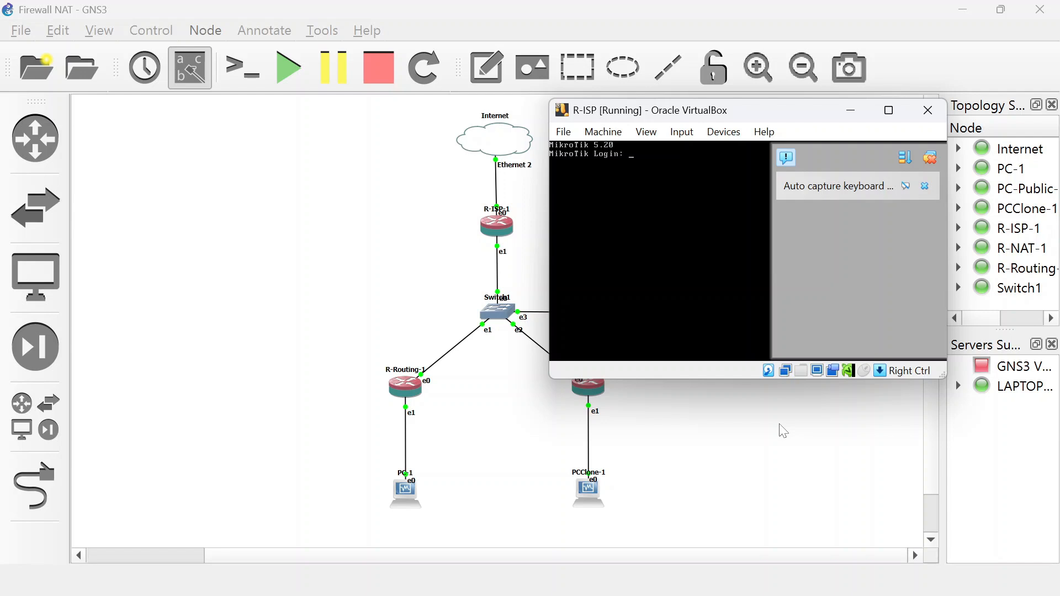
type("admii")
key("BackSpace")
type("n")
key("Return")
key("Return")
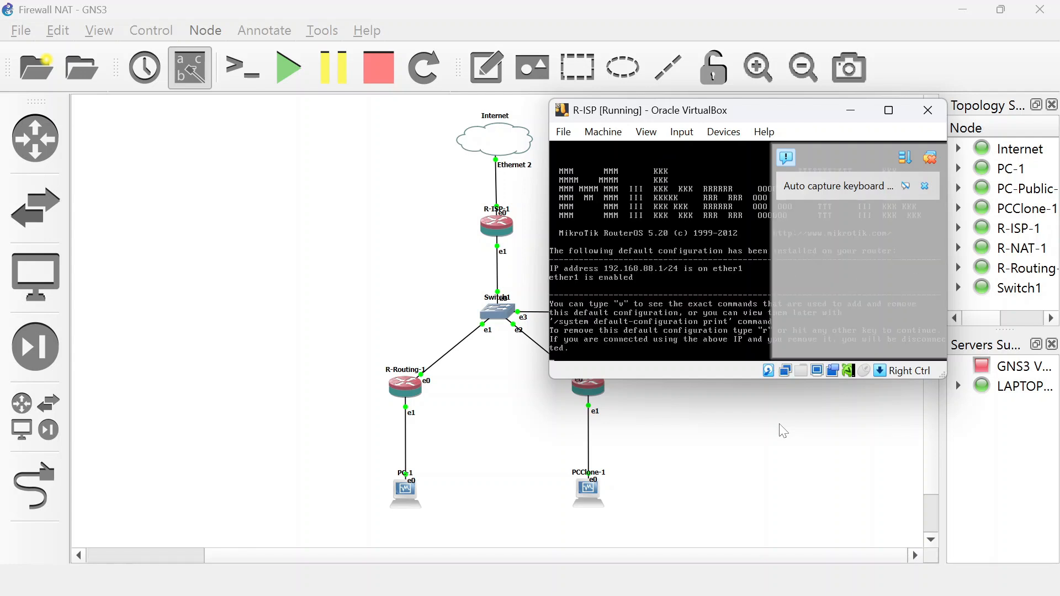
left_click(931, 158)
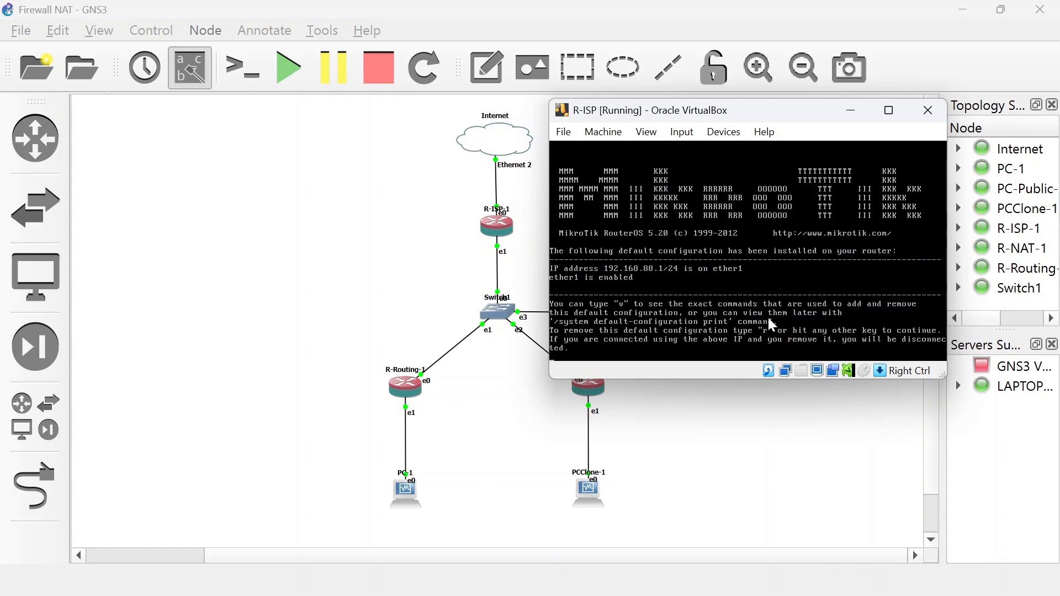
key("Return")
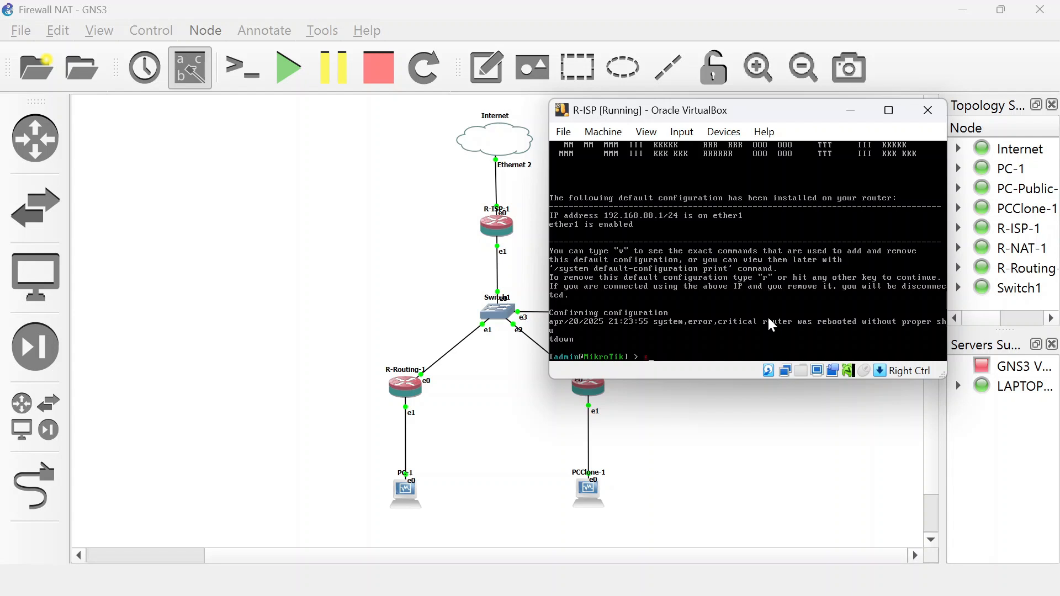
Set the router's system identity name to R-ISP.
type("system identity set name=")
type("R-ISP")
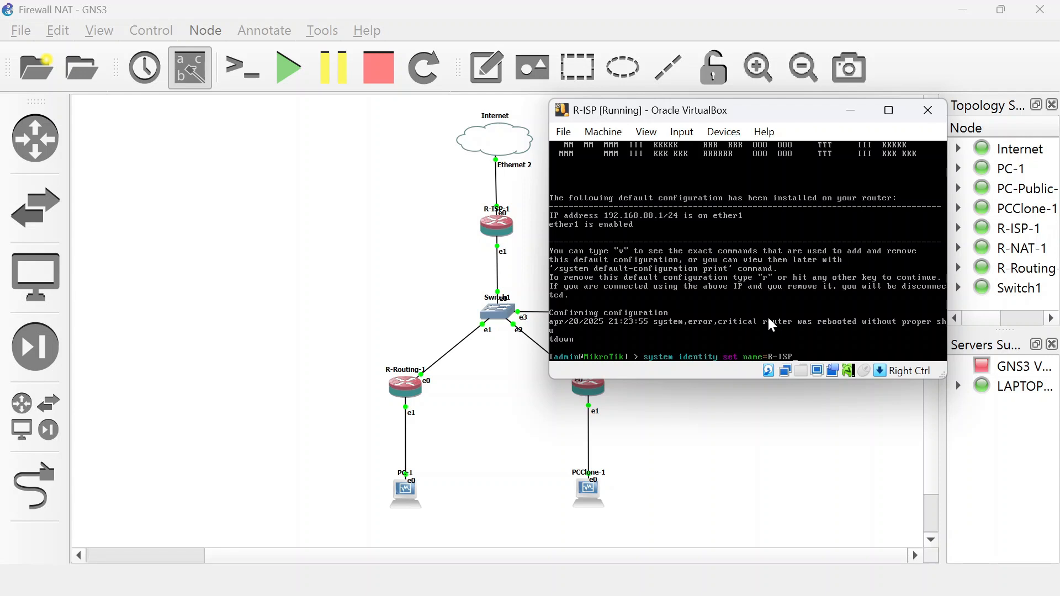
key("Return")
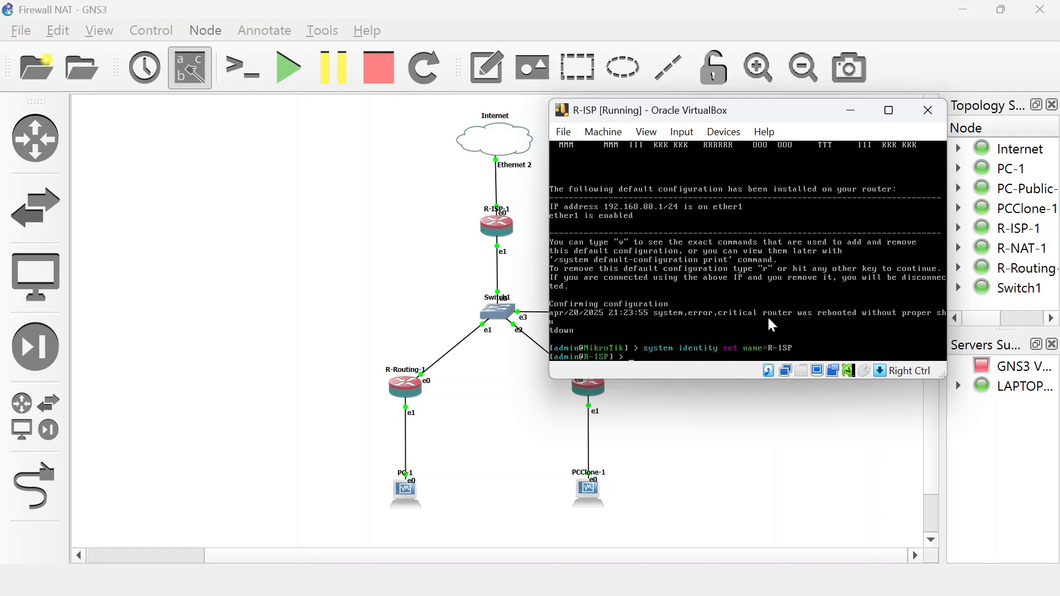
Log in to the R-NAT router console as admin and accept the default configuration.
key("alt+Tab")
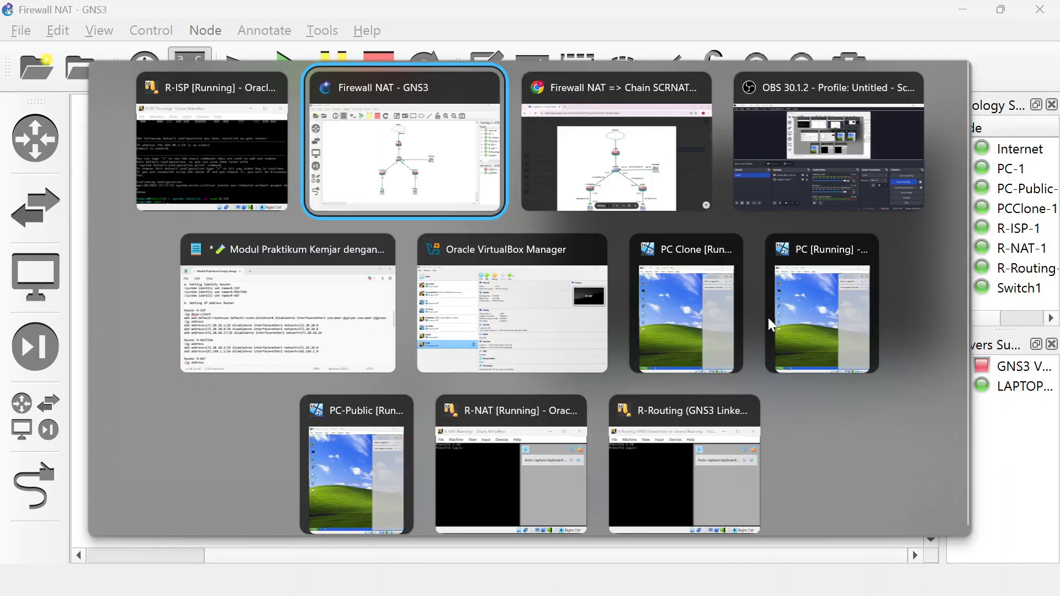
key("Left")
key("Right")
key("Down")
key("Down")
key("Right")
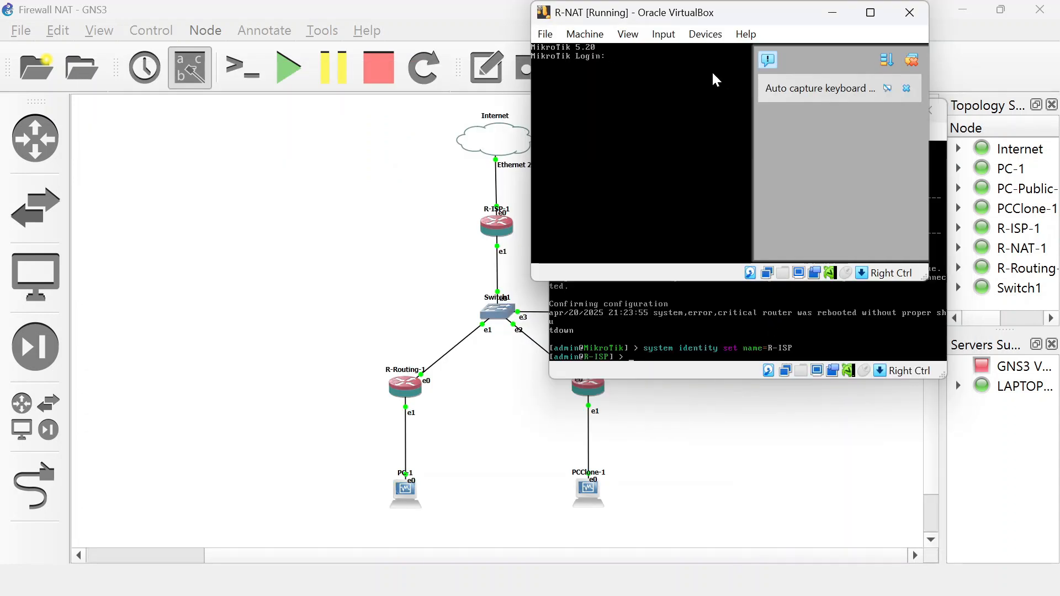
type("admin")
key("Return")
key("Return")
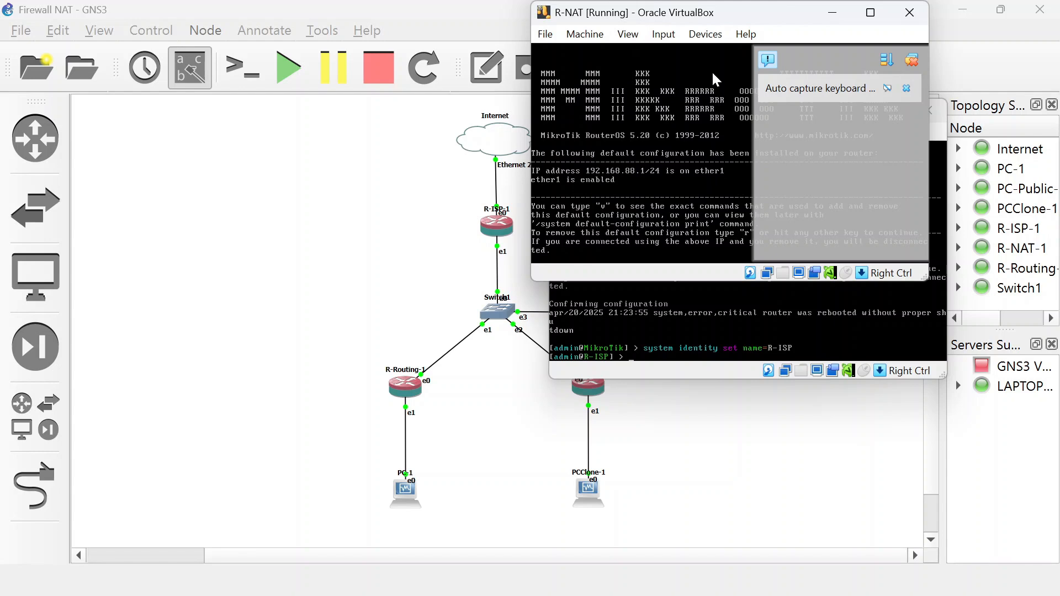
left_click(914, 59)
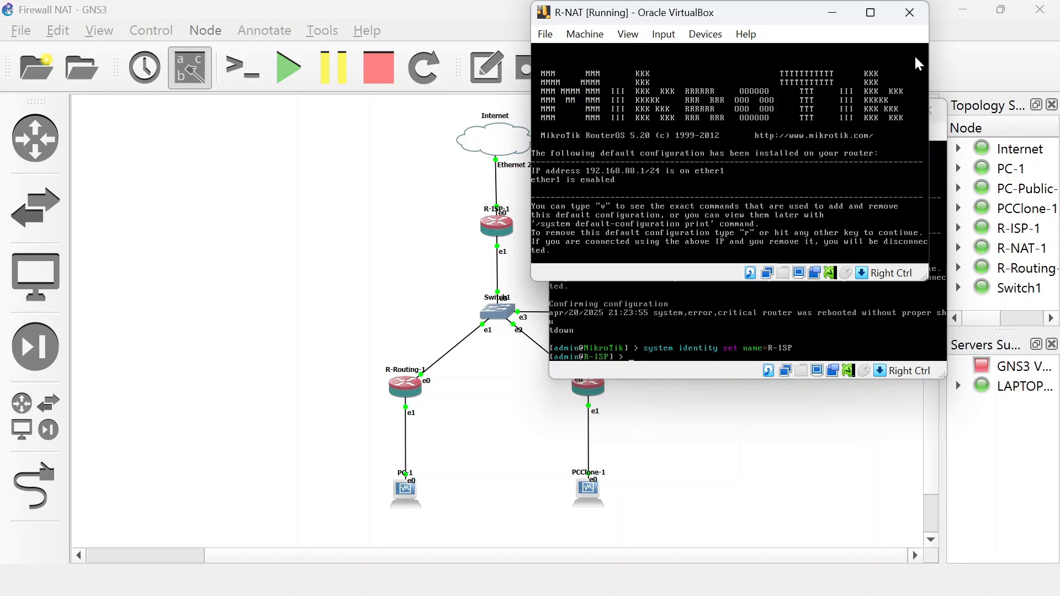
key("Return")
Set the router's system identity name to R-NAT.
left_click_drag(765, 19, 732, 111)
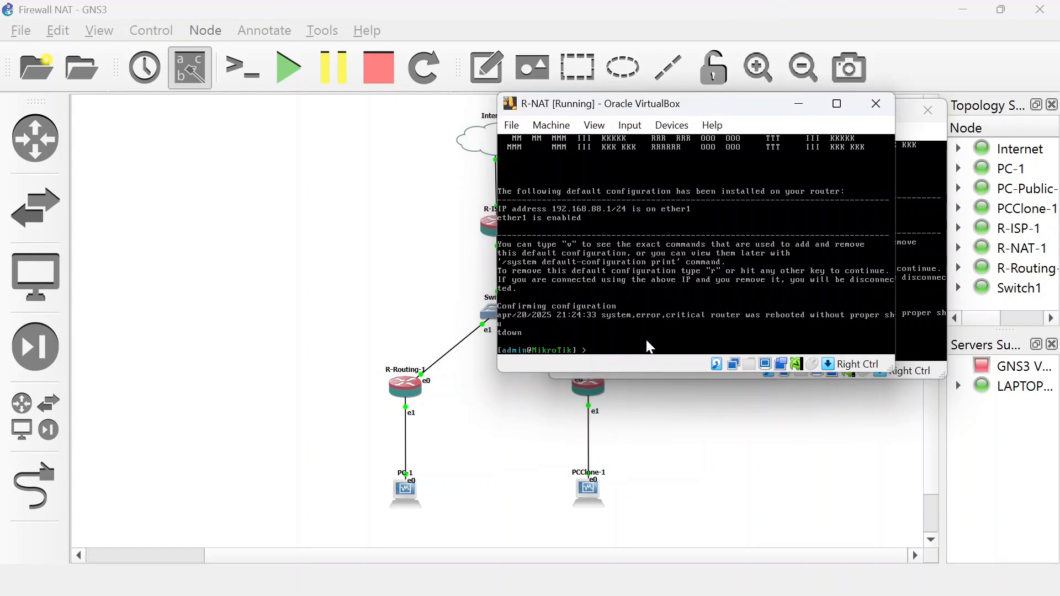
type("sys")
type("set name=R-nat")
key("BackSpace")
key("BackSpace")
key("BackSpace")
type("NAT")
key("Return")
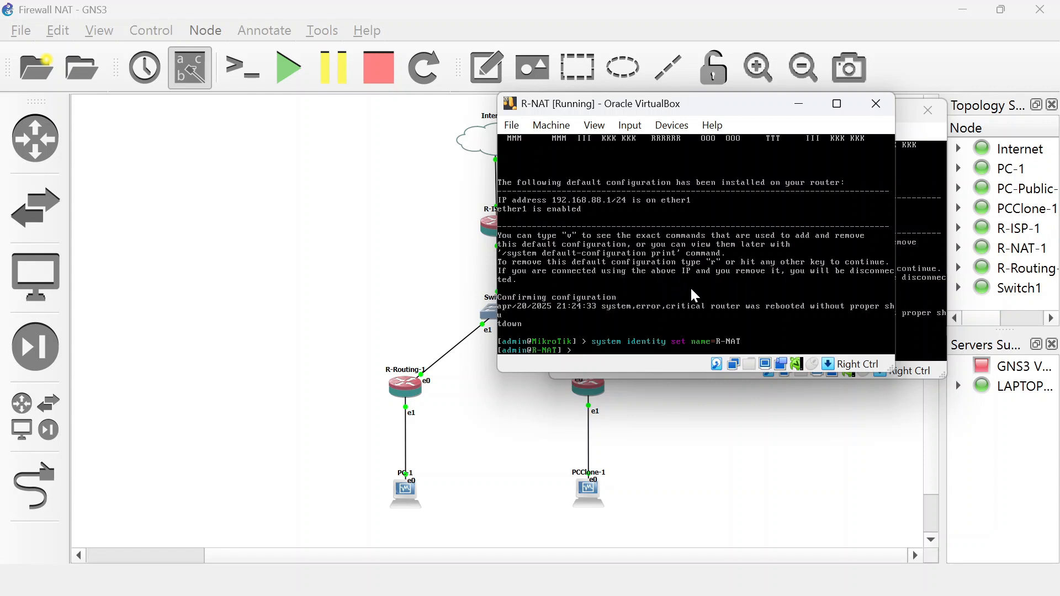
Log in to the R-Routing router console as admin and accept the default configuration.
key("alt+Tab")
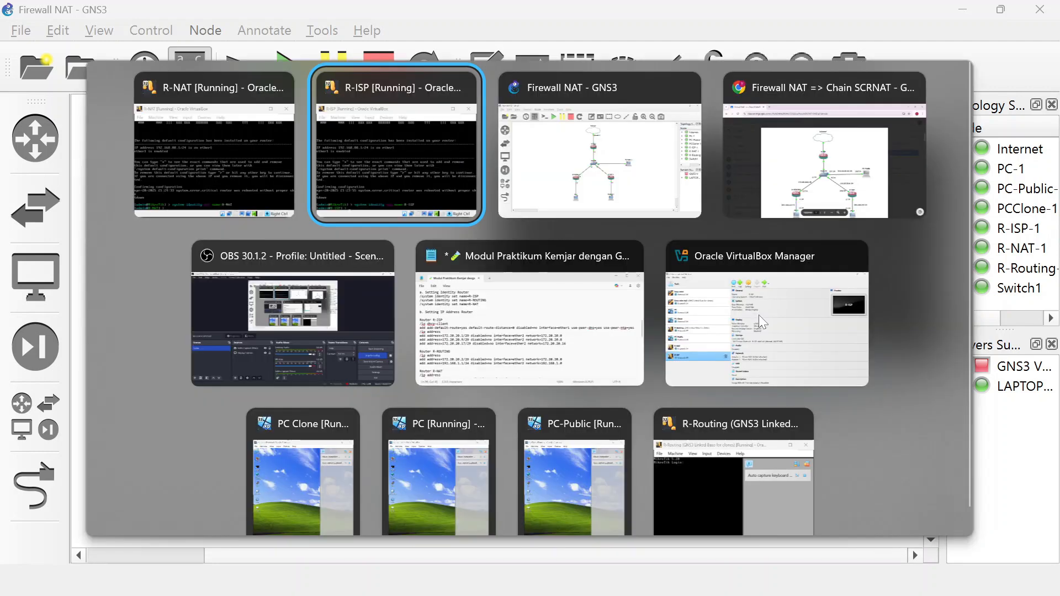
key("alt+Tab")
key("alt+Tab")
key("alt+Tab")
key("alt+Tab")
key("alt+Tab")
key("alt+Tab")
key("alt+Tab")
key("alt+Tab")
key("alt+Tab")
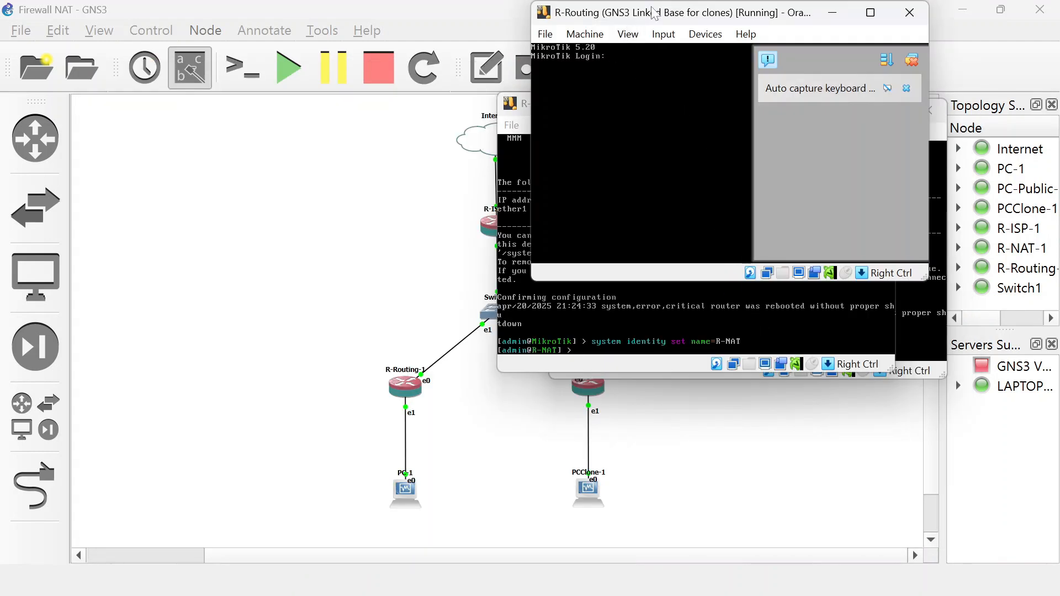
left_click_drag(655, 12, 633, 96)
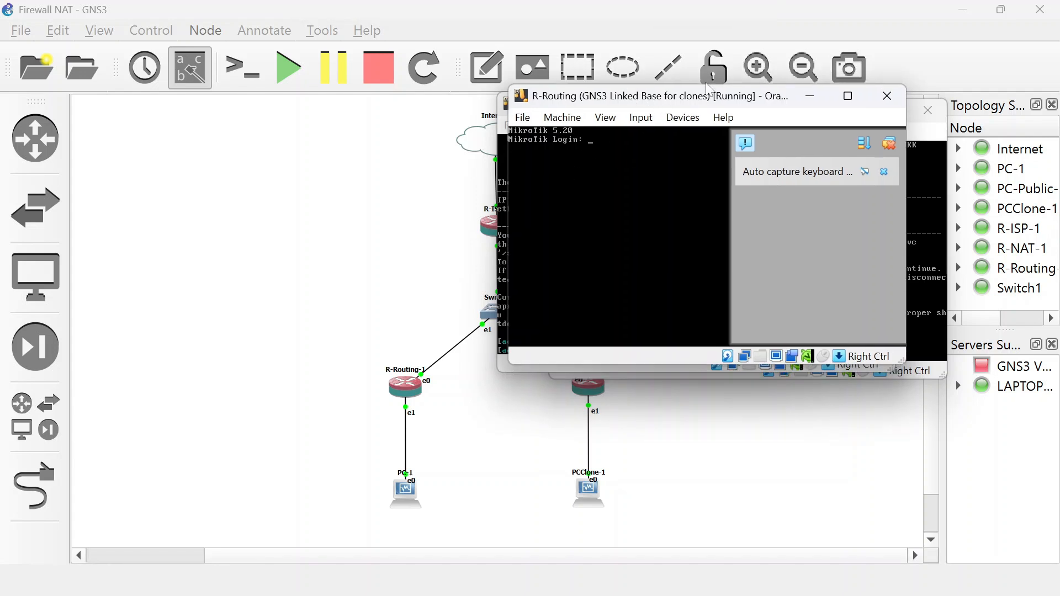
type("adin")
key("BackSpace")
key("BackSpace")
key("BackSpace")
key("BackSpace")
key("BackSpace")
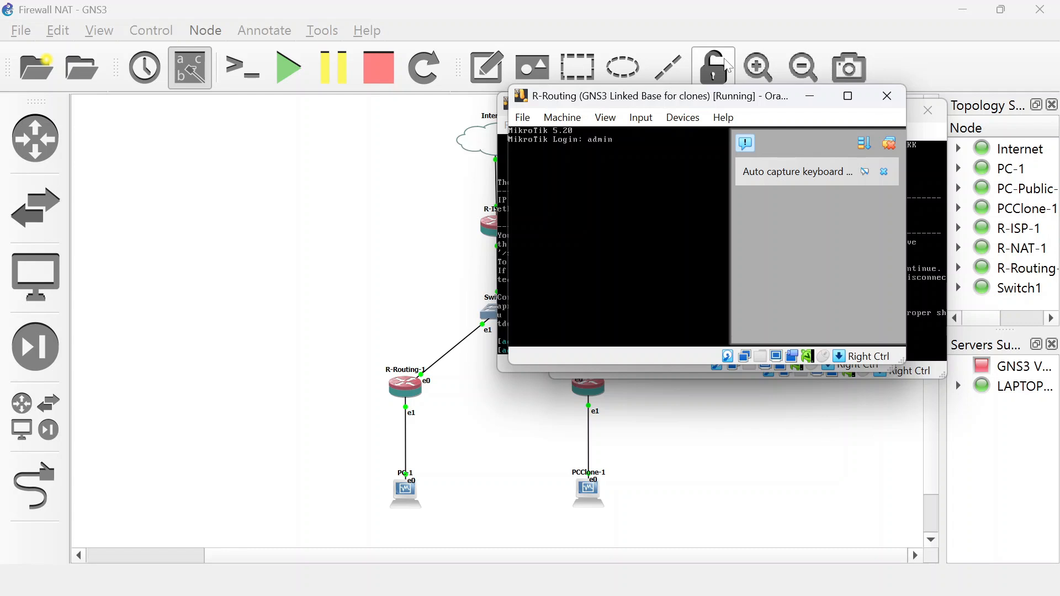
type("admin")
key("Return")
key("Return")
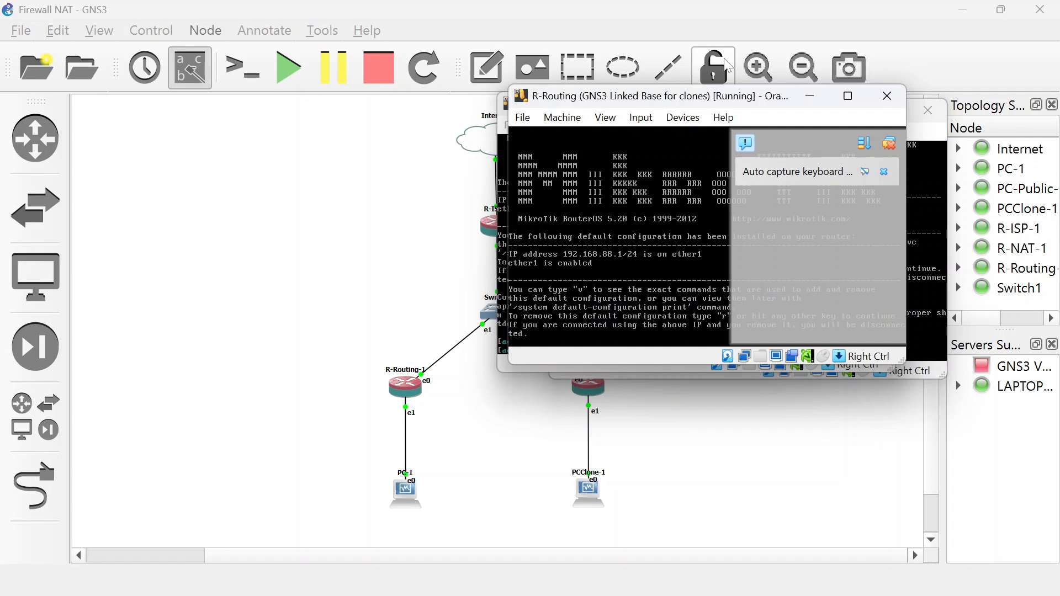
left_click(884, 172)
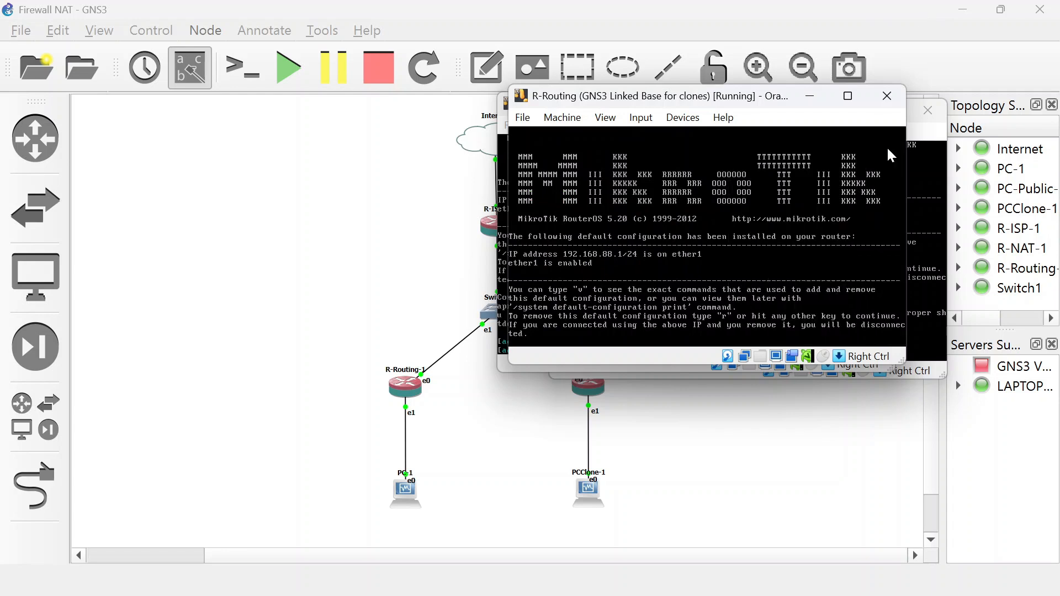
key("Return")
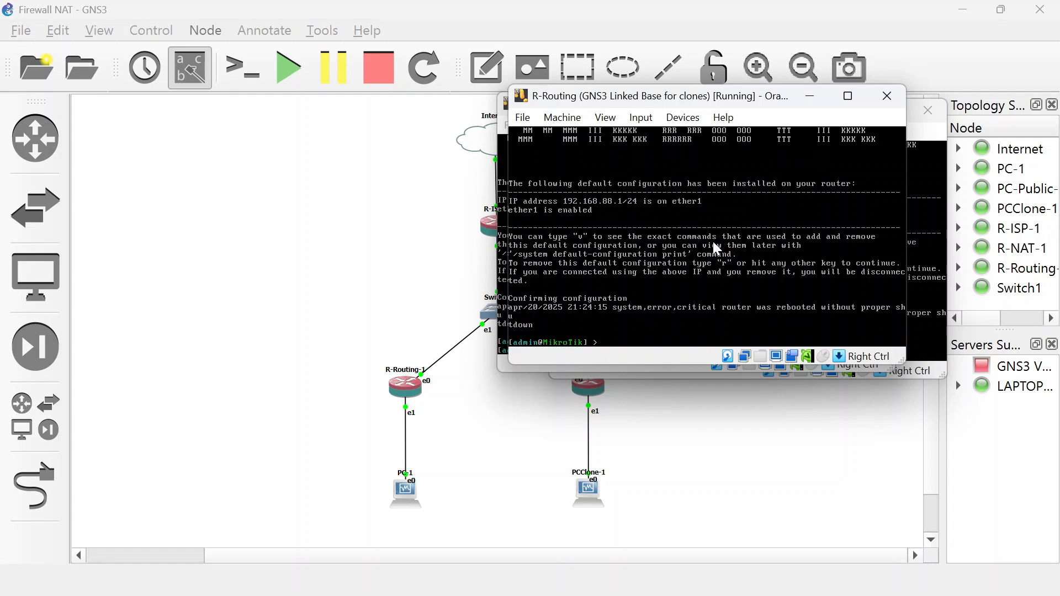
Run '/system identity set name=R-ROUTING' to rename the router.
type("sys")
key("Tab")
type("ide")
key("Tab")
type("set name=R-ROUTING")
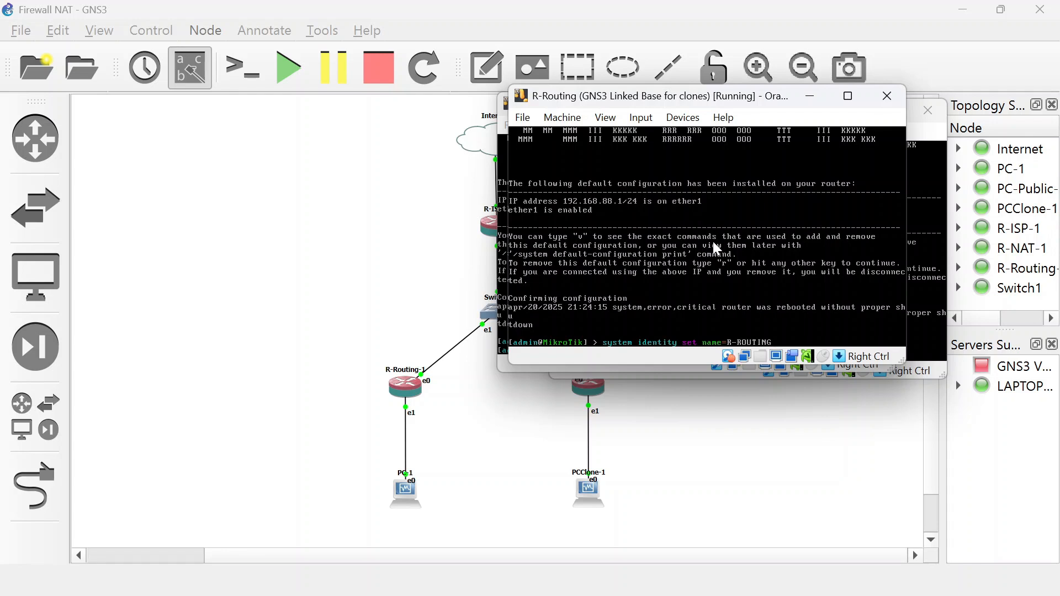
key("Return")
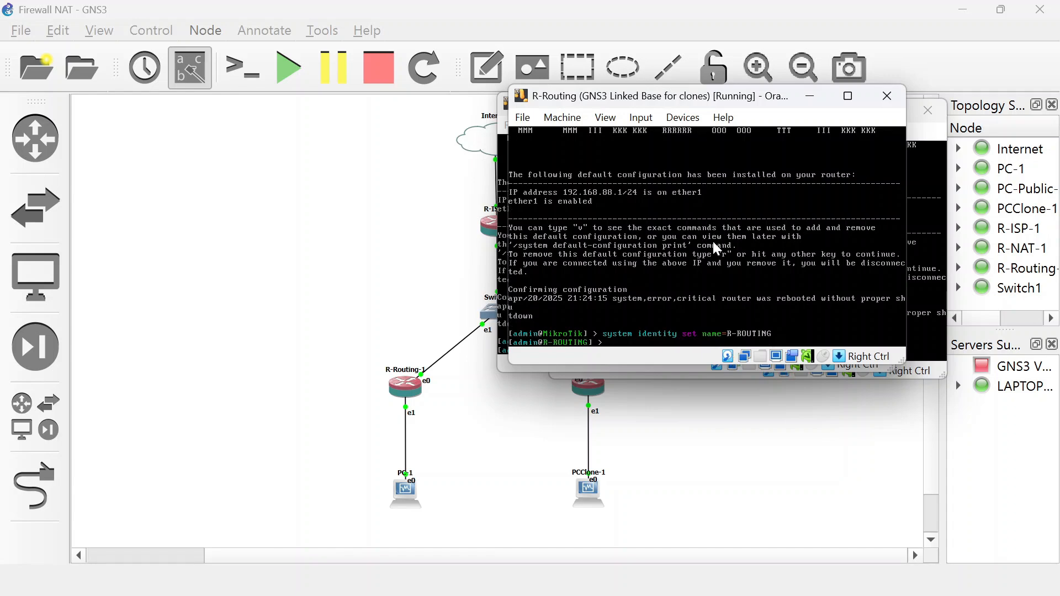
Bring the PC Clone, PC and PC-Public VM windows forward and arrange them side by side.
key("alt+Tab")
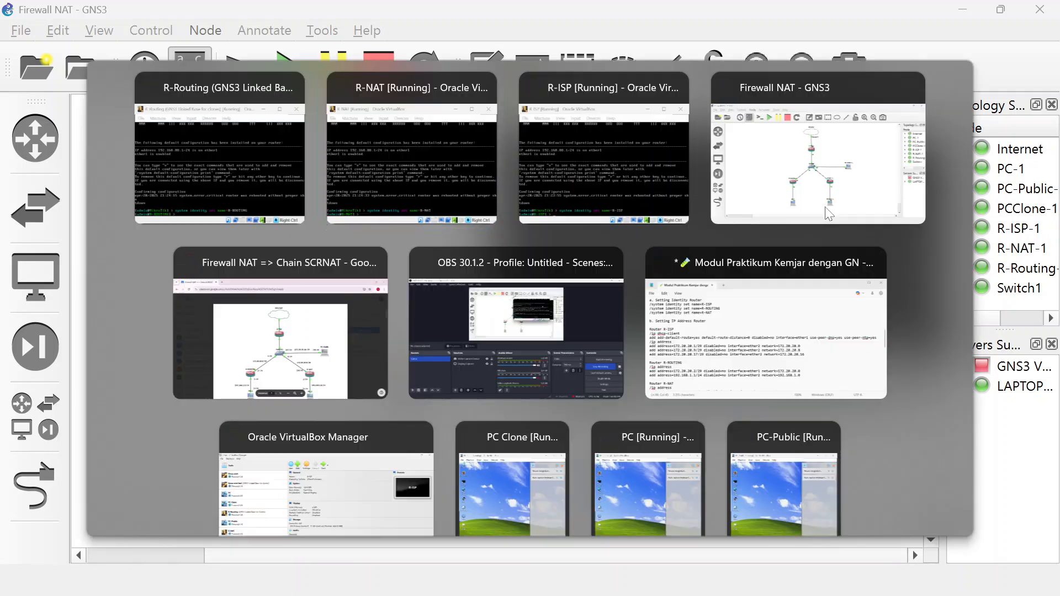
key("Down")
key("Down")
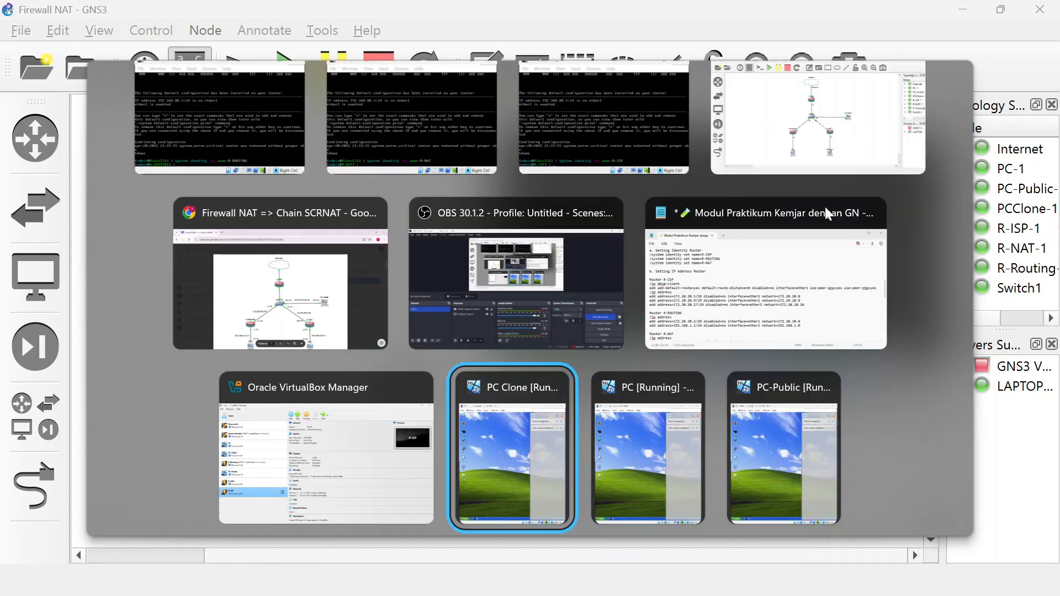
key("Return")
key("alt+Tab")
key("Down")
key("Down")
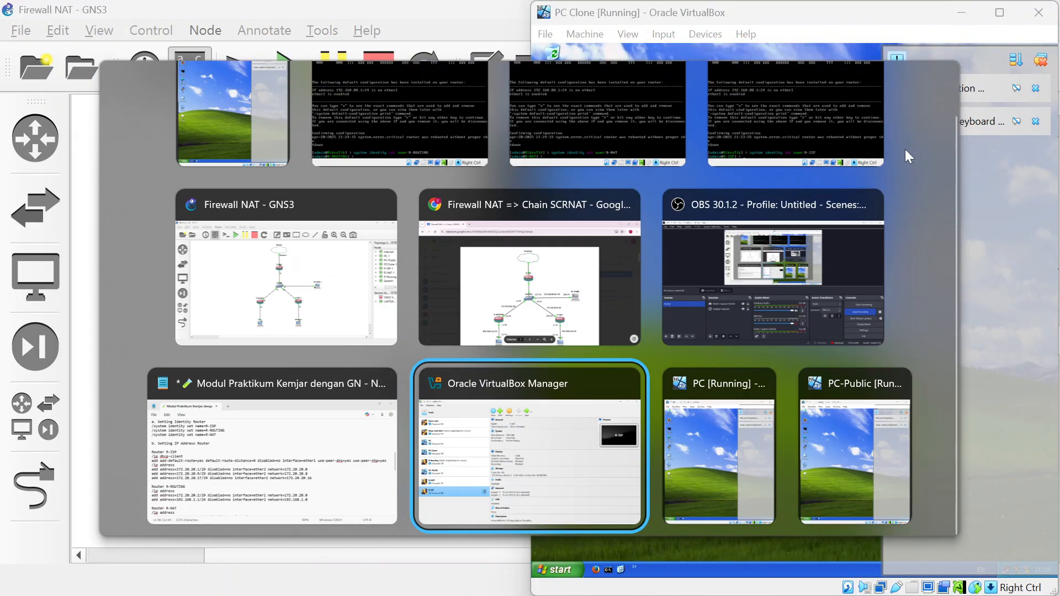
key("Right")
key("Return")
key("alt+Tab")
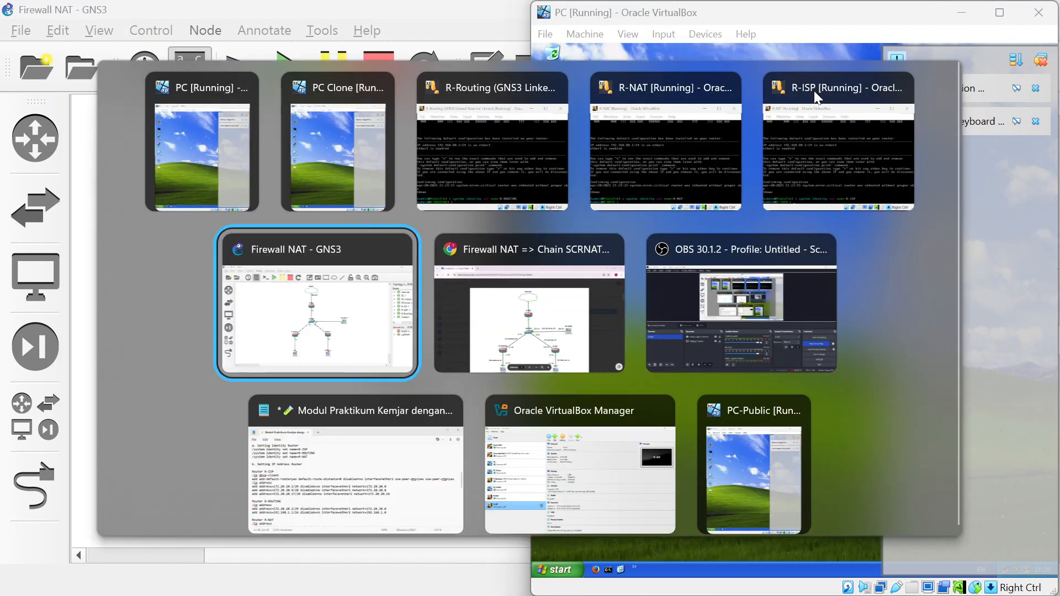
key("Down")
key("Right")
key("Right")
key("Return")
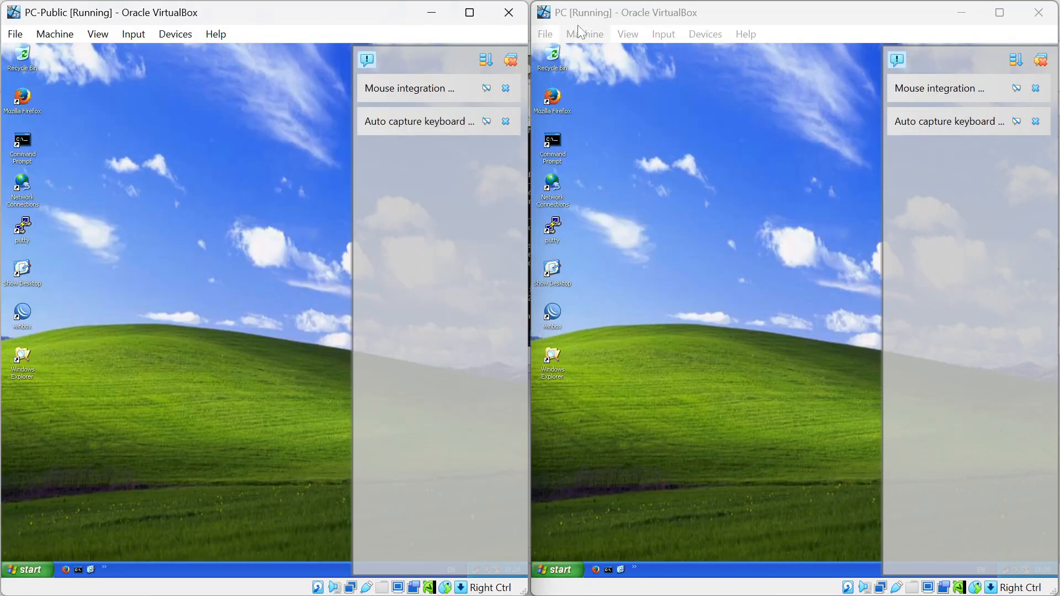
mouse_move(639, 16)
left_mouse_down()
mouse_move(584, 47)
mouse_move(401, 25)
left_mouse_up()
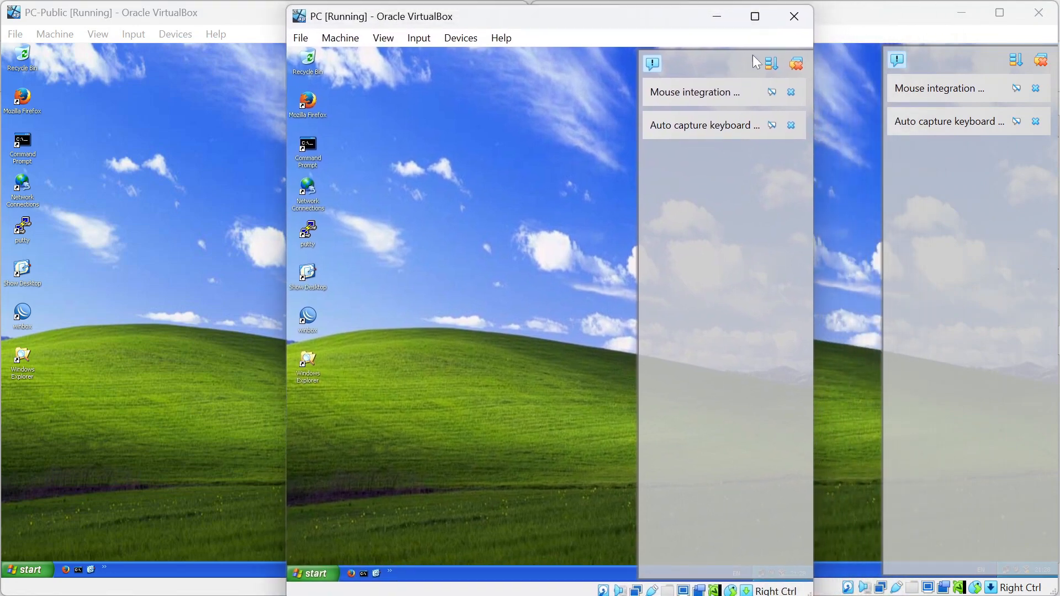
Dismiss the notification messages on the PC, PC Clone and PC-Public VMs.
left_click(796, 63)
left_click(1041, 60)
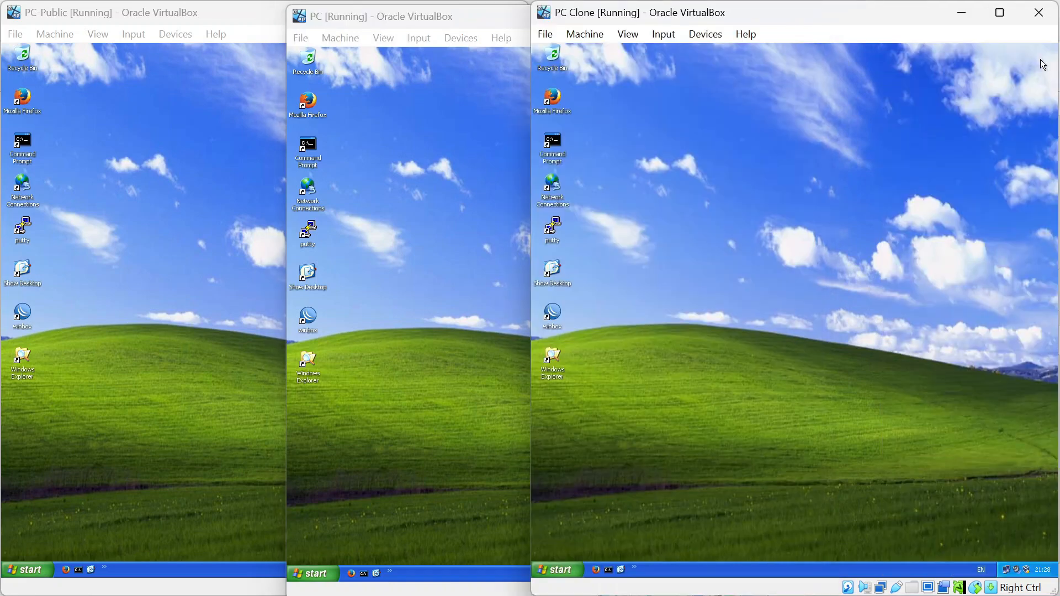
left_click(189, 145)
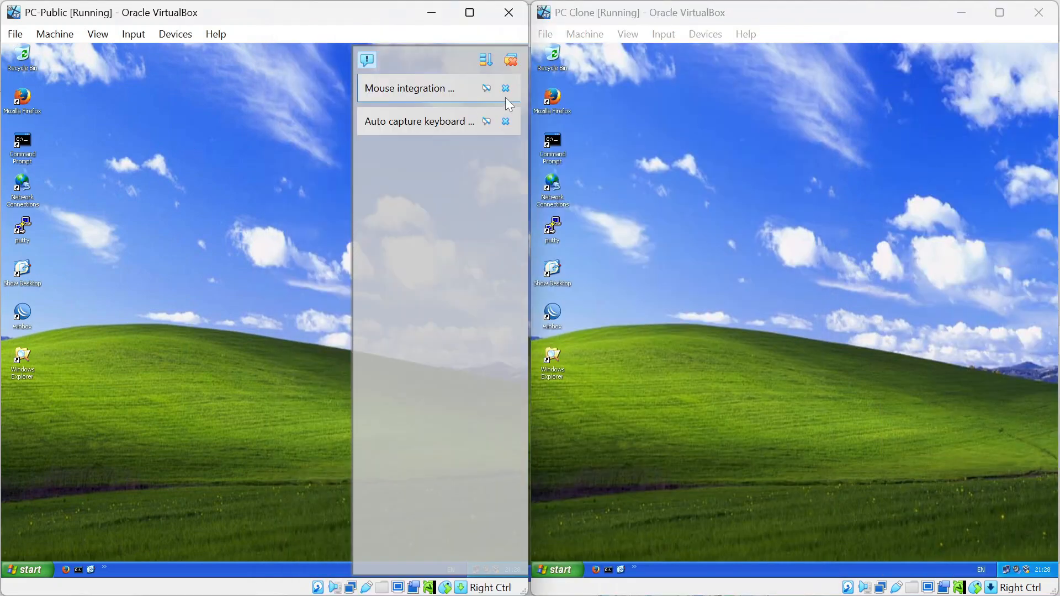
left_click(509, 59)
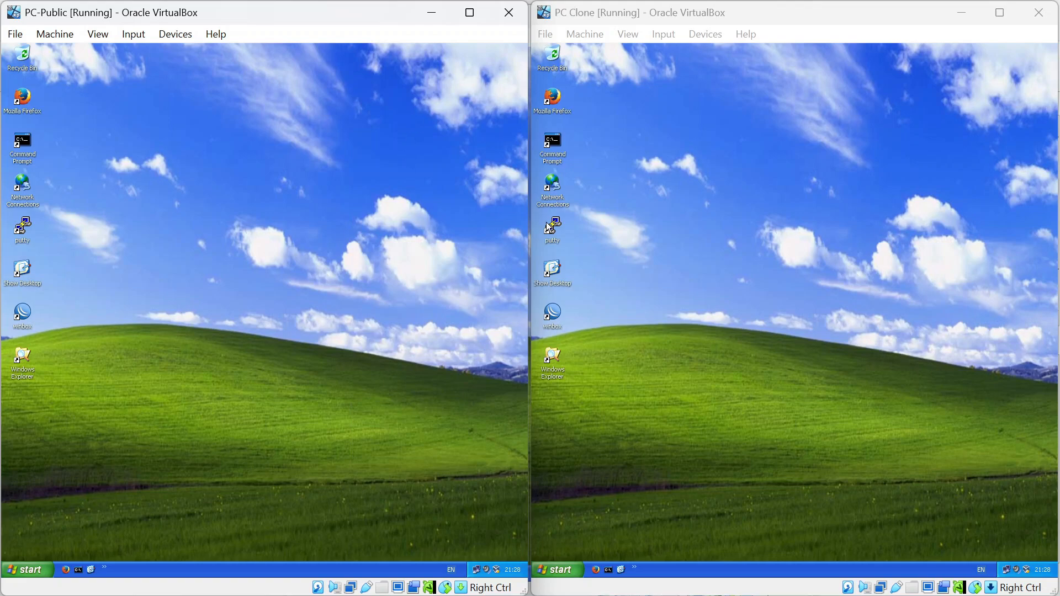
Bring the Notepad lab notes with the router commands to the front.
key("alt+Tab")
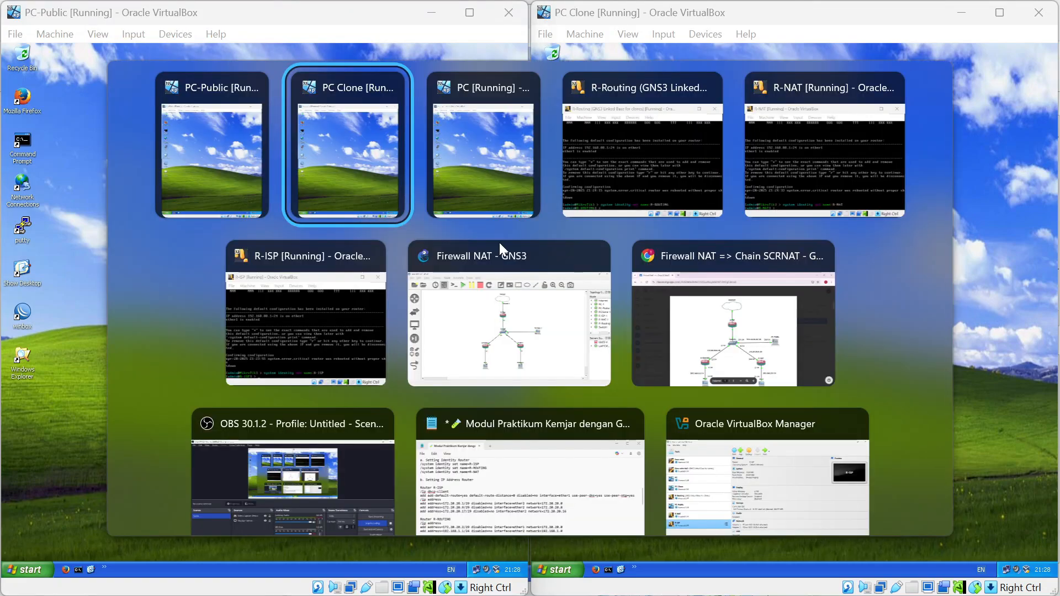
key("alt+Tab")
key("alt+Tab")
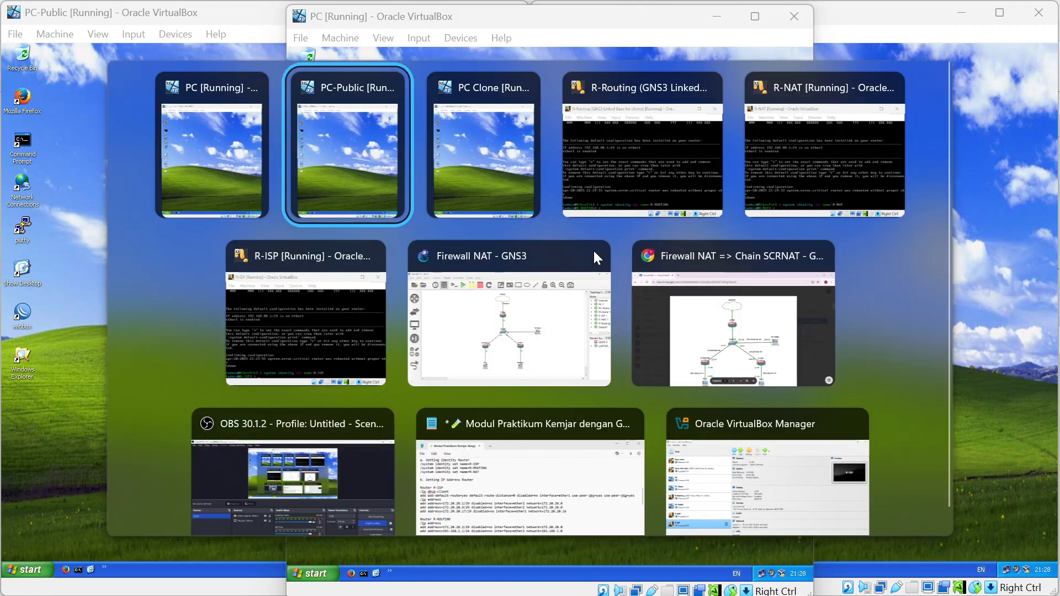
key("alt+Tab")
key("alt+Tab")
key("alt+Tab")
key("alt+Tab")
key("alt+Tab")
key("alt+Tab")
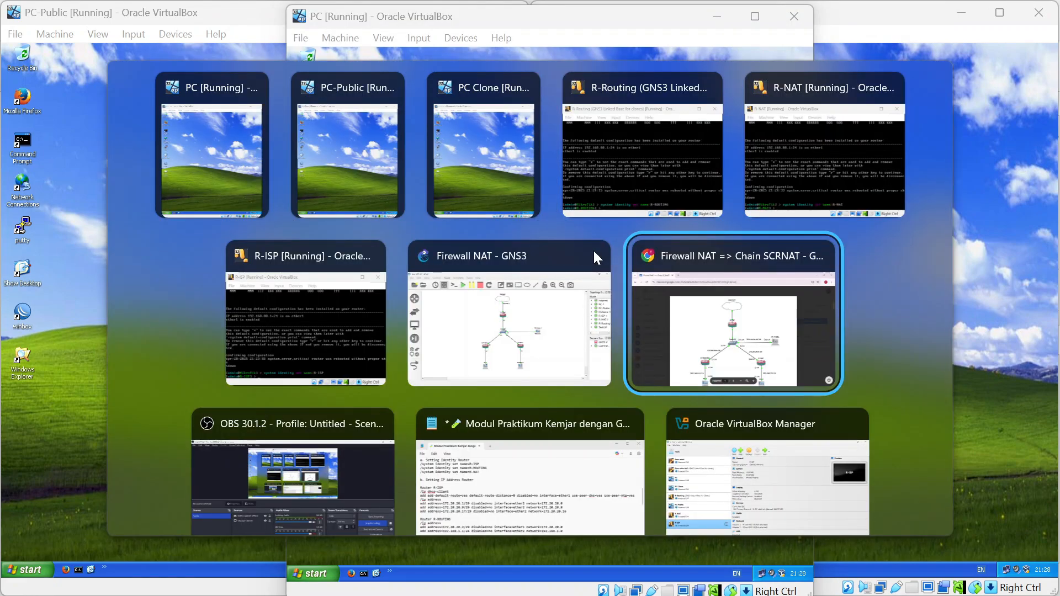
key("alt+Tab")
key("alt+Tab")
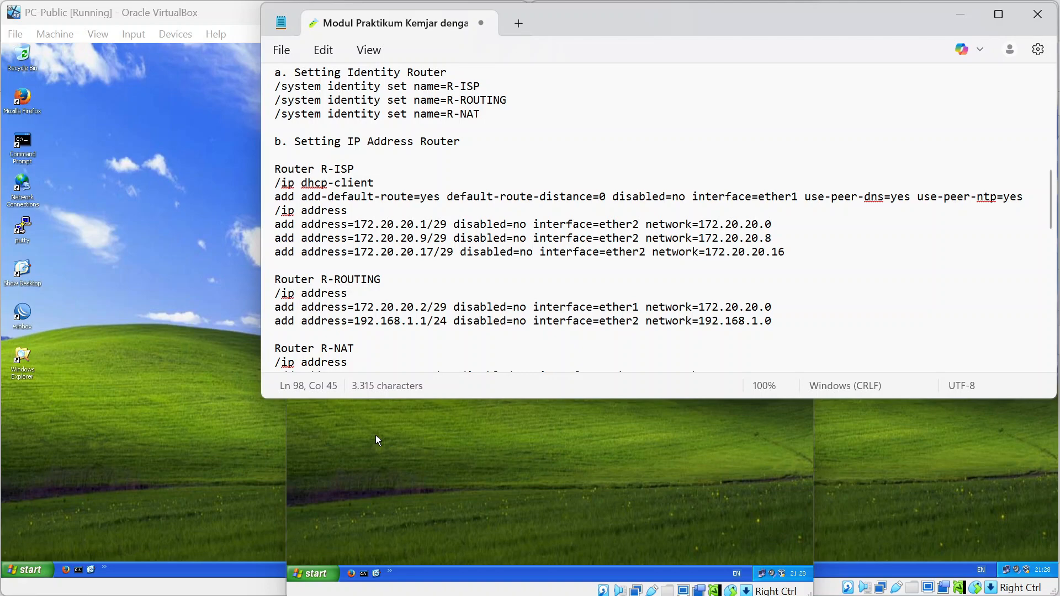
Bring the PC virtual machine window in front of the lab notes.
left_click(428, 493)
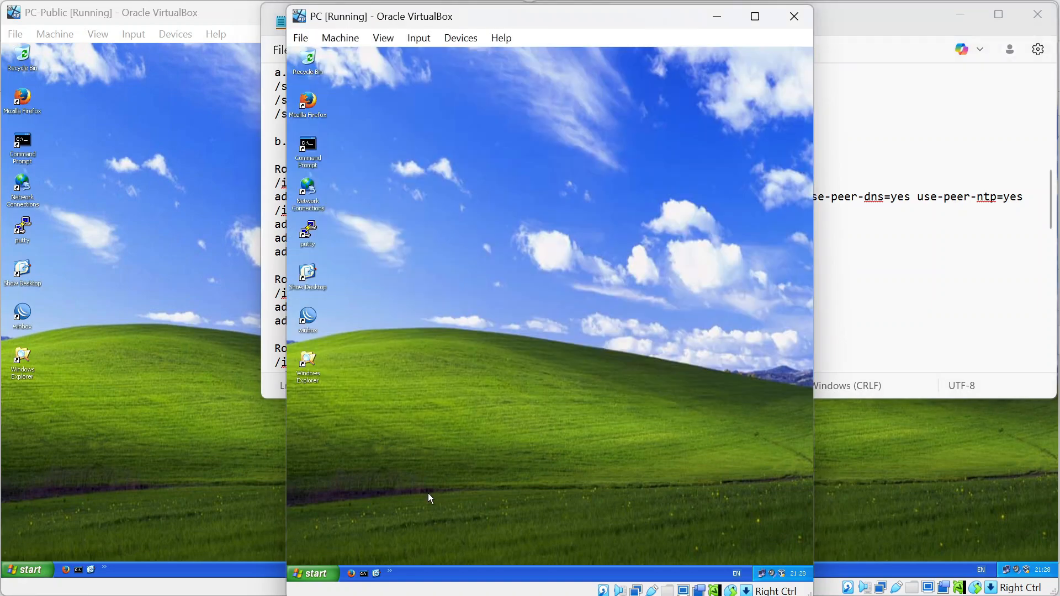
Launch the winbox program from the PC-Public Windows XP desktop.
left_click(862, 362)
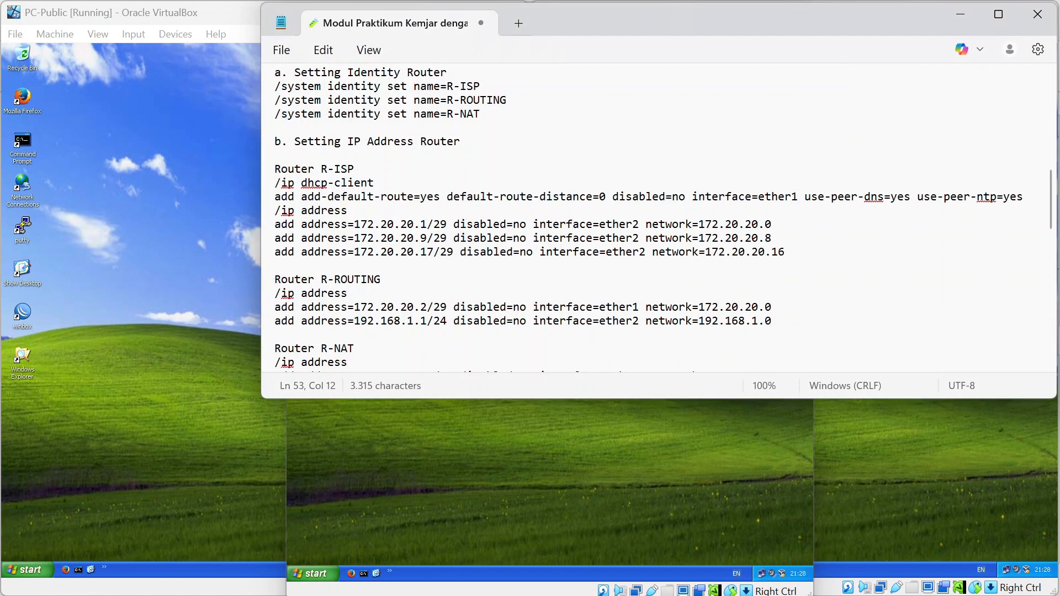
left_click(225, 335)
left_click(26, 315)
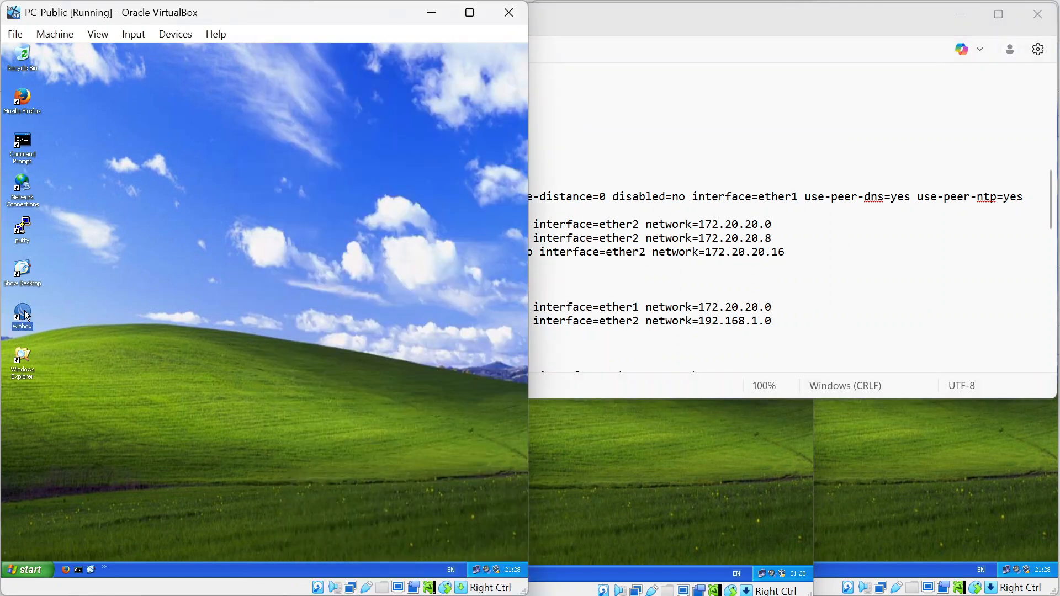
double_click(26, 315)
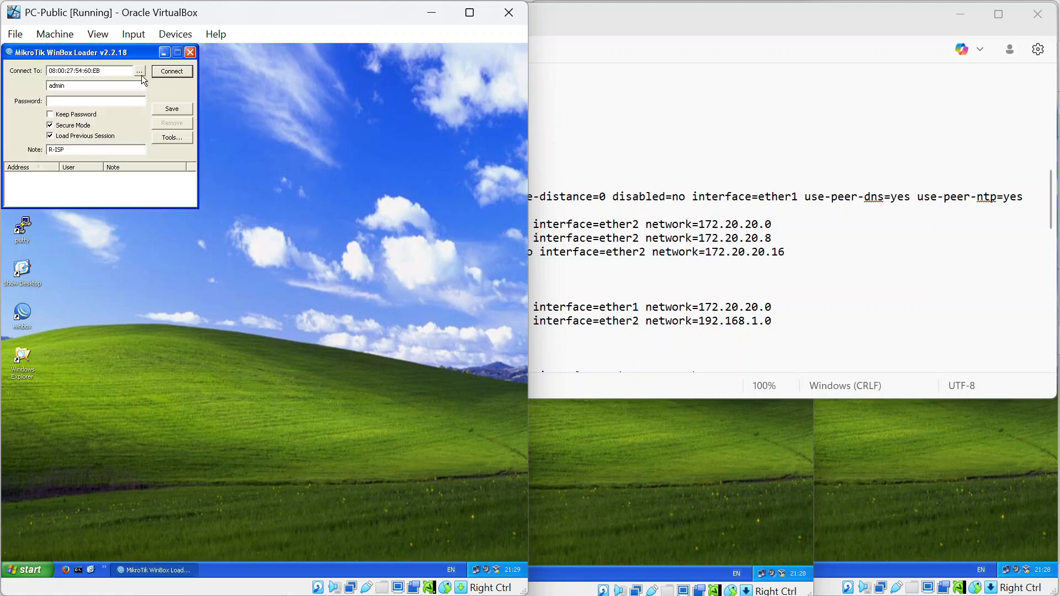
Connect WinBox to the R-ISP router chosen from the discovered neighbours.
left_click(140, 71)
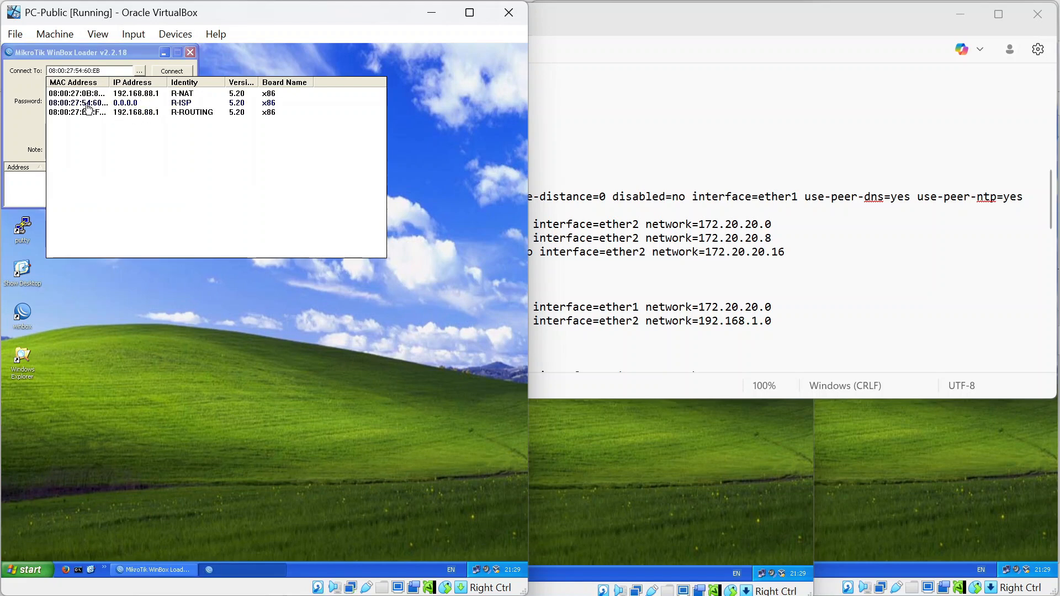
left_click(87, 108)
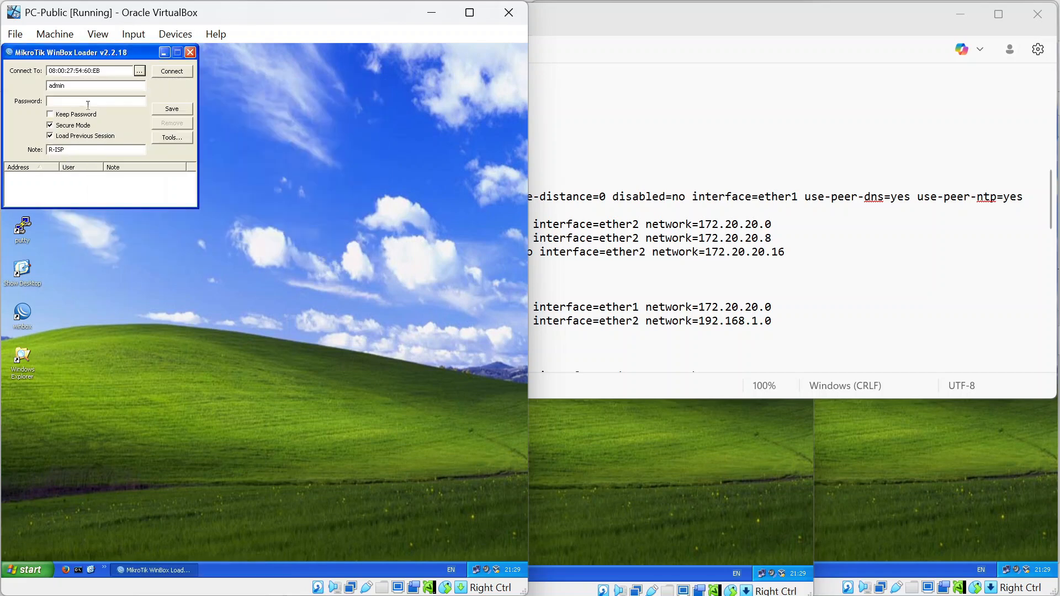
left_click(172, 71)
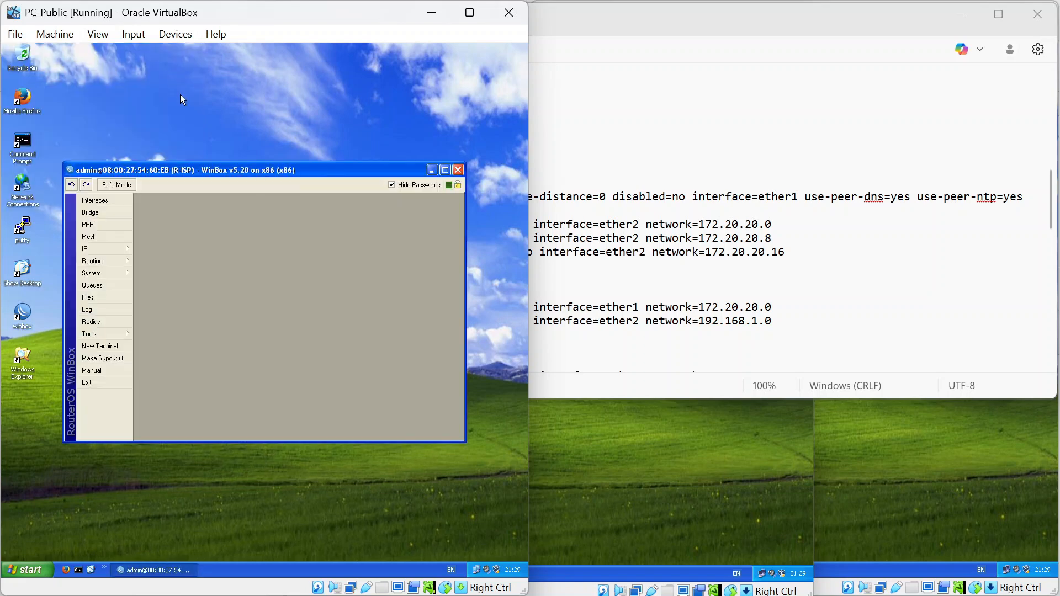
Open a New Terminal on R-ISP and place it beside the narrowed Notepad lab notes.
left_click(105, 347)
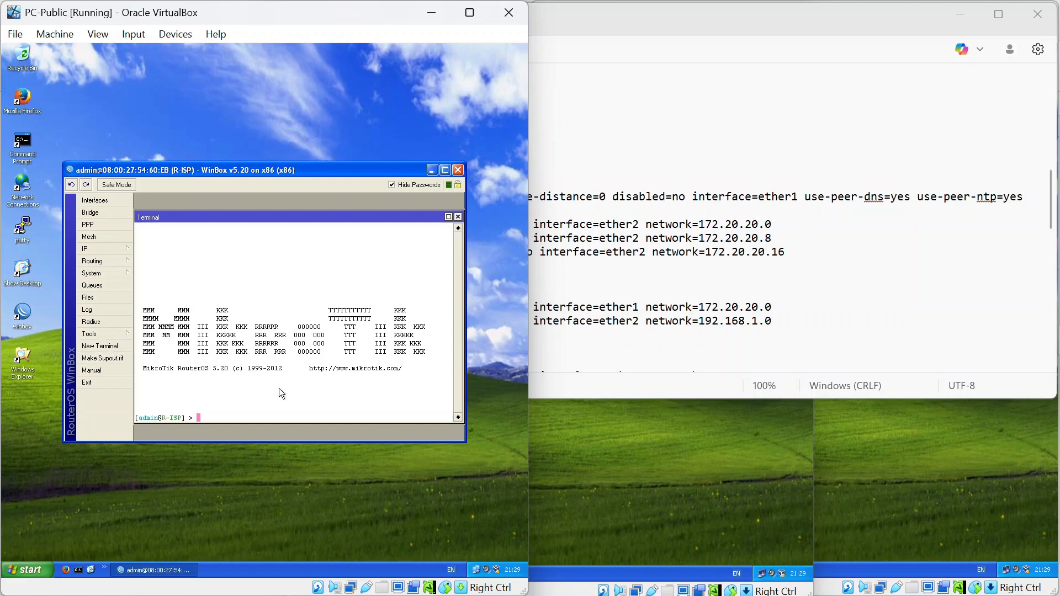
left_click(608, 279)
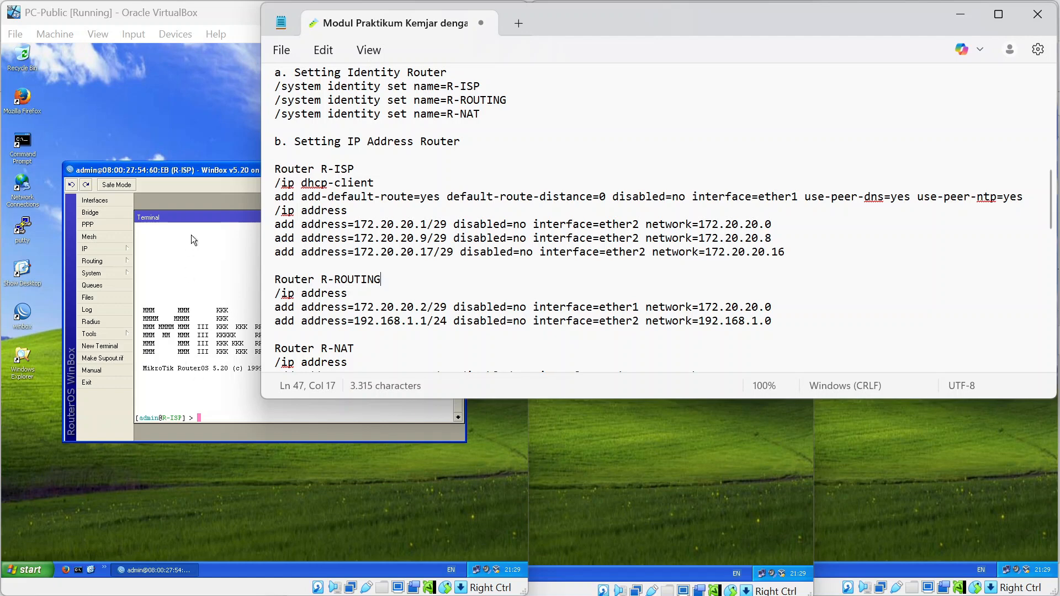
left_click_drag(221, 167, 223, 260)
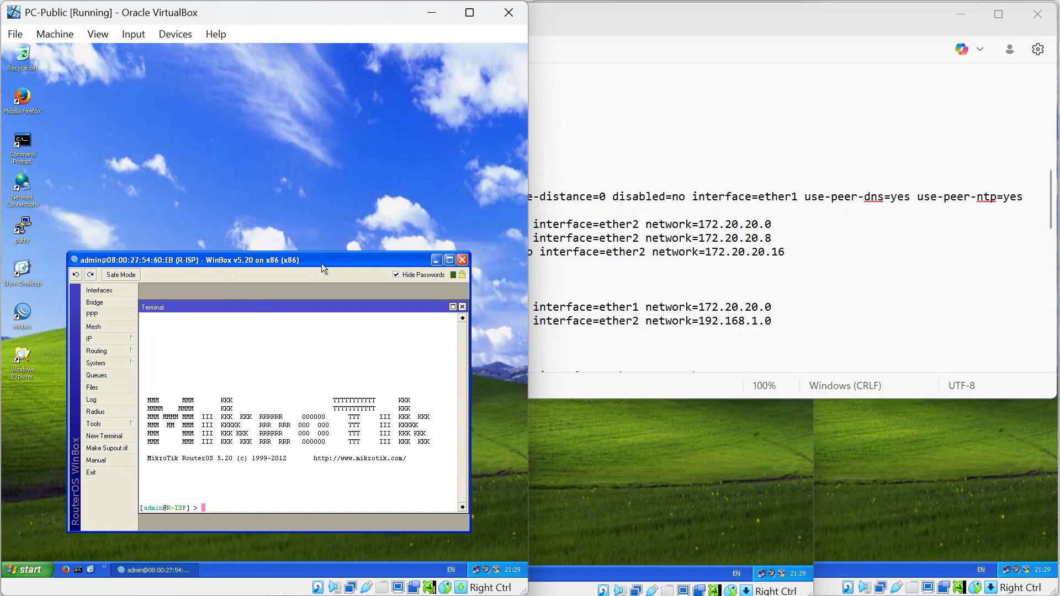
left_click(574, 169)
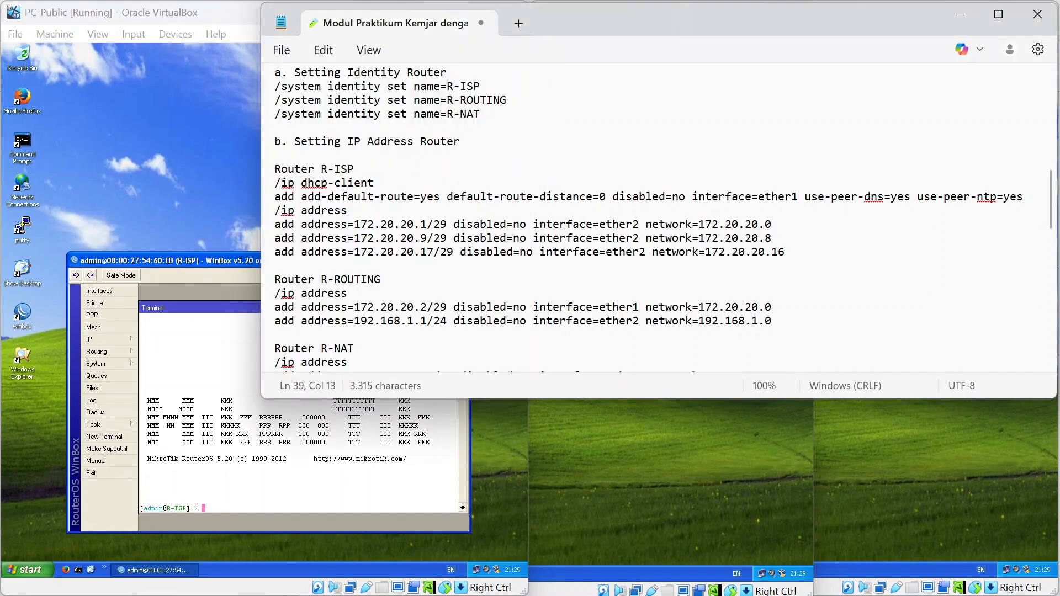
left_click(281, 495)
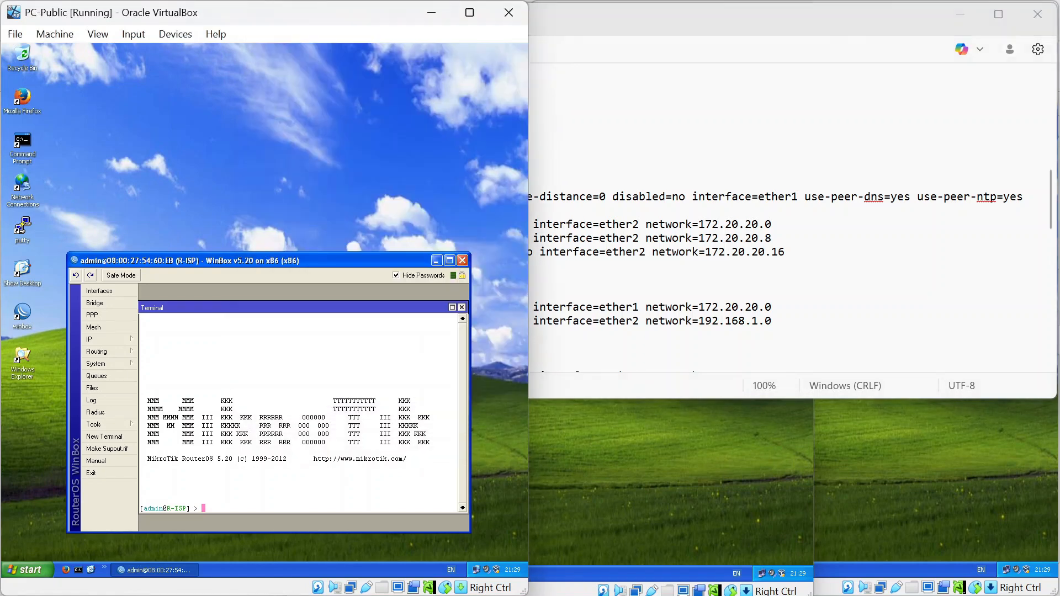
left_click(645, 19)
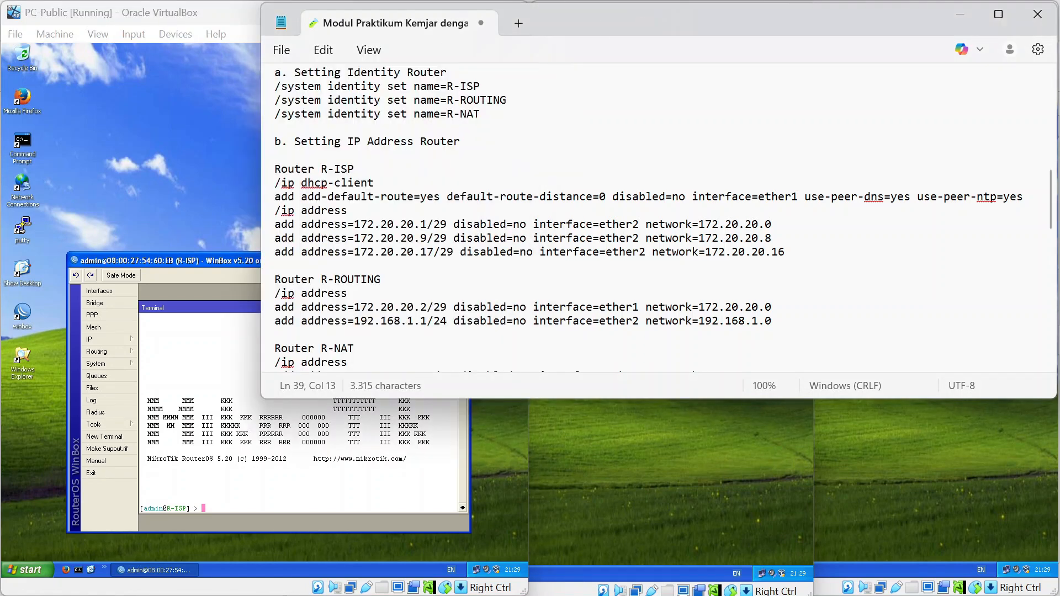
left_click_drag(262, 172, 537, 170)
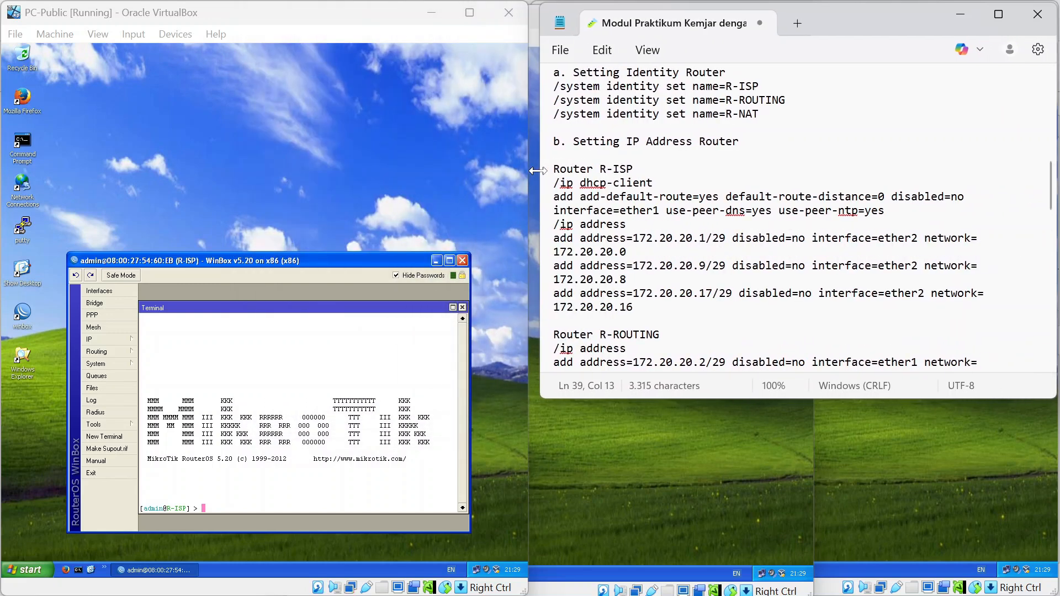
In R-ISP's terminal, add an ether1 DHCP client with default route distance 0 and peer DNS/NTP.
left_click(272, 490)
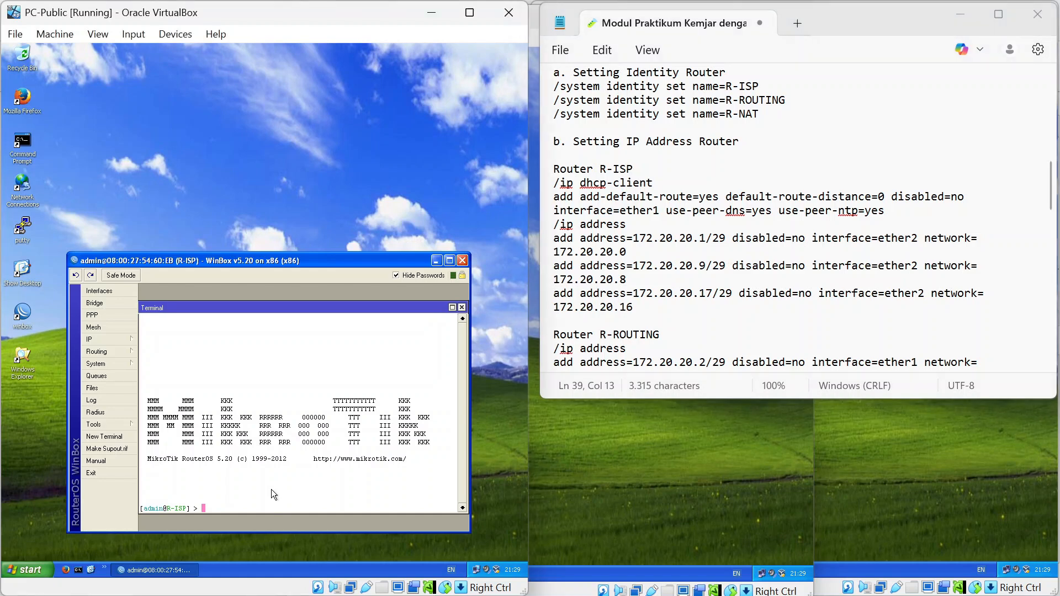
type("ip dhcp")
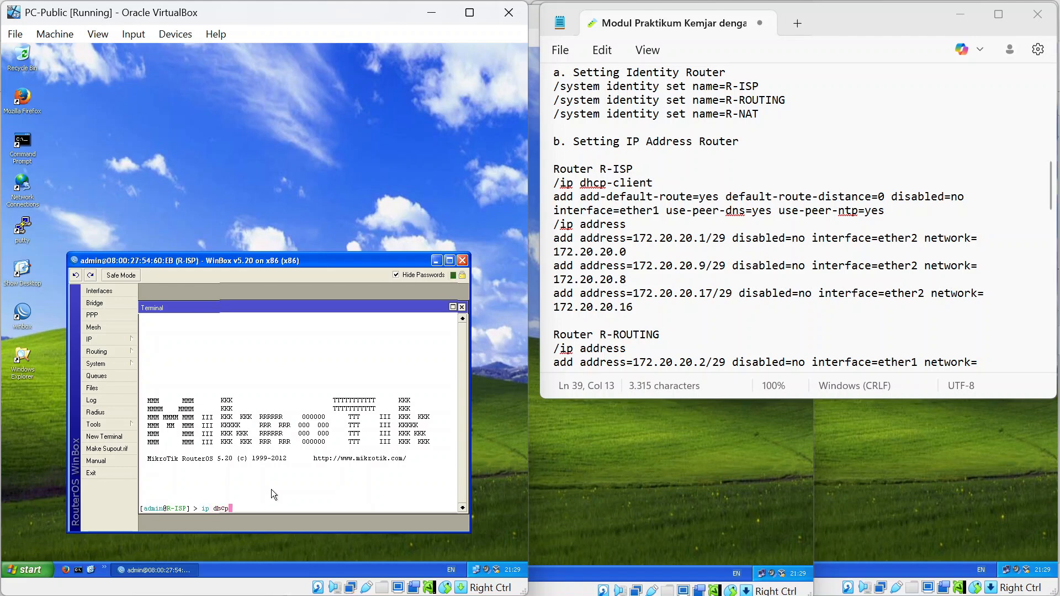
type("-client")
key("Return")
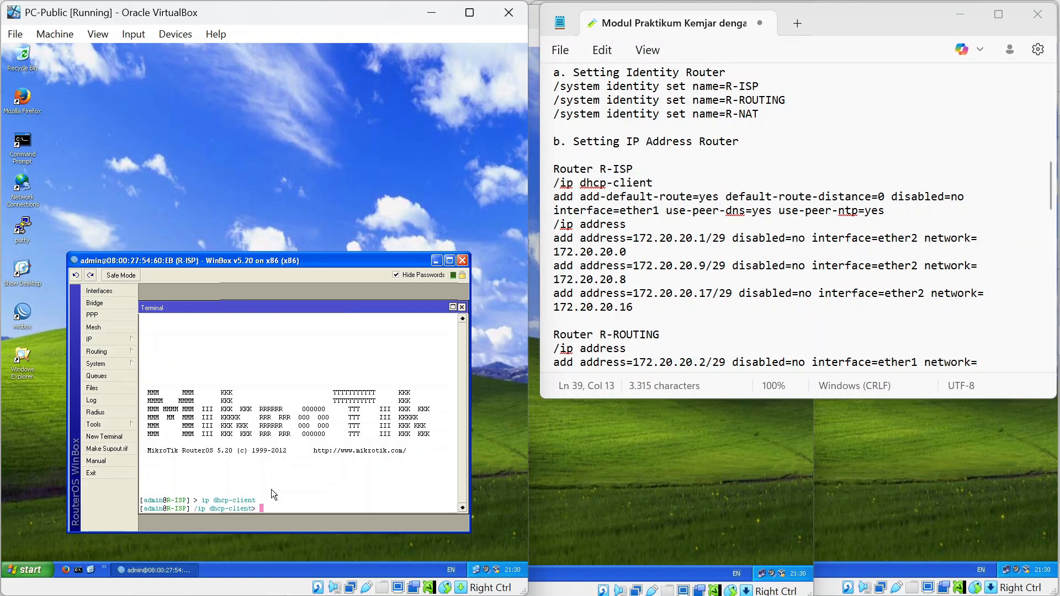
type("add add-default-route=yes")
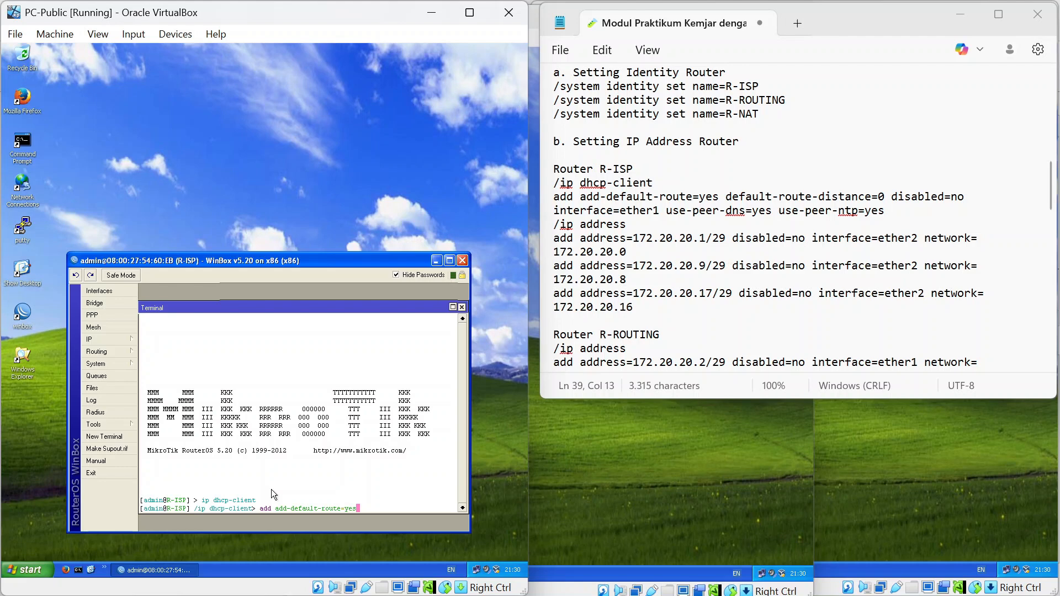
type(" de")
key("Tab")
type("0 disabled=")
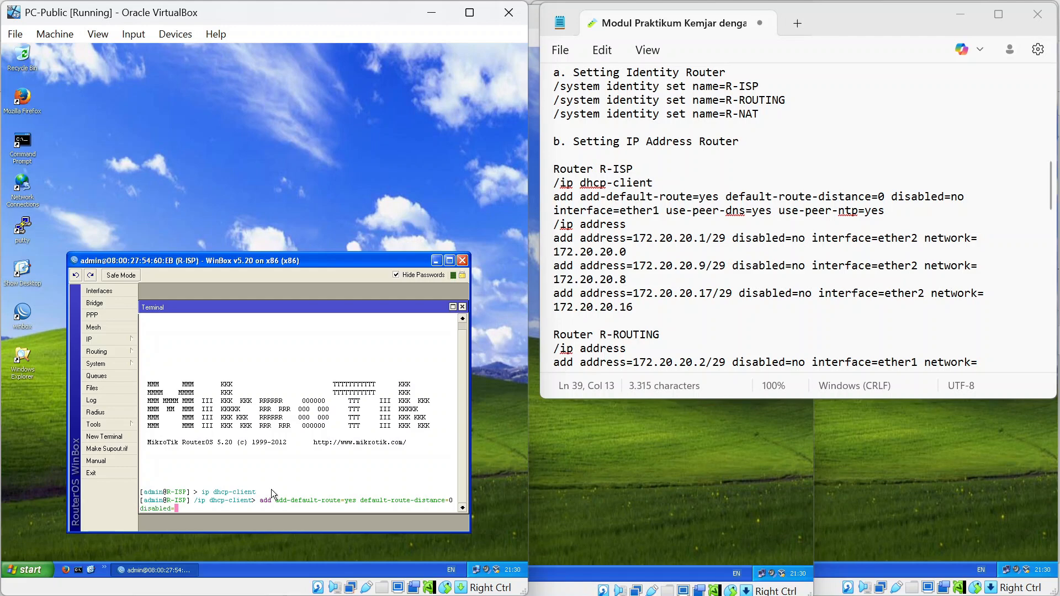
type("no in")
key("Tab")
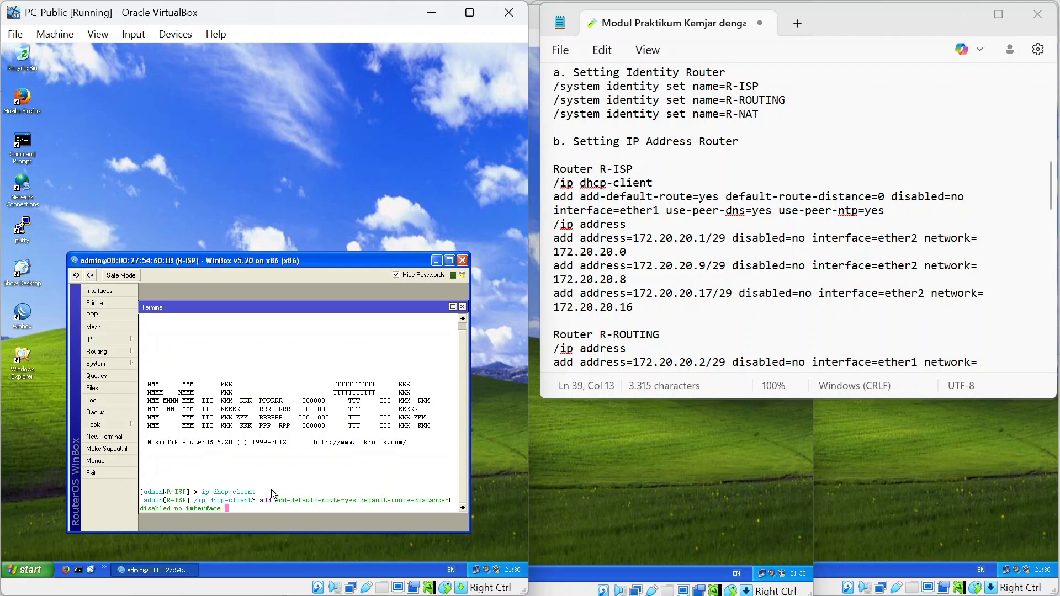
type("et")
key("Tab")
type("1 use-peer-")
type("dns")
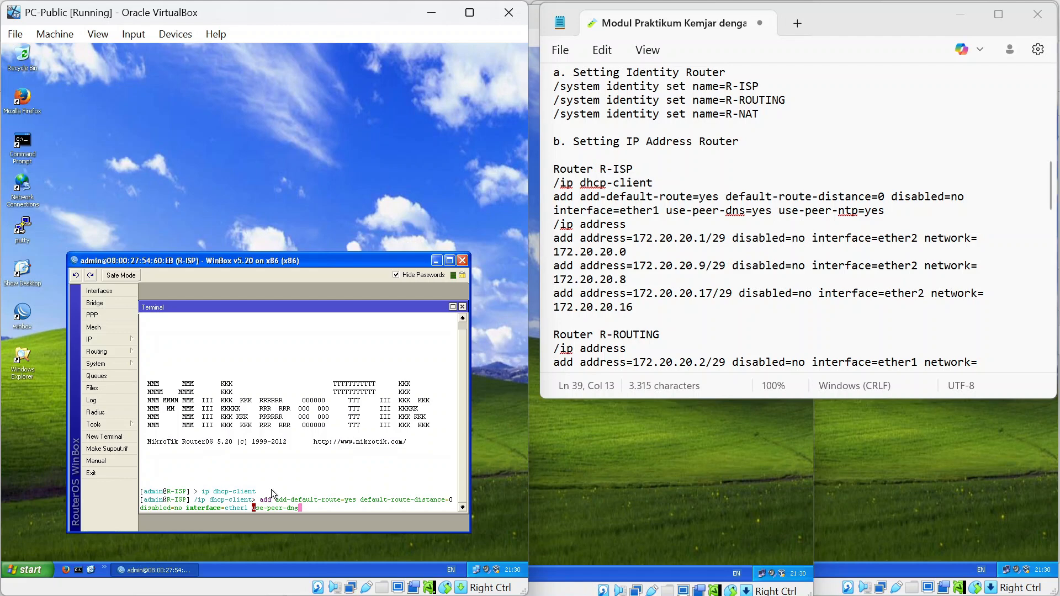
type("=")
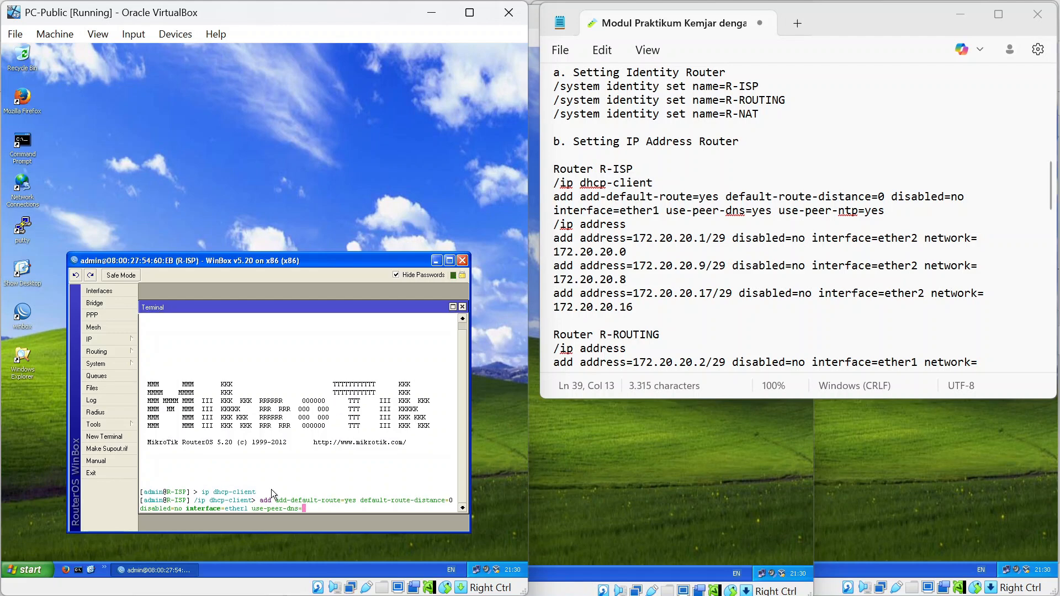
type("yes use-peer-ntp=yes")
key("Return")
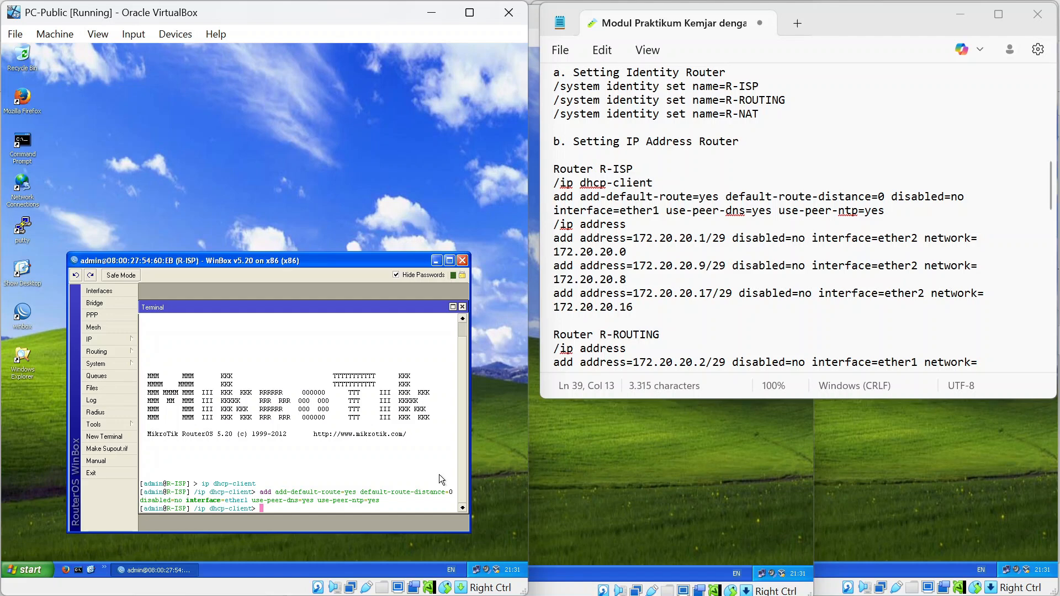
Delete the default 192.168.88.1 address from R-ISP's IP > Addresses list.
left_click(110, 341)
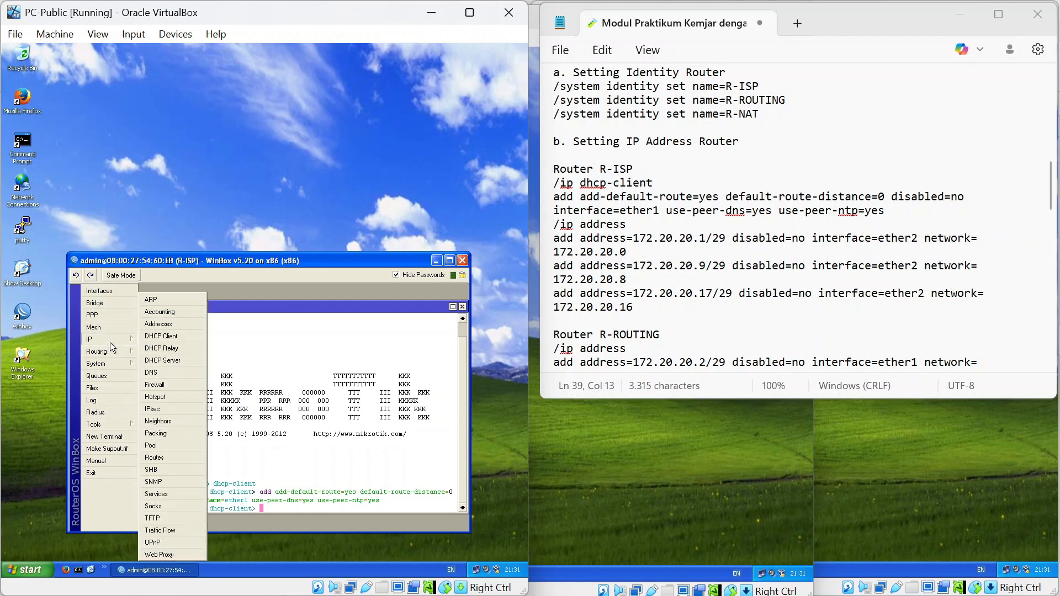
left_click(168, 326)
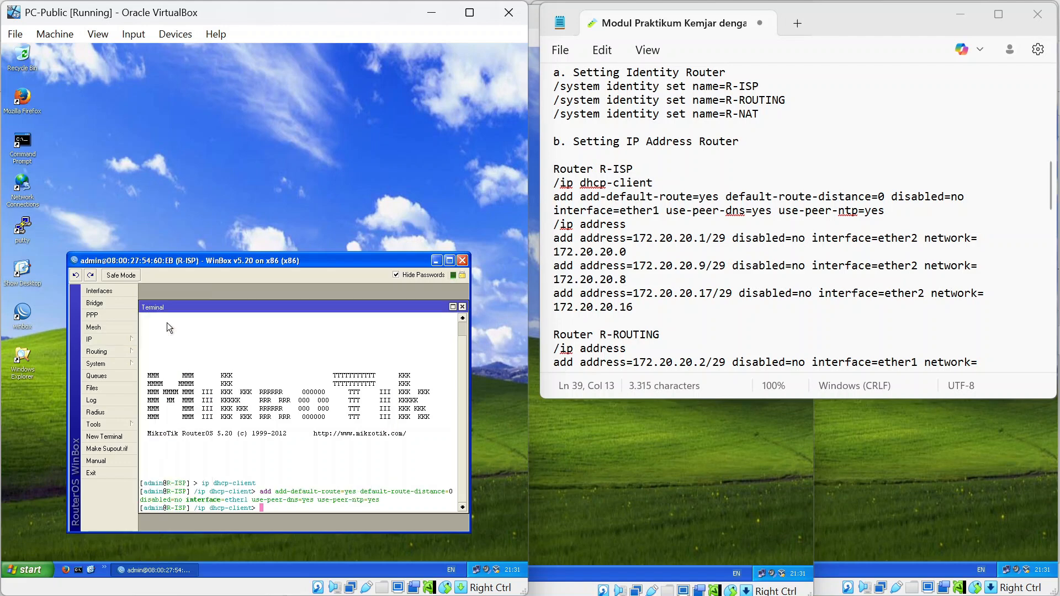
left_click(120, 340)
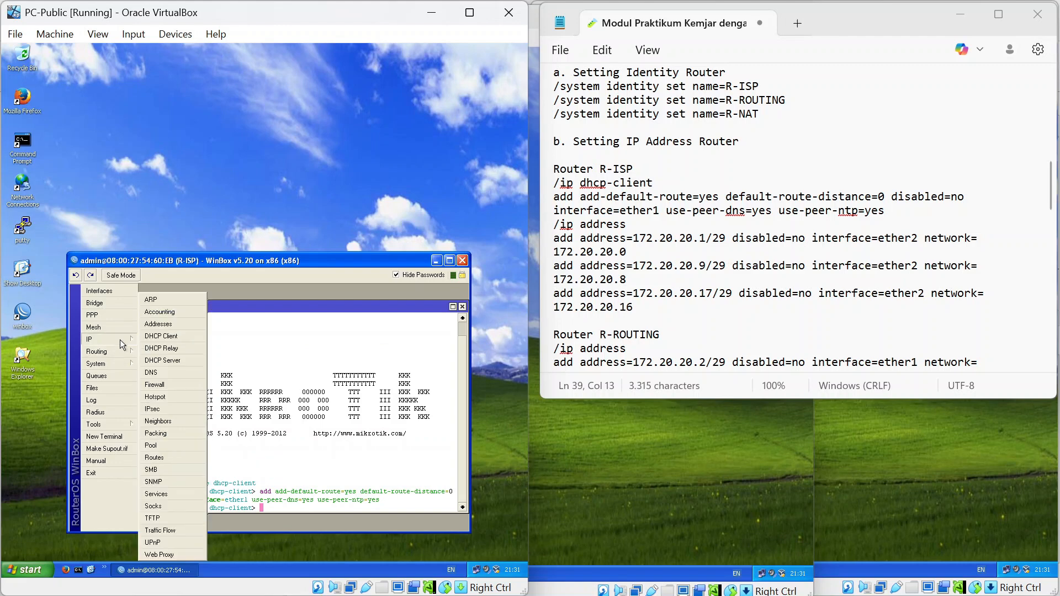
left_click(166, 324)
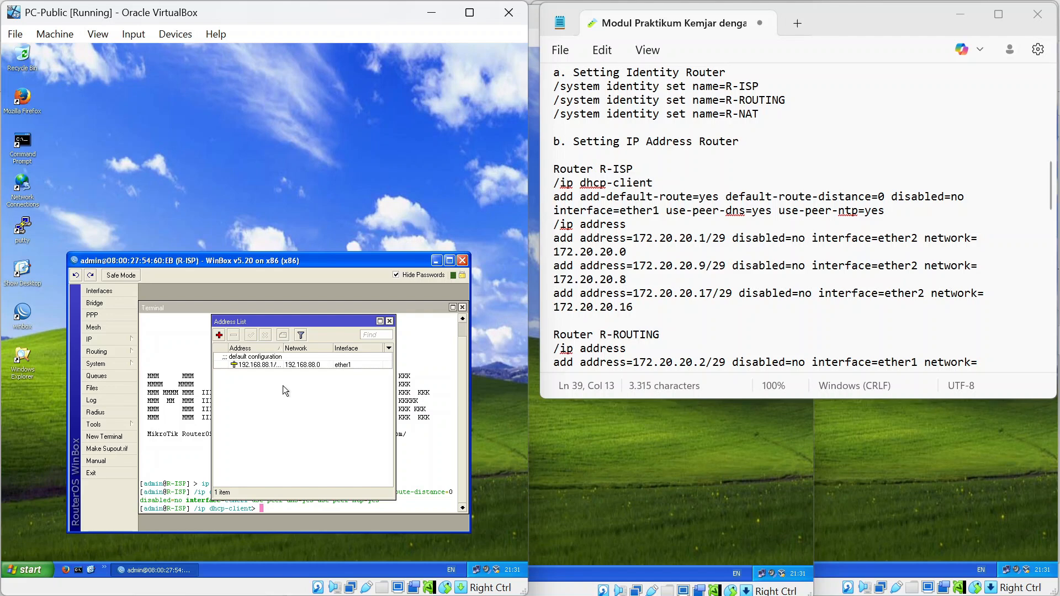
left_click(220, 335)
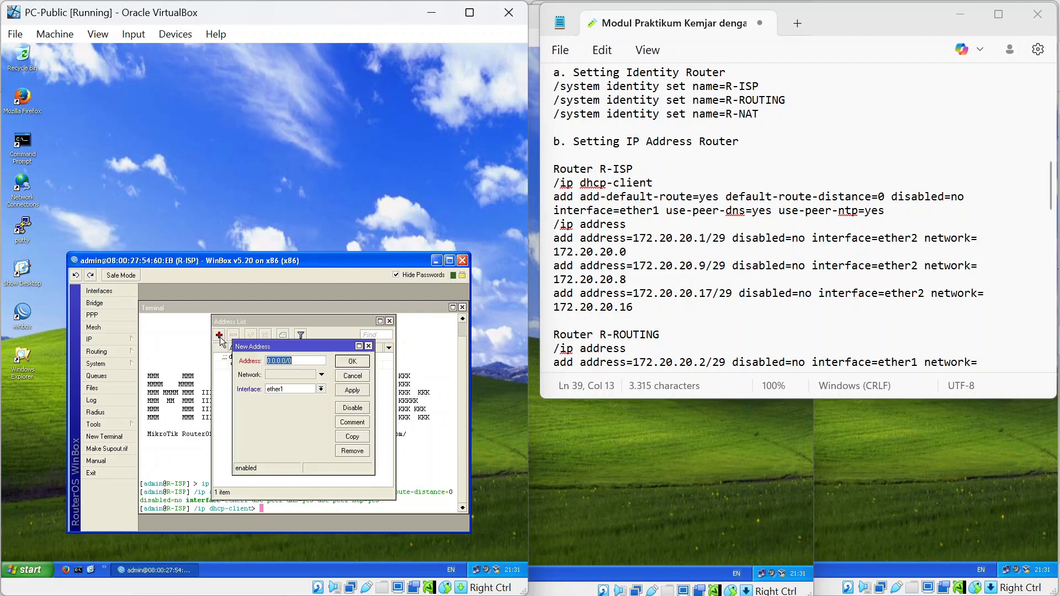
left_click(369, 346)
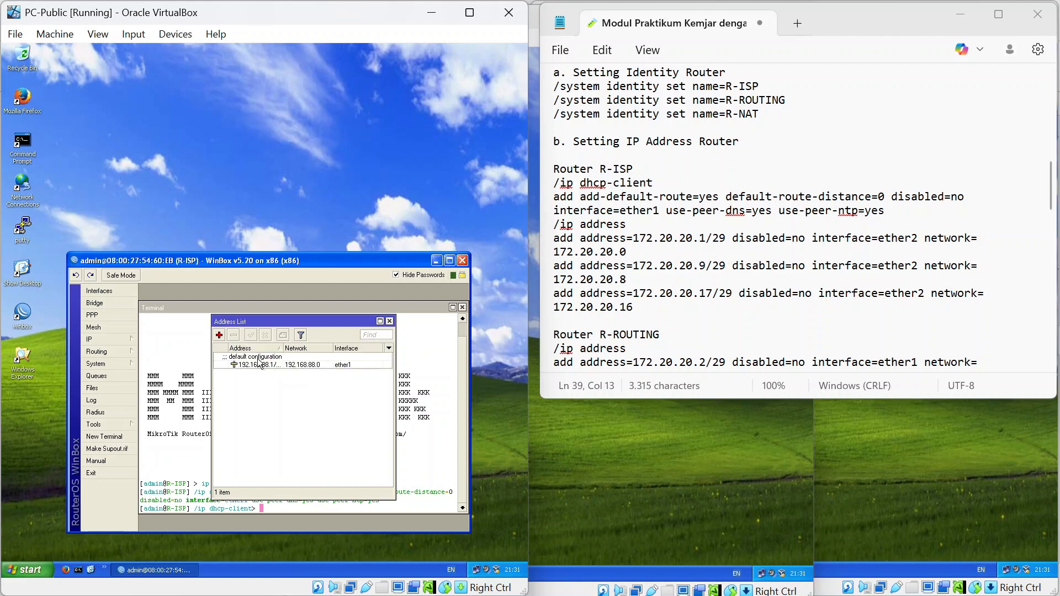
left_click(260, 363)
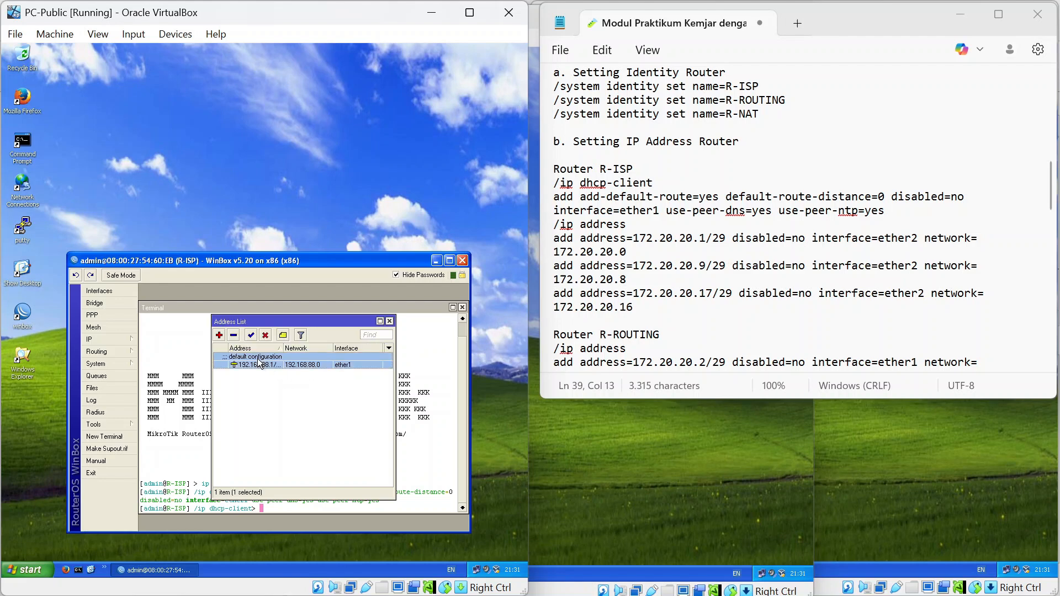
left_click(234, 336)
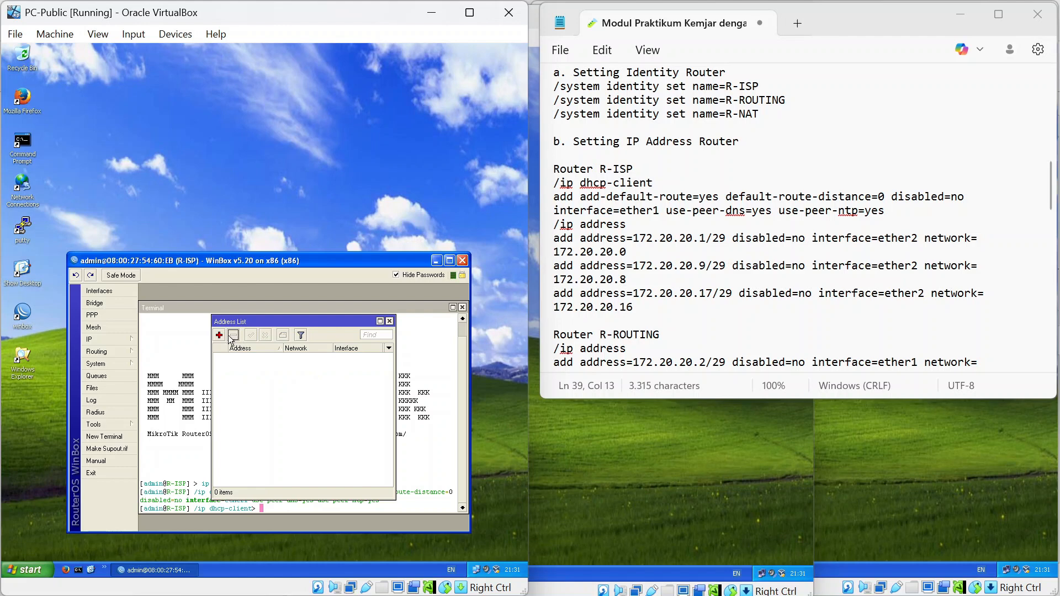
Add the address 172.20.20.1/29 on interface ether1 to R-ISP.
left_click(219, 336)
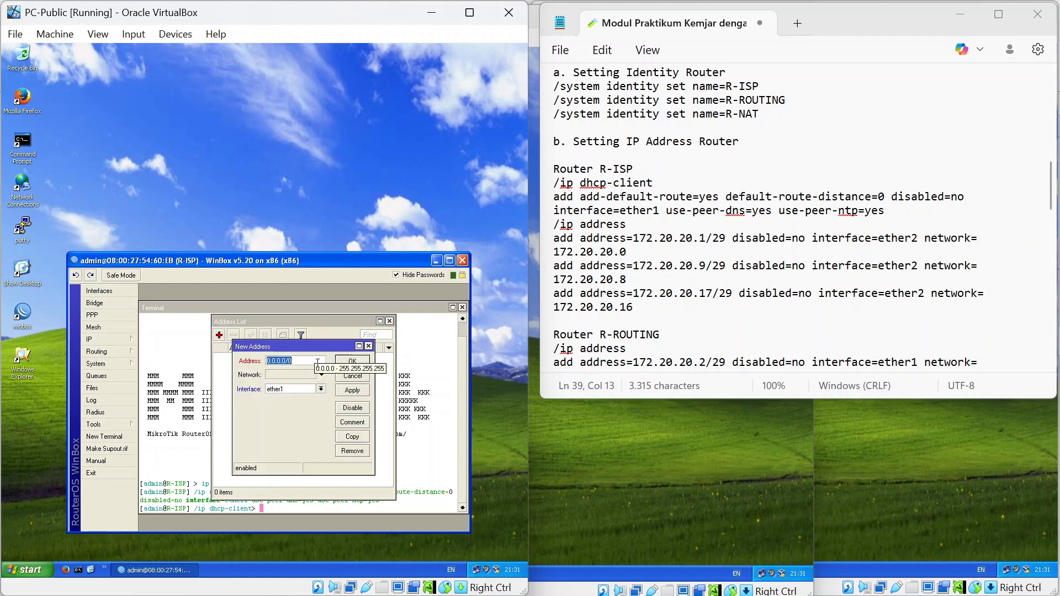
type("172")
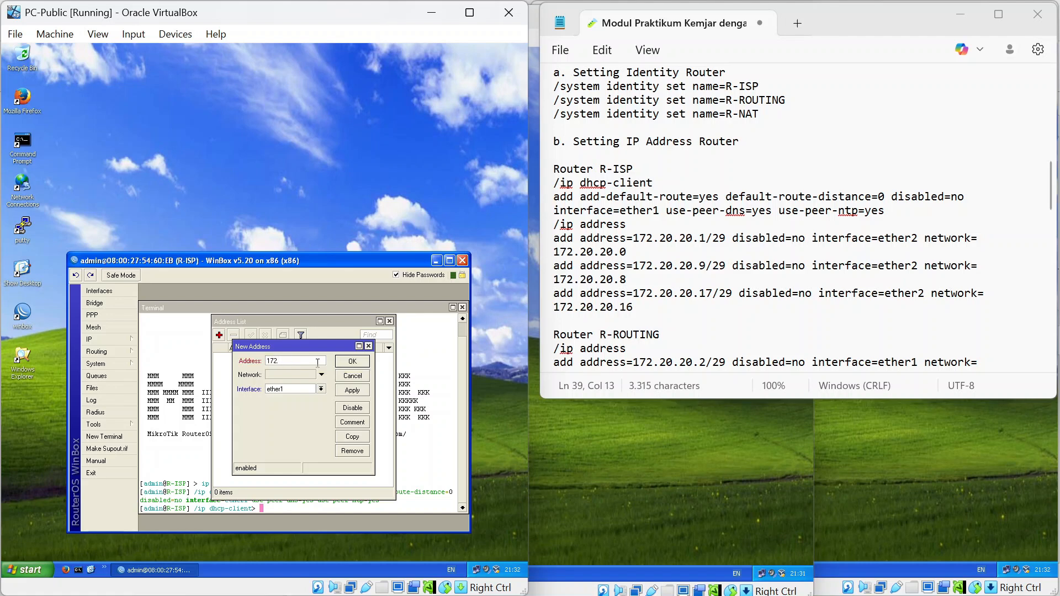
type(".200")
type("2")
type("0.20.1")
left_click(322, 390)
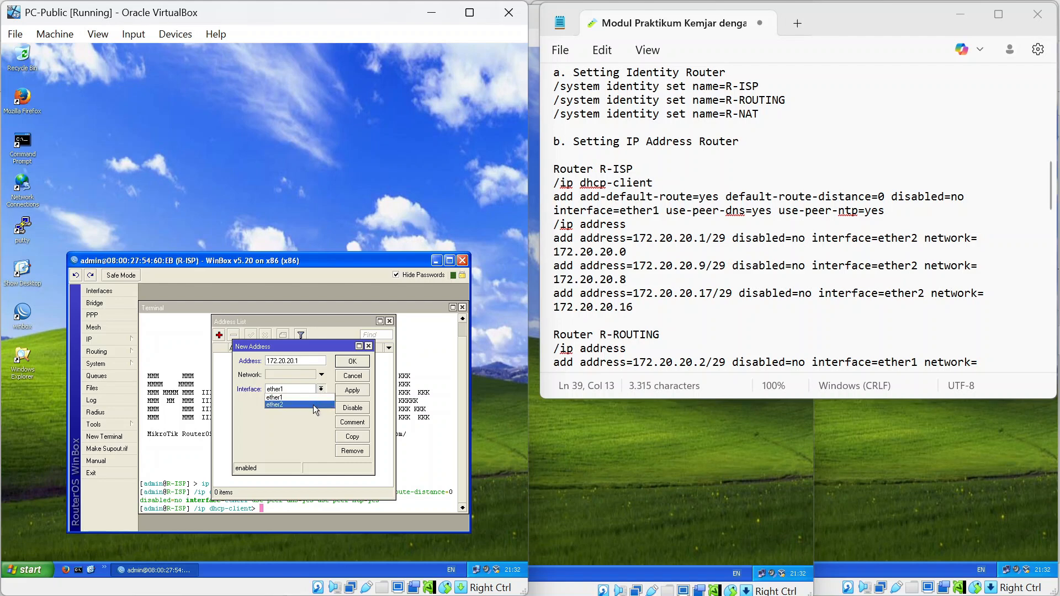
left_click(303, 361)
left_click(311, 363)
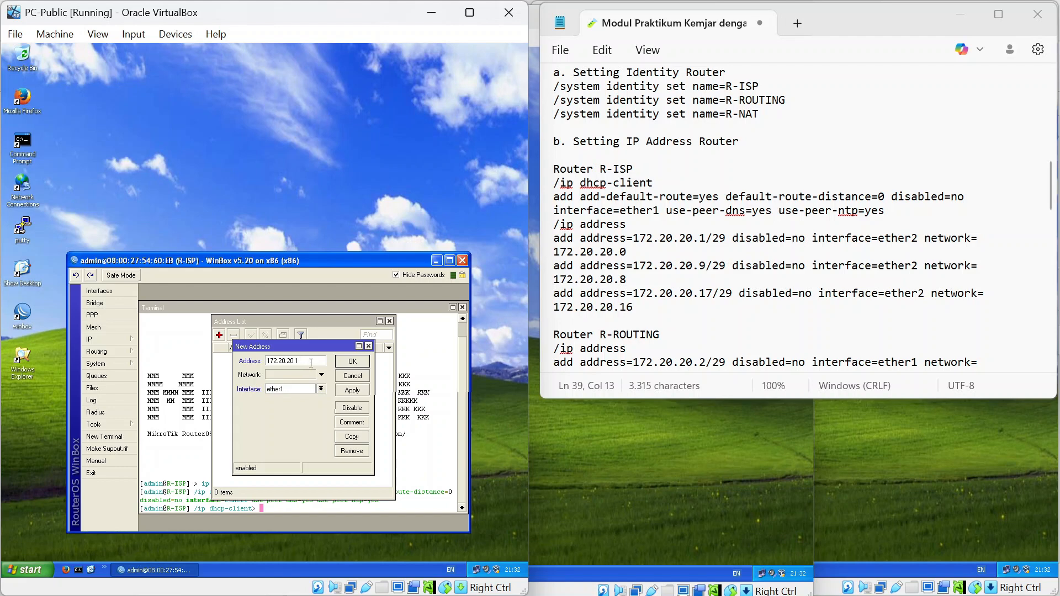
type("/29")
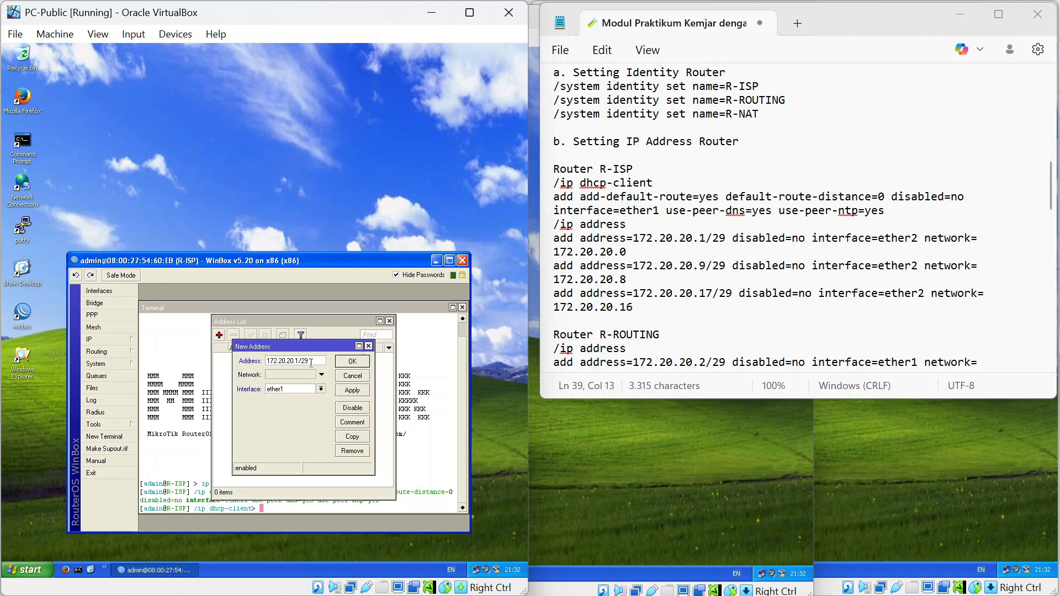
left_click(320, 390)
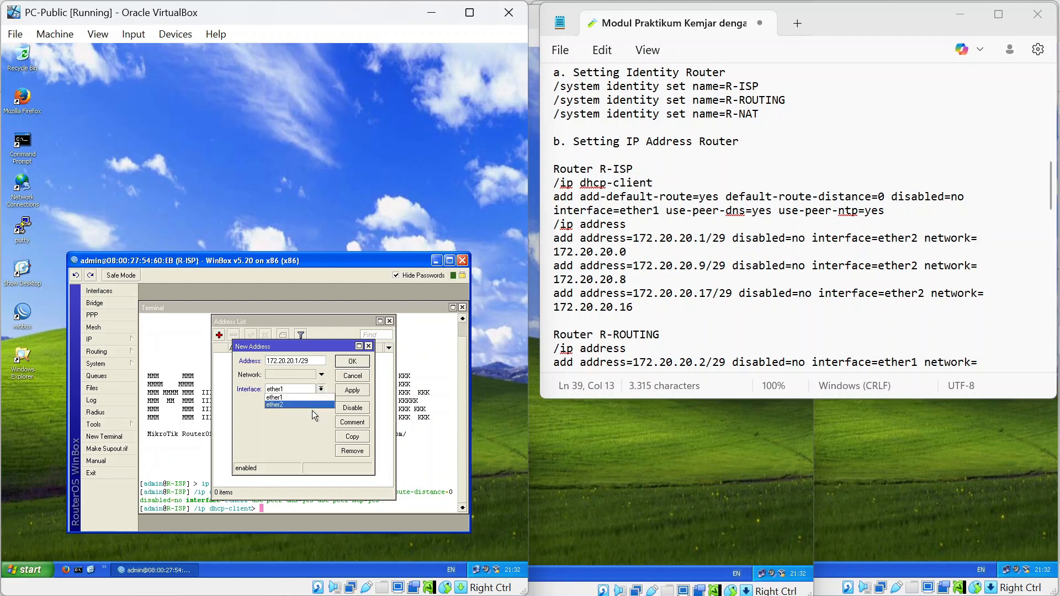
left_click(312, 410)
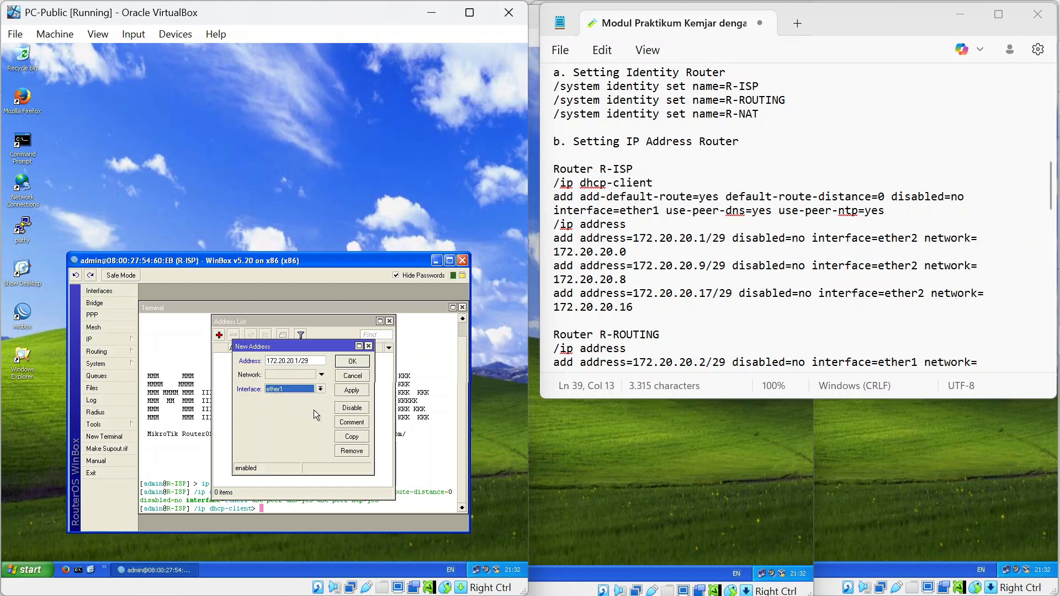
left_click(351, 362)
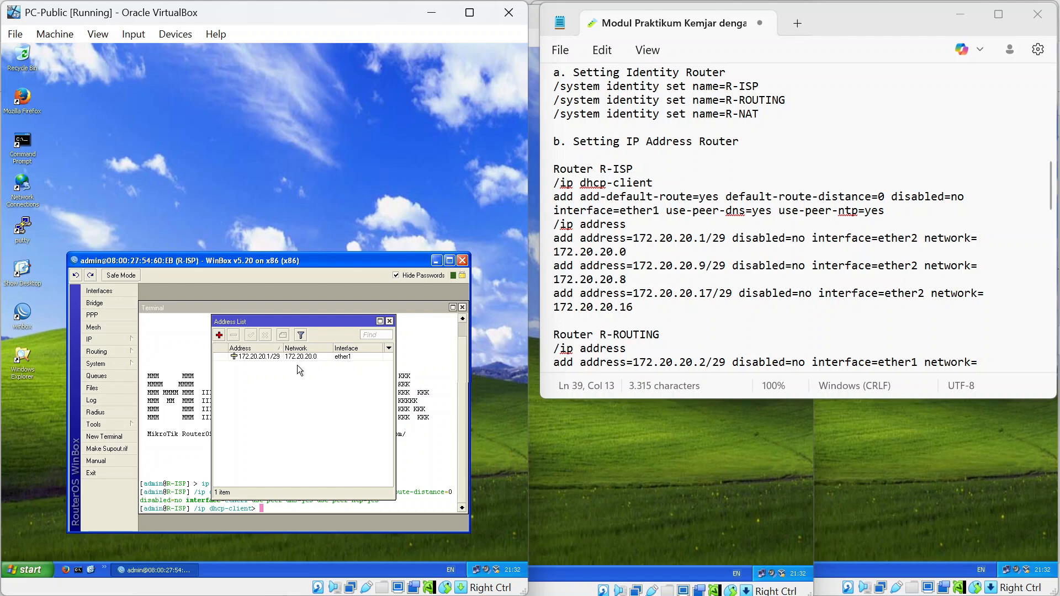
Add the address 172.20.20.9/29 on ether2 to R-ISP.
left_click(219, 336)
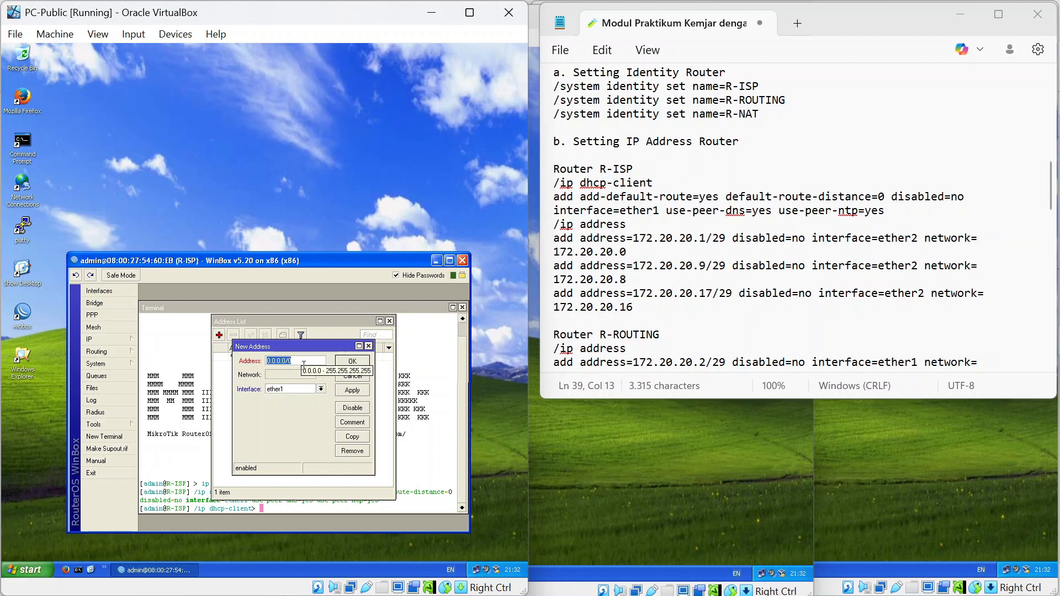
type("17")
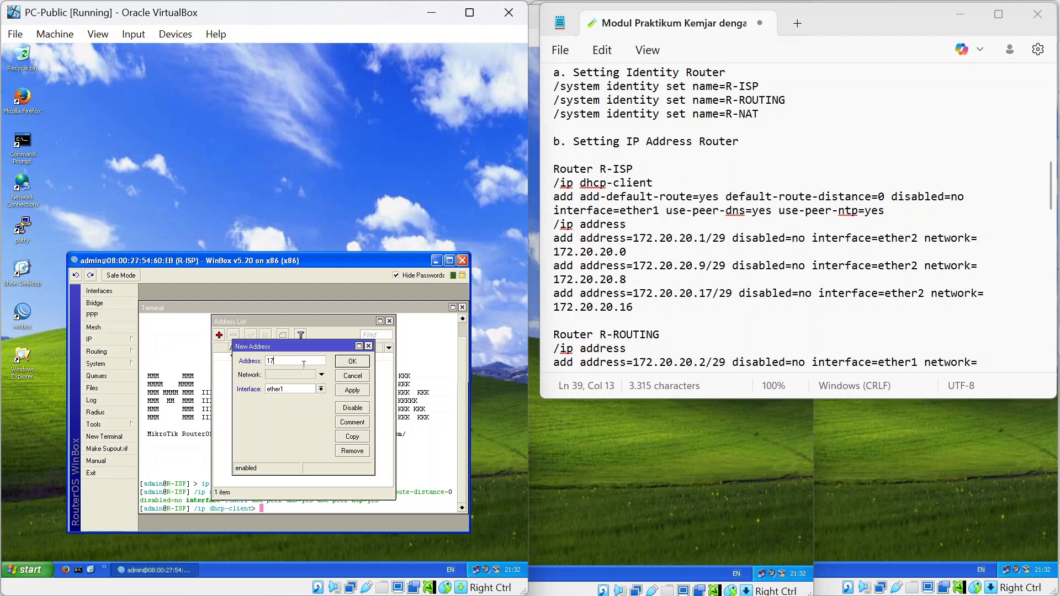
type("2")
type(".20")
type(".20")
type(".9")
type("/28")
left_click(319, 390)
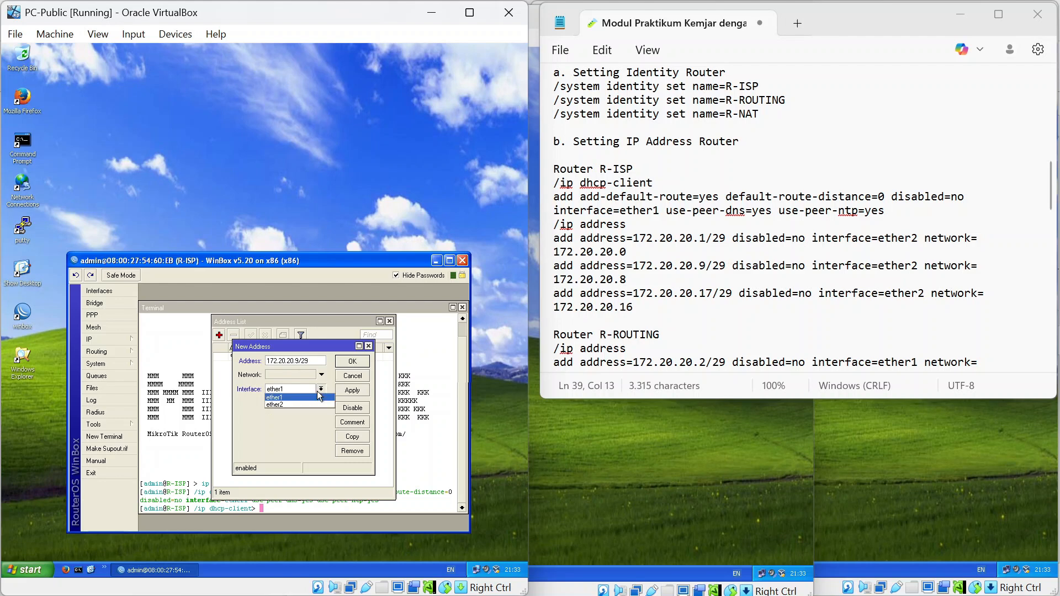
left_click(312, 403)
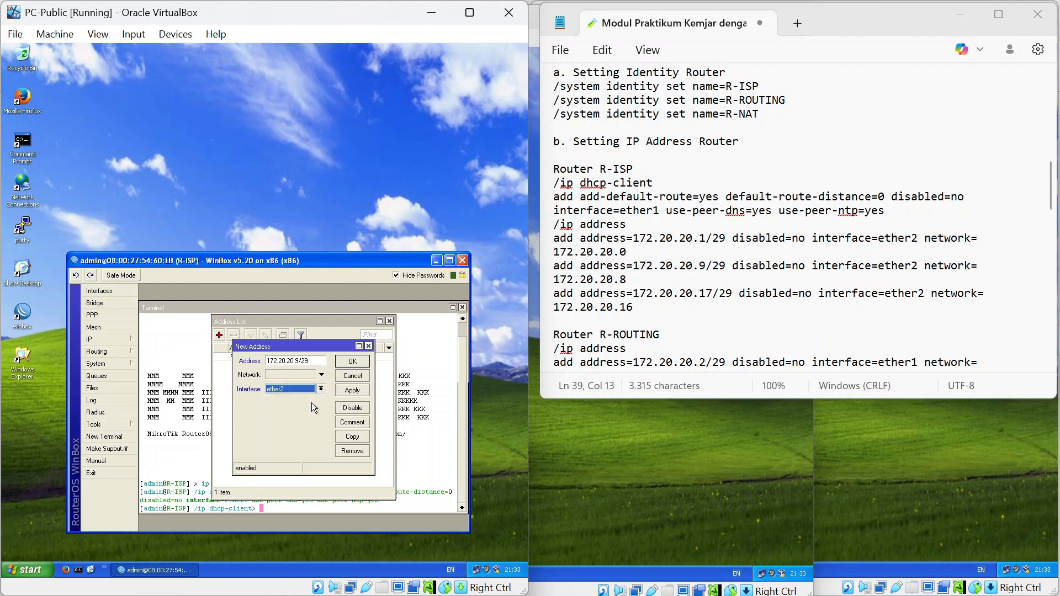
left_click(354, 362)
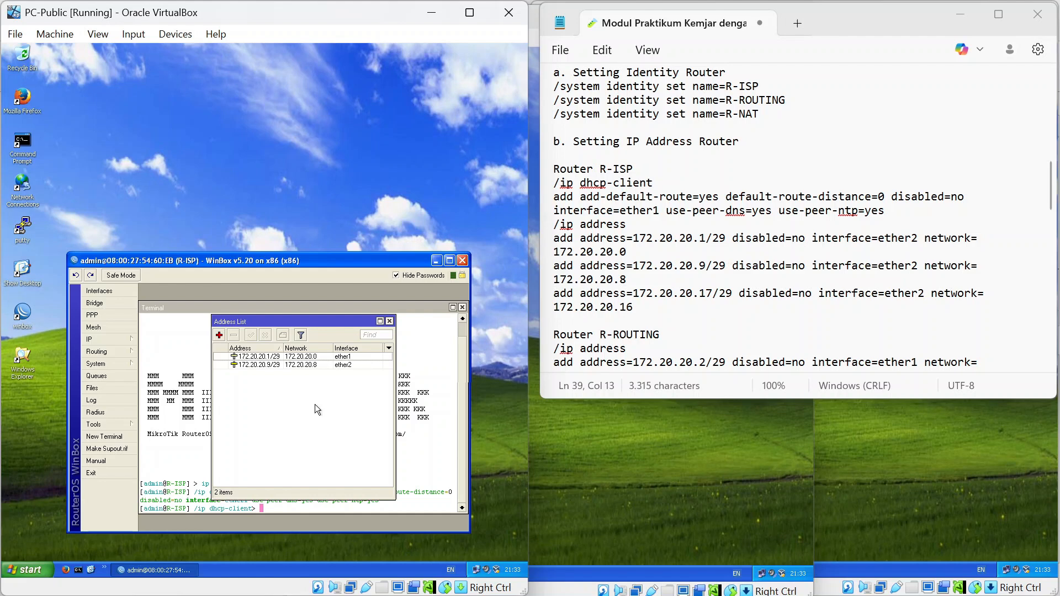
left_click(265, 359)
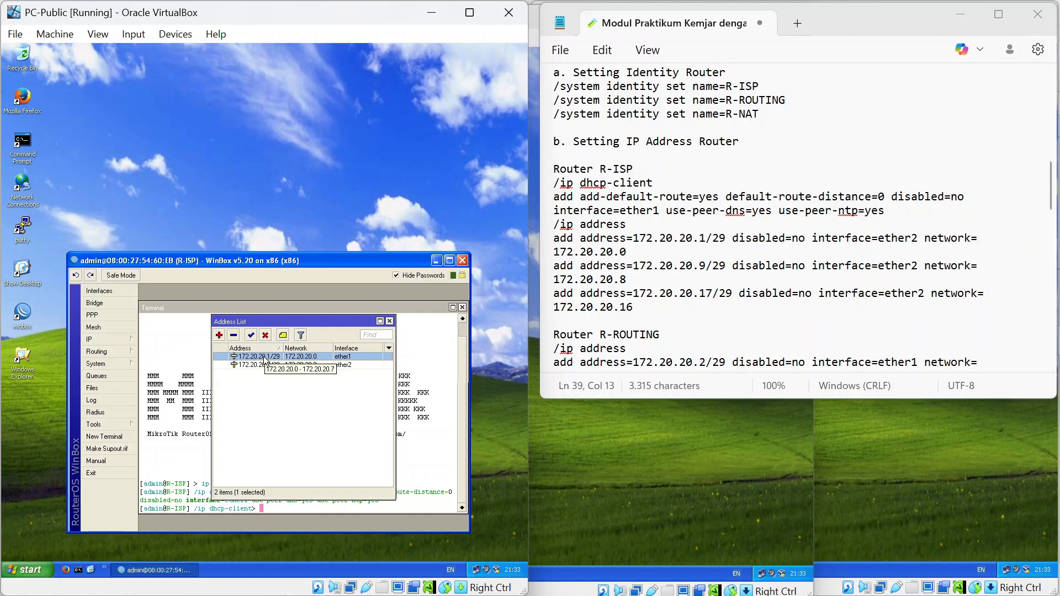
left_click(281, 379)
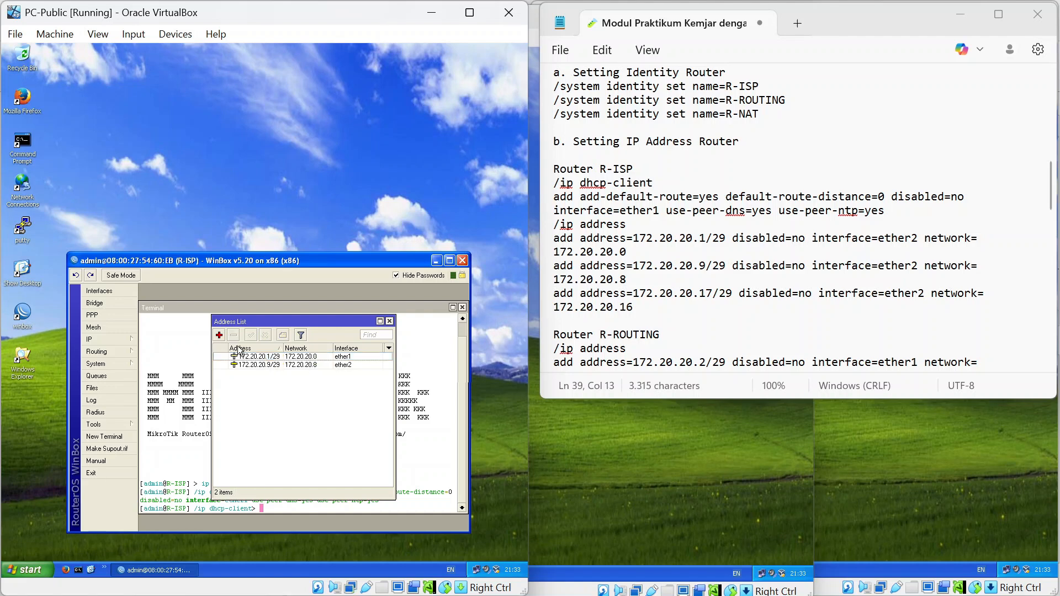
Add the address 172.20.20.17/29 on ether2 to R-ISP.
left_click(219, 336)
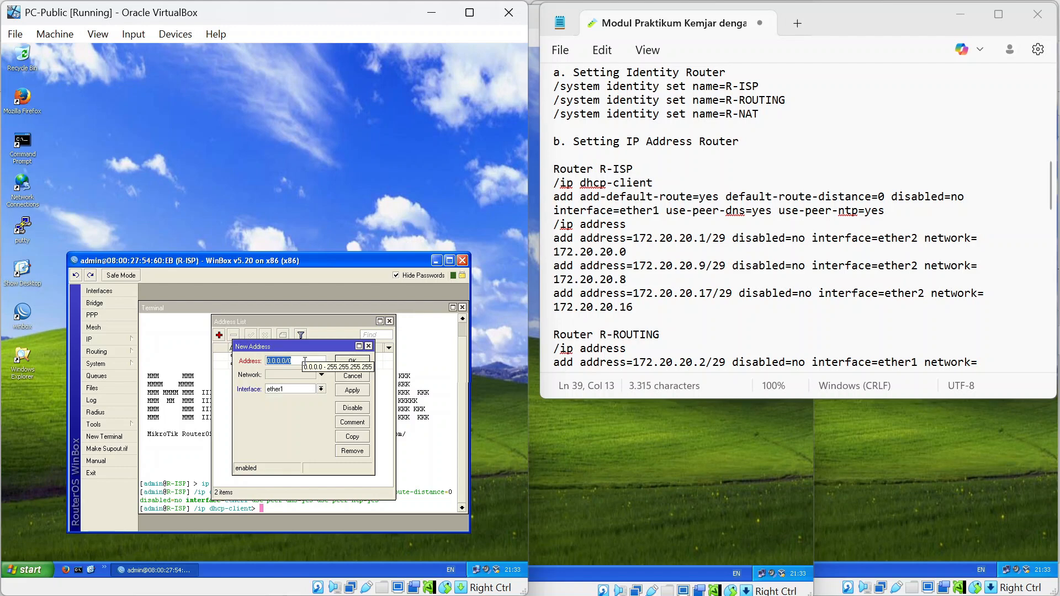
type("17")
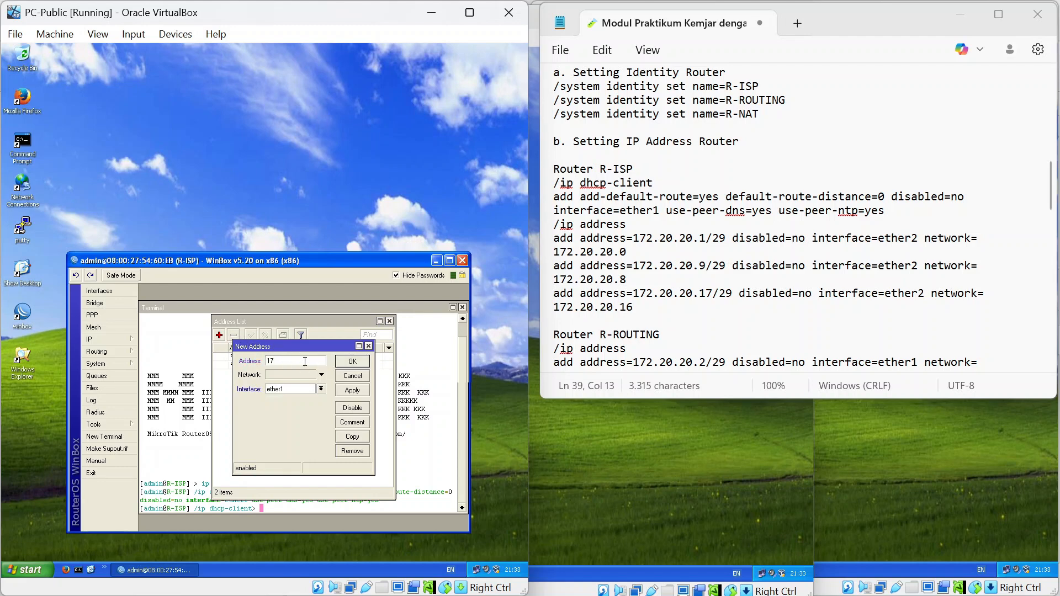
type("2.20.20")
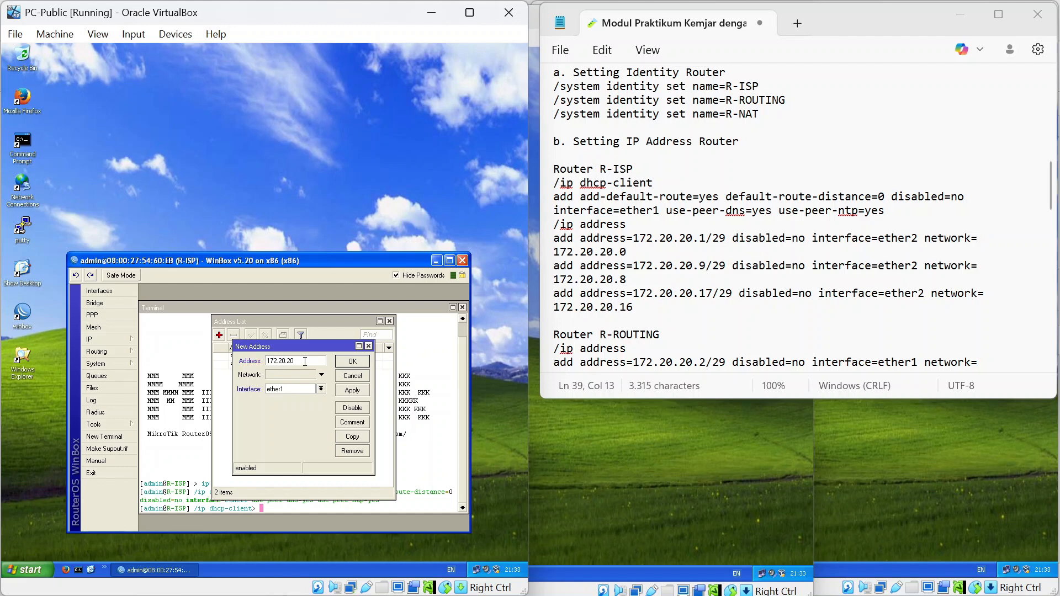
type(".17/29")
left_click(320, 389)
left_click(320, 406)
left_click(352, 365)
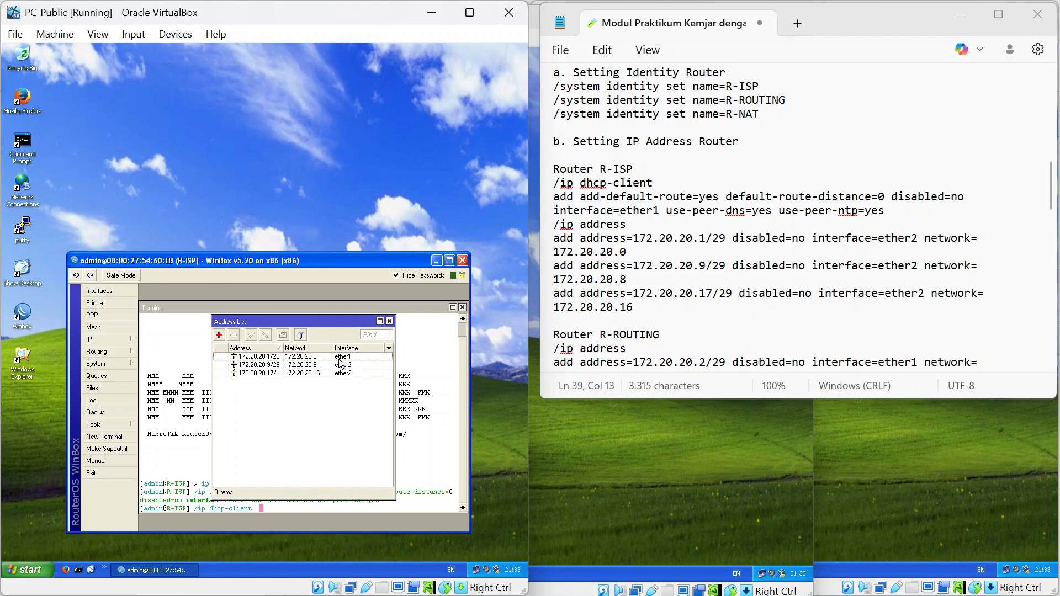
Move 172.20.20.1/29 onto ether2 and return to the router terminal.
double_click(283, 358)
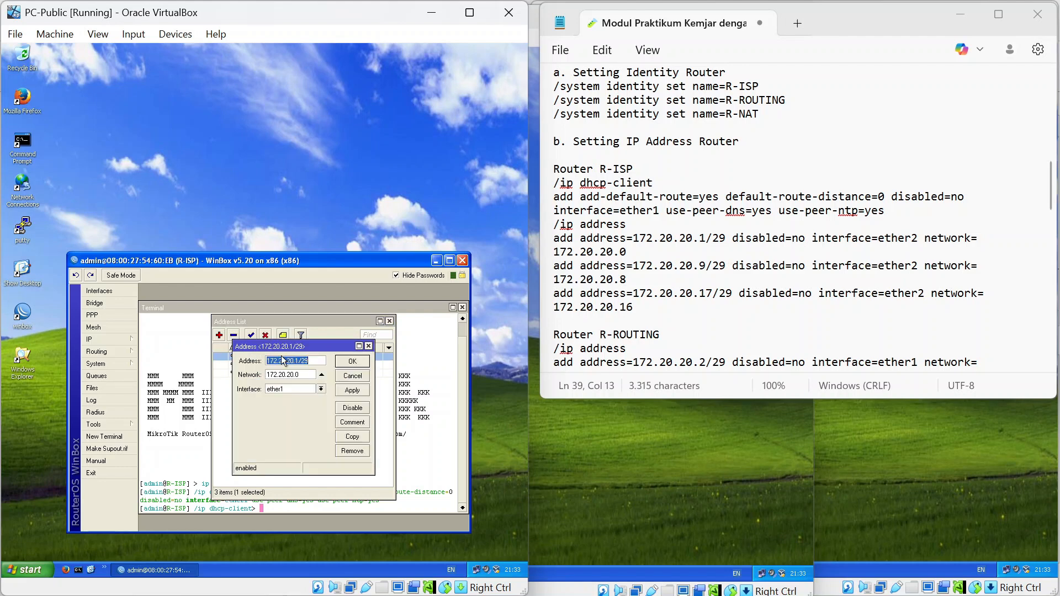
left_click(322, 389)
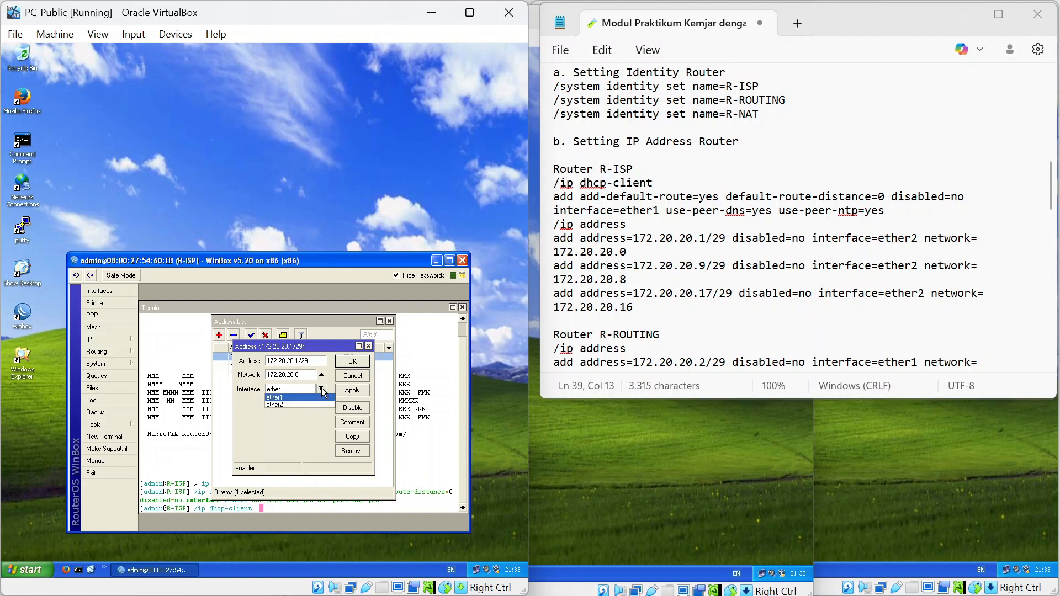
left_click(304, 407)
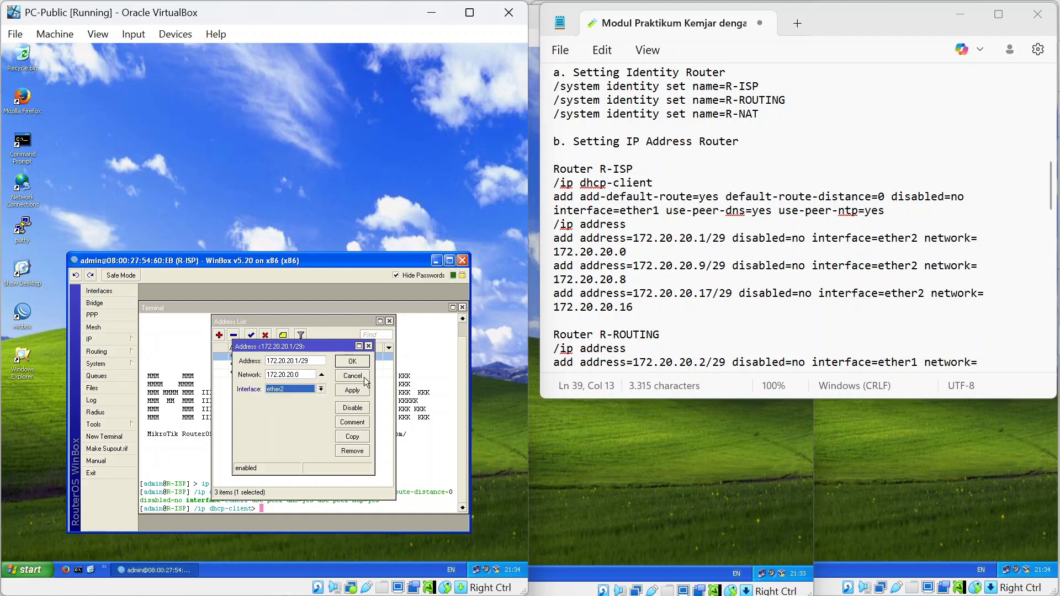
left_click(353, 361)
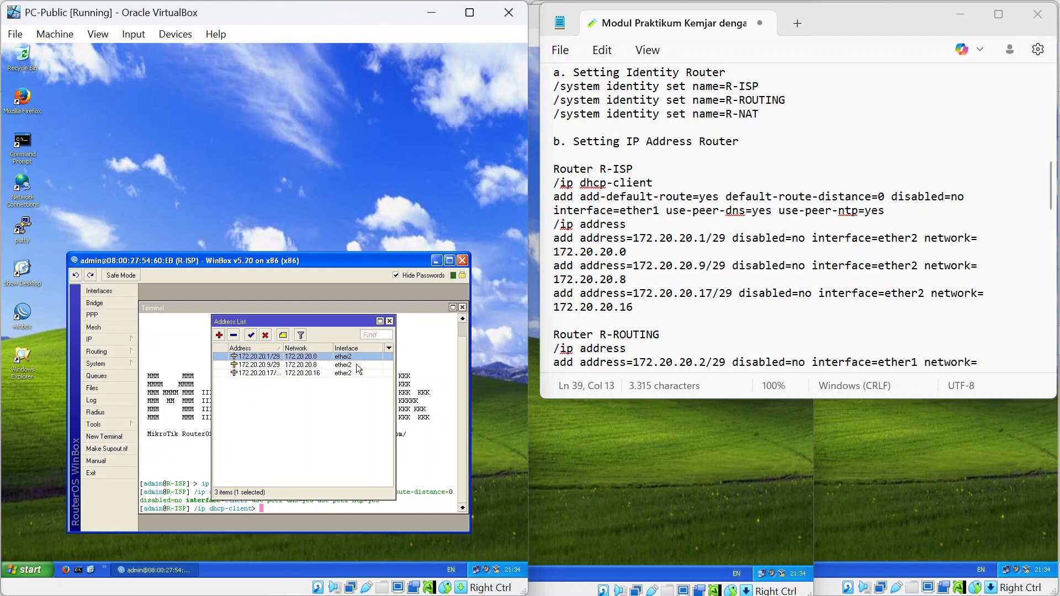
left_click(341, 406)
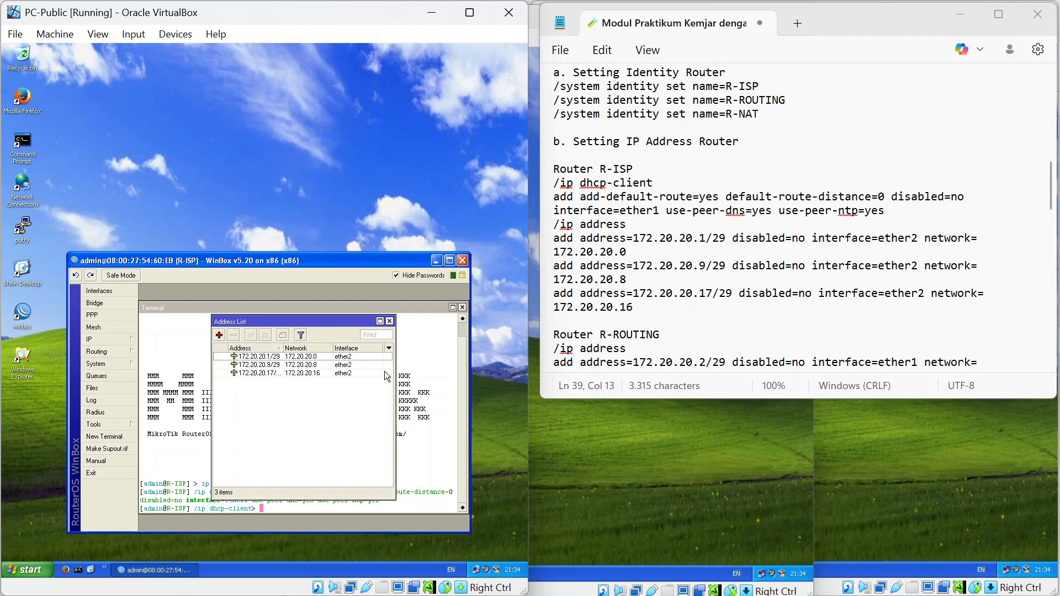
left_click(276, 506)
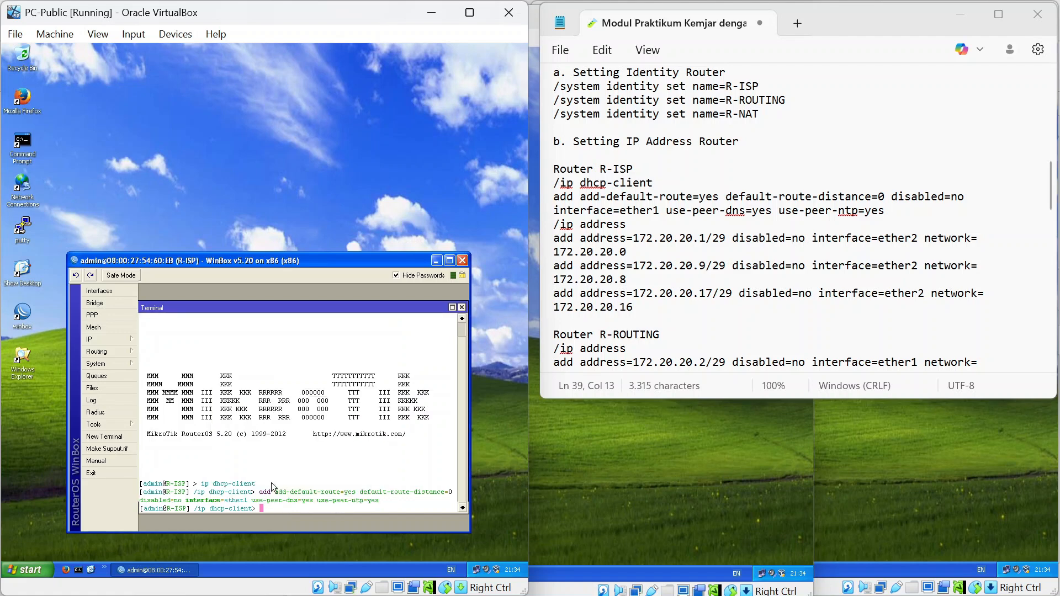
Open R-ISP's ether1 DHCP client and check its lease status.
left_click(101, 338)
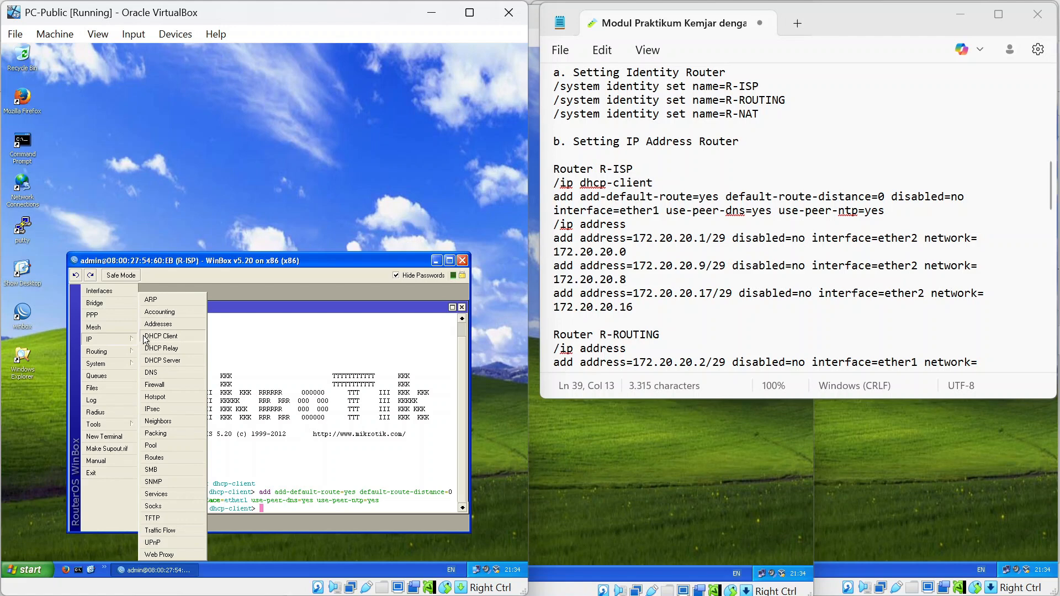
left_click(147, 336)
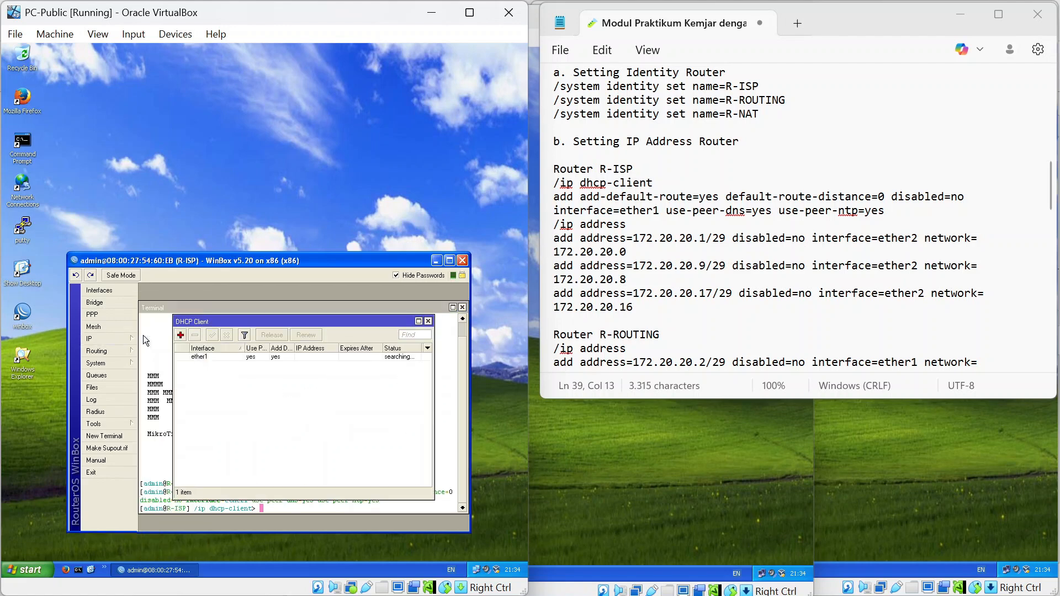
double_click(243, 357)
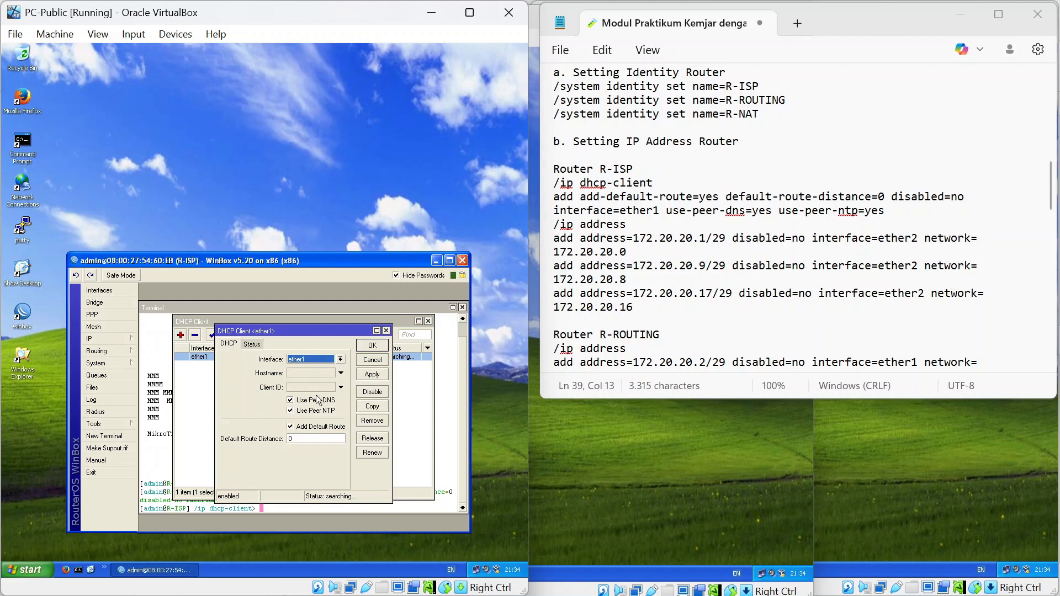
left_click(252, 344)
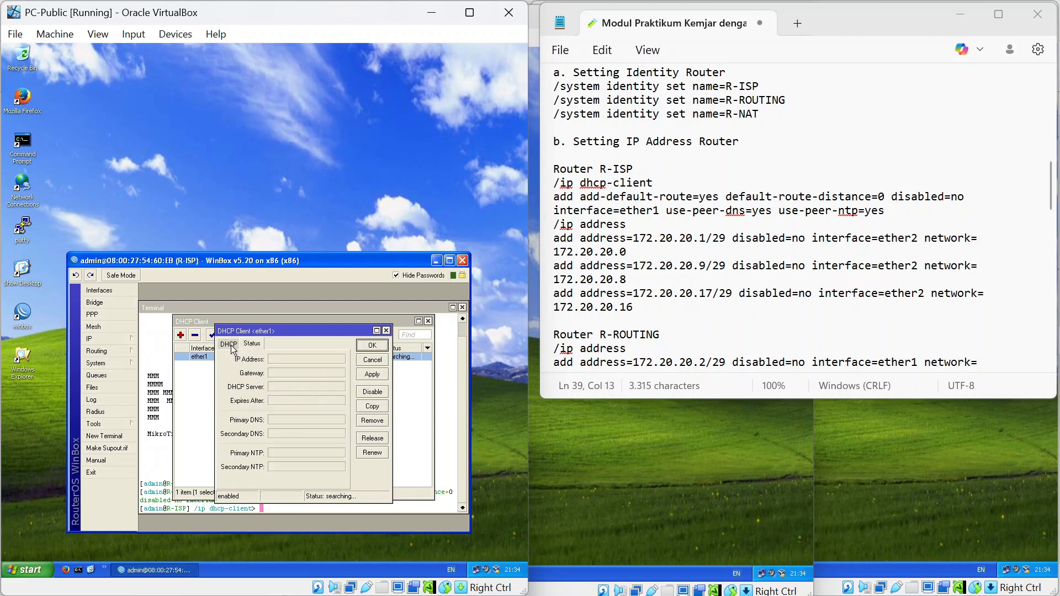
left_click(231, 345)
Switch the DHCP client interface to ether2, then back to ether1, and save.
left_click(302, 359)
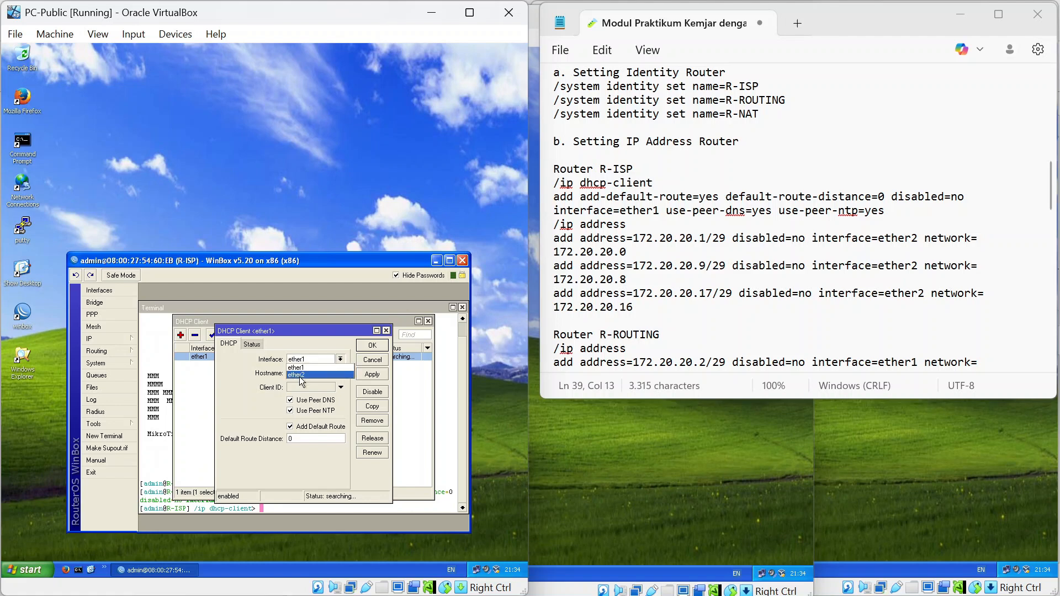
left_click(300, 375)
left_click(378, 376)
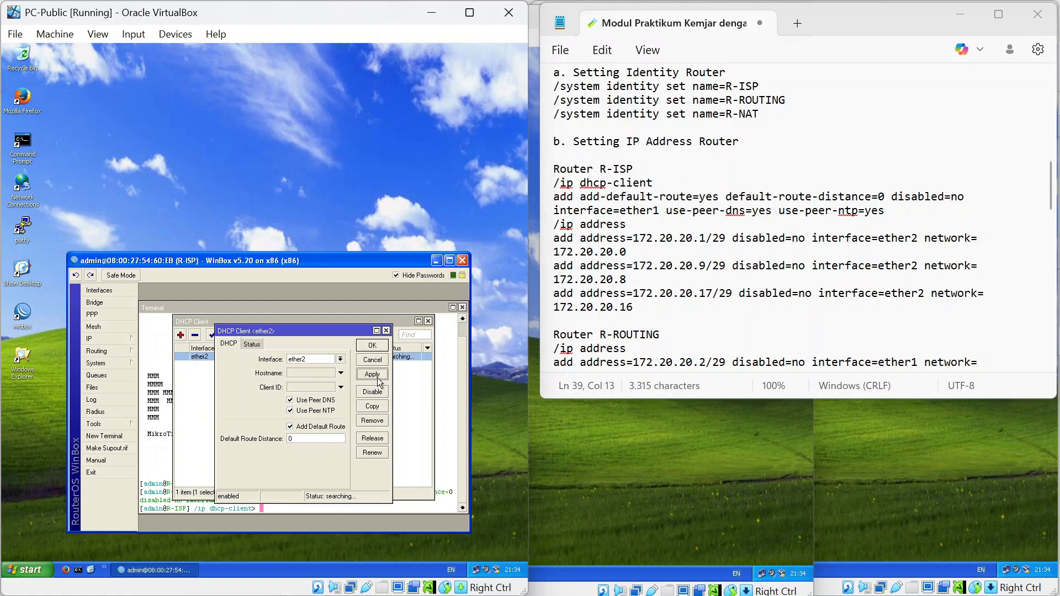
left_click(301, 359)
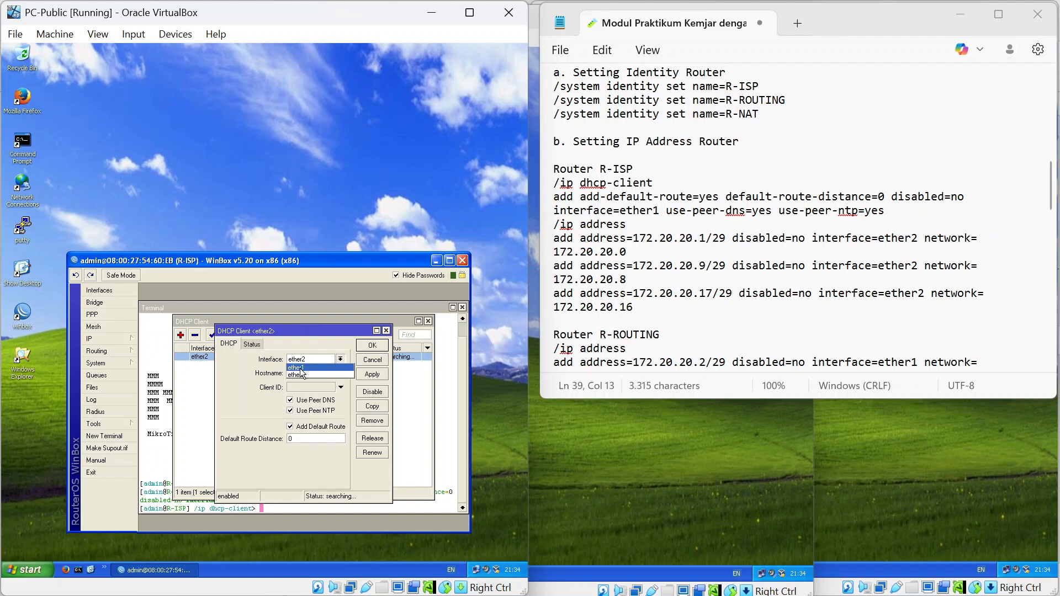
left_click(301, 369)
left_click(372, 374)
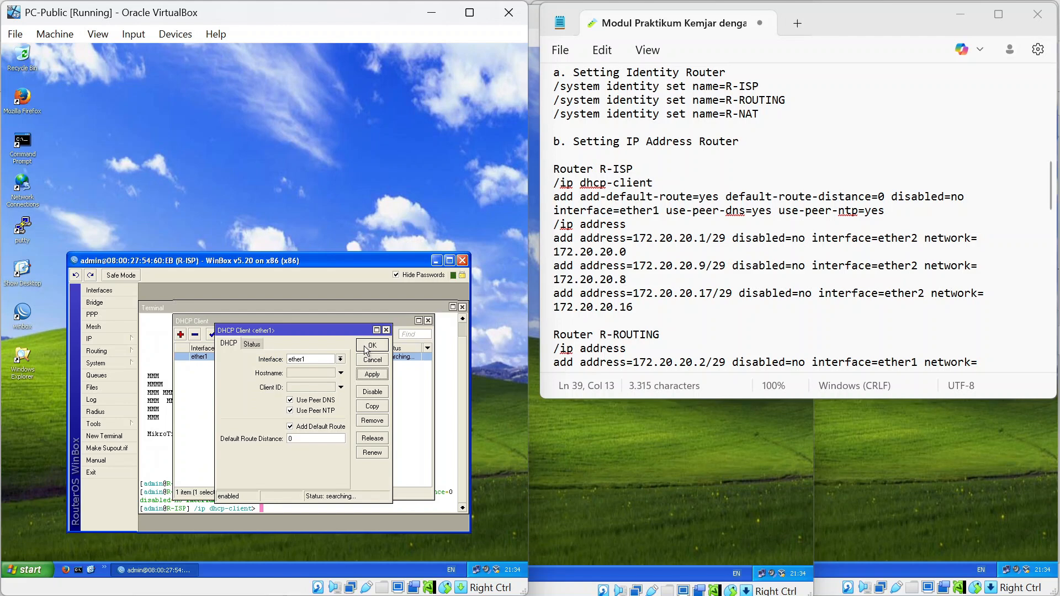
left_click(367, 347)
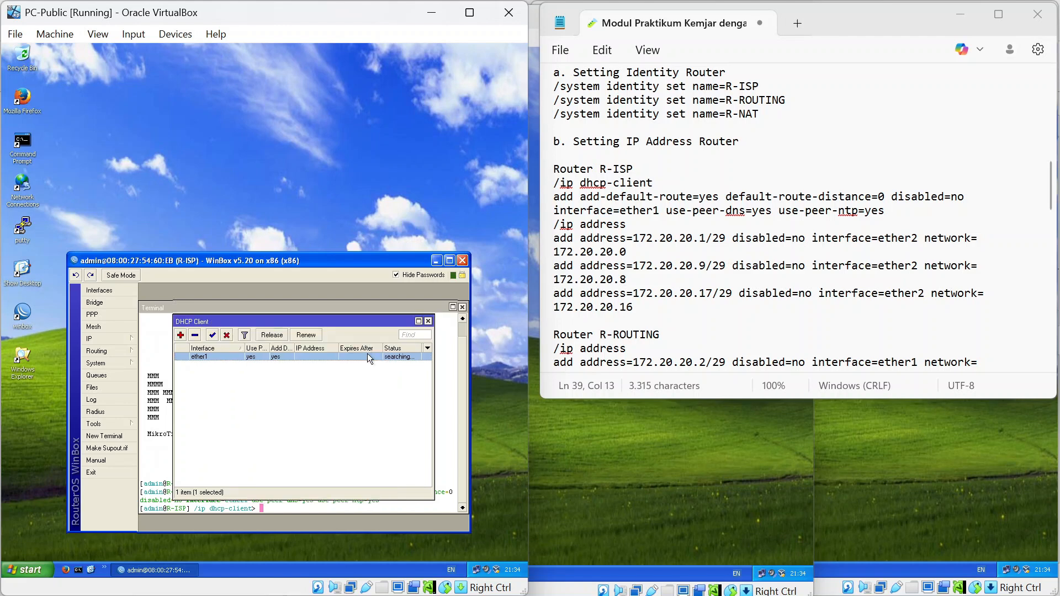
mouse_move(669, 591)
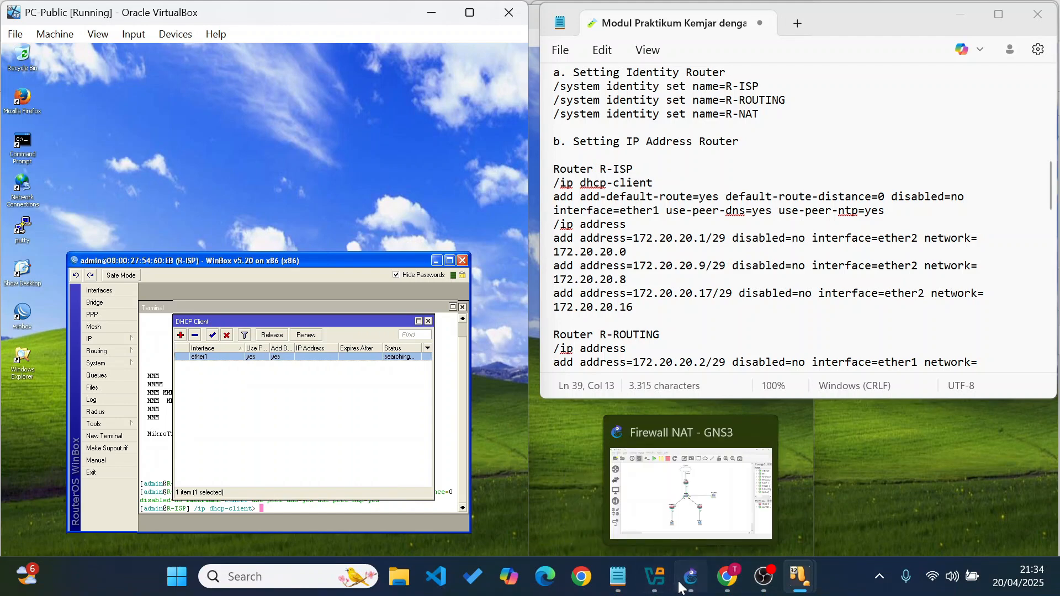
Check the Firewall NAT topology in GNS3, then return to the PC-Public VM window.
left_click(681, 588)
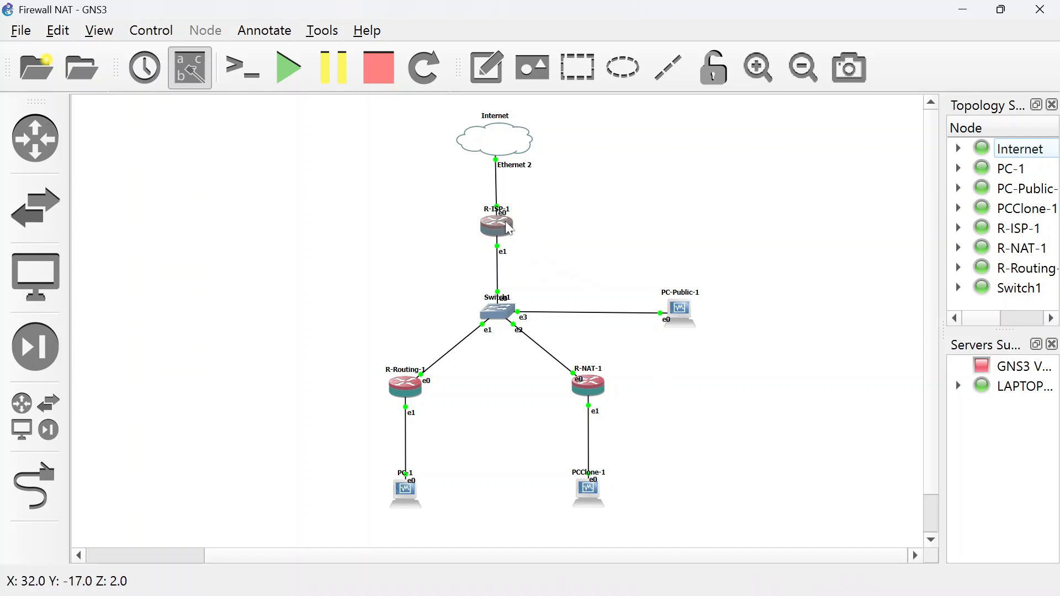
mouse_move(800, 578)
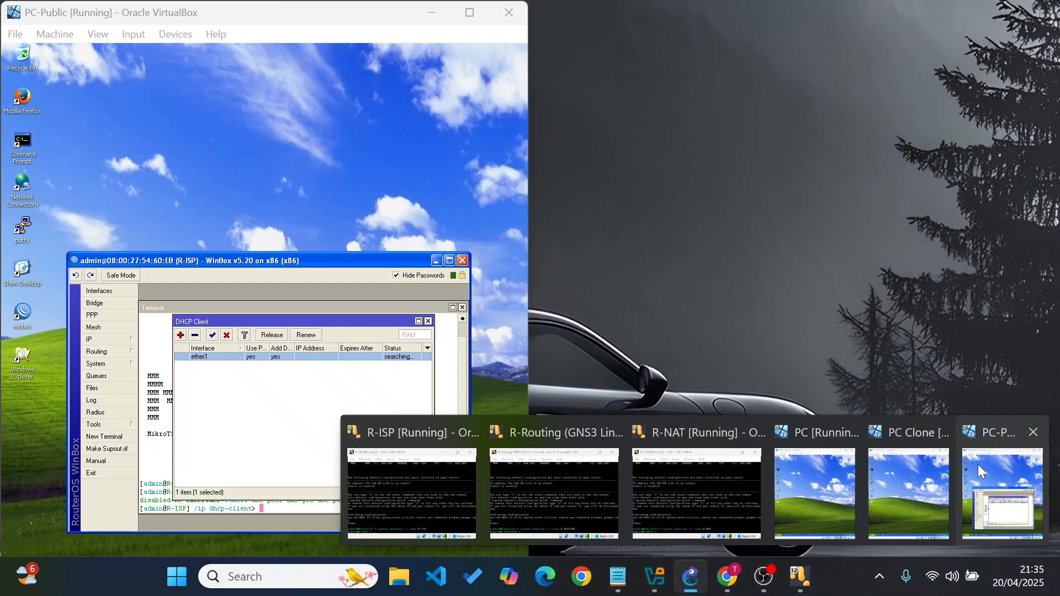
left_click(978, 465)
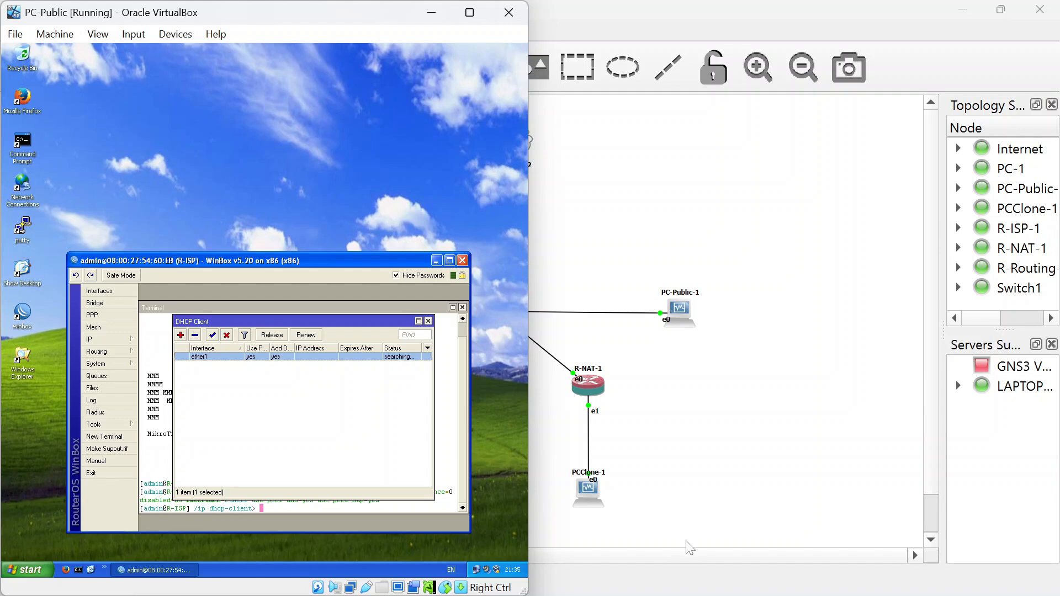
mouse_move(796, 595)
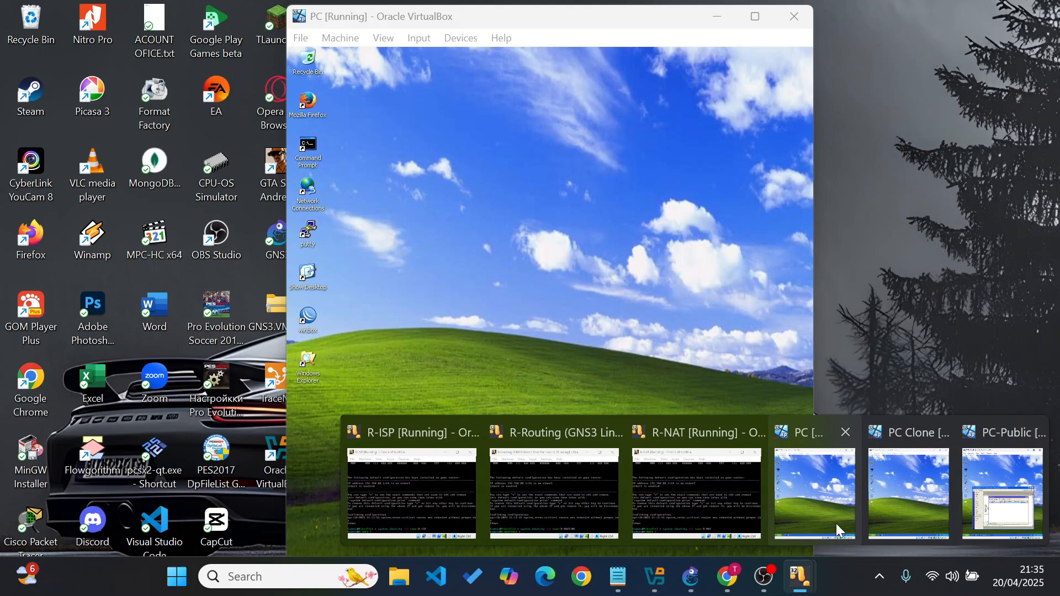
In the PC VM, launch WinBox and list neighbouring MikroTik routers.
left_click(837, 523)
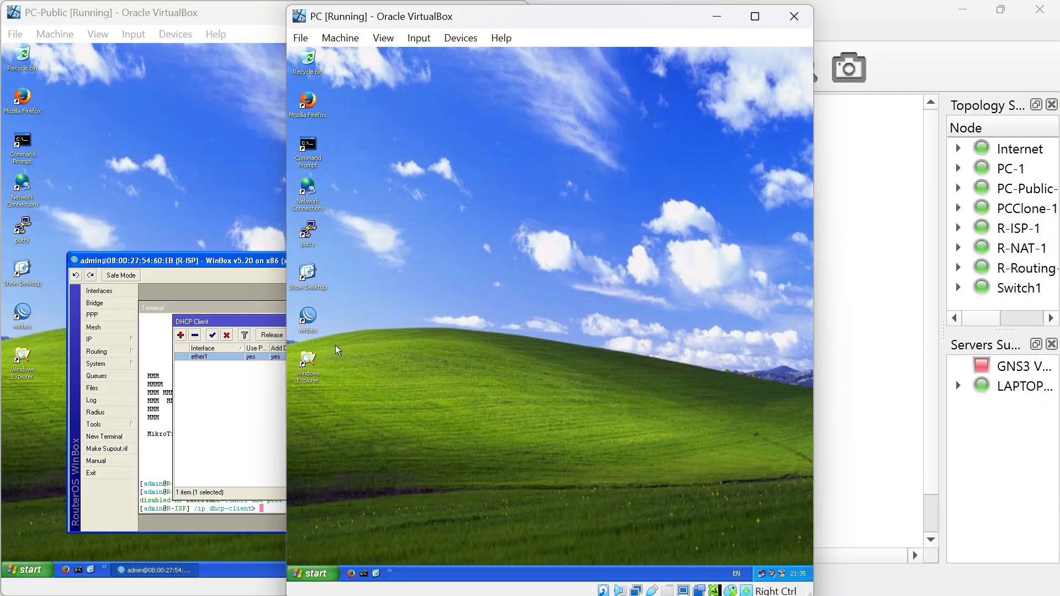
double_click(307, 316)
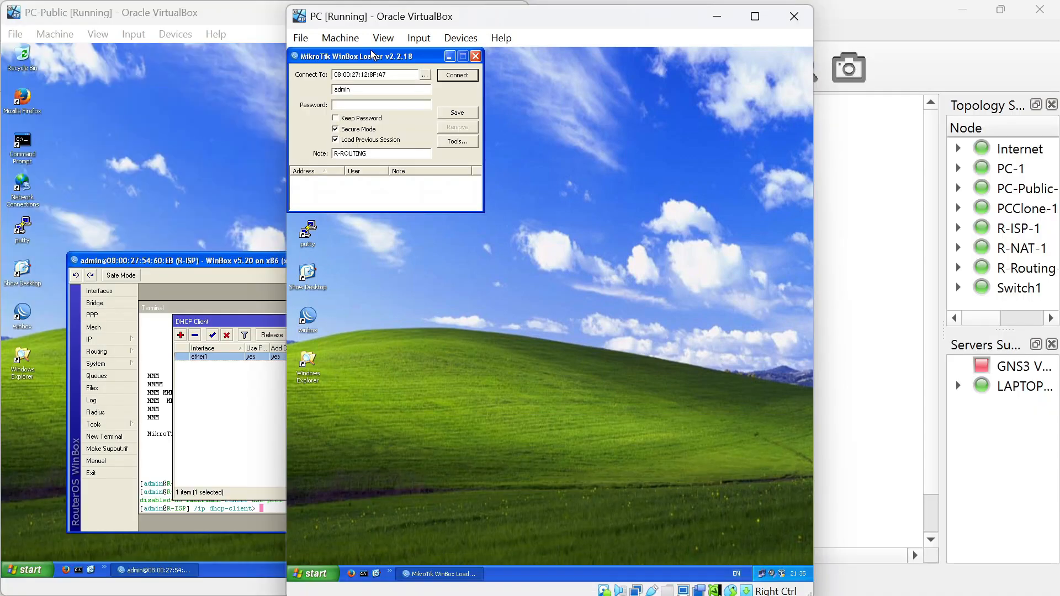
left_click(425, 74)
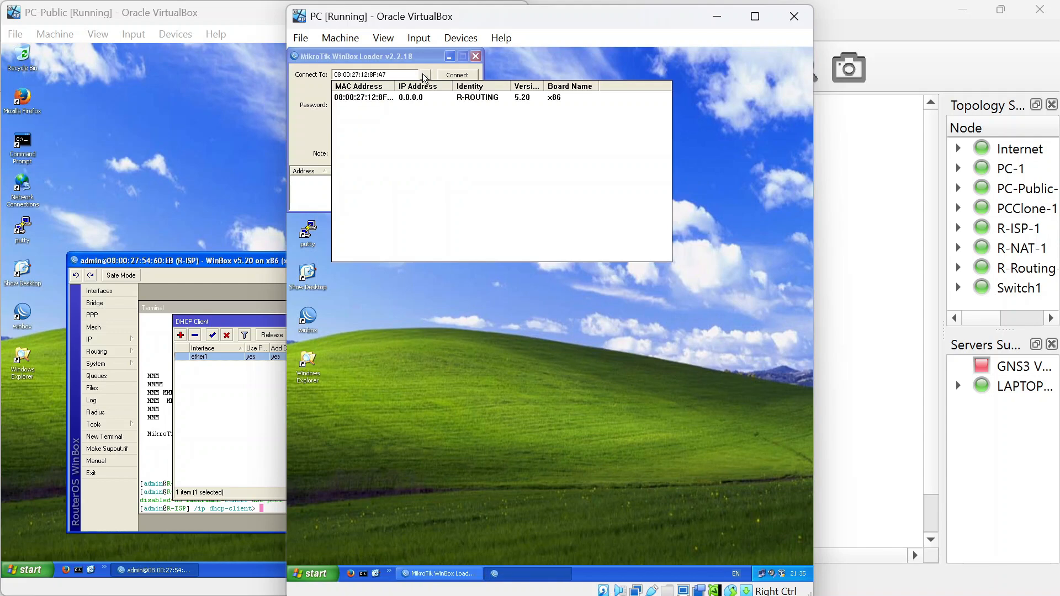
List neighbouring routers from WinBox on PC Clone, then close PC-Public's R-ISP session.
mouse_move(911, 593)
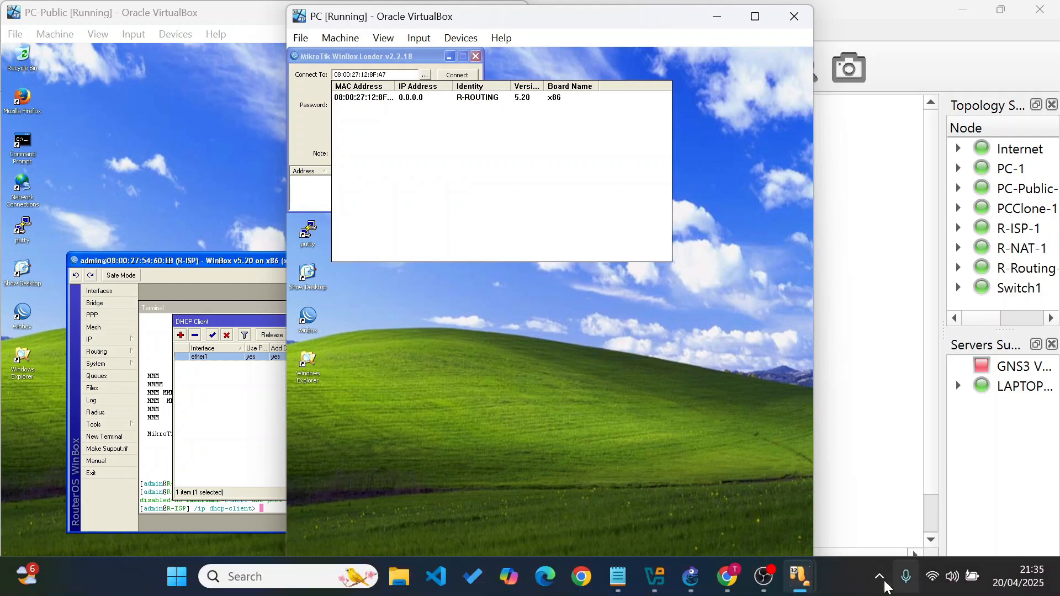
mouse_move(799, 578)
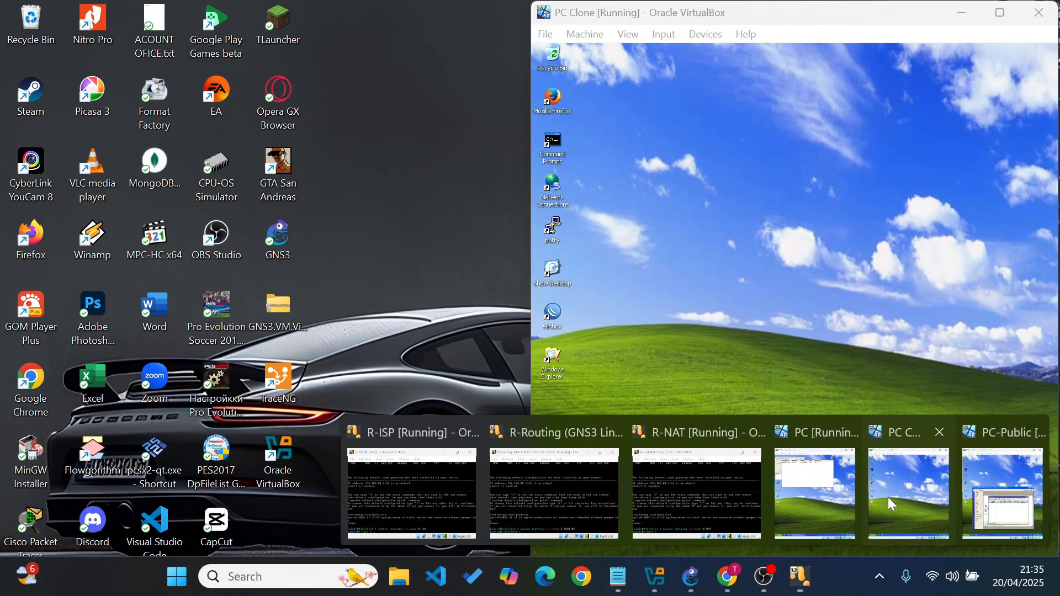
left_click(888, 497)
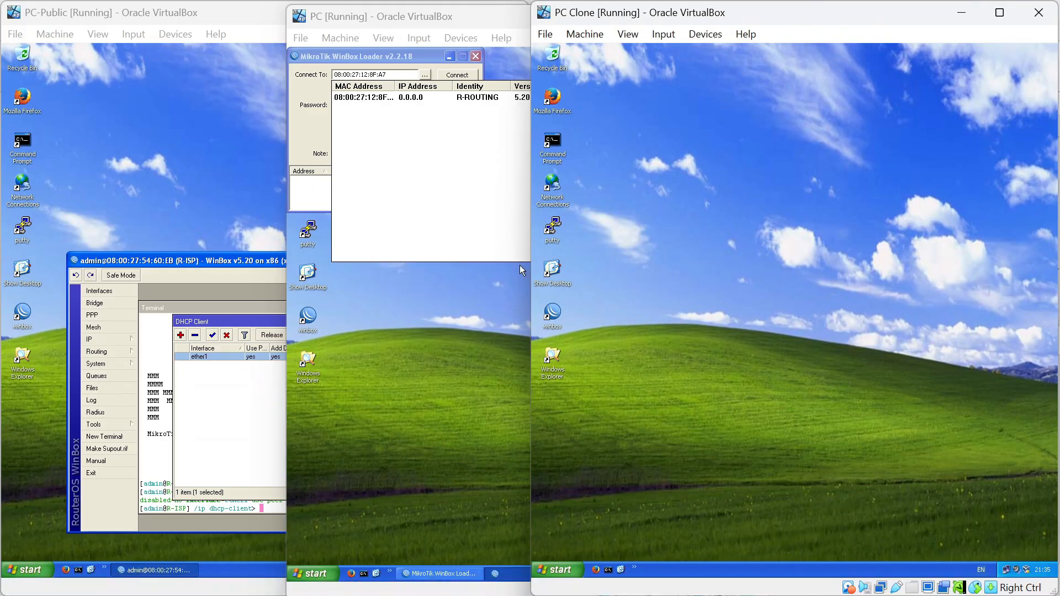
double_click(552, 315)
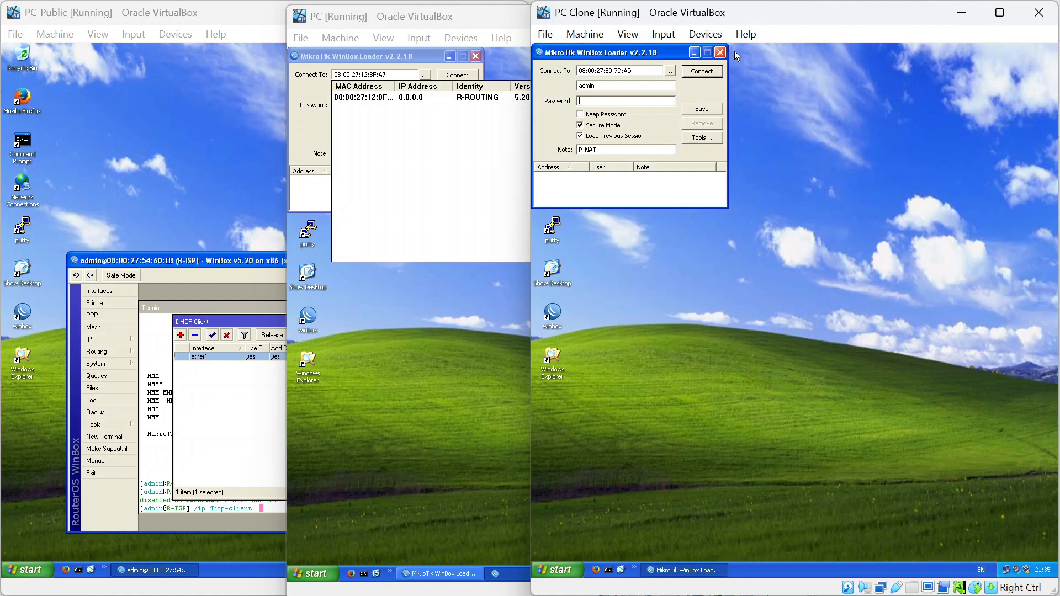
left_click(673, 74)
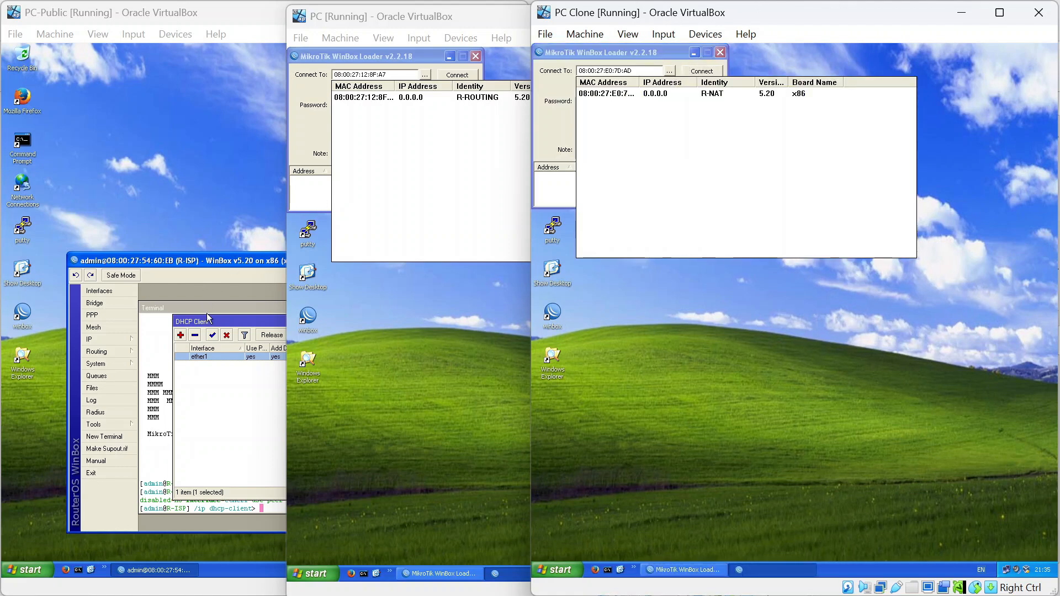
left_click(222, 387)
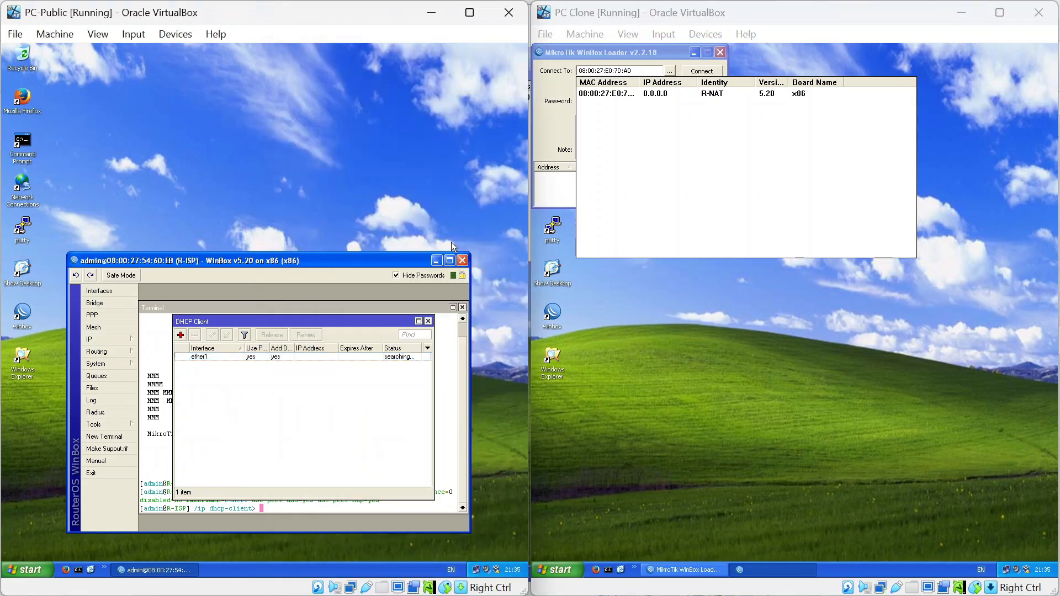
left_click(463, 260)
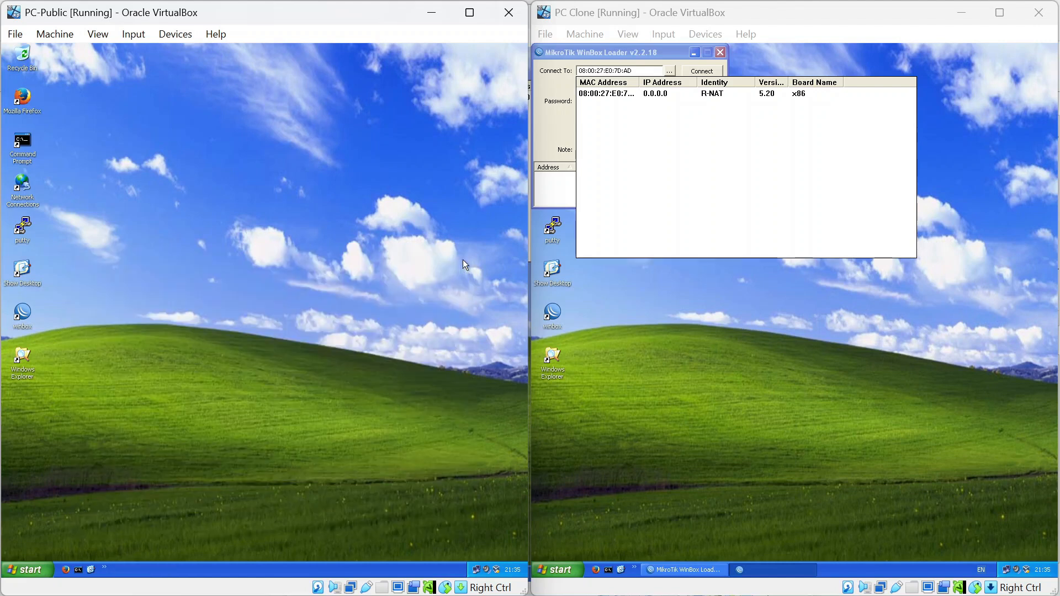
Reconnect to R-ISP, delete its ether1 DHCP client, and close the session.
double_click(22, 312)
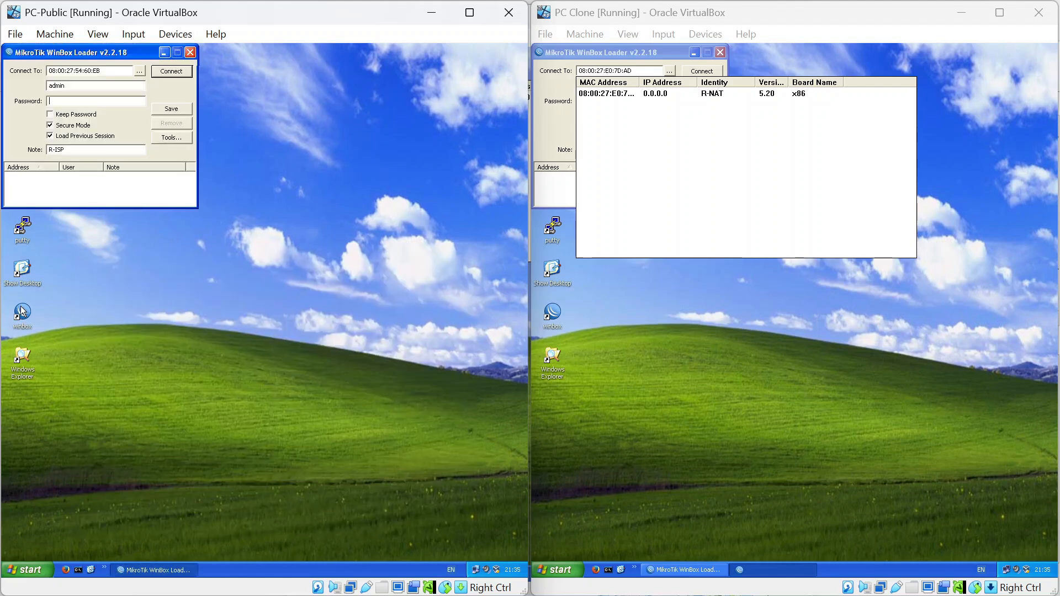
left_click(169, 71)
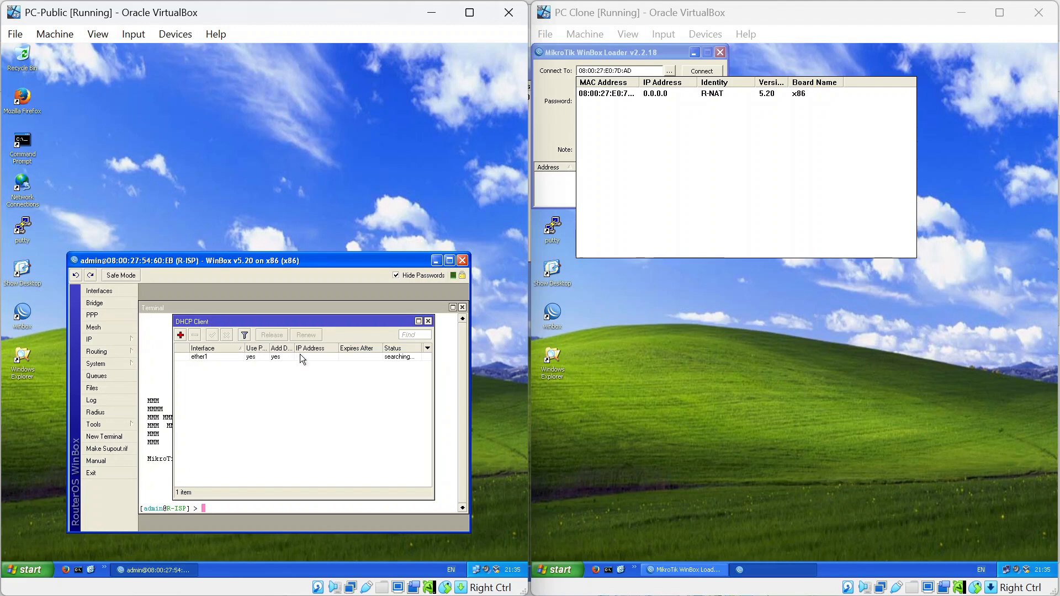
left_click(248, 357)
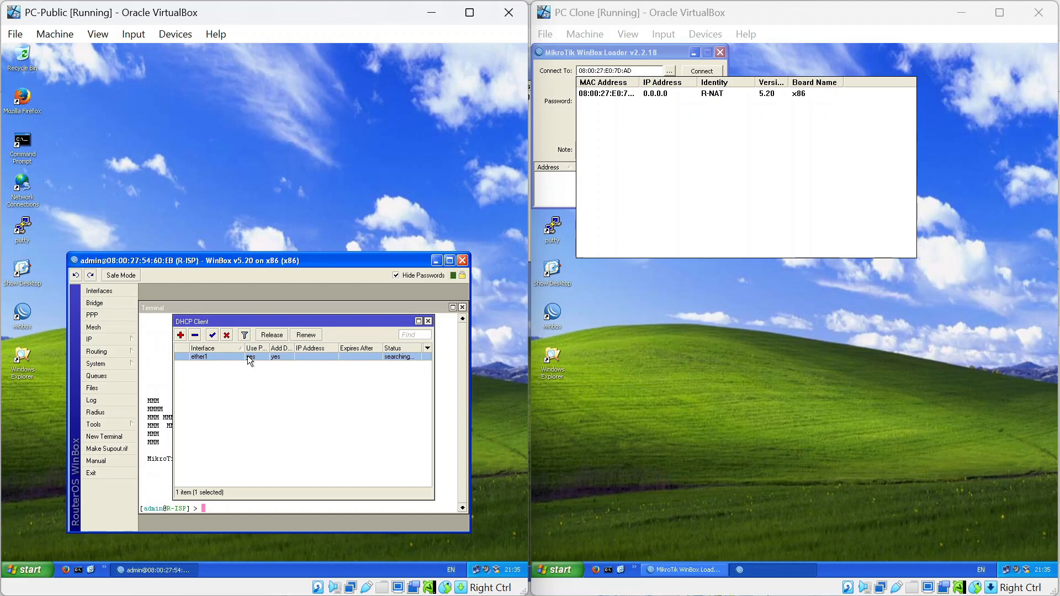
left_click(195, 340)
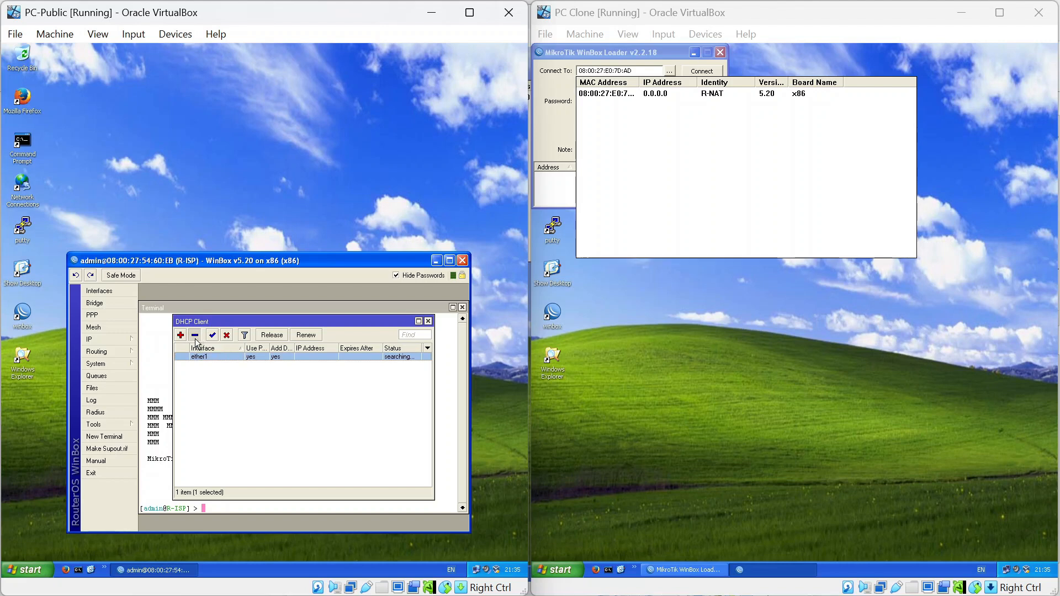
left_click(430, 321)
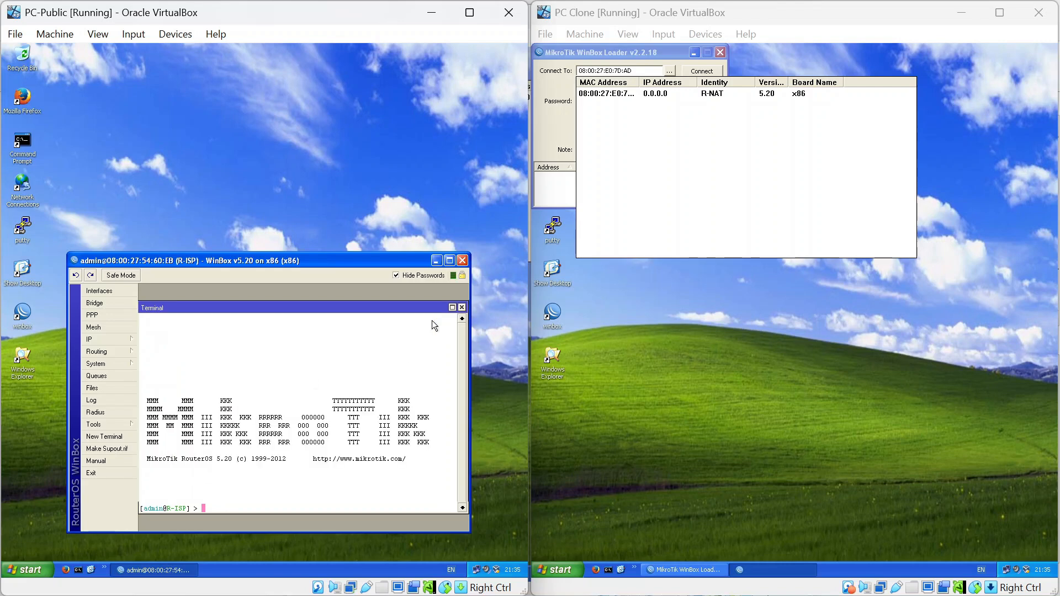
left_click(463, 260)
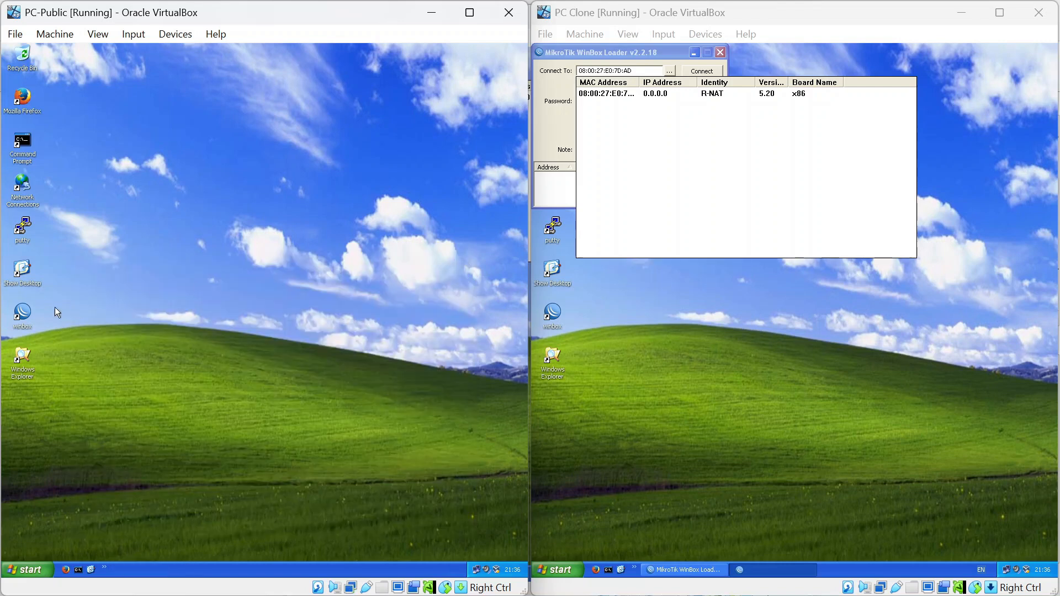
Relaunch WinBox, rediscover neighbours, and connect to R-ISP.
double_click(23, 313)
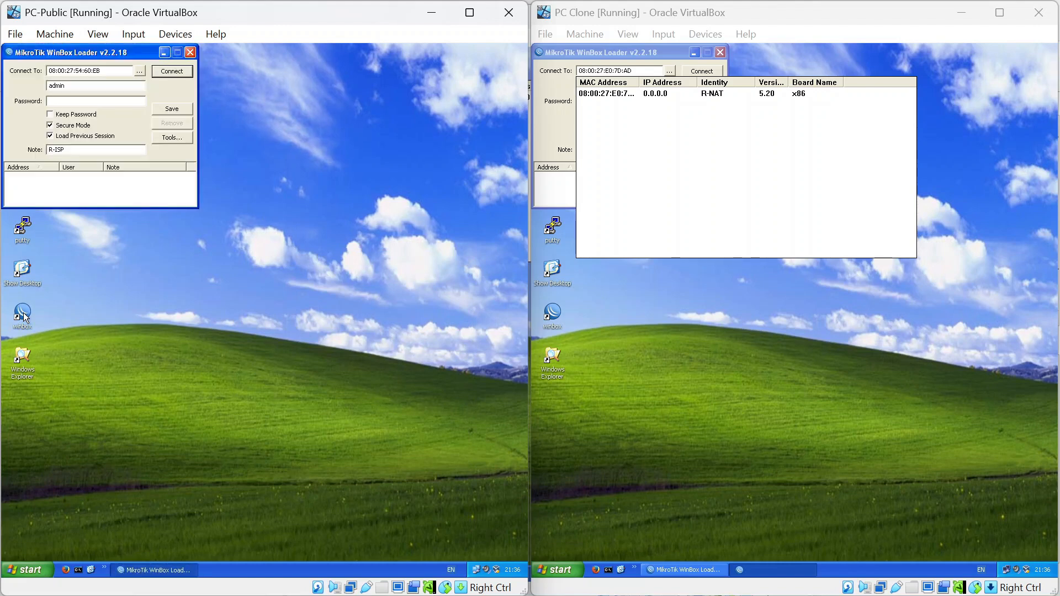
left_click(140, 71)
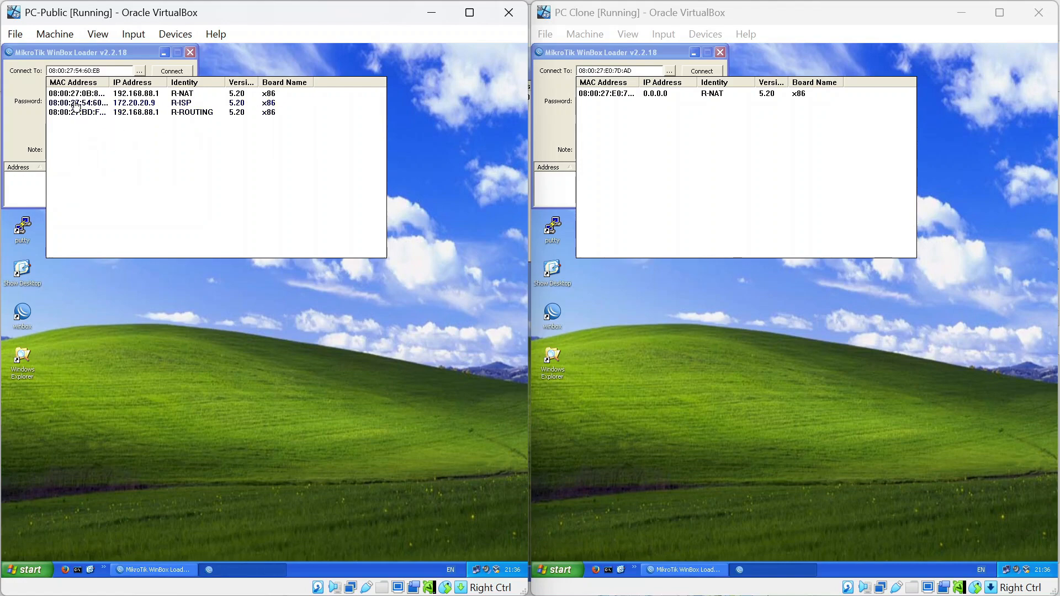
left_click(76, 104)
left_click(172, 72)
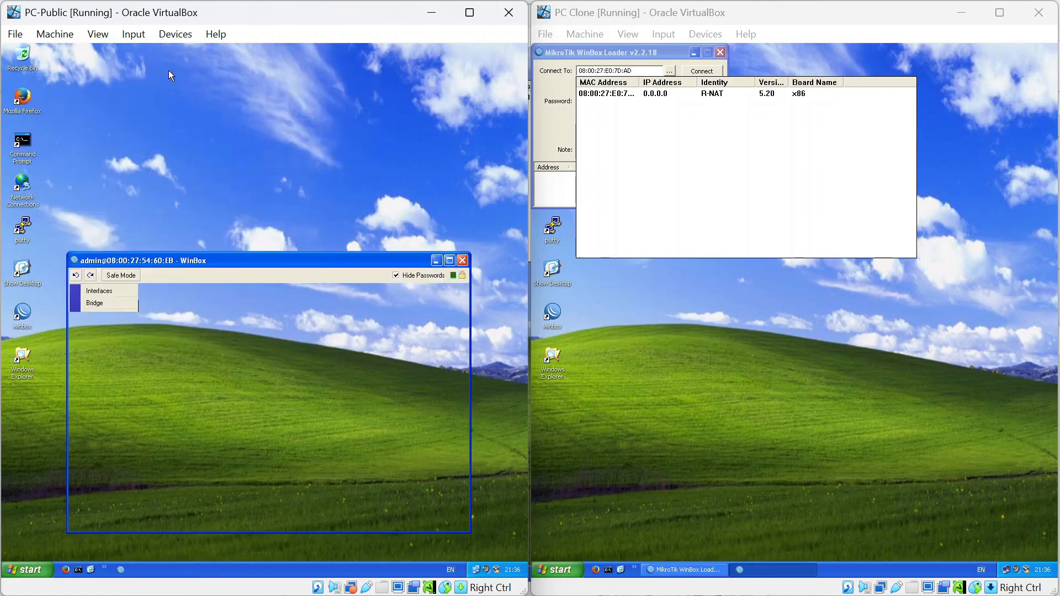
Create a new ether1 DHCP client on R-ISP and move the WinBox window upward.
left_click(111, 340)
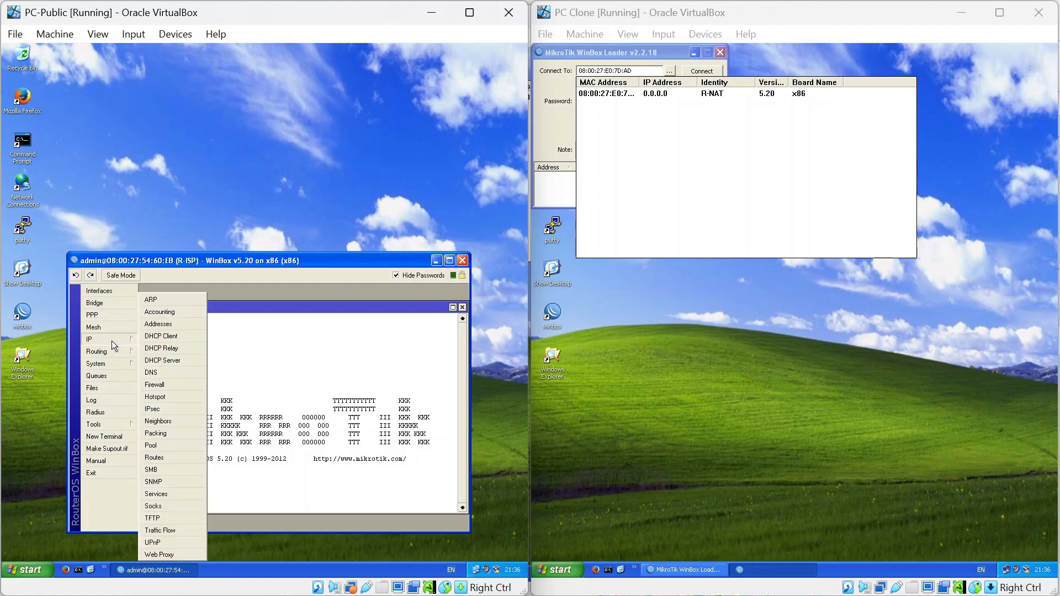
left_click(180, 337)
left_click(181, 335)
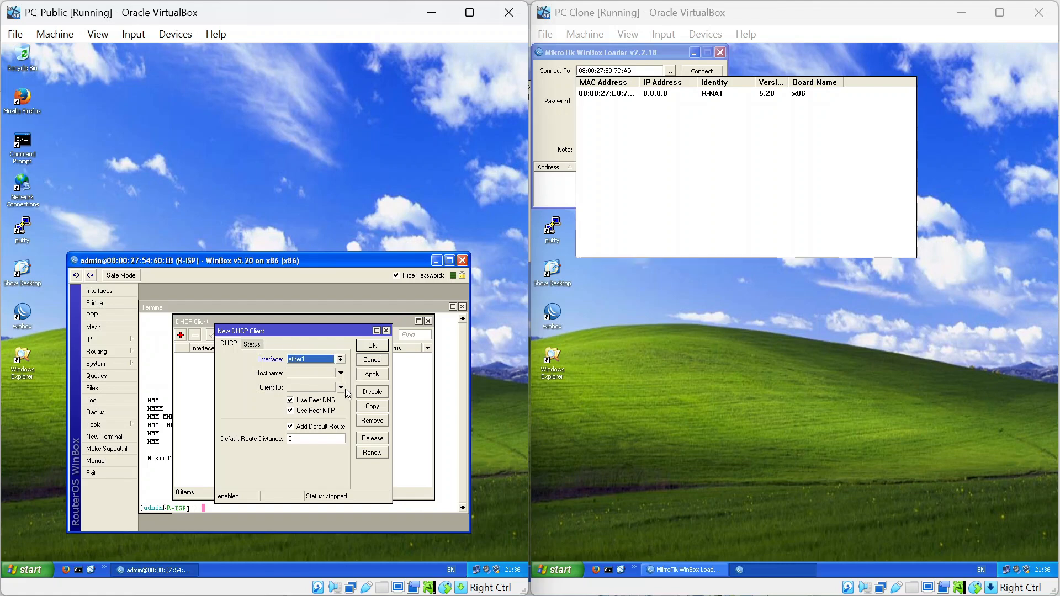
left_click(380, 346)
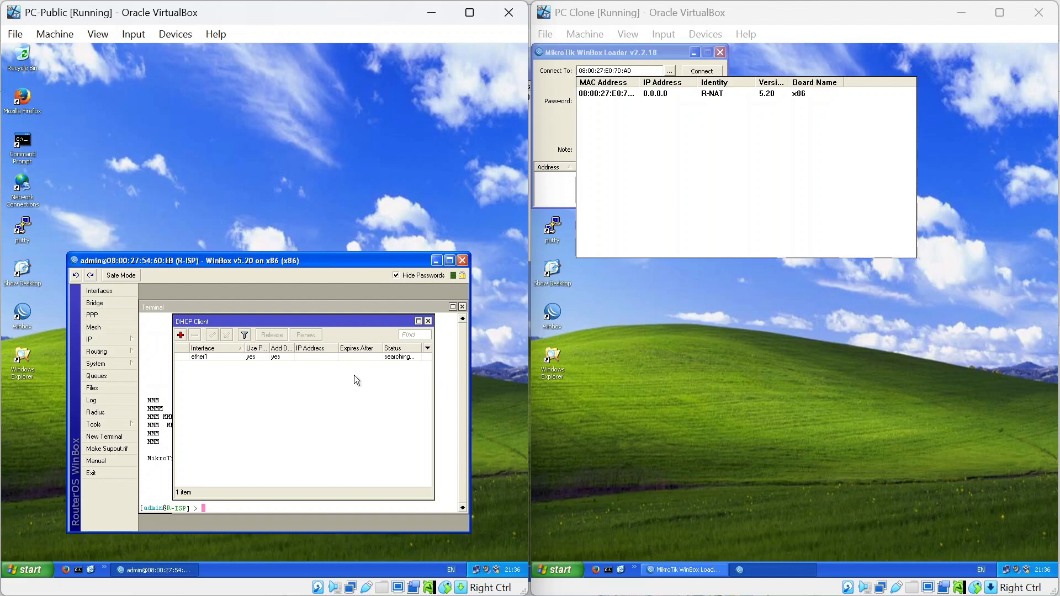
left_click_drag(282, 259, 302, 131)
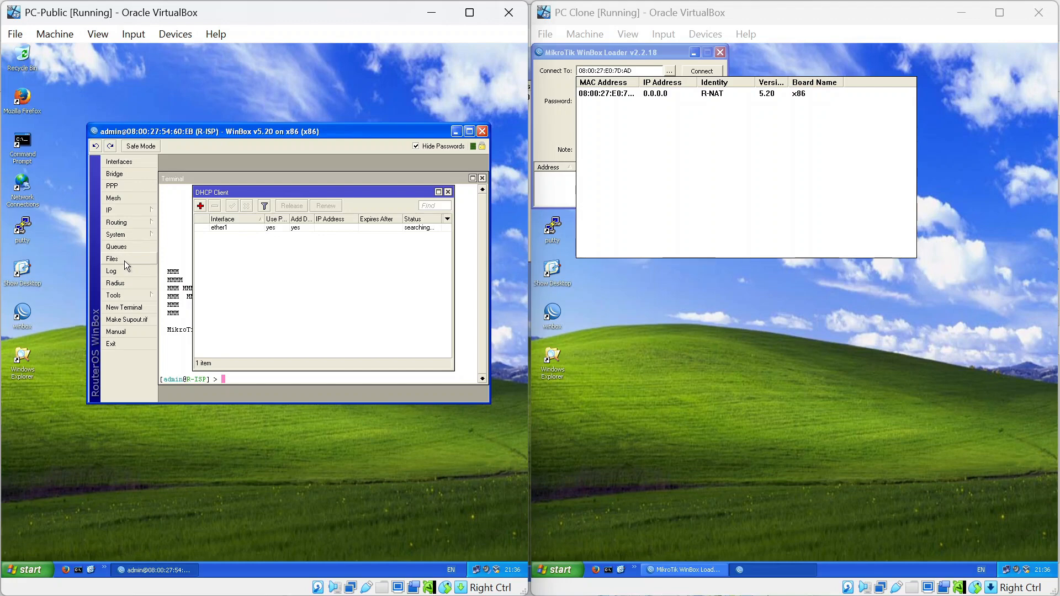
In the NAT-SrcNAT.pdf, highlight R-ISP's three Ether2 addresses in the Langkah Percobaan table.
key("alt+Tab")
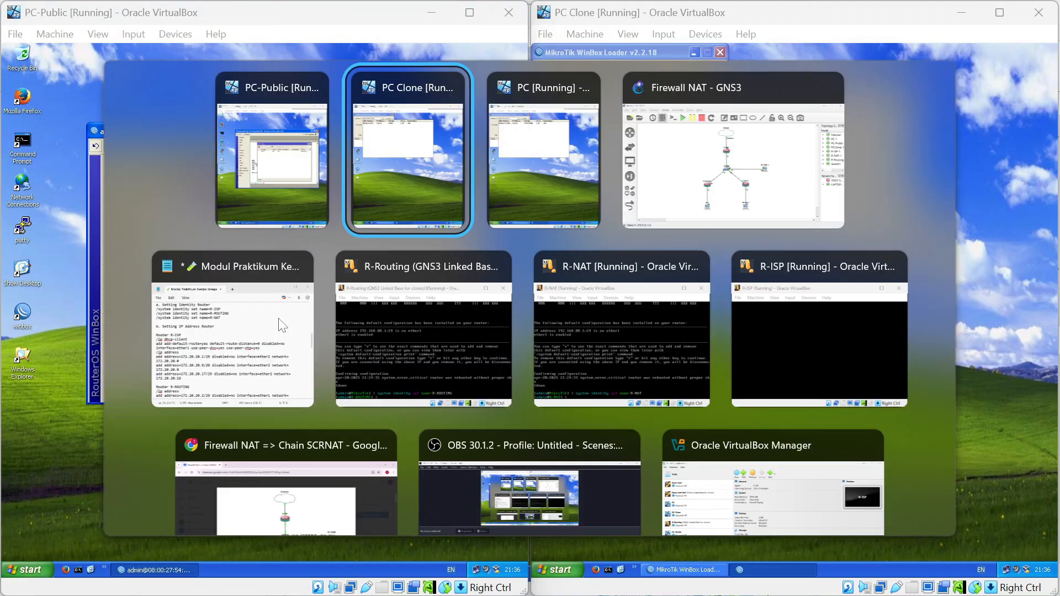
key("alt+Down")
key("alt+Down")
key("alt+Left")
scroll(279, 318, "down", 8)
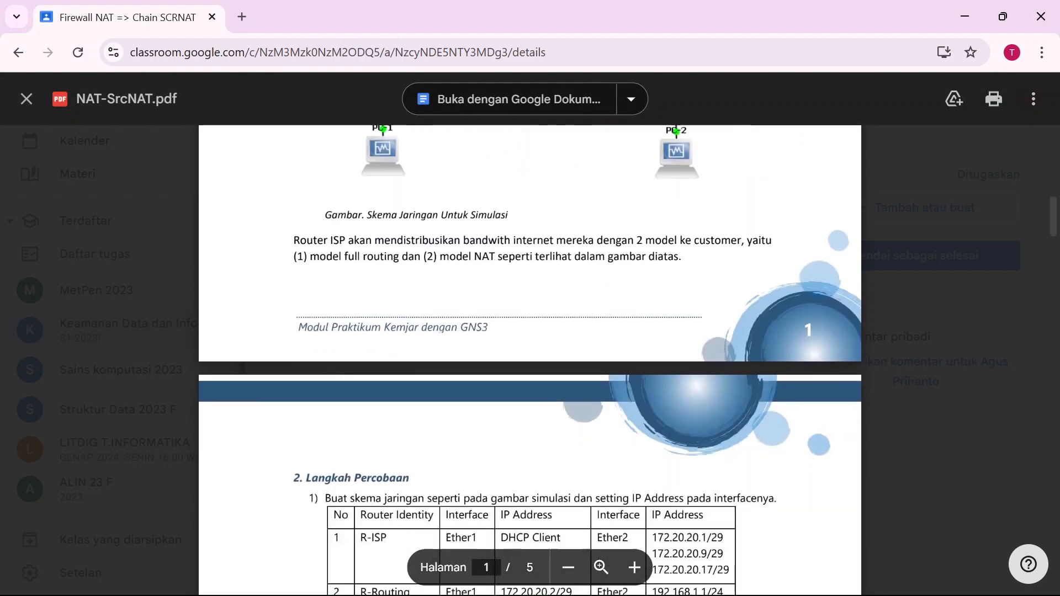
scroll(530, 360, "down", 6)
scroll(530, 360, "up", 1)
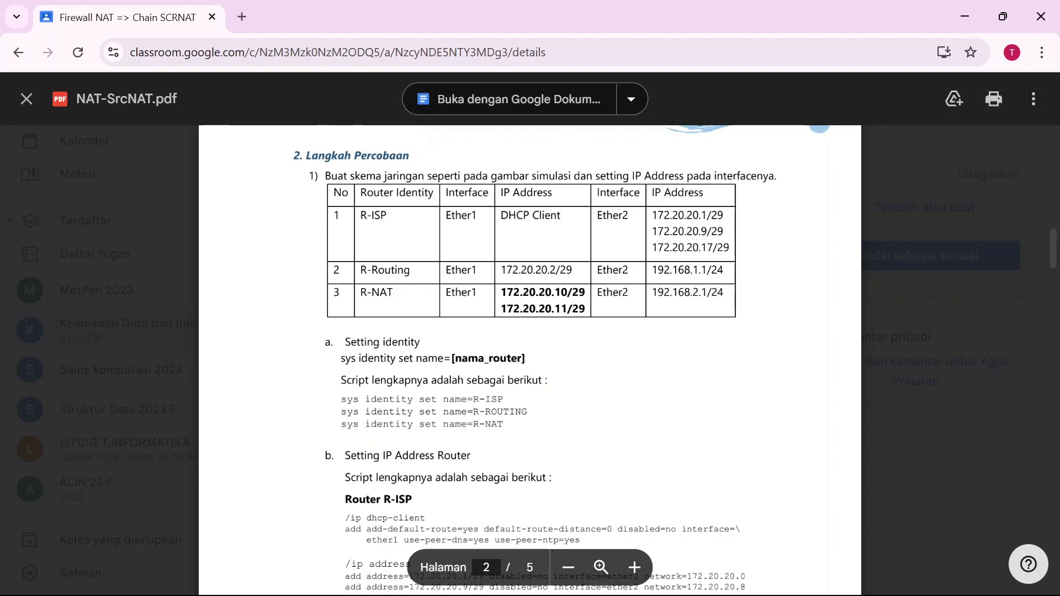
left_click_drag(653, 215, 730, 248)
Switch back to the PC-Public virtual machine.
key("alt+Tab")
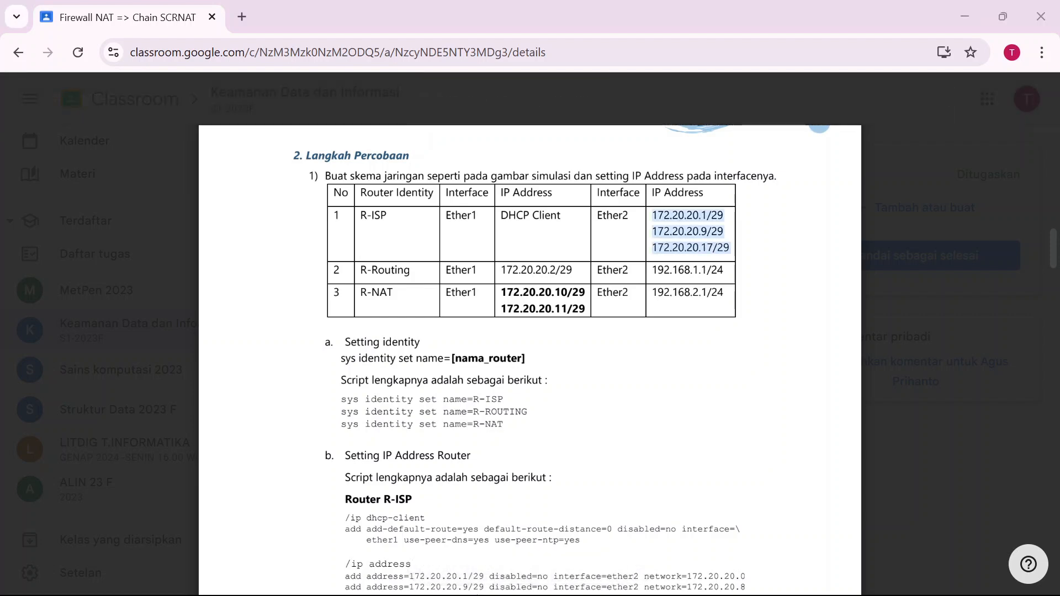
key("alt+Tab")
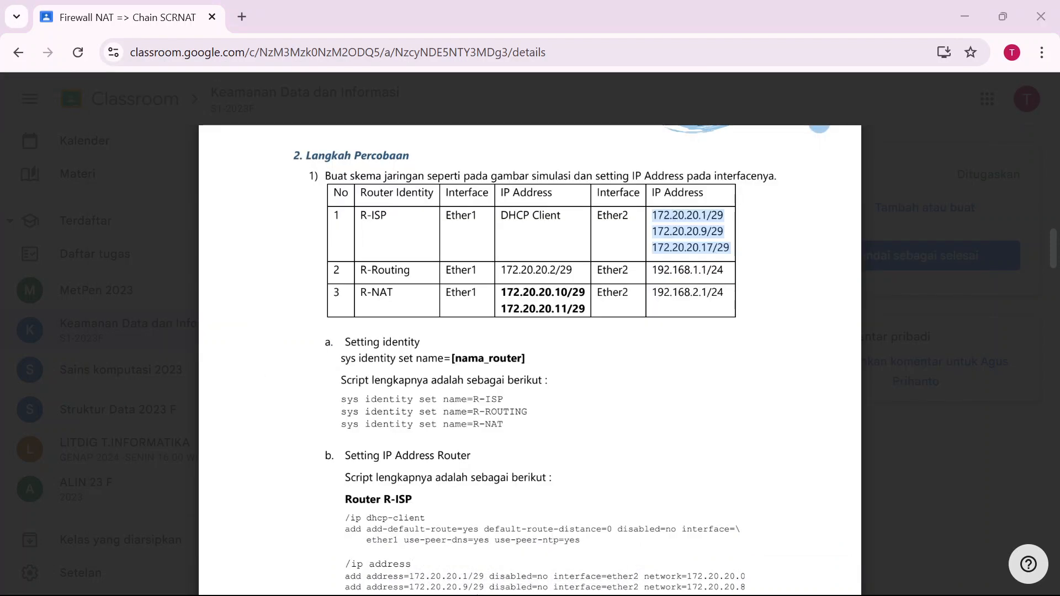
key("alt+Tab")
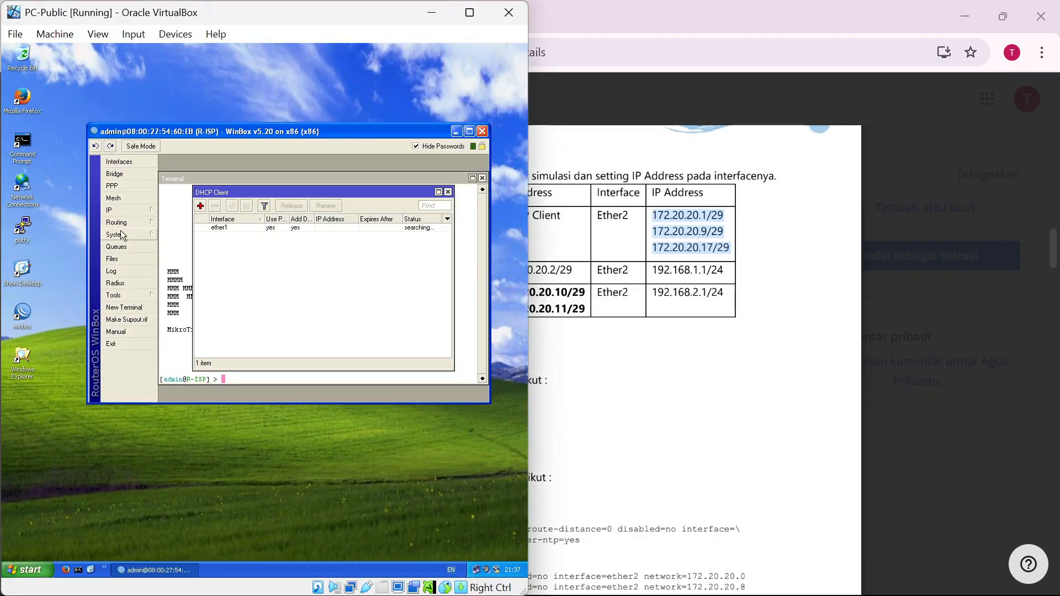
Check R-ISP's ether2 addresses 172.20.20.1/29, 172.20.20.9/29 and 172.20.20.17/29 in the widened IP address list.
left_click(132, 211)
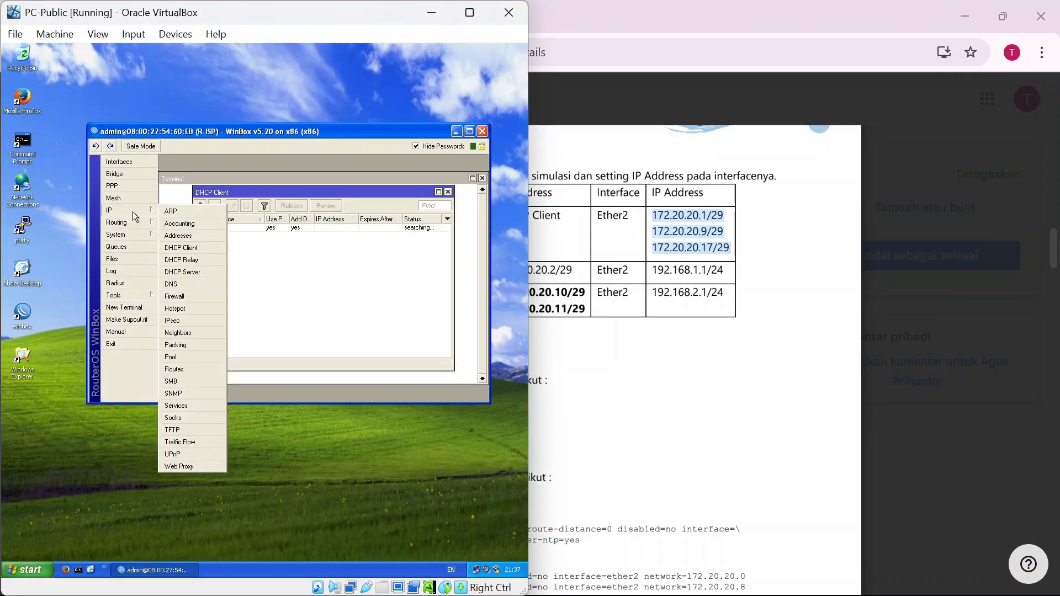
left_click(194, 237)
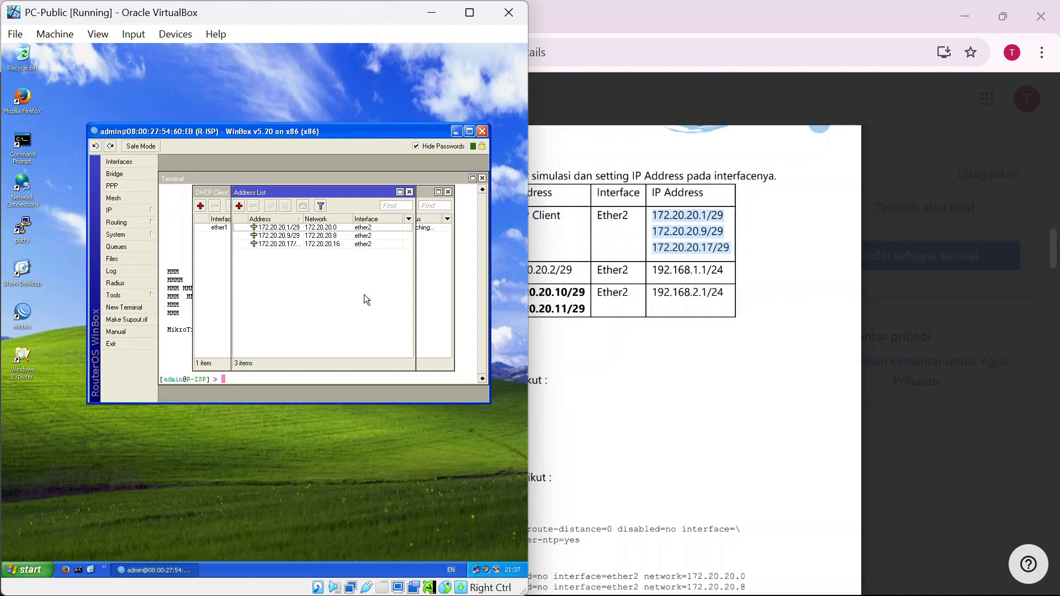
key("alt+Tab")
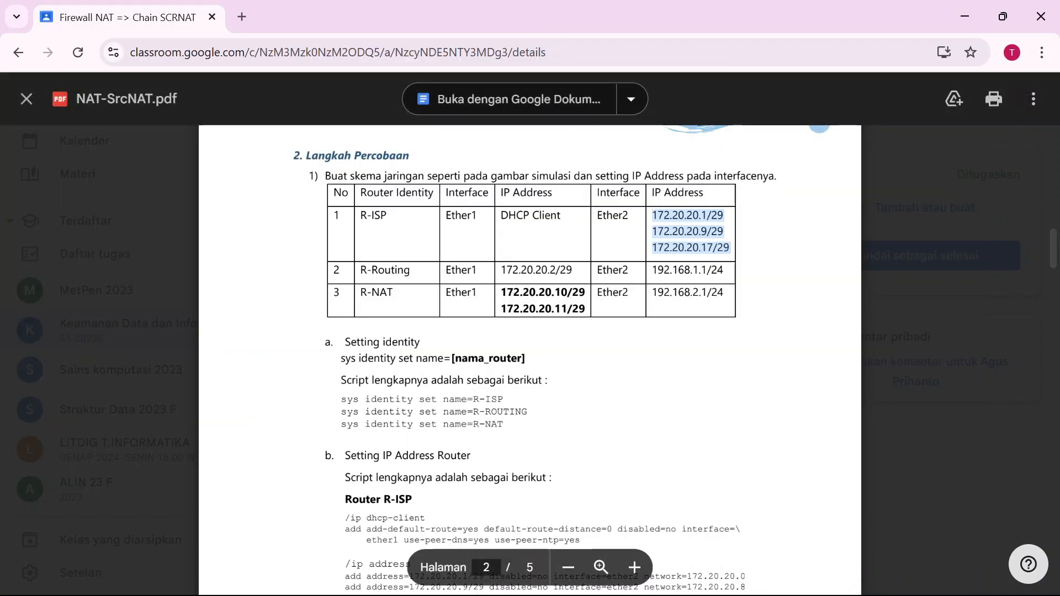
key("alt+Tab")
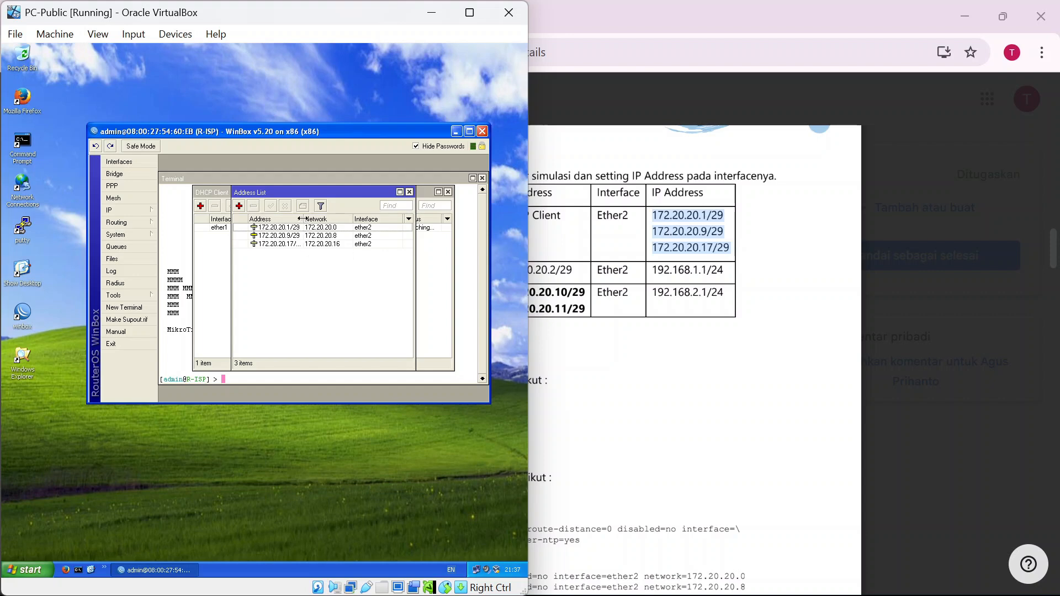
mouse_move(301, 219)
left_mouse_down()
mouse_move(323, 219)
mouse_move(313, 218)
left_mouse_up()
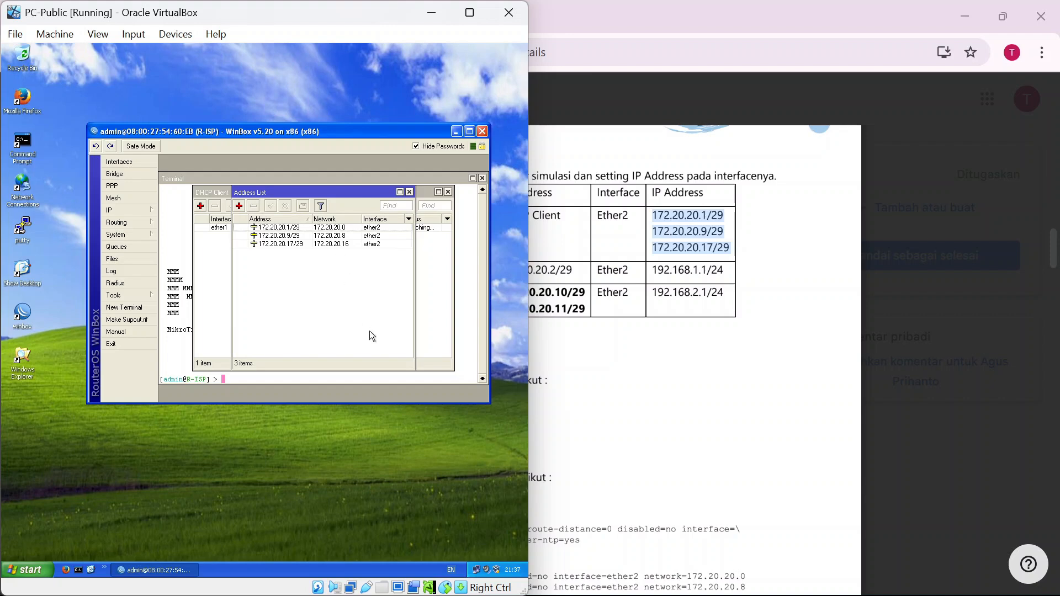
left_click(410, 191)
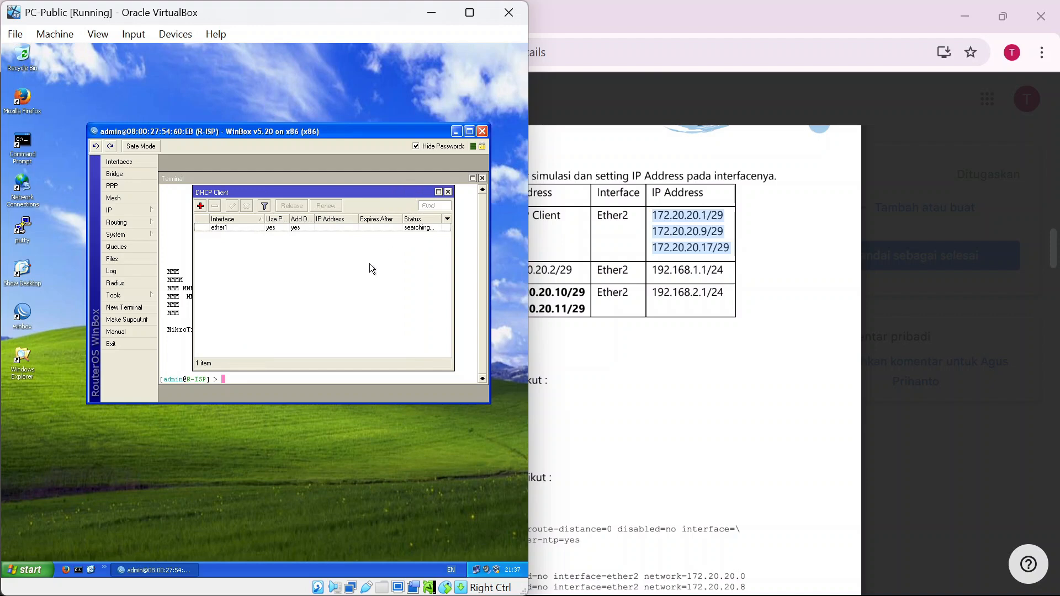
Inspect the ether1 DHCP client's settings, then close the DHCP Client list.
left_click(319, 228)
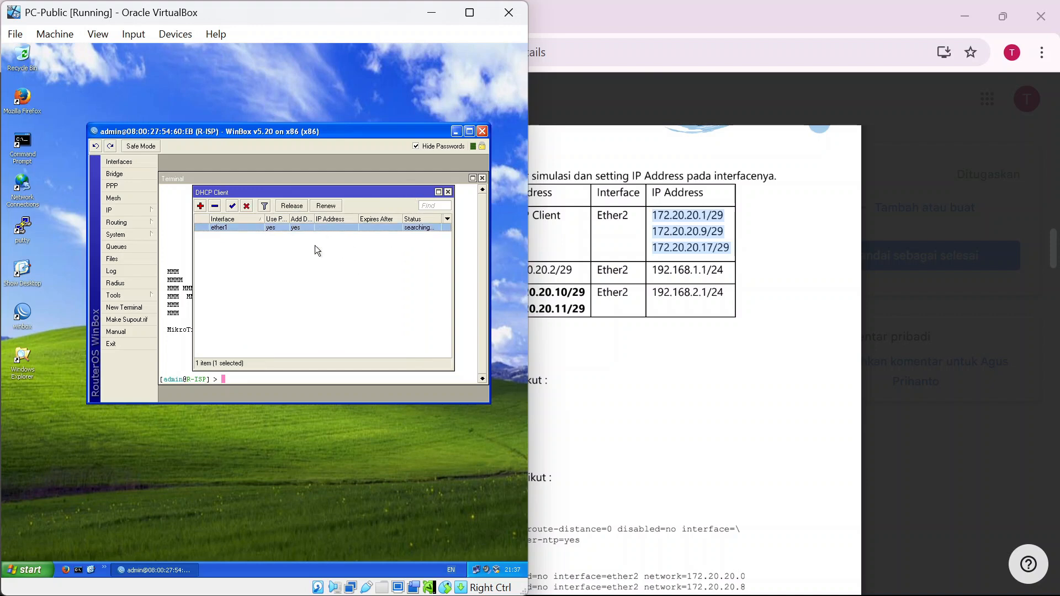
double_click(415, 228)
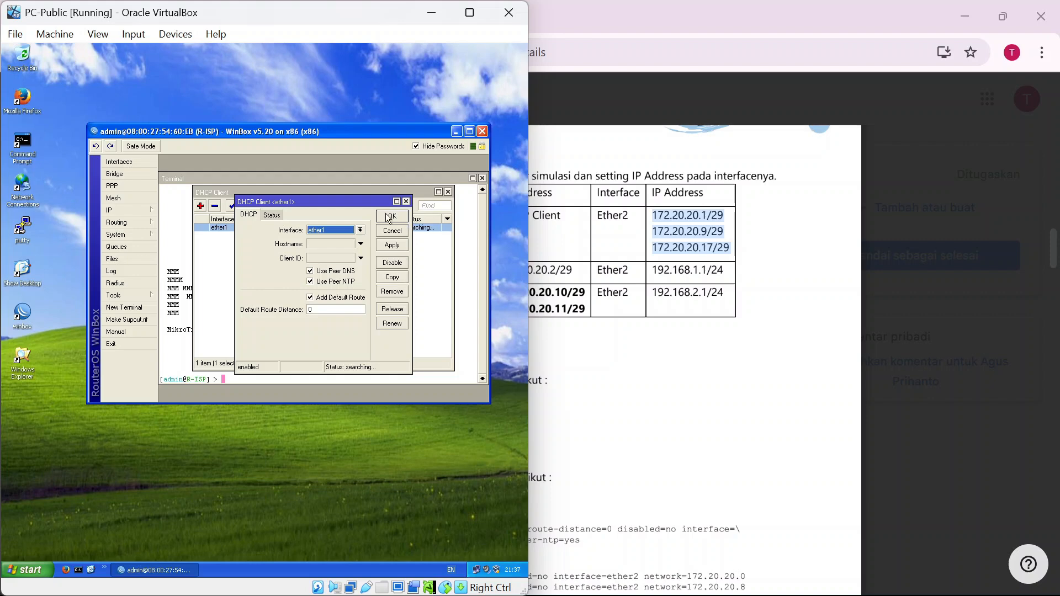
left_click(389, 216)
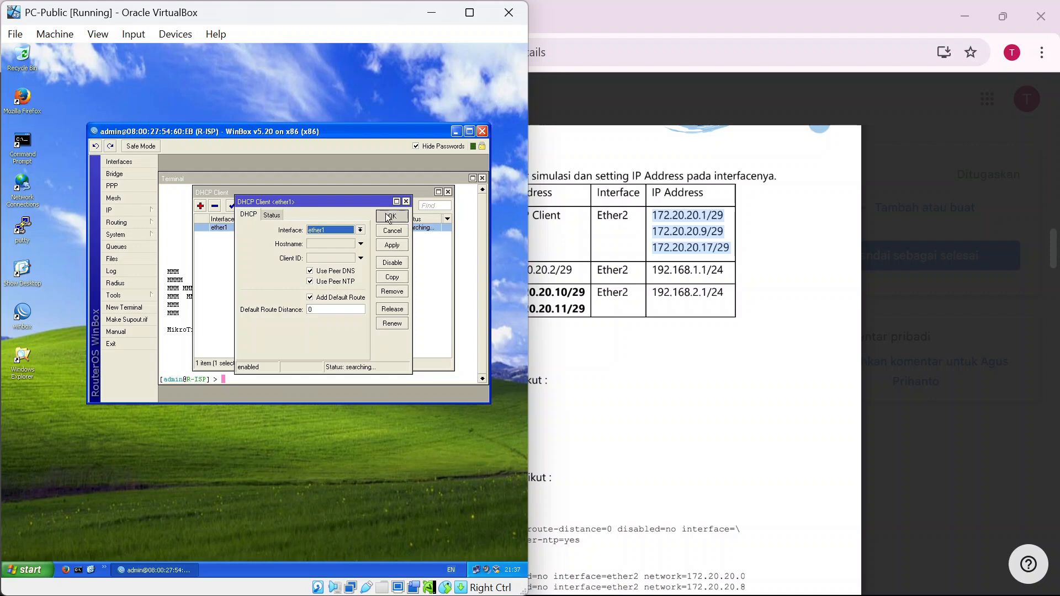
left_click(447, 191)
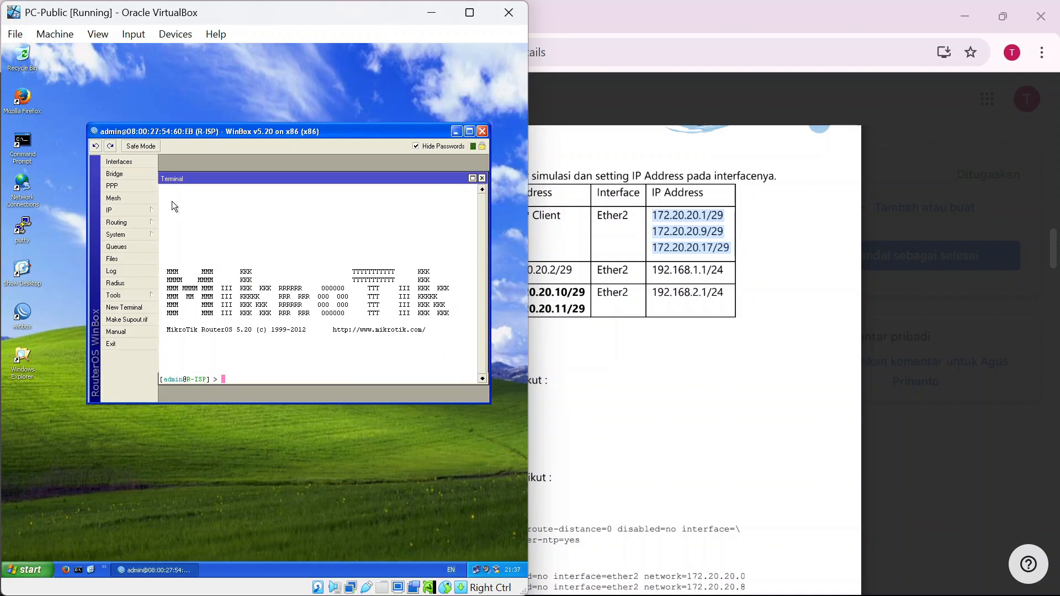
Close the terminal and the R-ISP session, then reconnect to R-ISP through the WinBox loader.
left_click(481, 179)
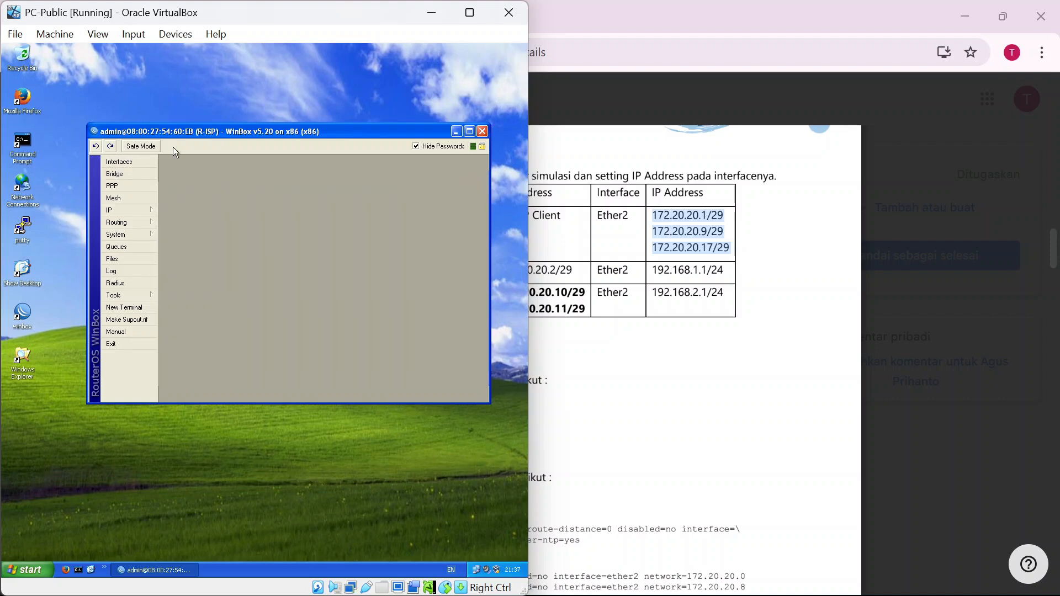
left_click(482, 133)
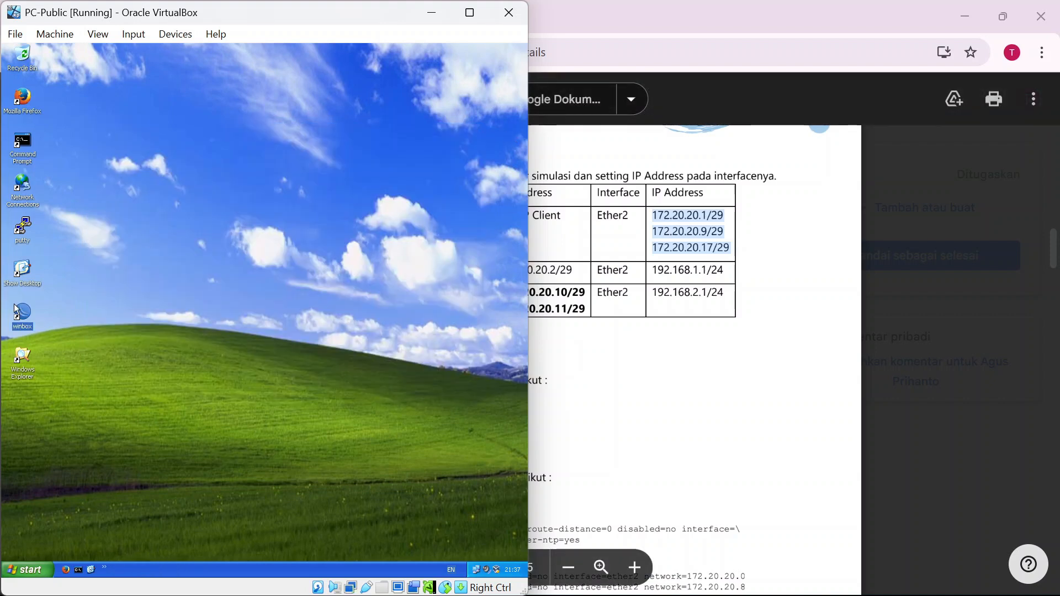
double_click(25, 317)
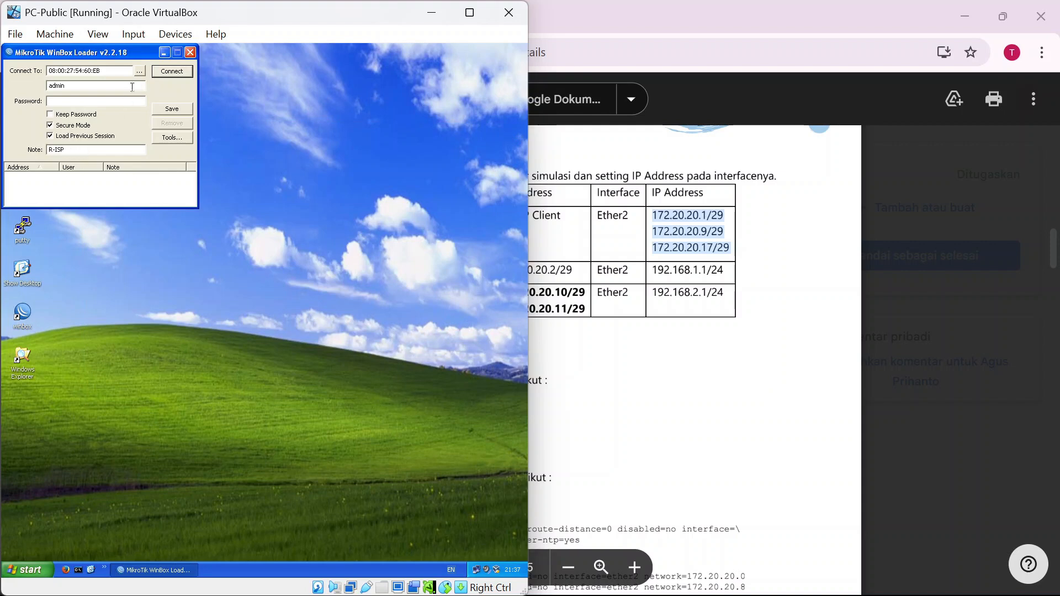
left_click(161, 72)
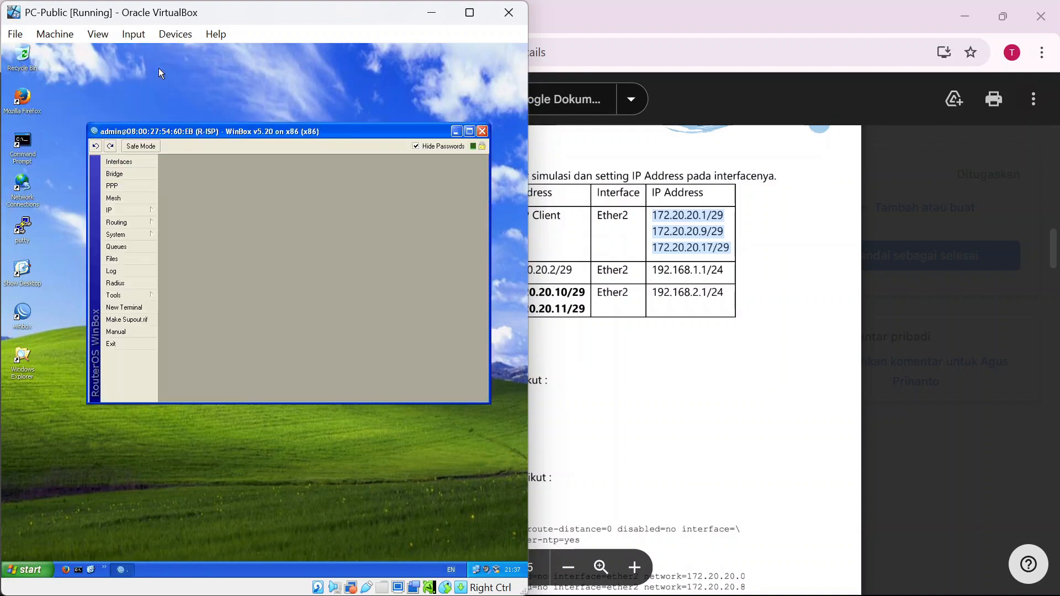
Delete the searching ether1 entry from R-ISP's DHCP Client list.
left_click(137, 209)
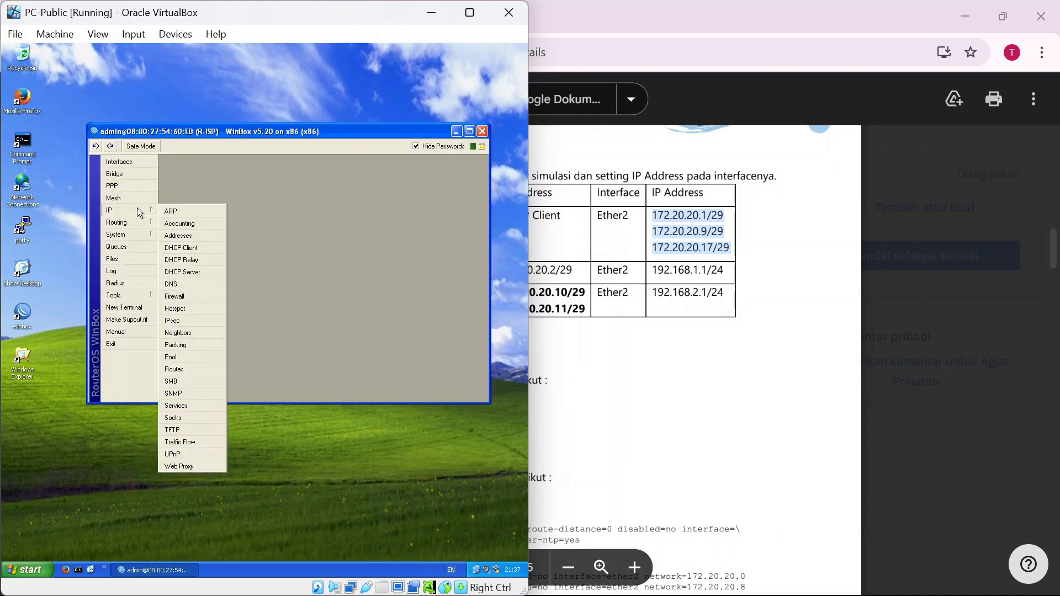
left_click(187, 247)
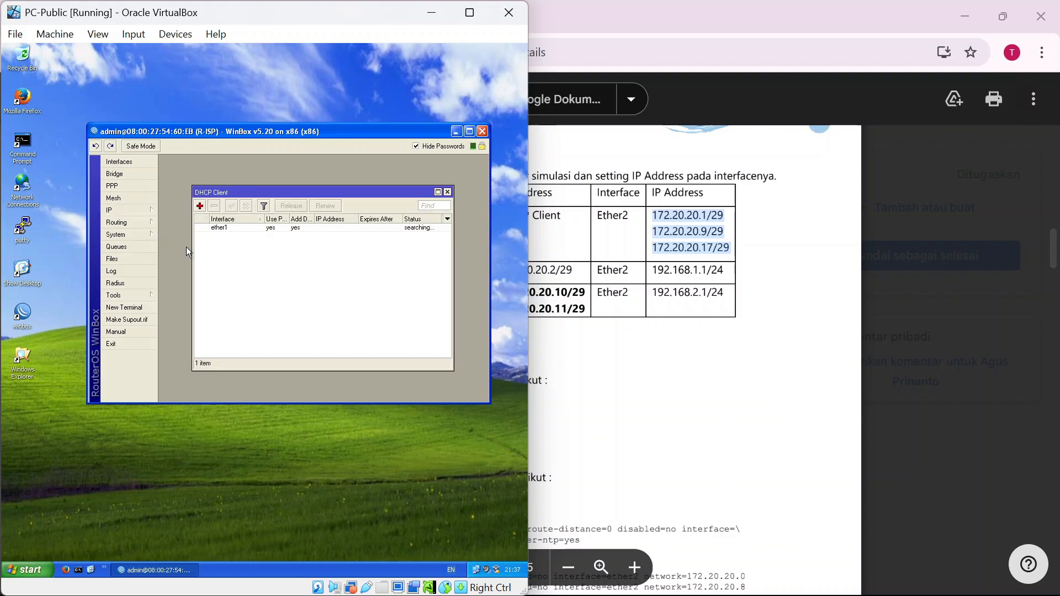
left_click(227, 229)
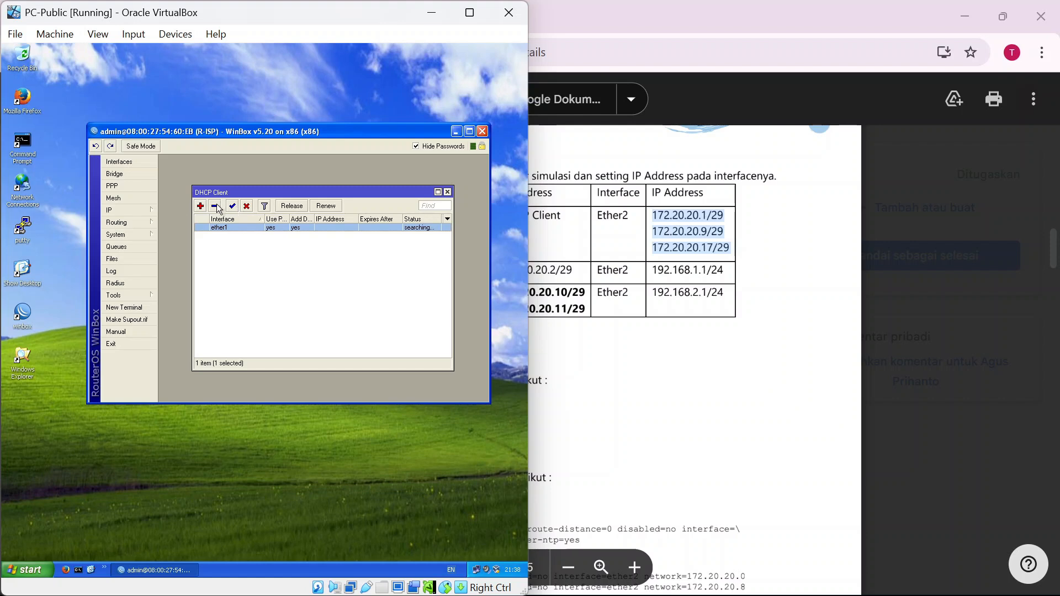
left_click(215, 206)
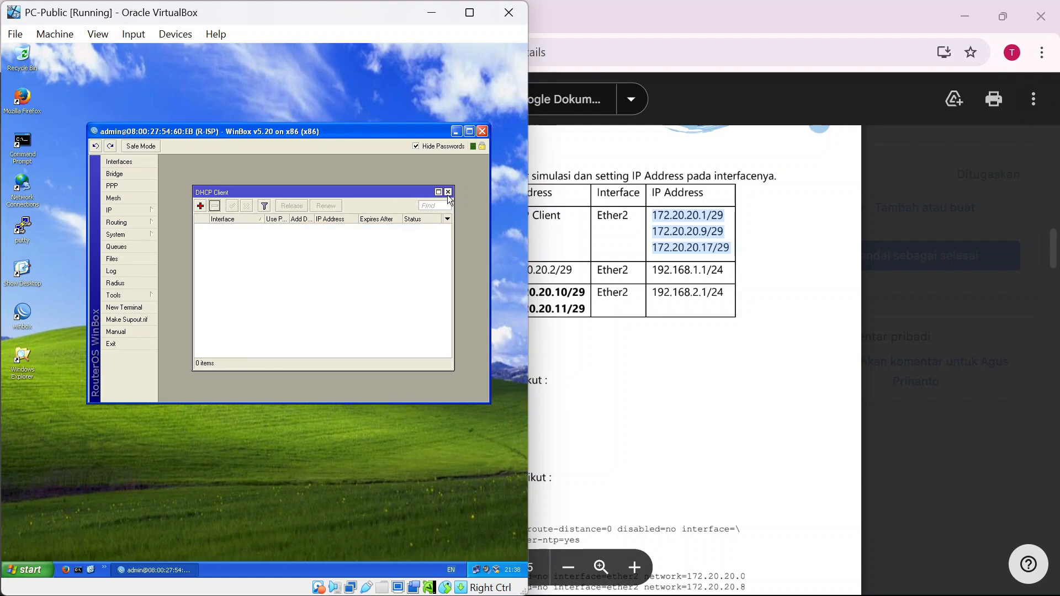
key("alt+Tab")
key("Down")
key("Right")
Change R-ISP's Adapter 1 from UDP tunnel to a Bridged Adapter on the Realtek RTL8822CE card.
key("Down")
key("Right")
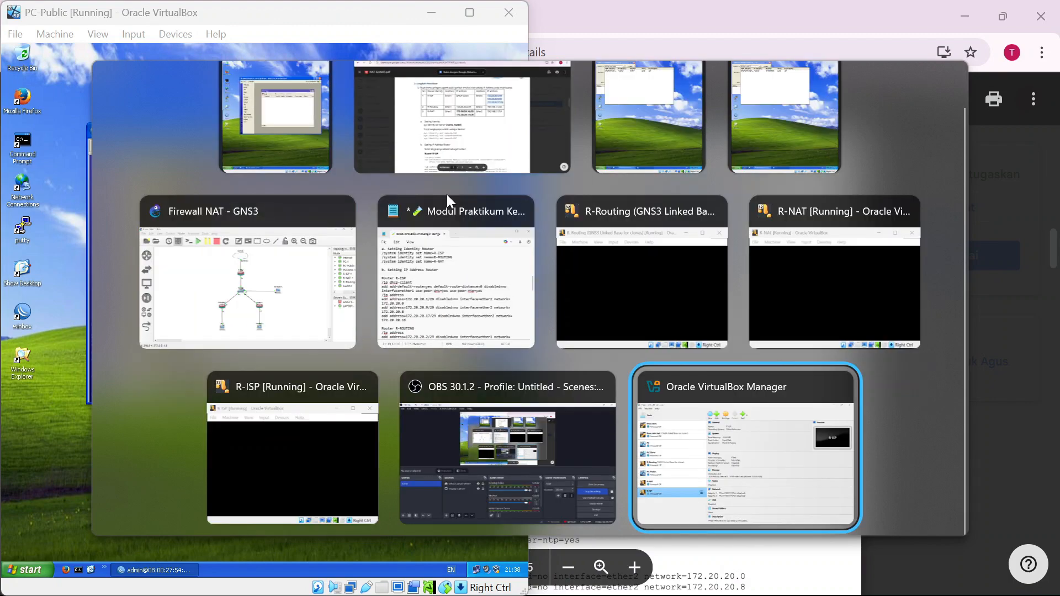
key("Return")
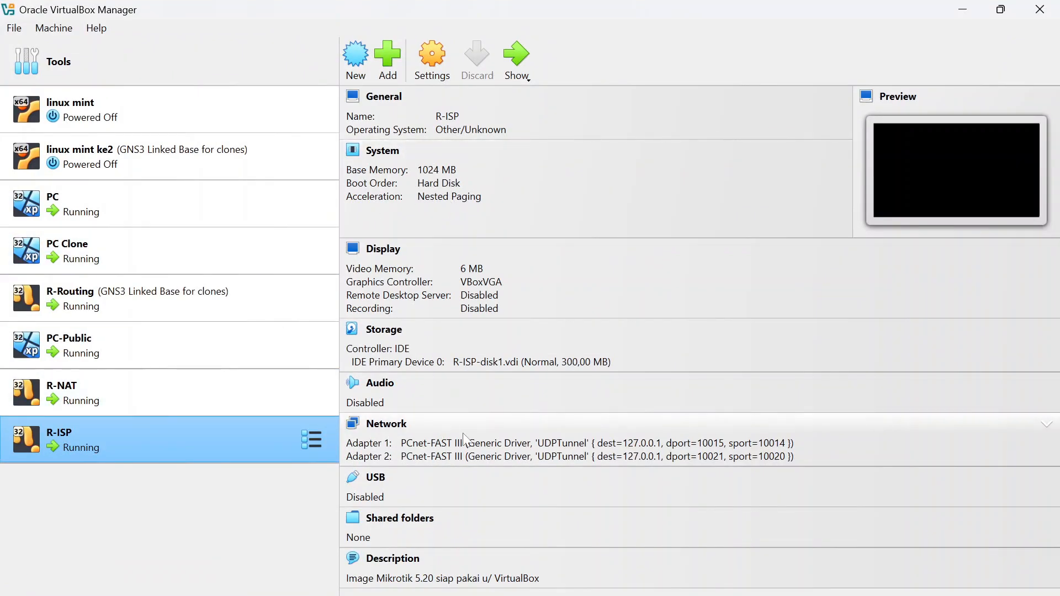
left_click(491, 444)
left_click(627, 491)
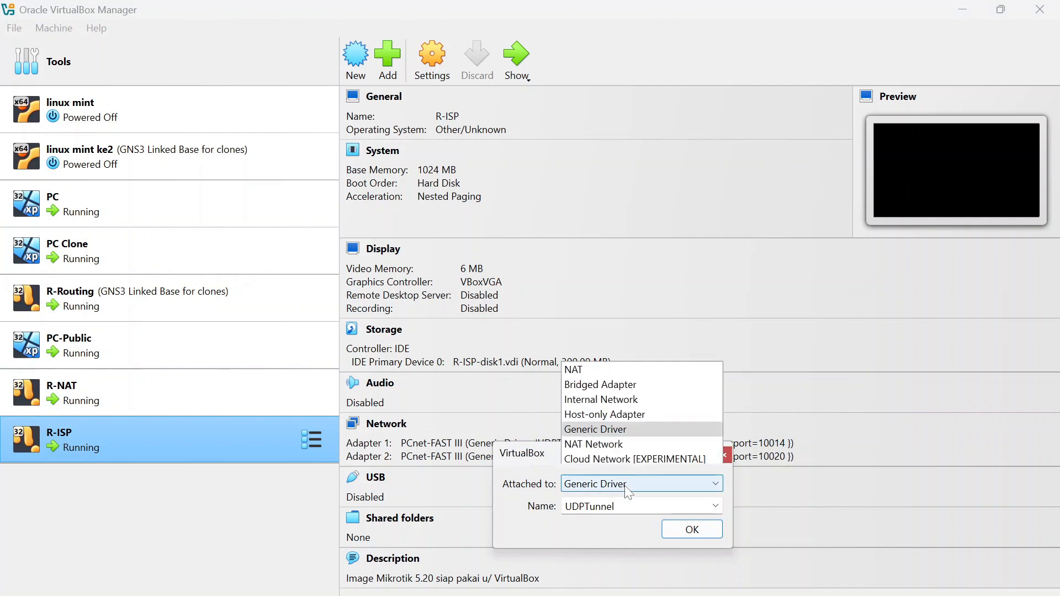
left_click(655, 385)
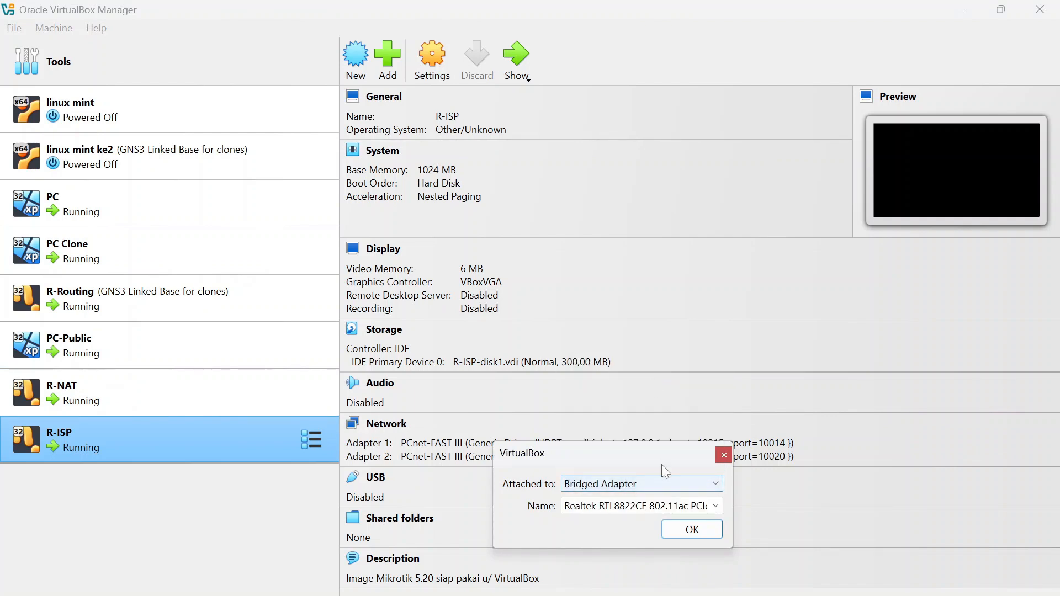
left_click(686, 528)
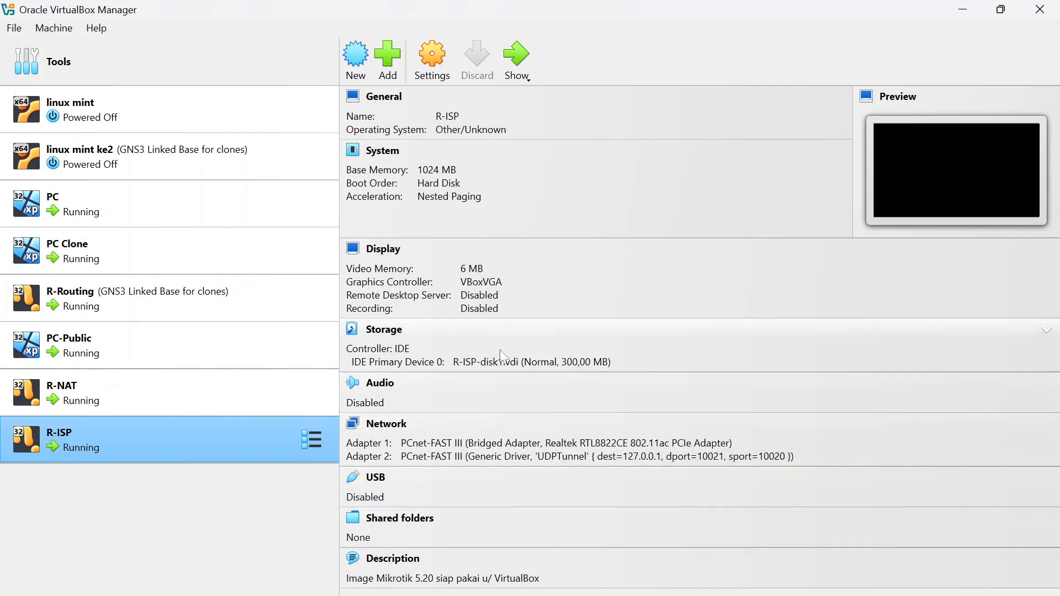
key("alt+Tab")
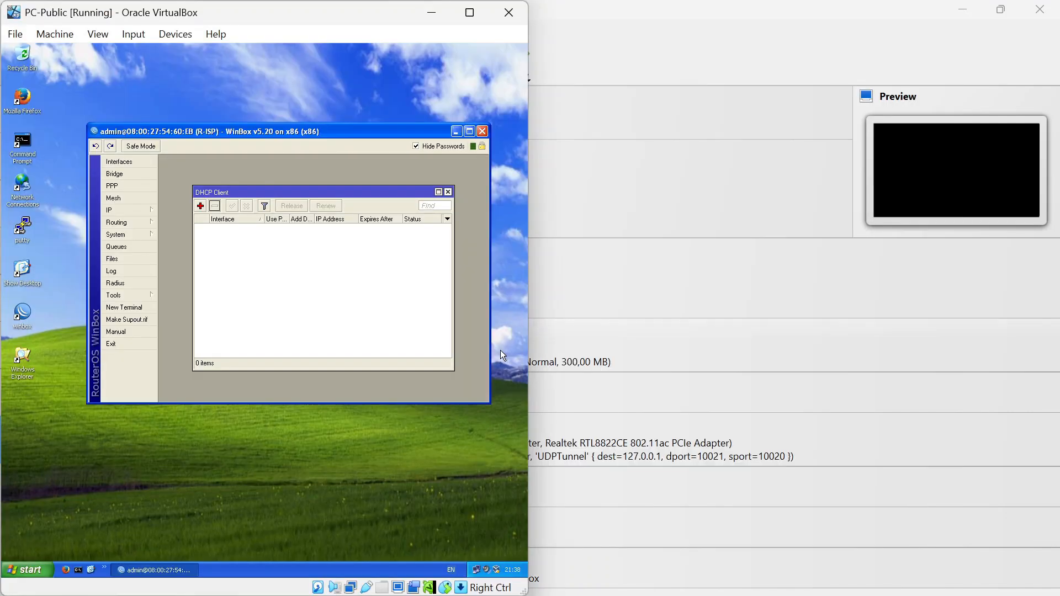
Reconnect WinBox to R-ISP by picking it from the loader's neighbour list.
left_click(481, 132)
double_click(21, 316)
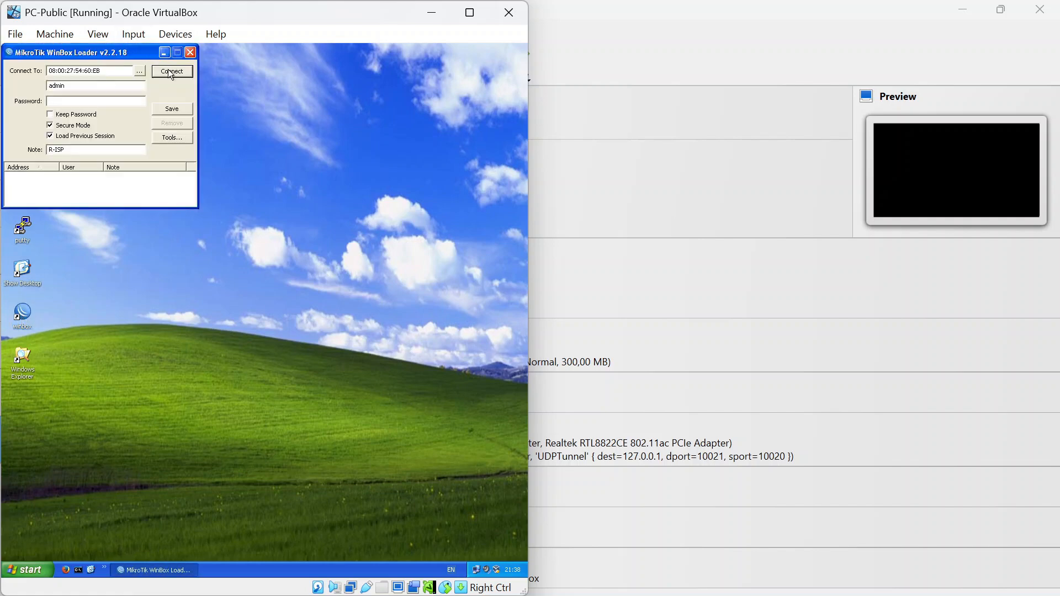
left_click(139, 71)
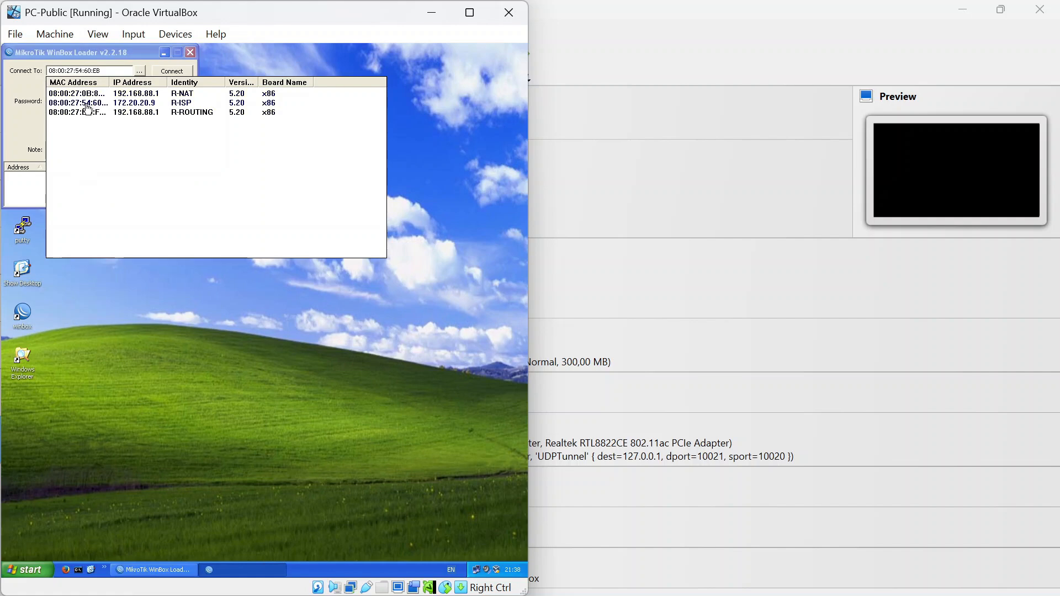
left_click(87, 105)
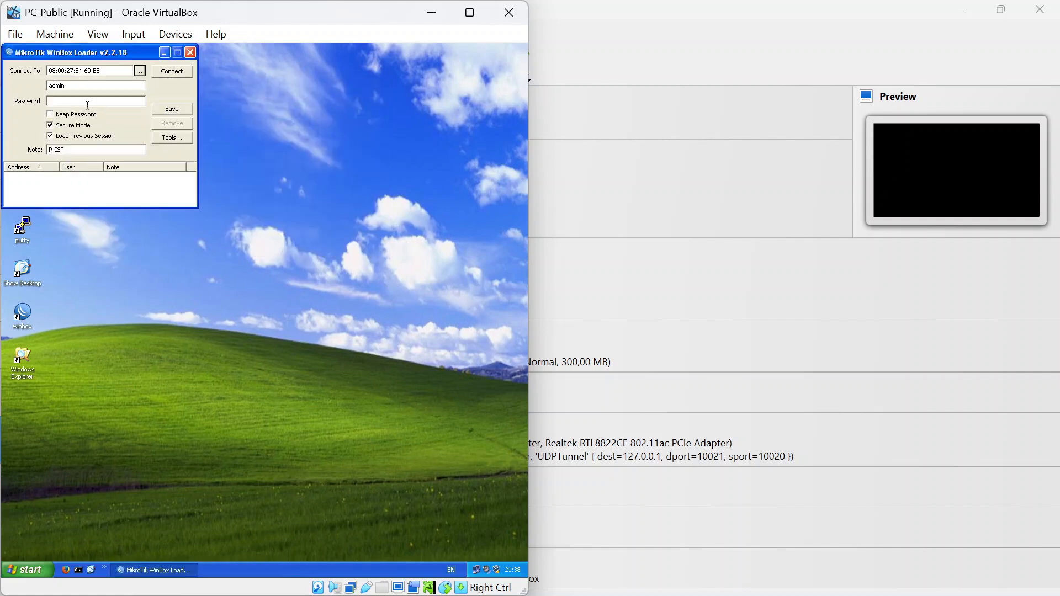
left_click(165, 72)
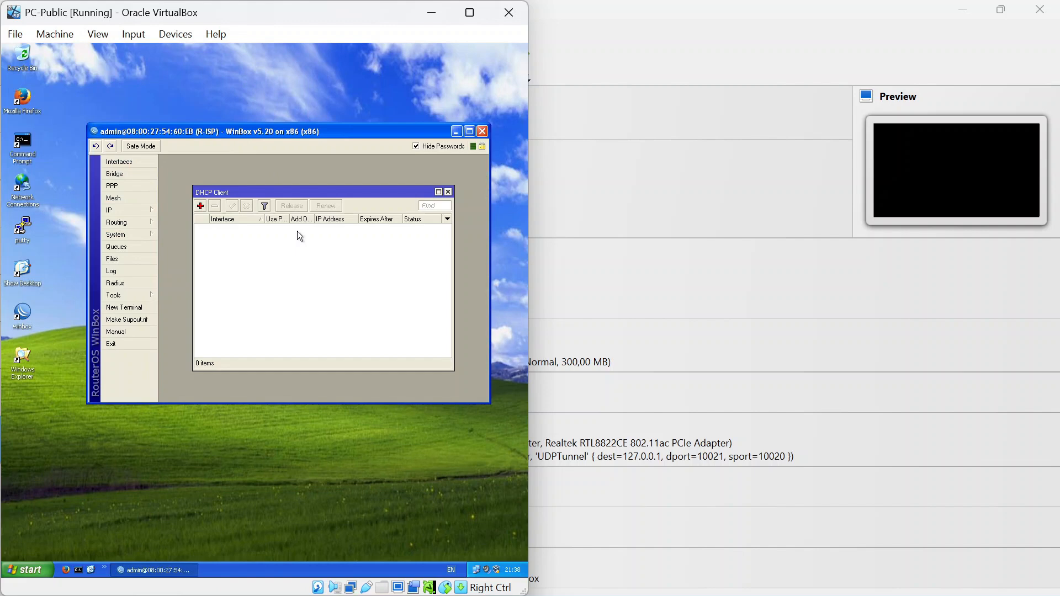
Add a DHCP client on ether1 and confirm its dynamic 192.168.100.207 address in IP Addresses.
left_click(200, 206)
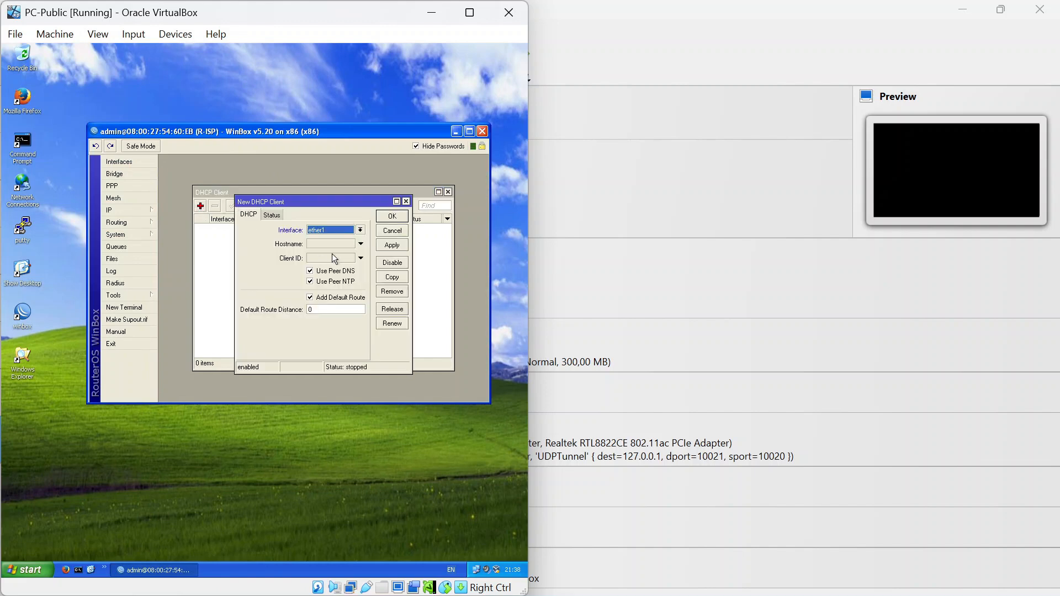
left_click(399, 218)
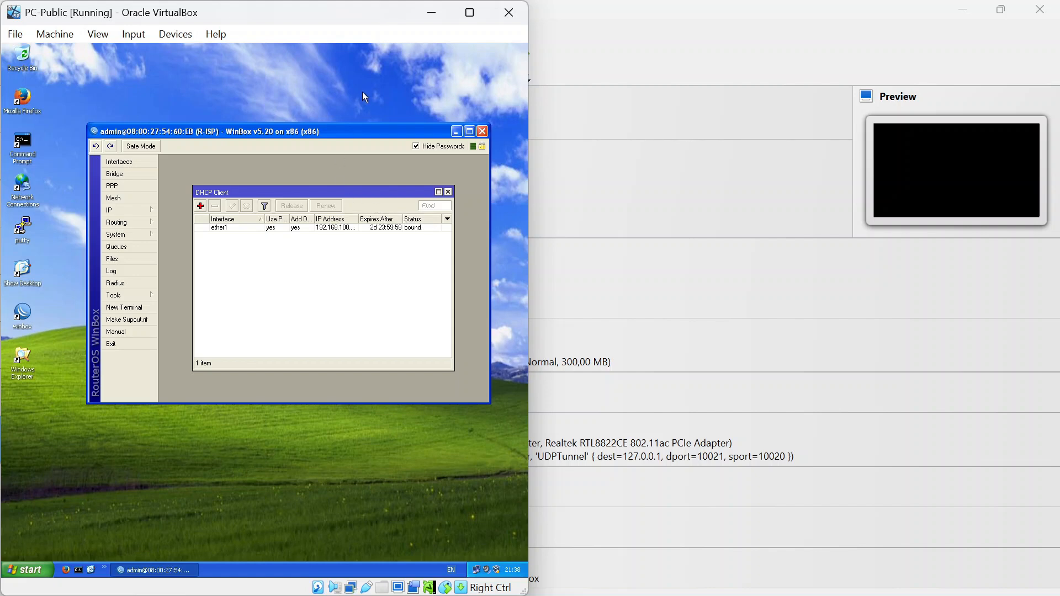
left_click(131, 211)
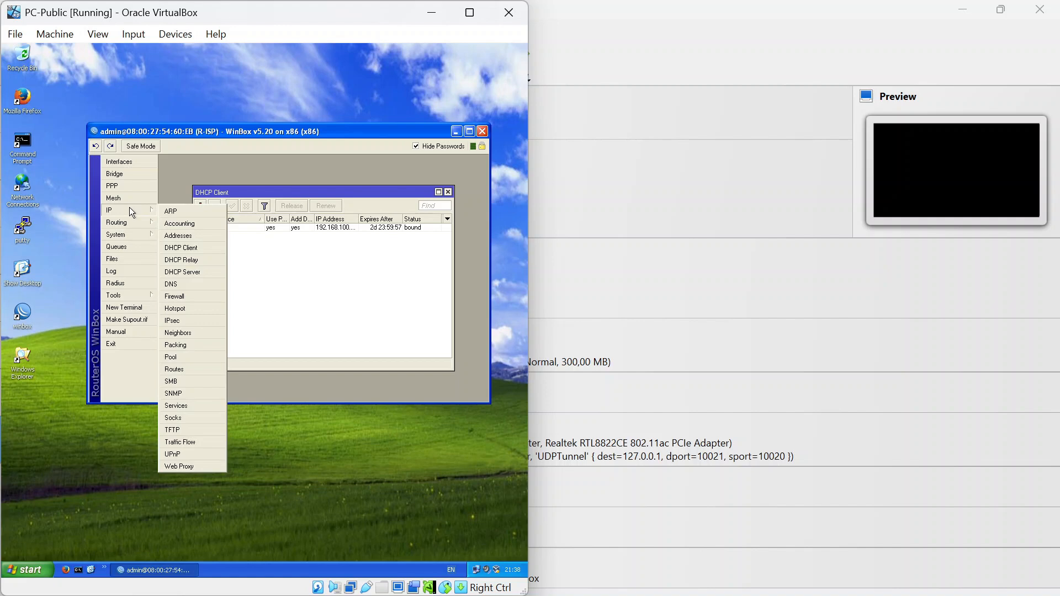
left_click(204, 238)
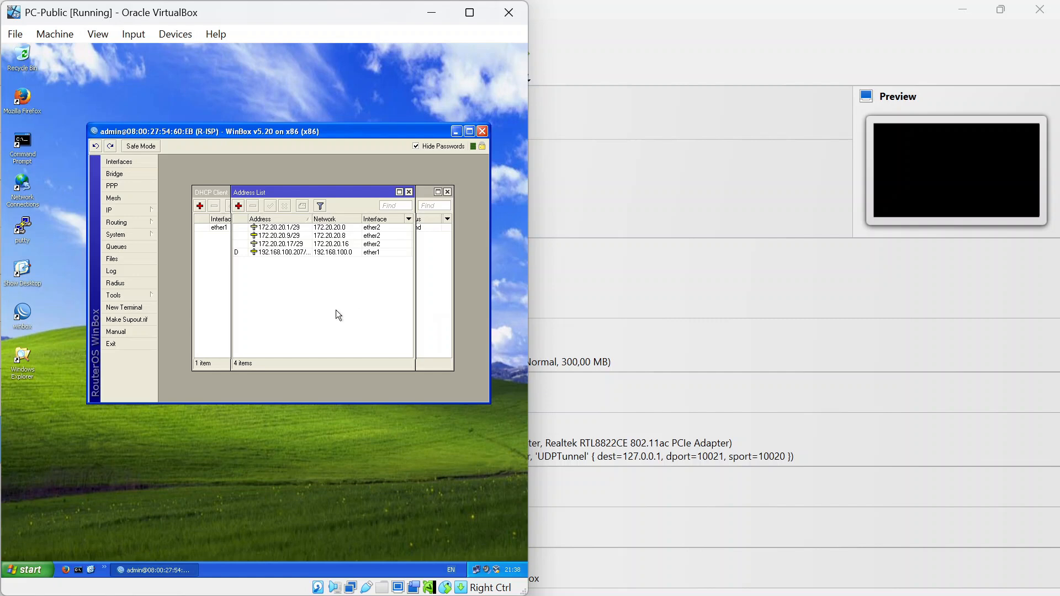
key("alt+Tab")
key("alt+shift+Tab")
key("alt+Tab")
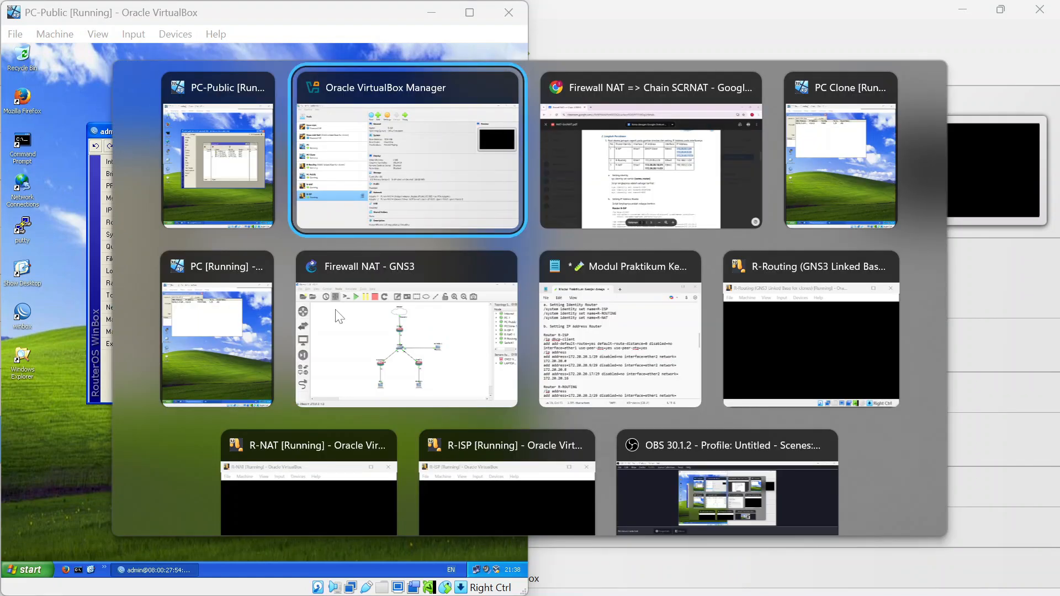
Look over the R-ISP and R-ROUTING address commands in Notepad, then return to GNS3's Firewall NAT topology.
key("alt+Tab")
key("alt+Tab")
key("alt+Tab")
key("alt+Tab")
key("alt+Tab")
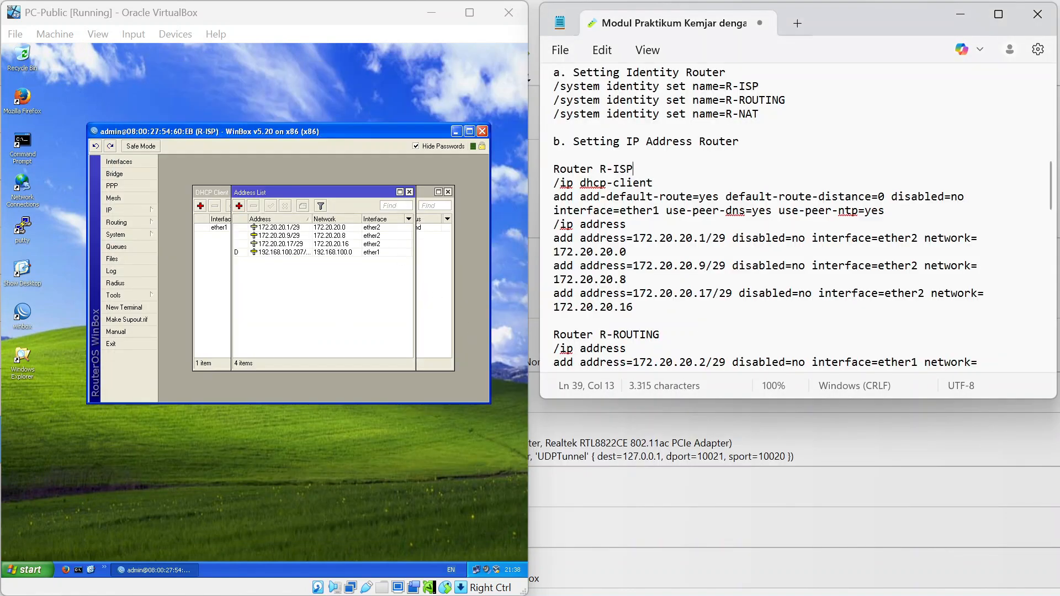
scroll(768, 218, "down", 4)
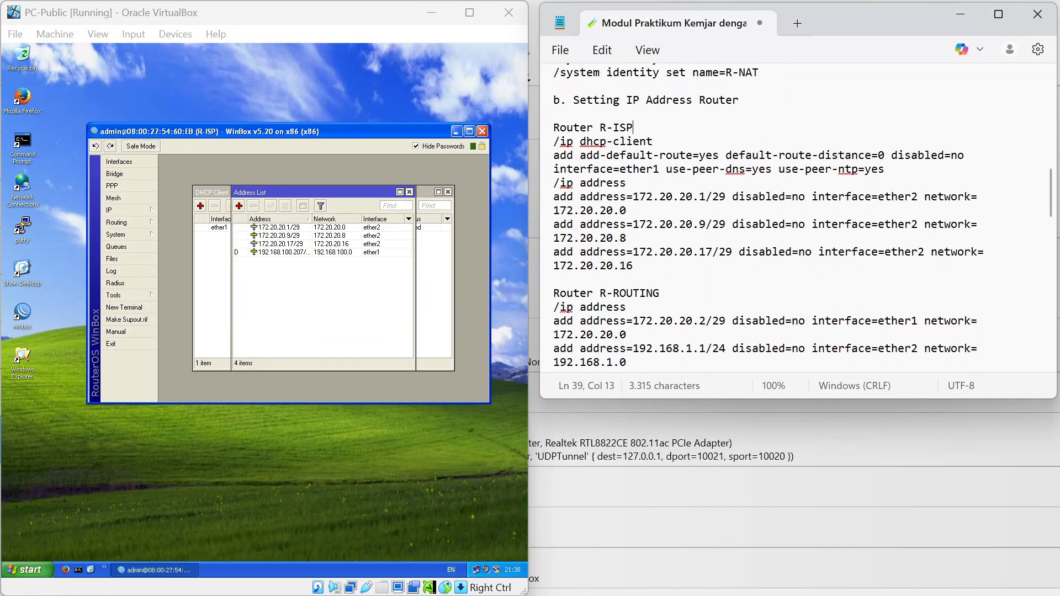
key("alt+Tab")
key("alt+Tab")
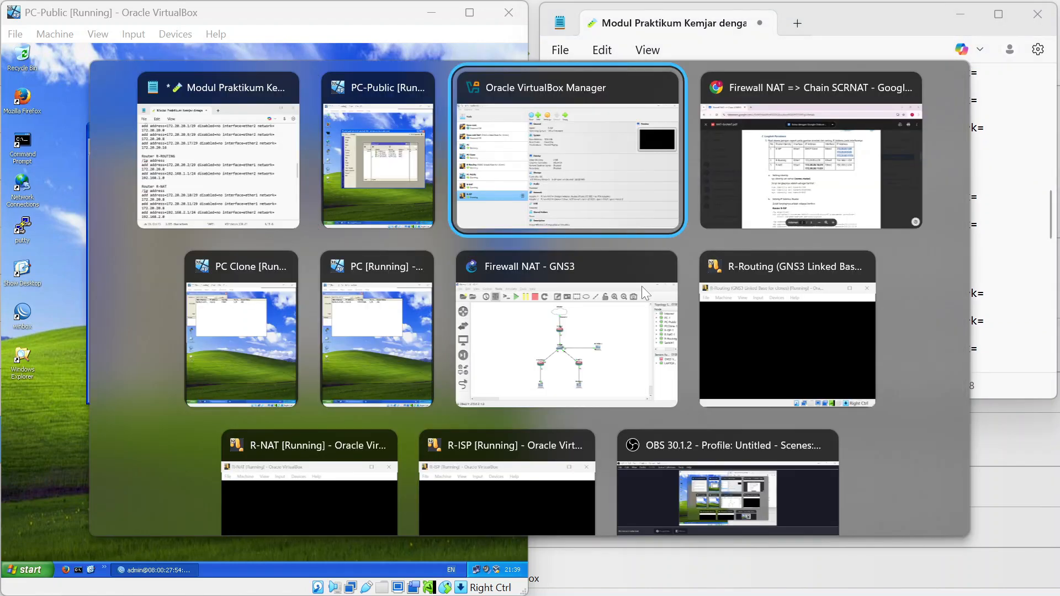
key("alt+Down")
key("alt+Up")
key("alt+Left")
key("alt+Down")
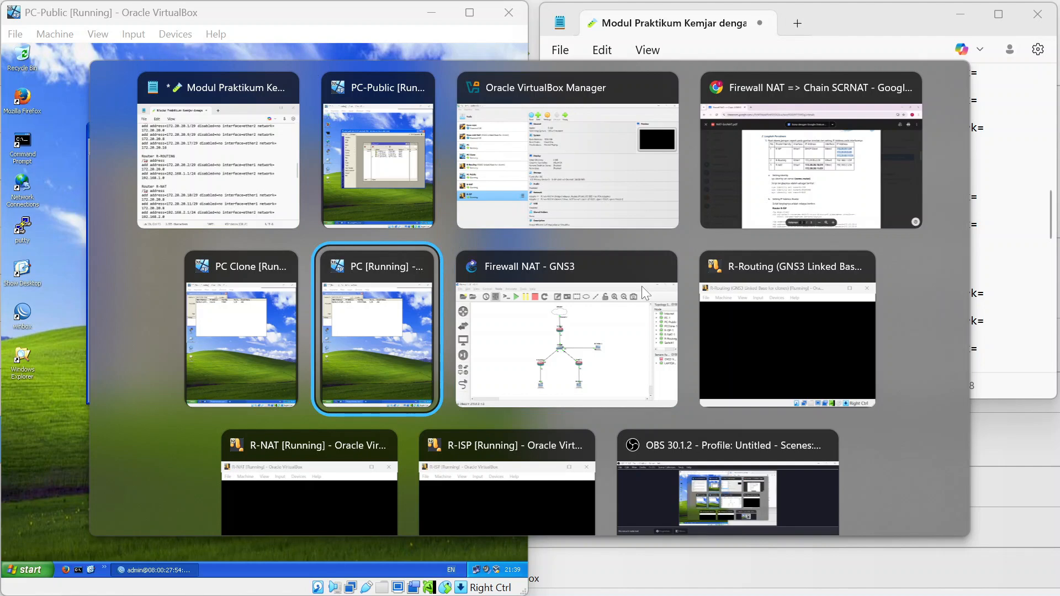
key("alt+Left")
key("alt+Right")
key("alt+Right")
key("alt+Left")
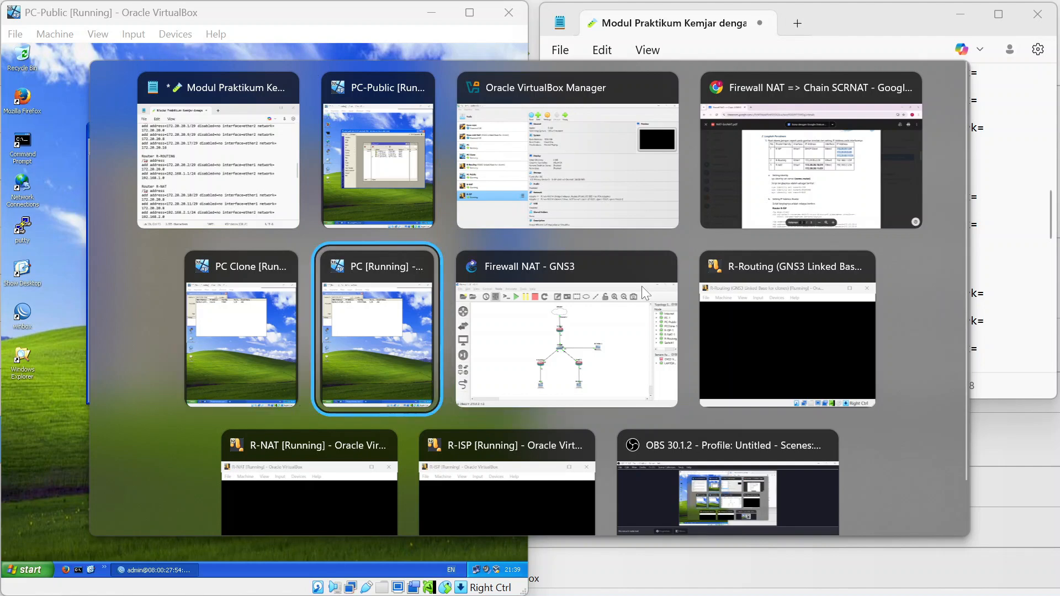
key("alt+Right")
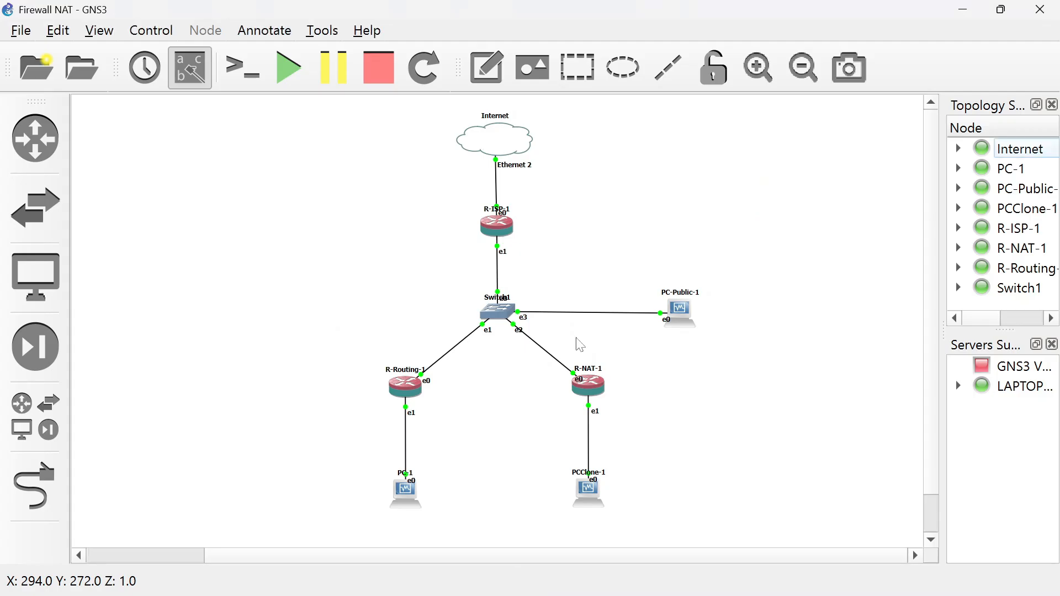
Connect WinBox on the PC VM to R-ROUTING and move the VM window aside beside Notepad.
key("alt+Tab")
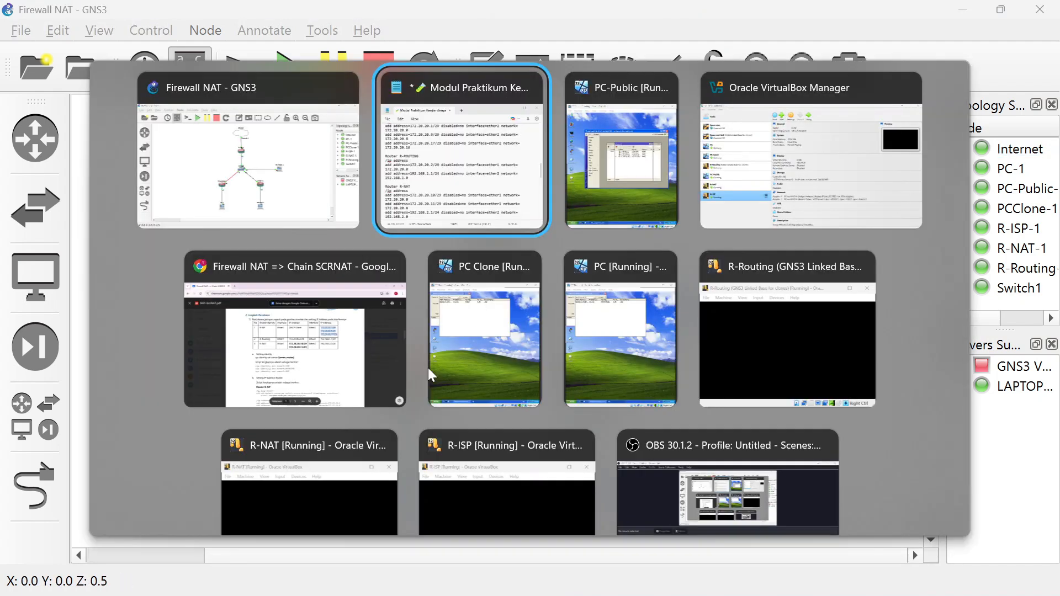
key("alt+Down")
key("alt+Right")
key("alt+Right")
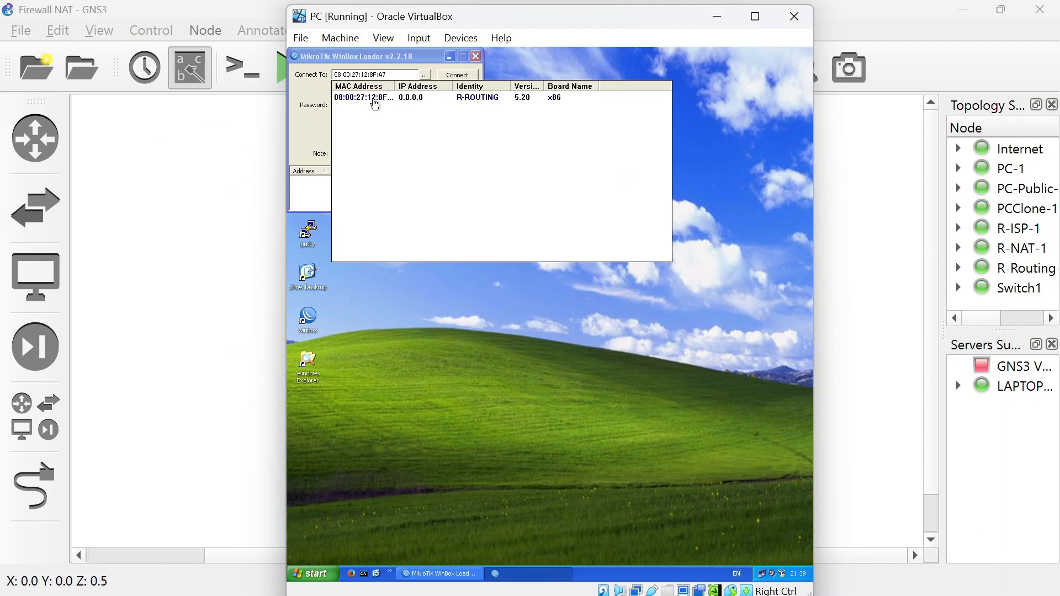
left_click(371, 98)
left_click(455, 76)
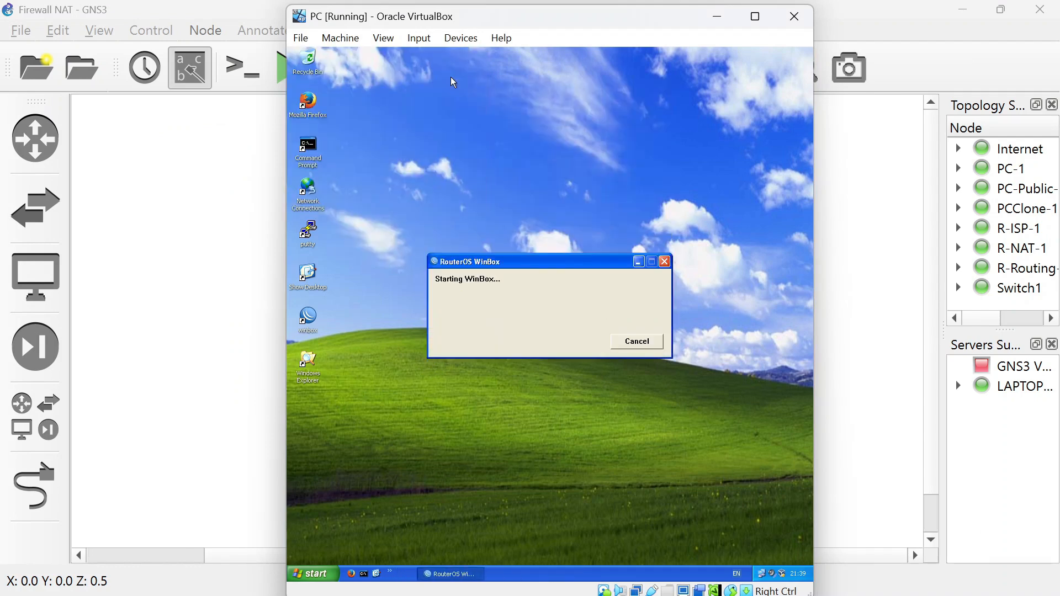
left_click_drag(592, 24, 357, 32)
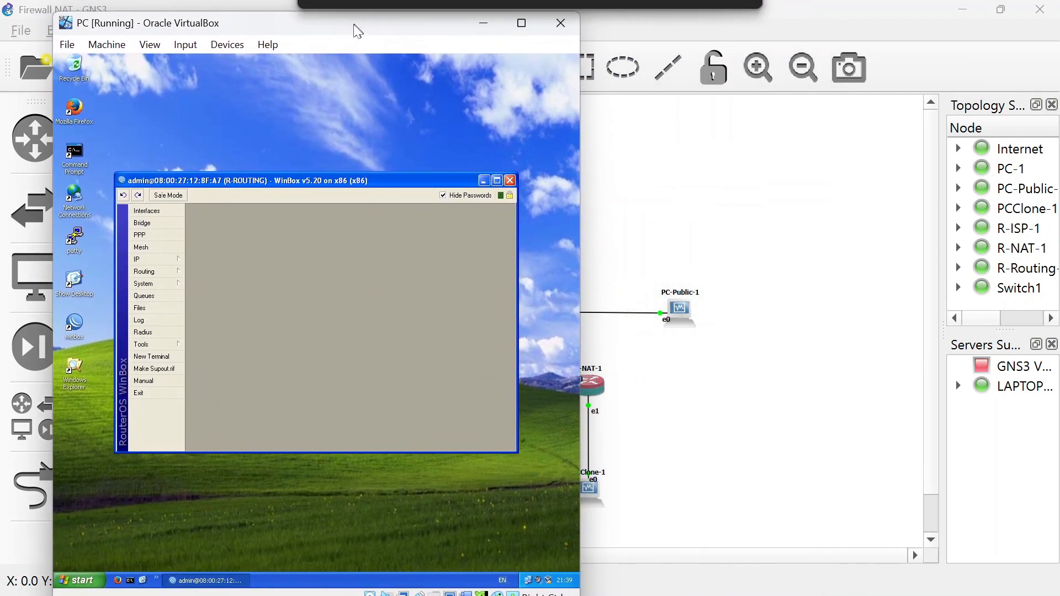
key("alt+Tab")
key("alt+Tab")
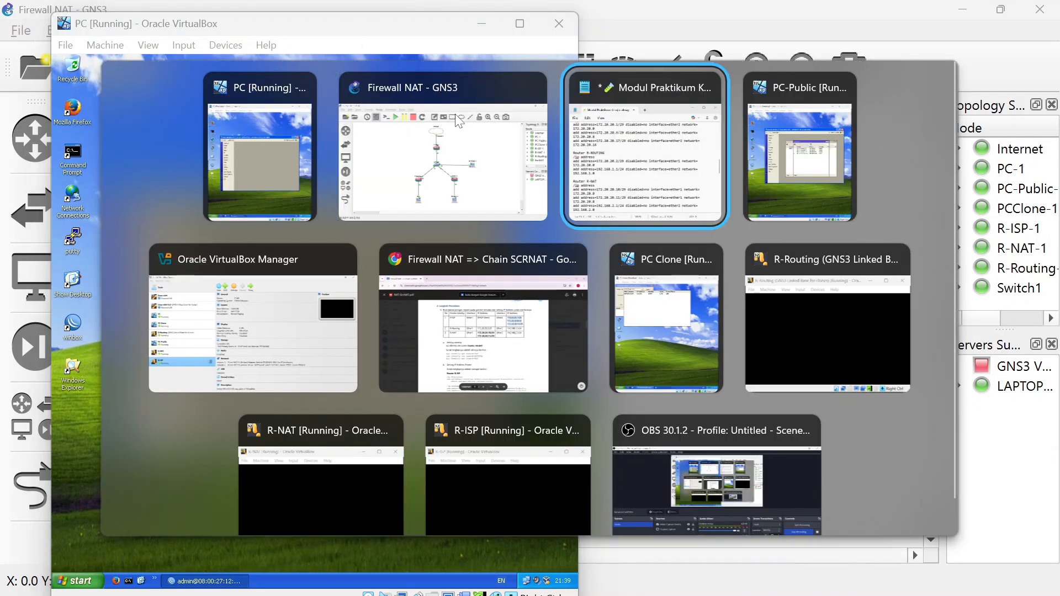
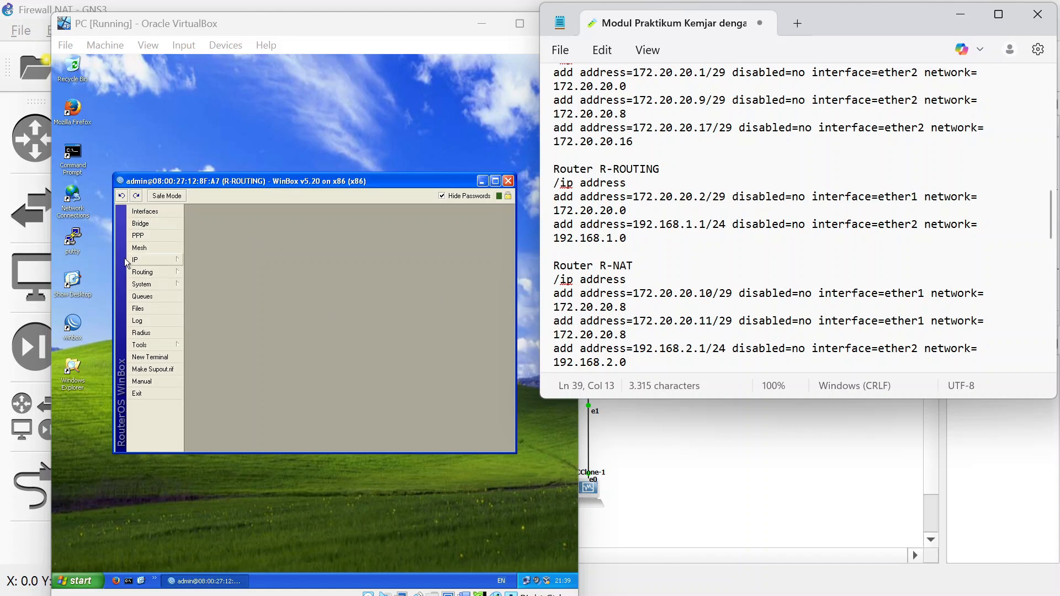
Resize the PC VM window and shift it left to uncover the lab notes.
left_click(148, 260)
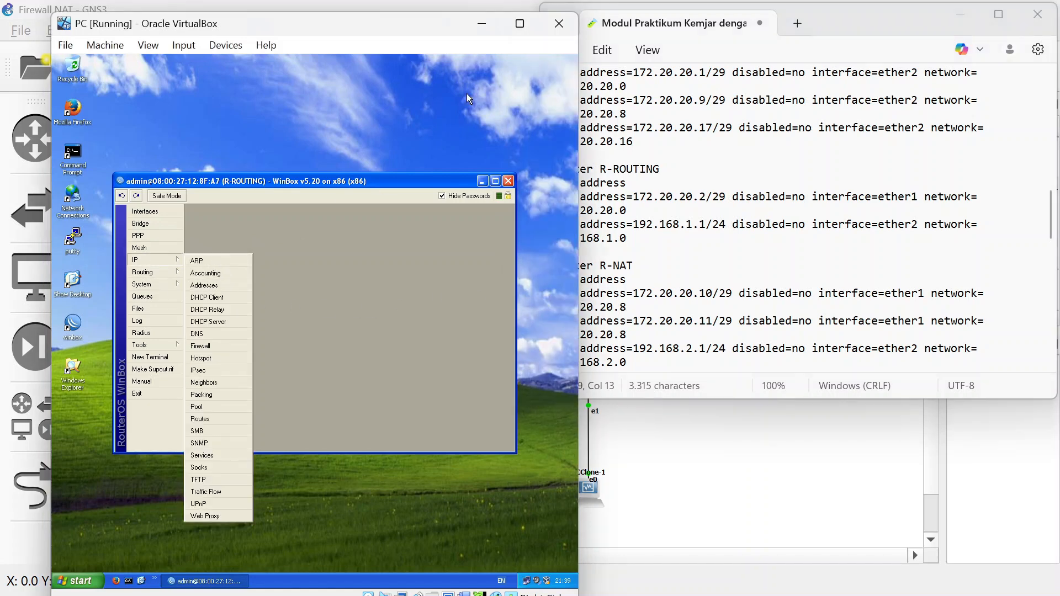
double_click(333, 19)
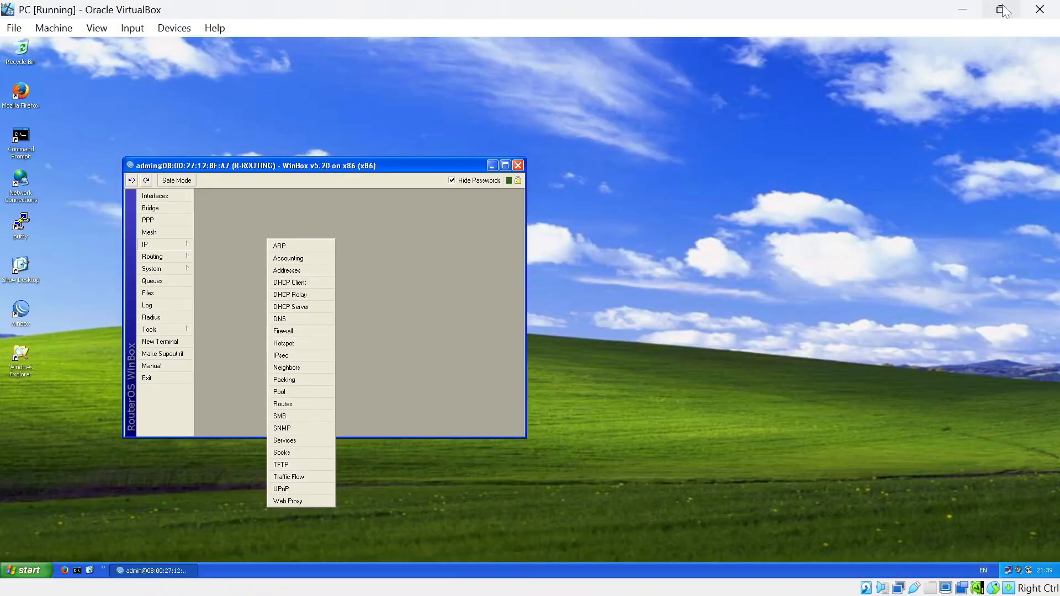
left_click(1001, 9)
left_click_drag(416, 19, 365, 17)
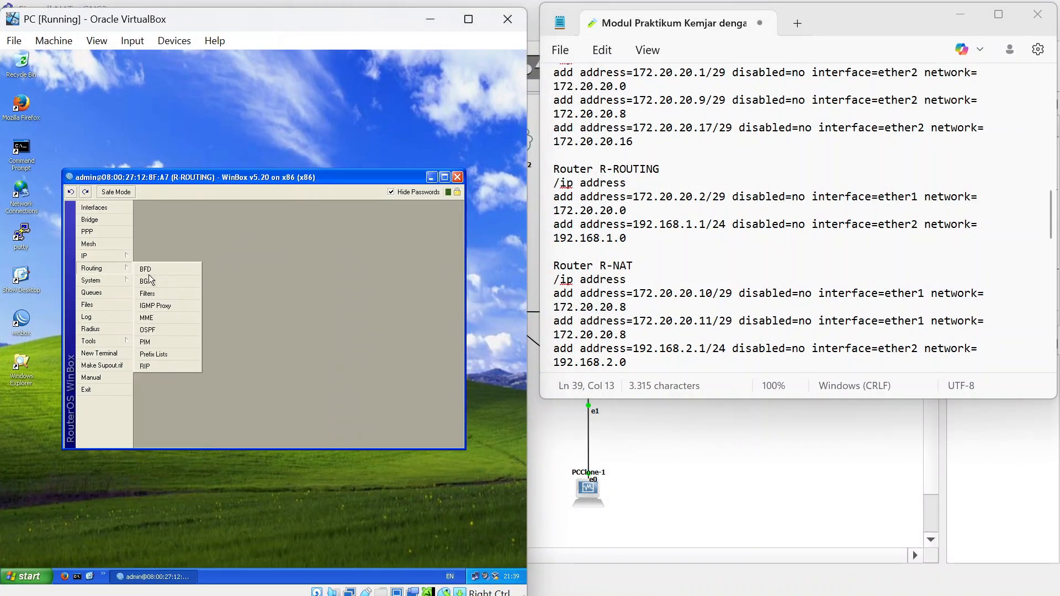
Restart WinBox, reconnect to R-ROUTING and show its IP address list.
mouse_move(113, 256)
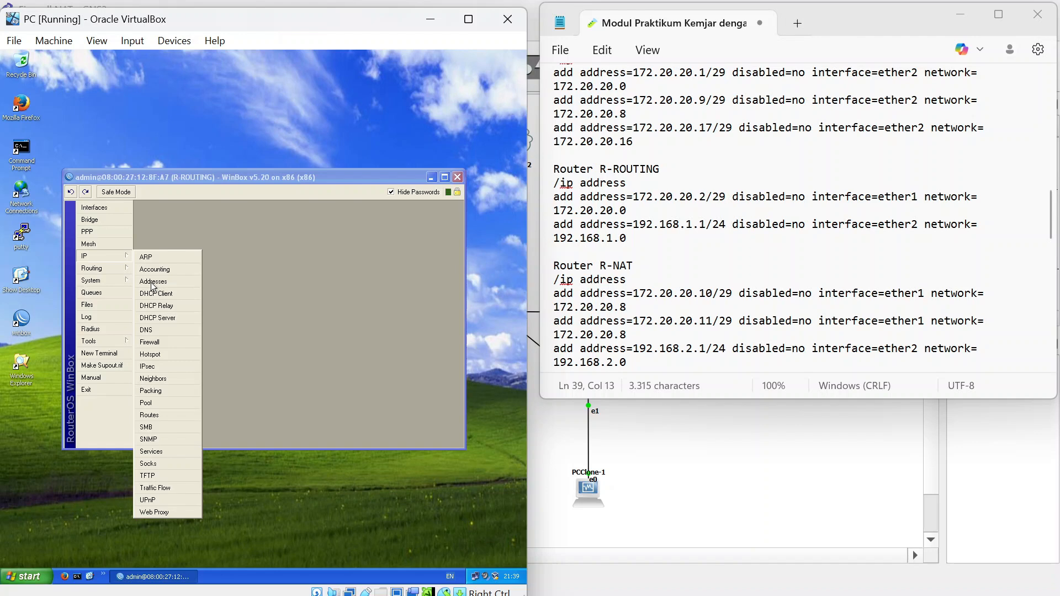
left_click(458, 177)
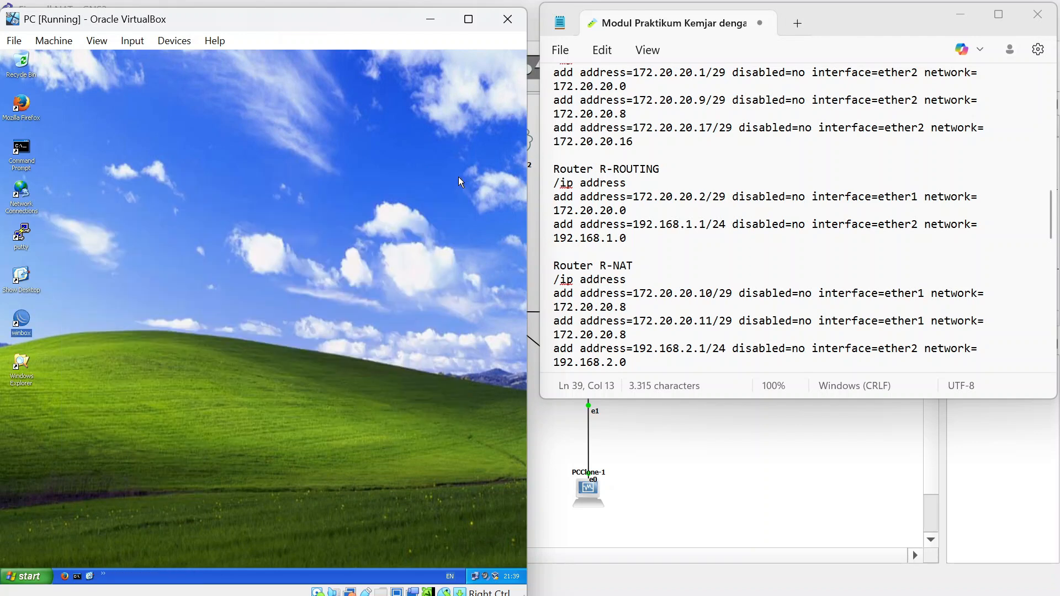
double_click(28, 324)
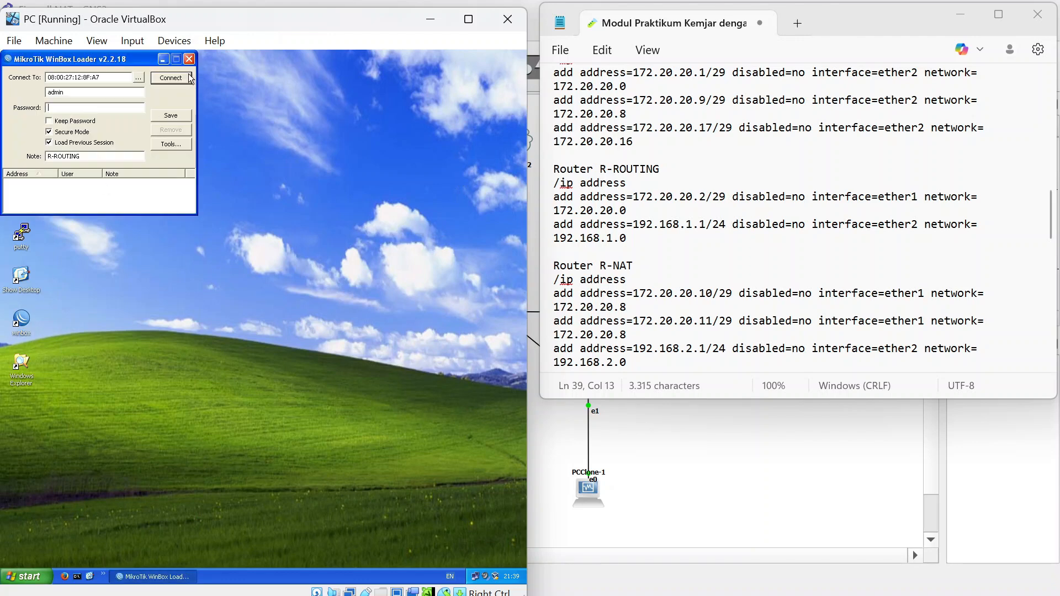
left_click(192, 77)
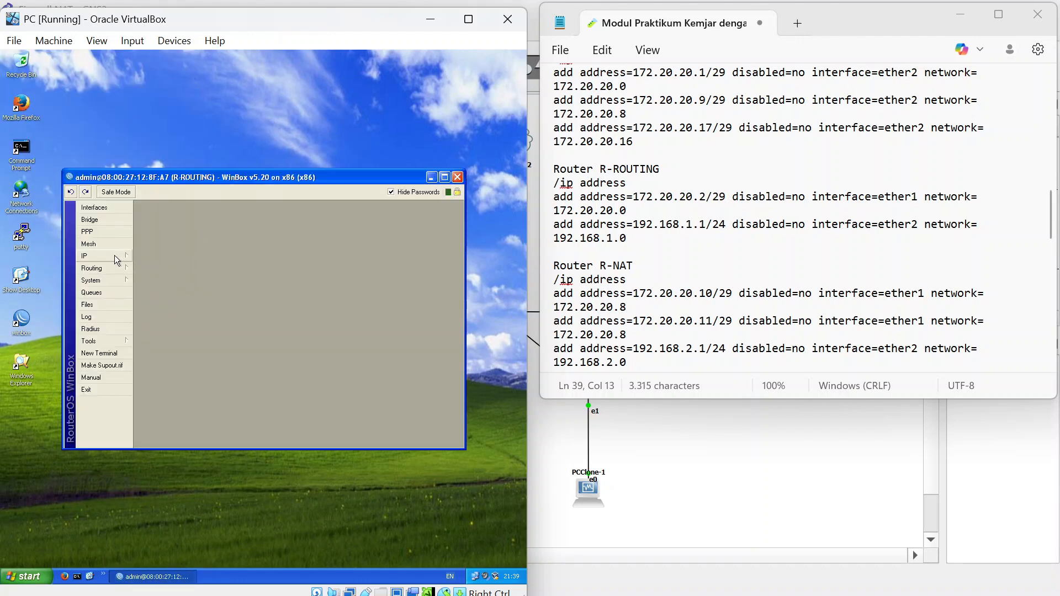
left_click(118, 257)
left_click(160, 283)
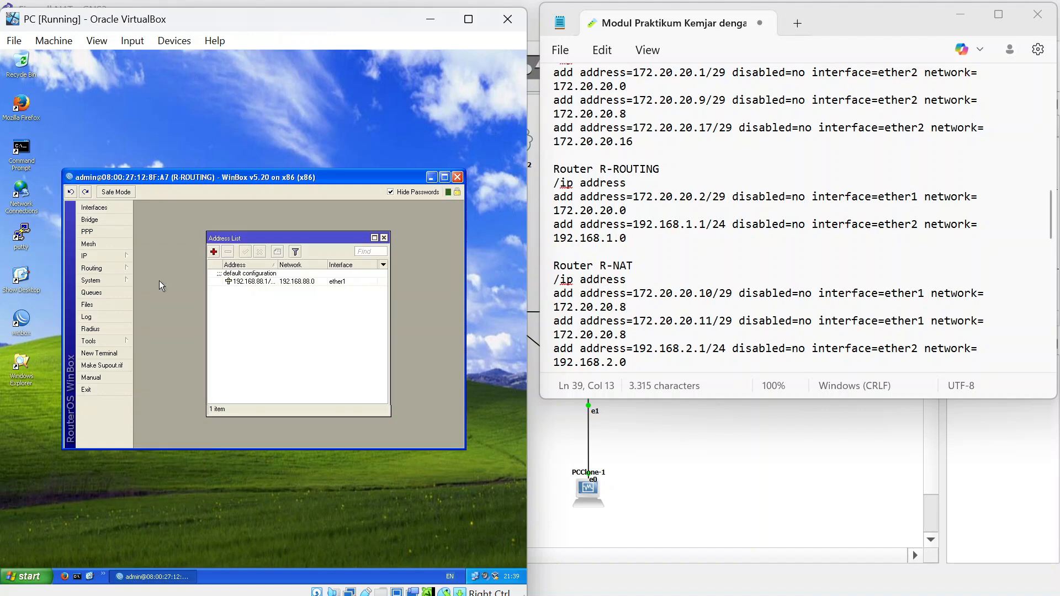
Replace the default 192.168.88.1 address with 172.20.20.2/29 on ether1.
left_click(255, 282)
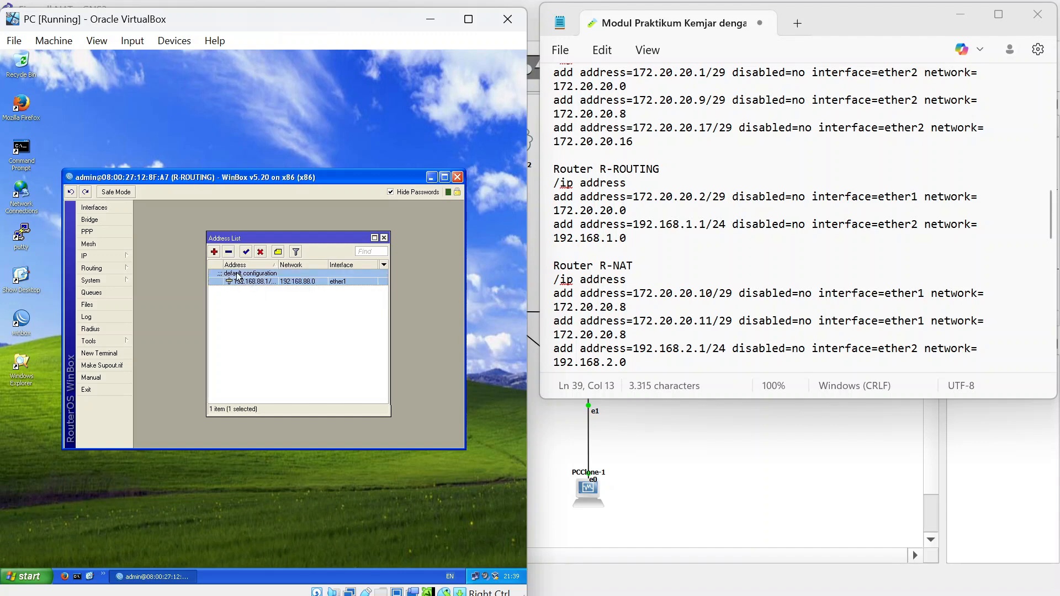
left_click(229, 252)
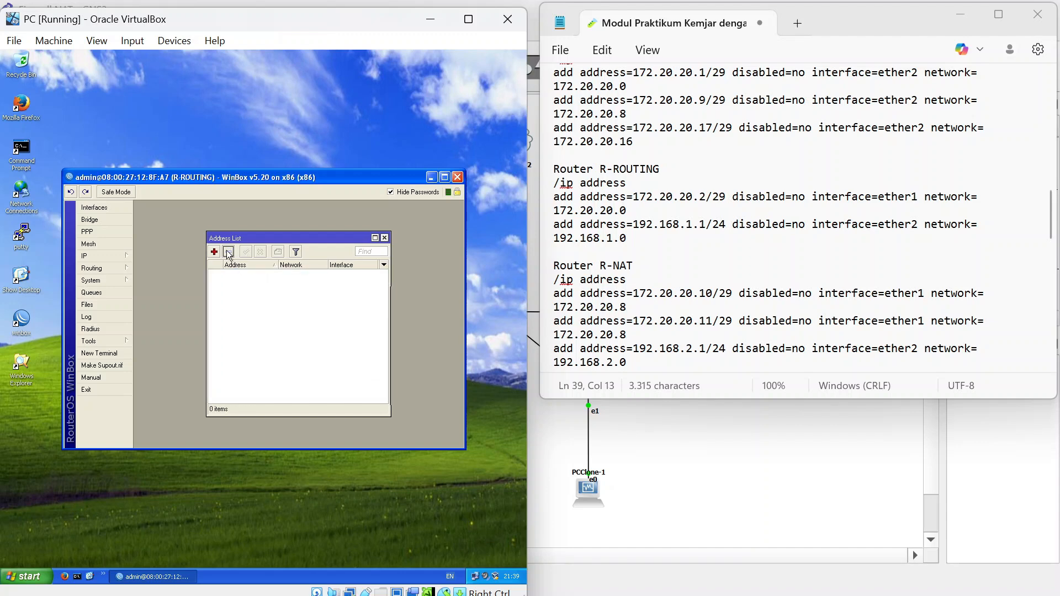
left_click(214, 252)
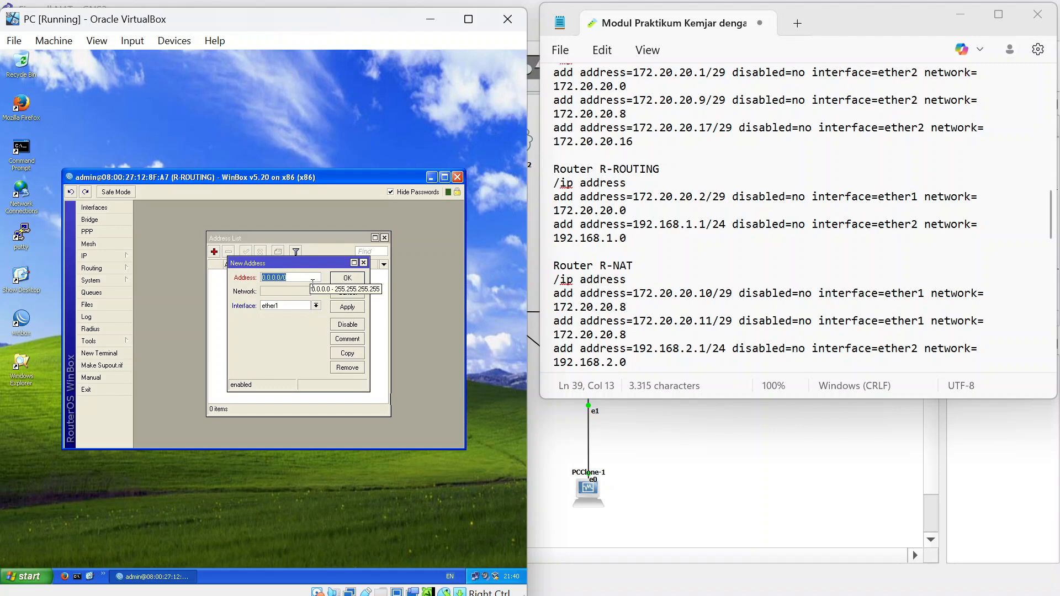
key("BackSpace")
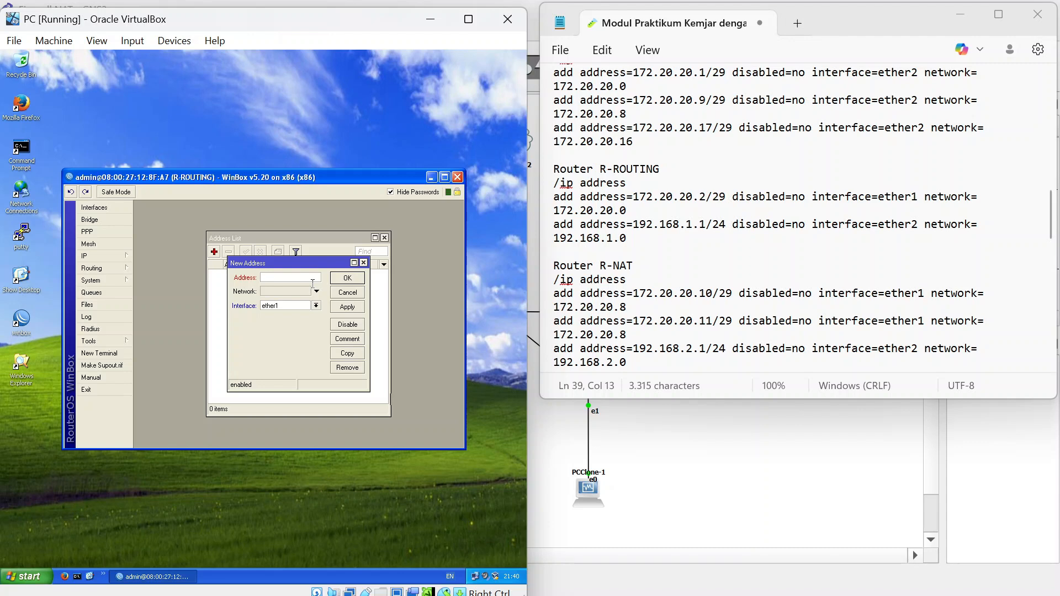
type("172.20.20.2/29")
left_click(348, 279)
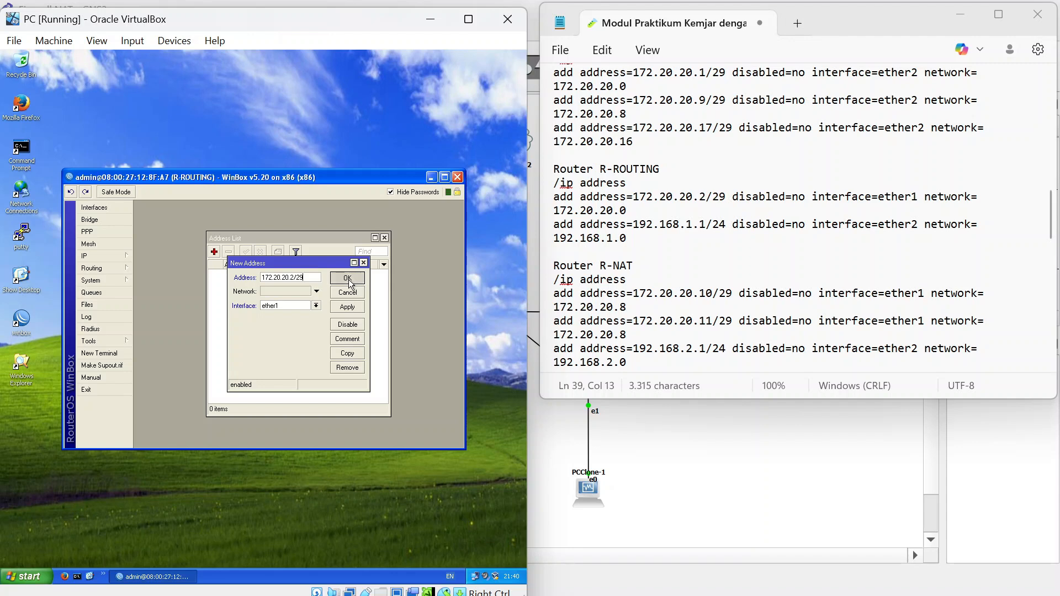
Add 192.168.1.1/24 on ether2 to R-ROUTING.
left_click(213, 254)
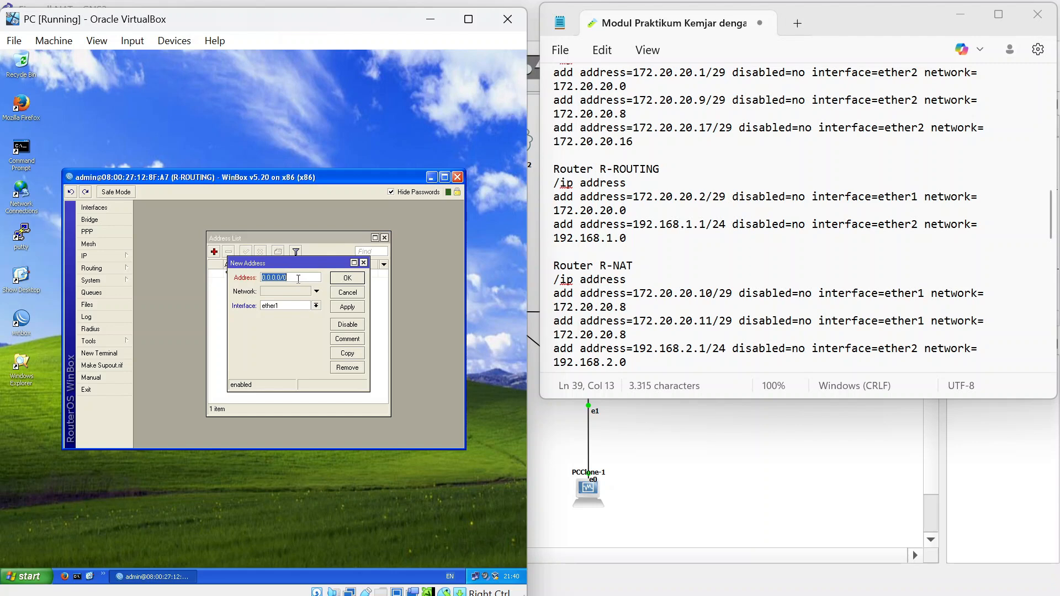
key("BackSpace")
type("192.168.1.1/24")
left_click(316, 306)
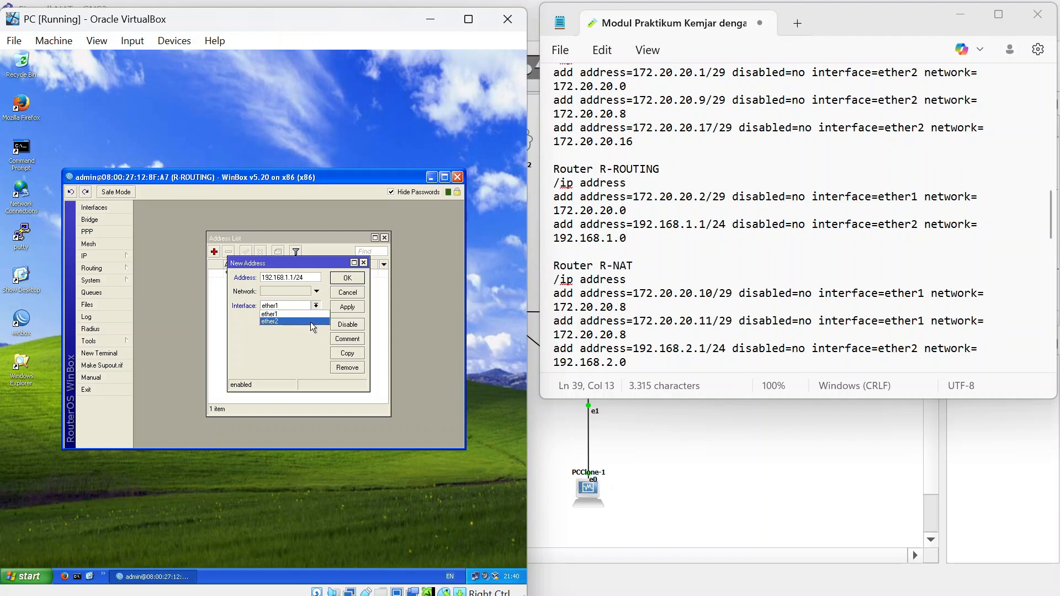
left_click(310, 321)
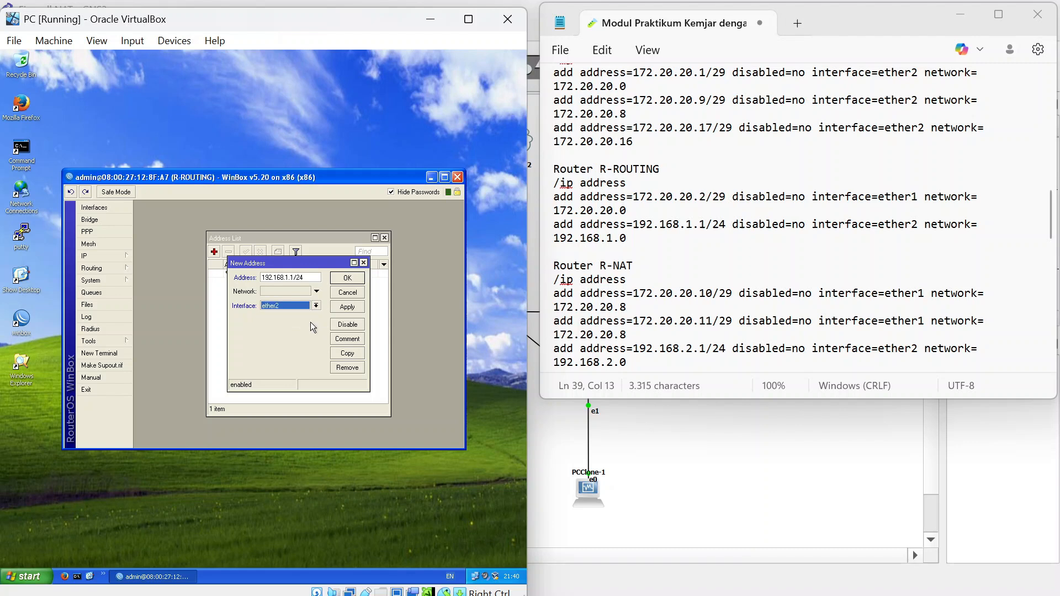
left_click(348, 278)
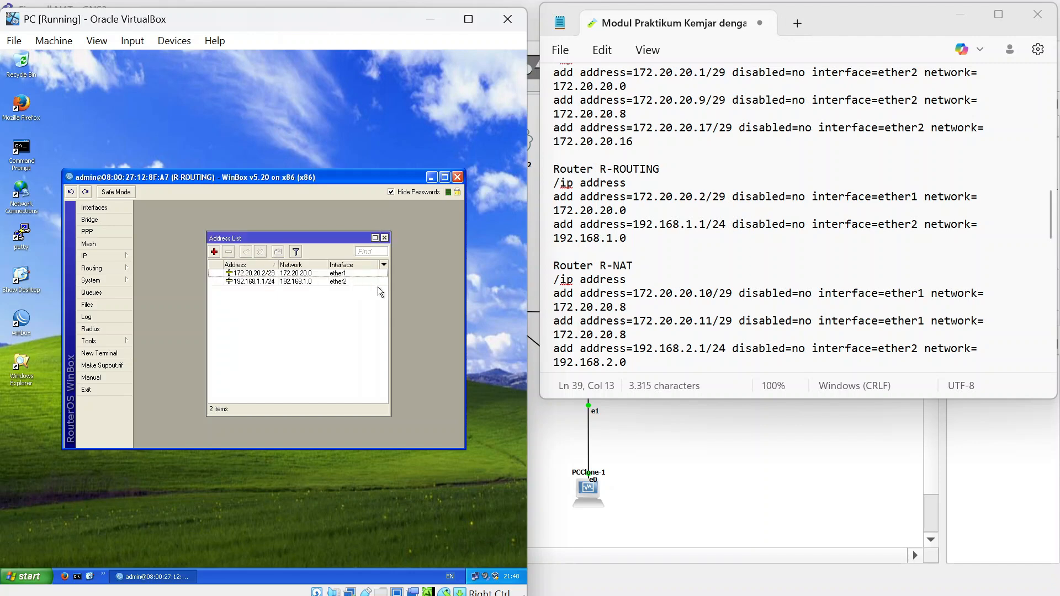
key("alt+Tab")
key("alt+Tab")
key("alt+Tab")
key("alt+Tab")
key("alt+Tab")
key("alt+Tab")
key("alt+Tab")
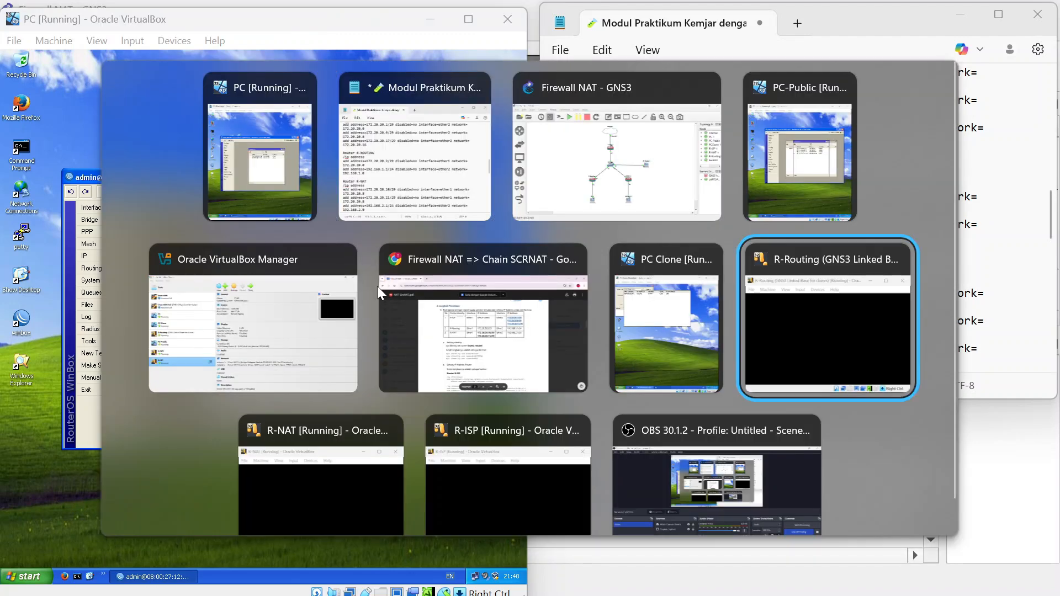
Bring up the PC Clone VM, move the notes left, and connect WinBox to R-NAT.
key("alt+shift+Tab")
key("alt+shift+Tab")
key("alt+Tab")
key("alt+Tab")
key("alt+shift+Tab")
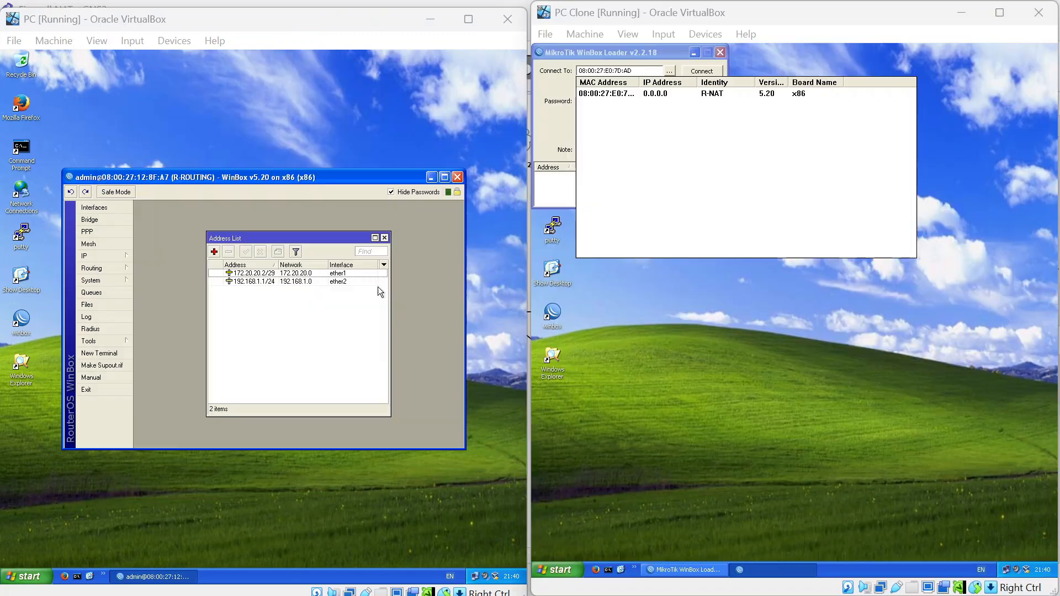
key("alt+Tab")
key("alt+Tab")
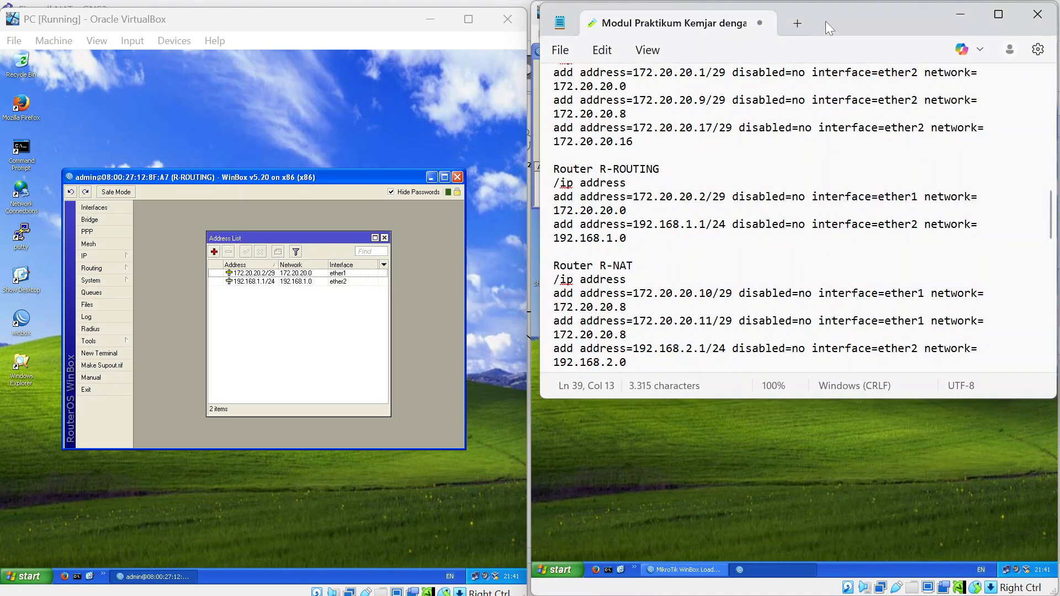
mouse_move(827, 21)
left_mouse_down()
mouse_move(300, 64)
mouse_move(290, 56)
left_mouse_up()
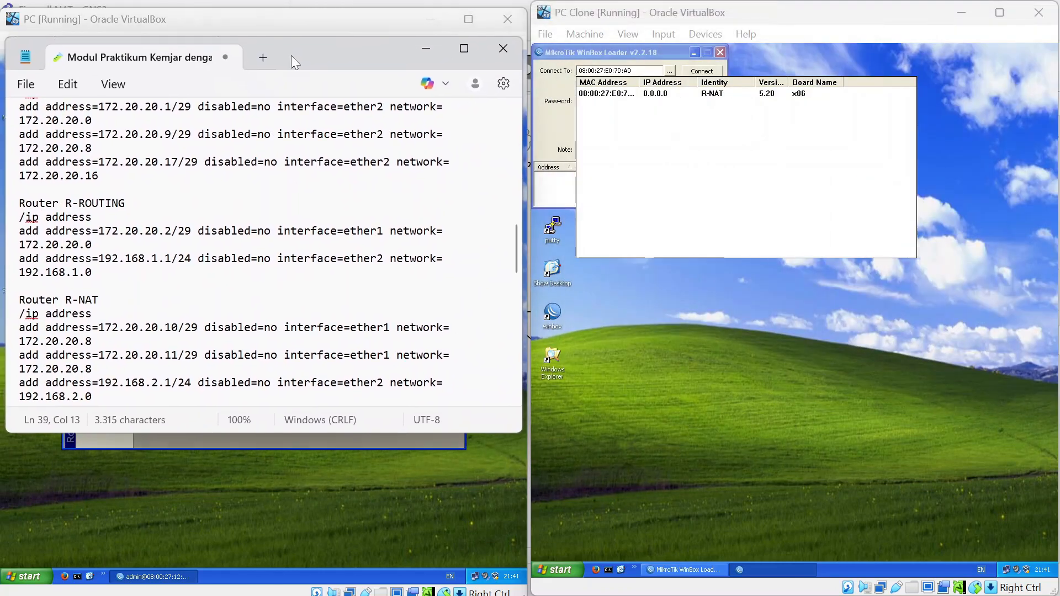
left_click(623, 96)
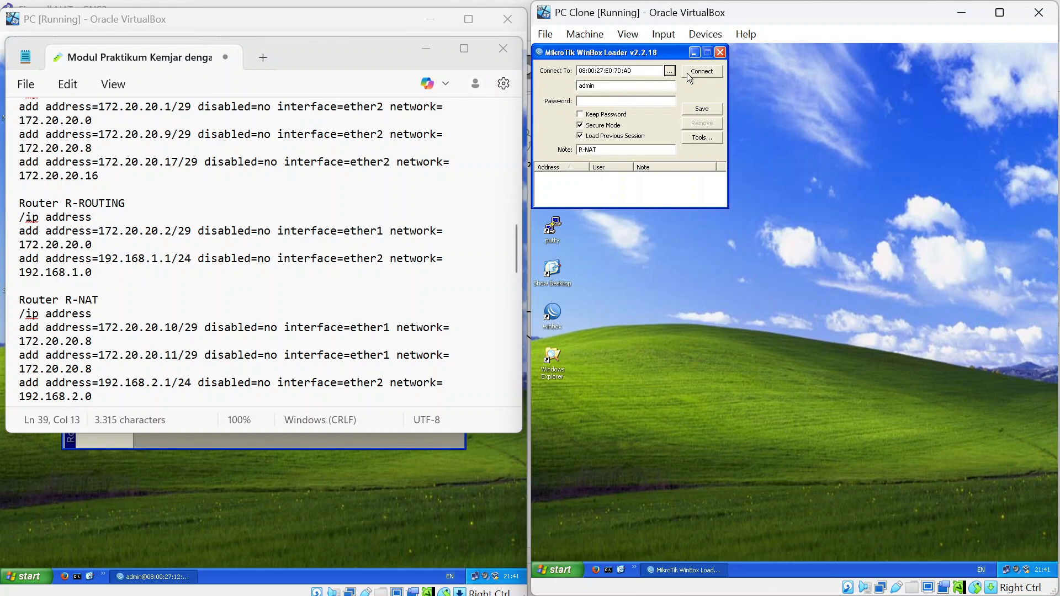
left_click(689, 74)
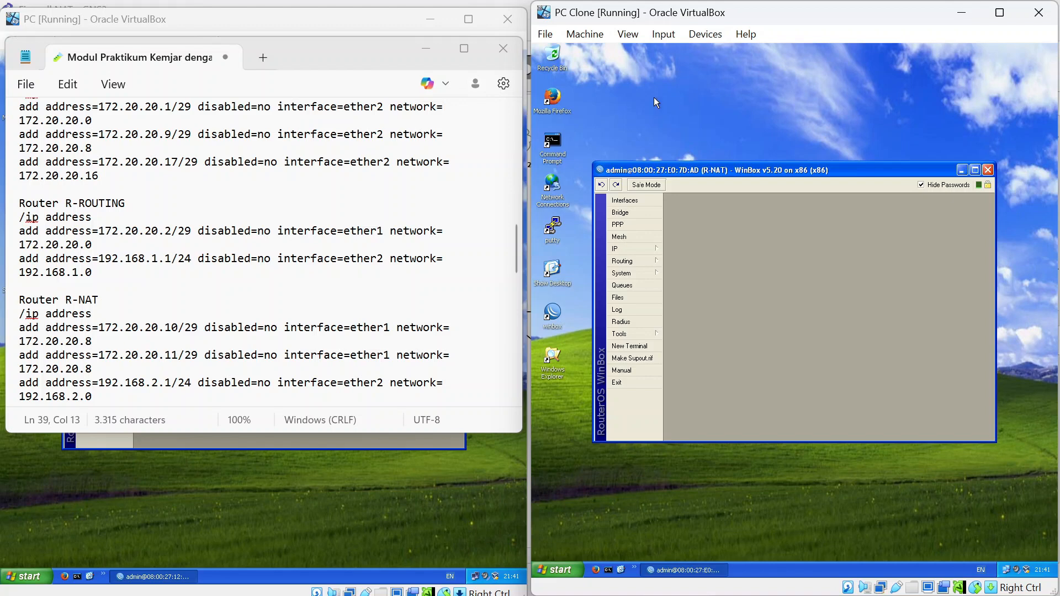
left_click(628, 248)
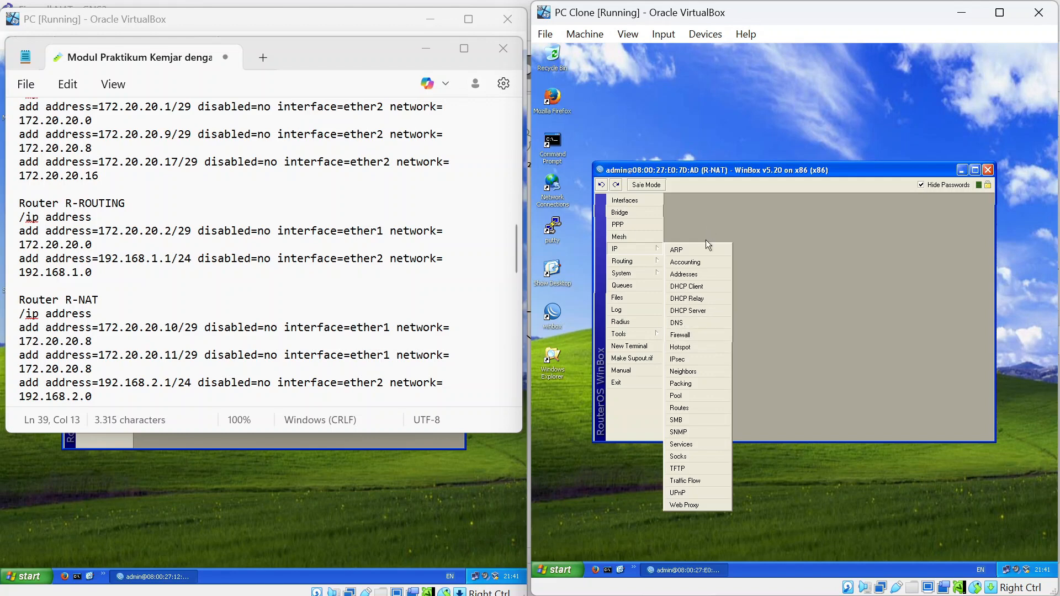
On R-NAT, replace the default 192.168.88.1 address with 172.20.20.10/29 on ether1.
left_click(683, 274)
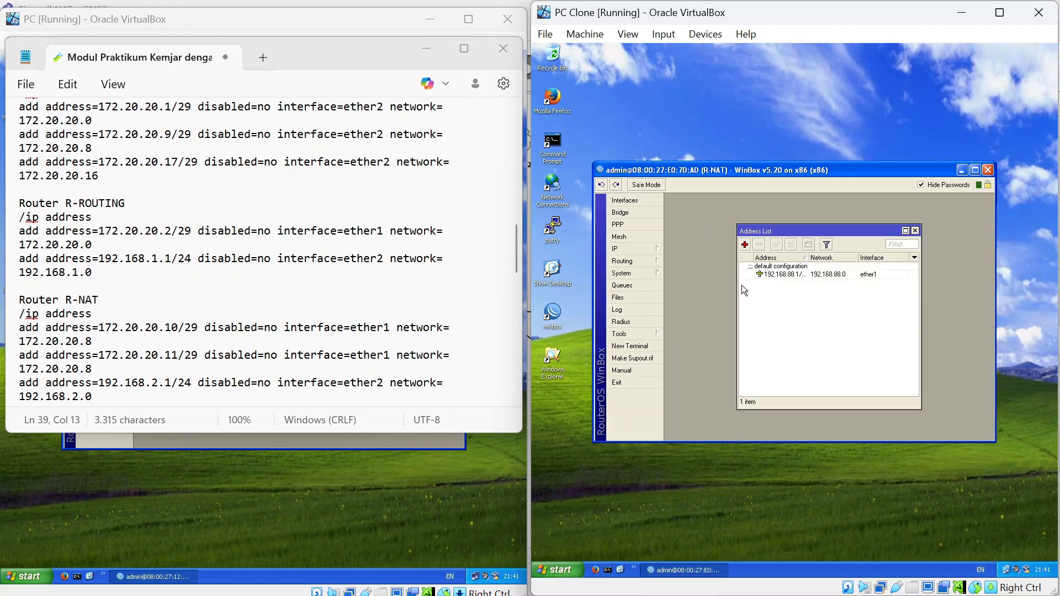
left_click(781, 272)
left_click(760, 245)
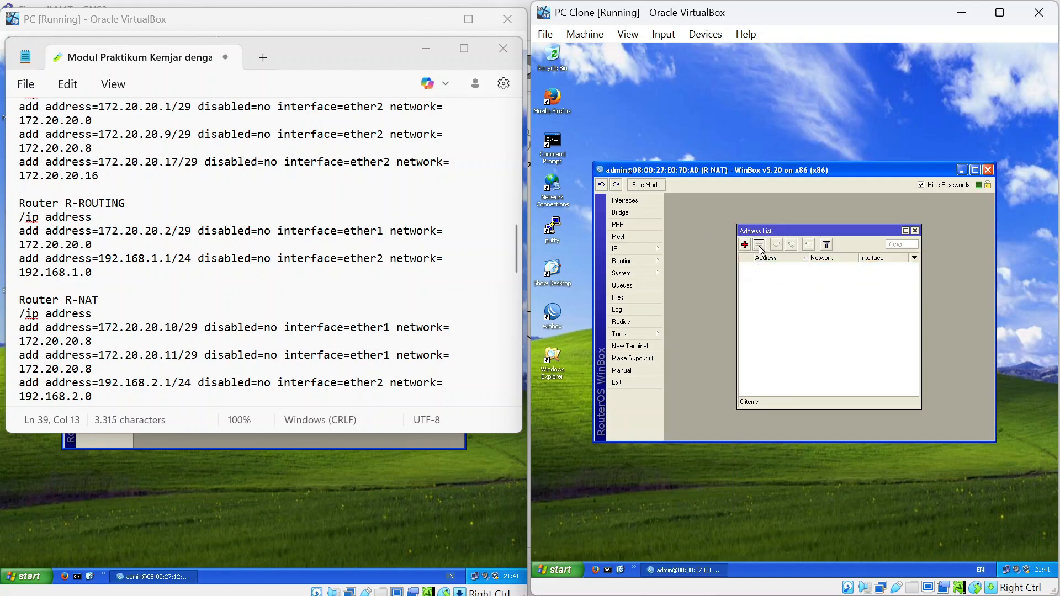
left_click(745, 245)
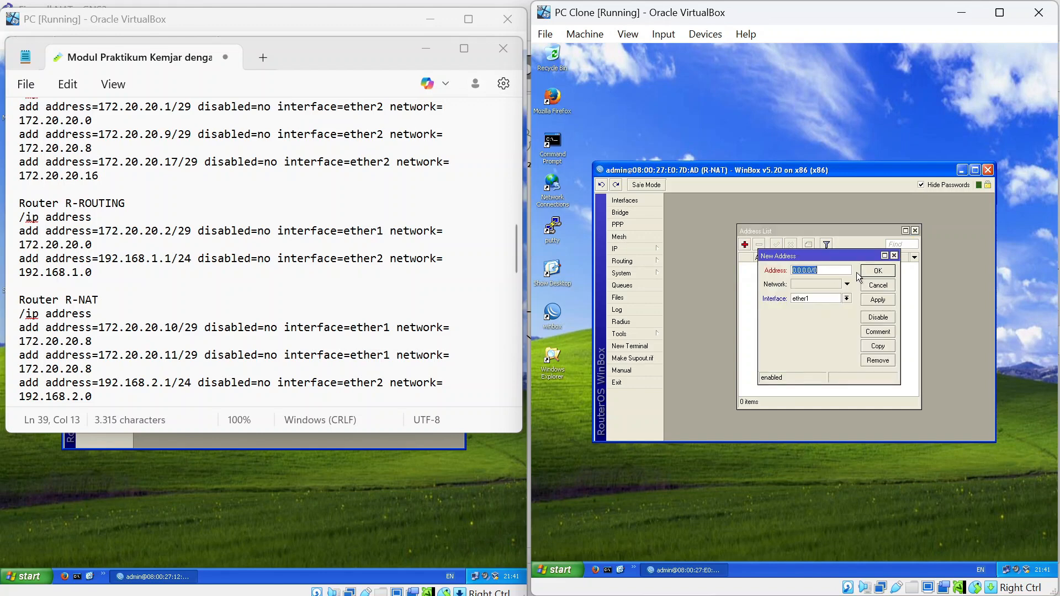
type("172.20.20.10/29")
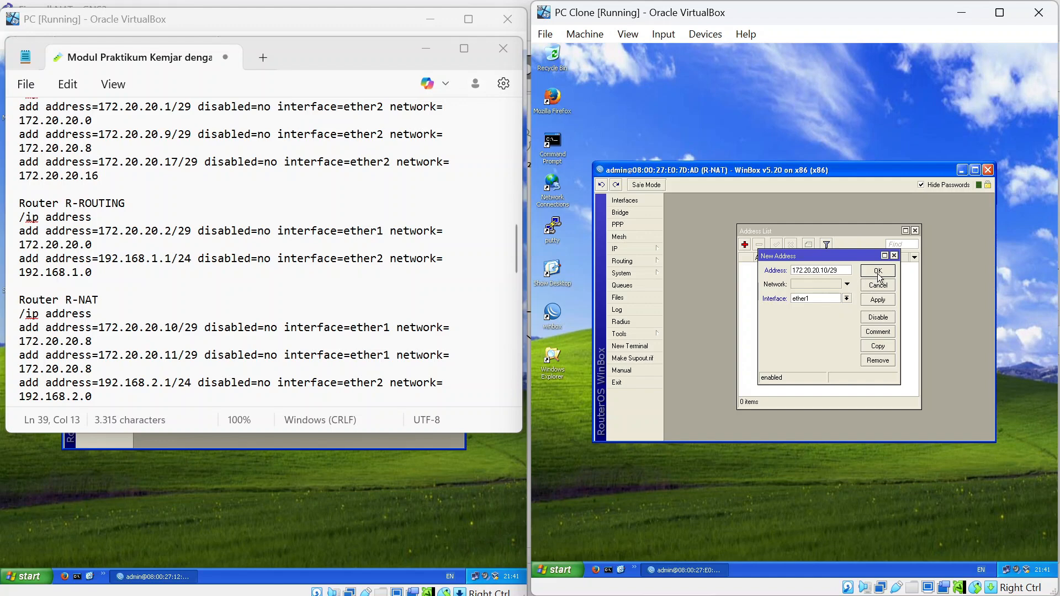
left_click(878, 275)
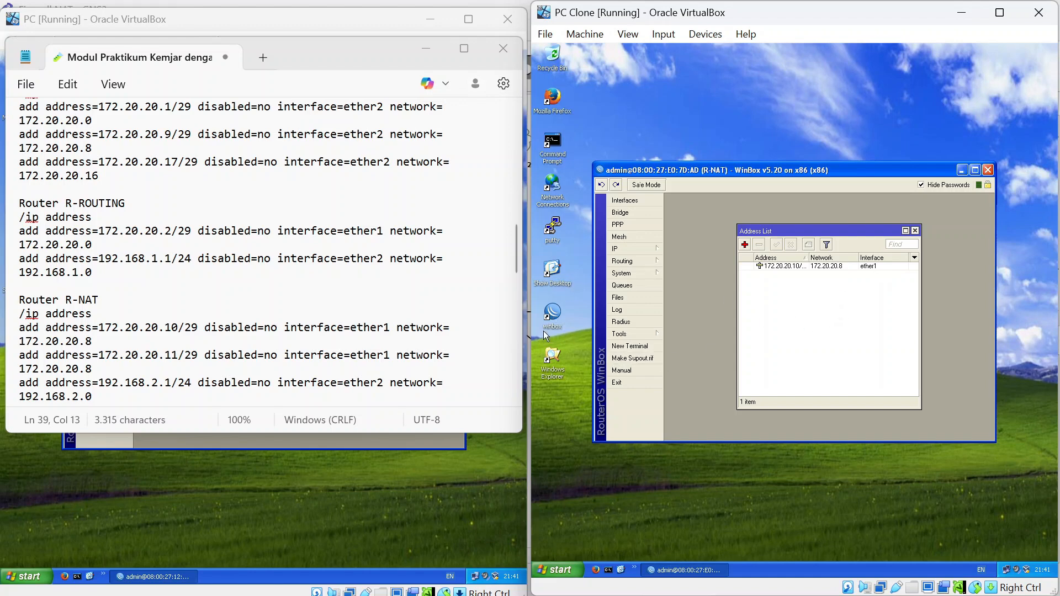
Add 172.20.20.11/29 on ether1 and 192.168.2.1/24 on ether2.
left_click(745, 245)
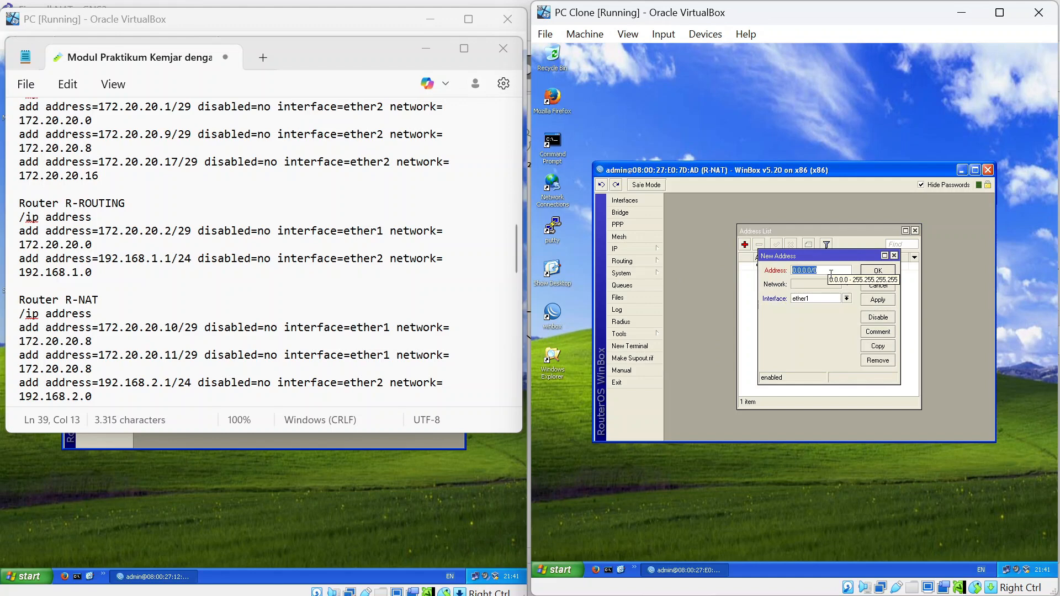
type("172.20")
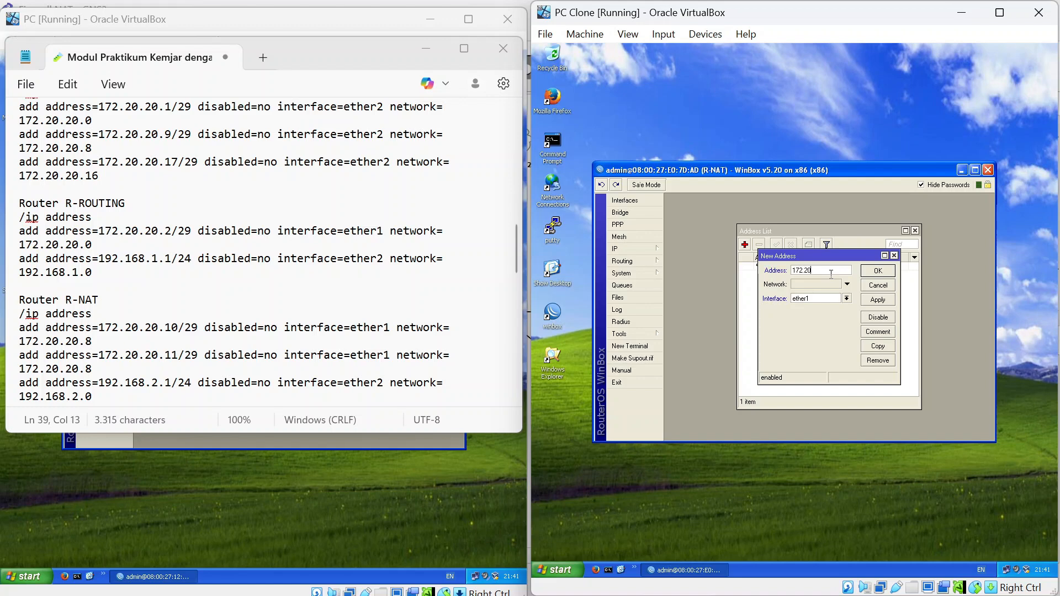
type(".20.11/29")
left_click(883, 274)
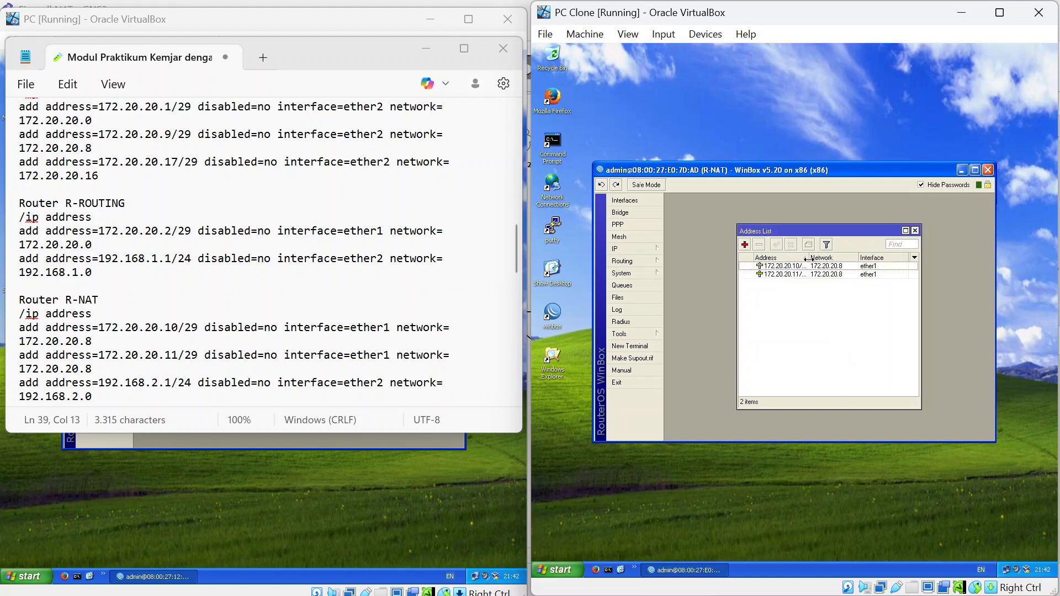
left_click_drag(809, 259, 816, 259)
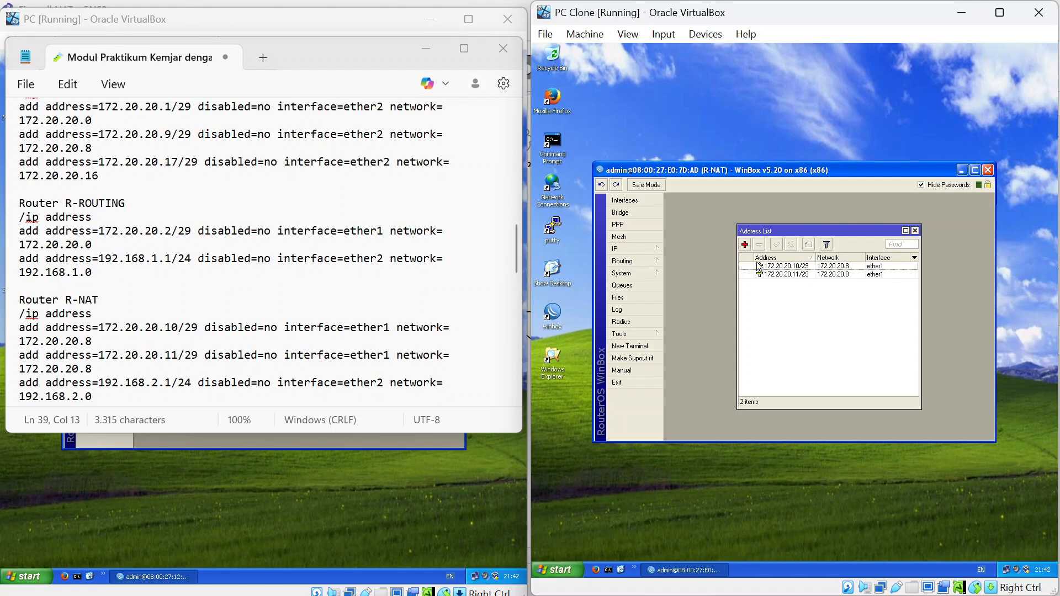
left_click(745, 245)
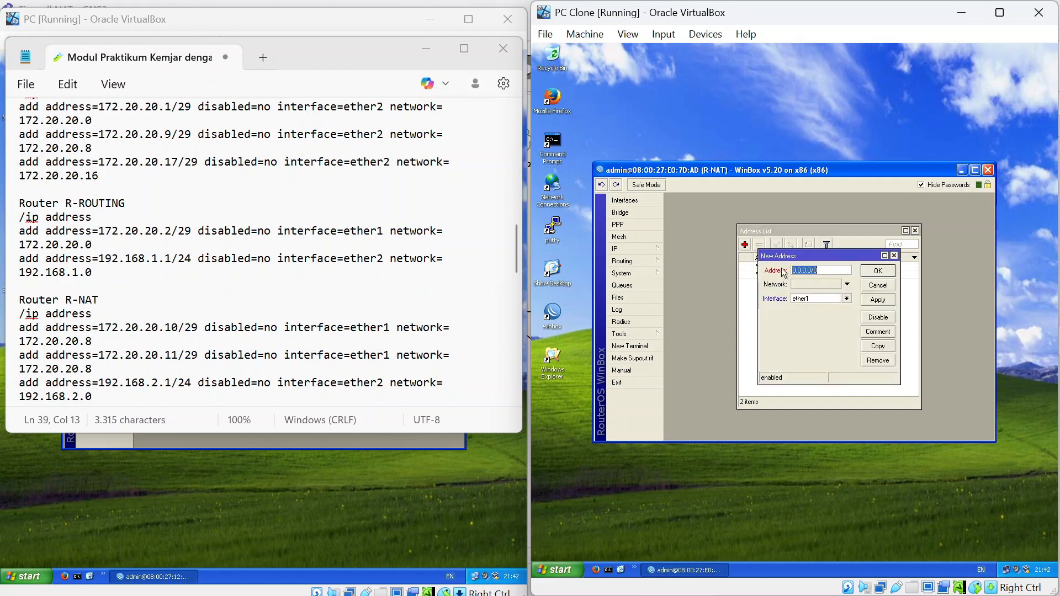
type("192.168.2.1/24")
left_click(848, 299)
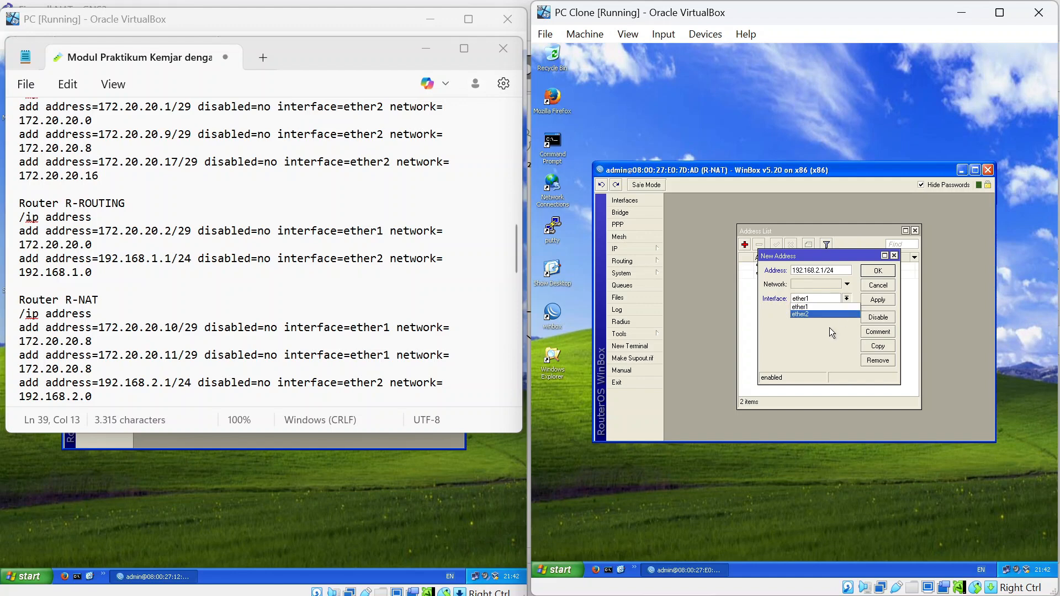
left_click(833, 315)
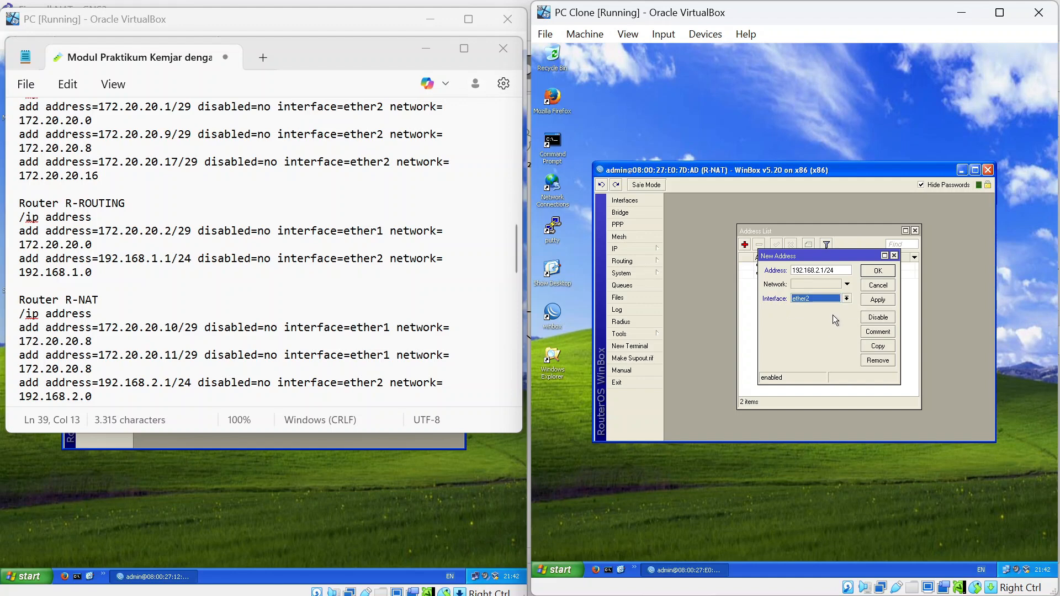
left_click(877, 272)
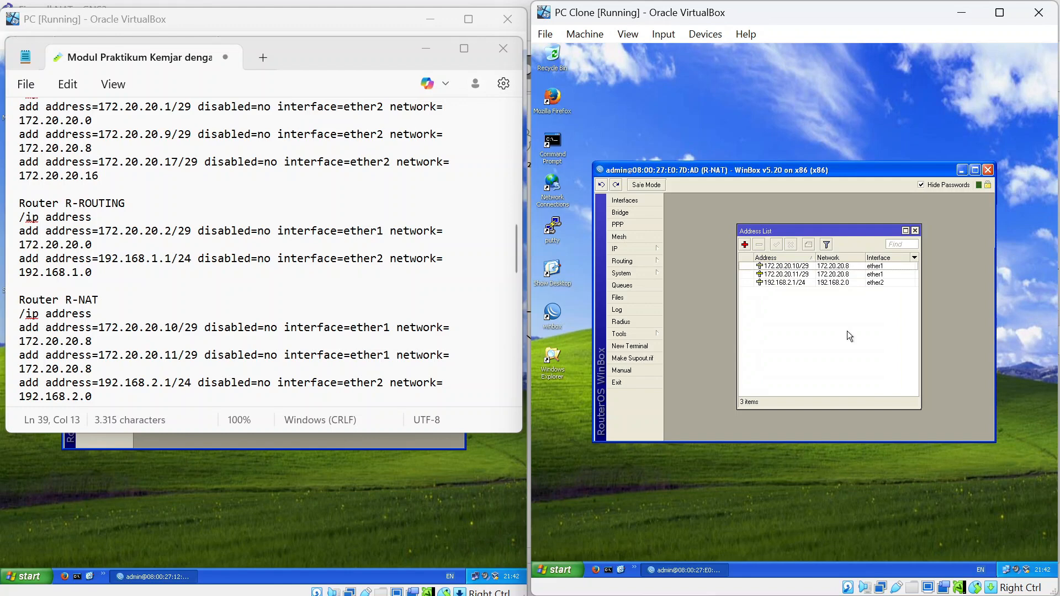
scroll(265, 251, "down", 3)
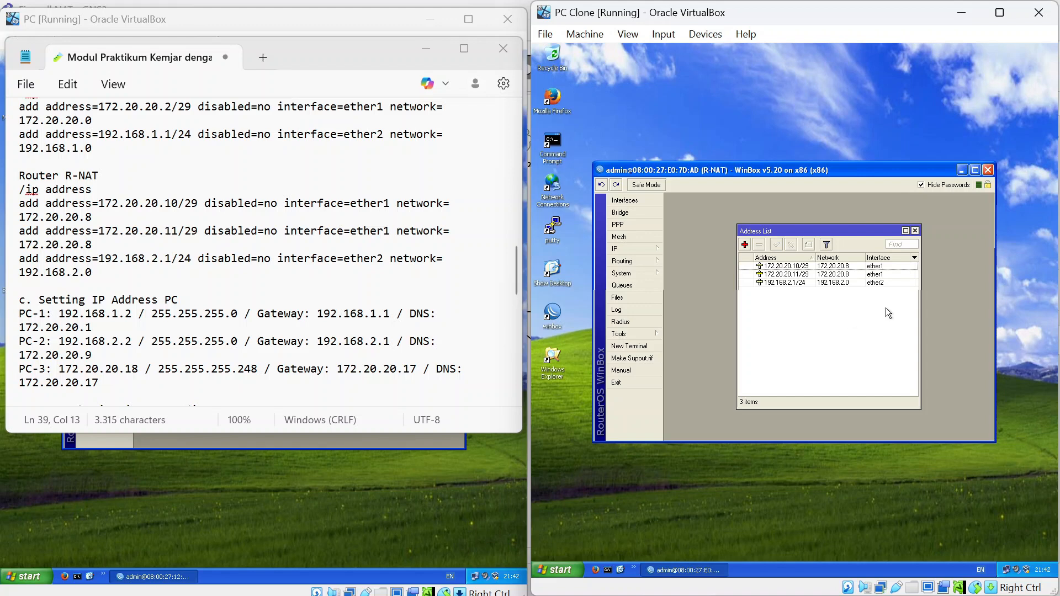
Snap the lab PDF left beside PC Clone and scroll to page 3's PC addressing and NAT steps.
key("alt+Tab")
key("alt+shift+Tab")
key("alt+Tab")
key("alt+Tab")
key("alt+Tab")
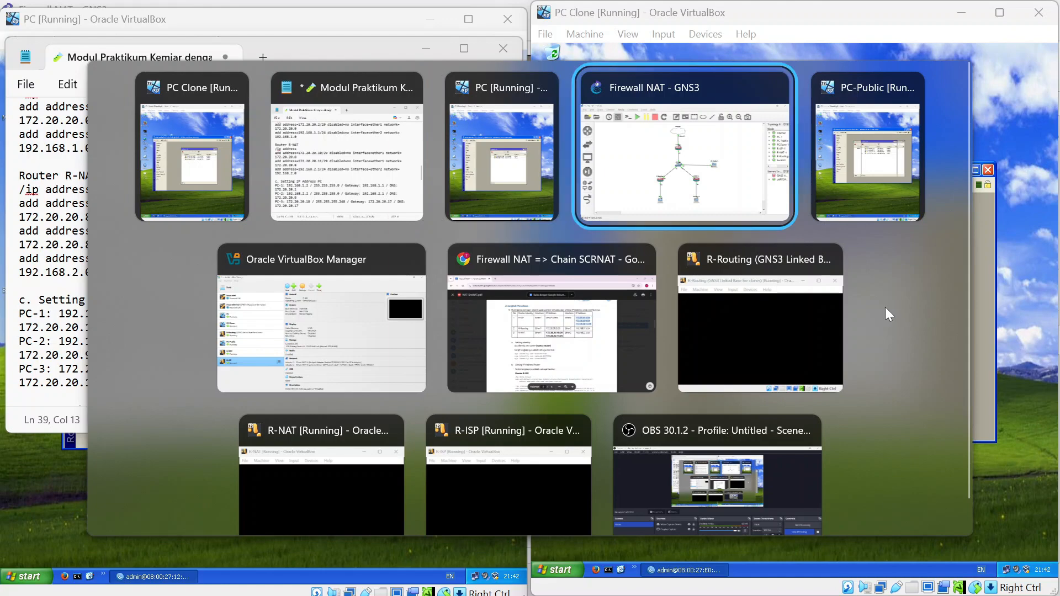
key("alt+Tab")
key("alt+Tab")
key("alt+Tab")
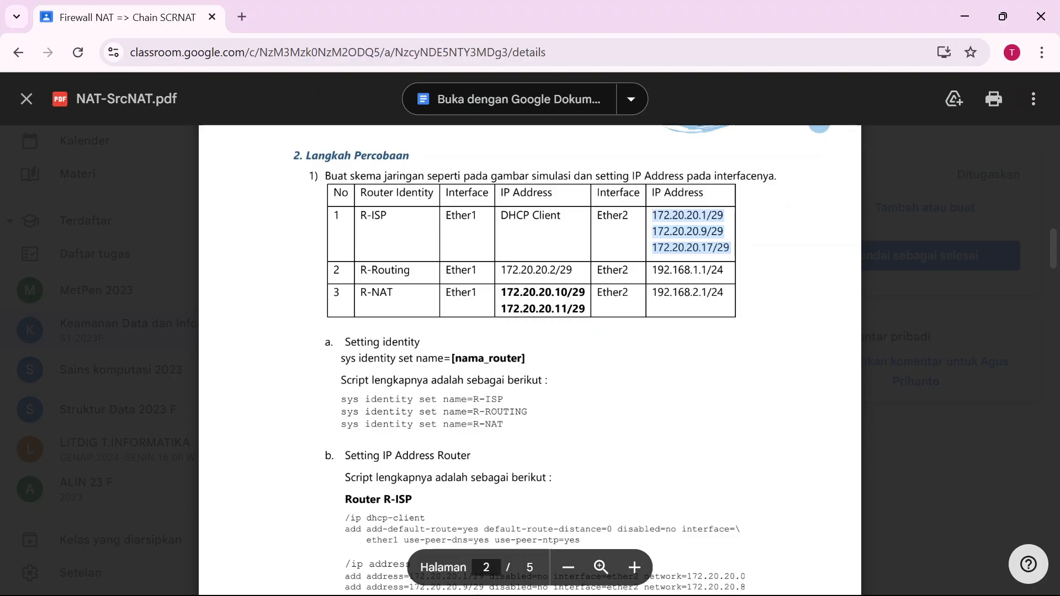
key("super+Left")
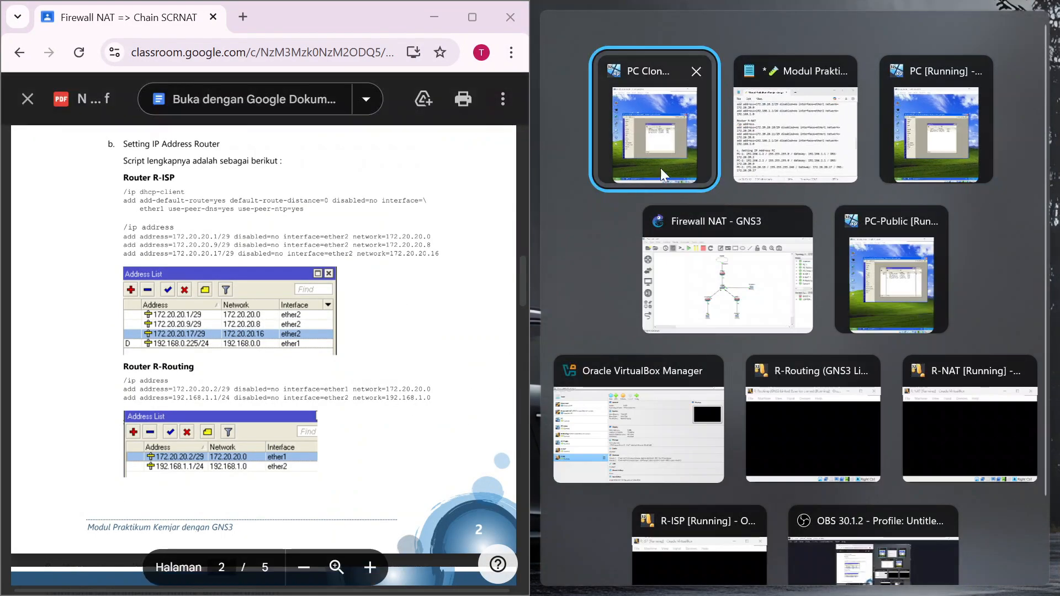
left_click(661, 167)
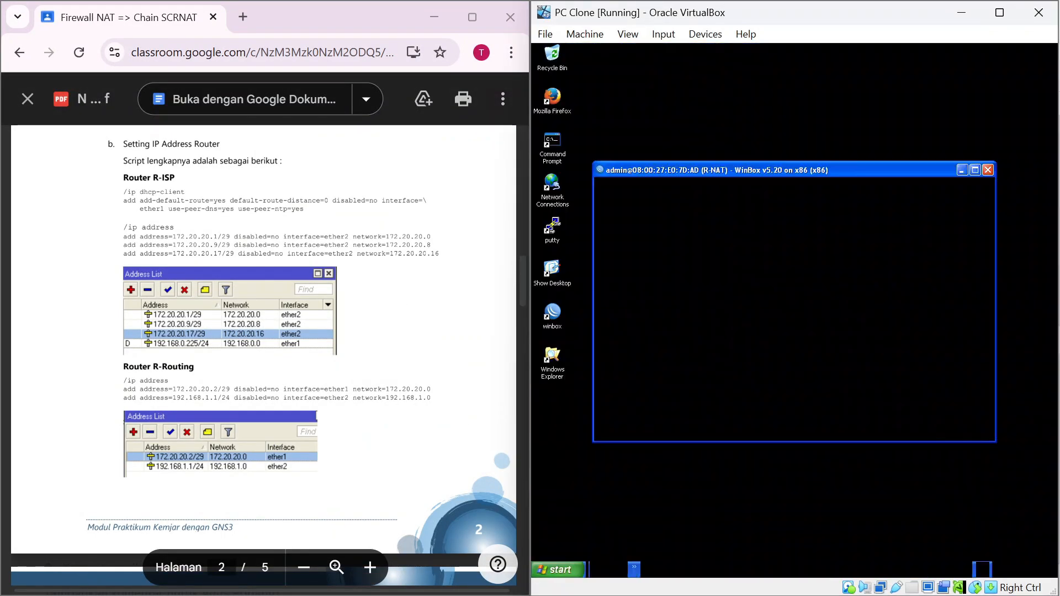
scroll(264, 298, "up", 1)
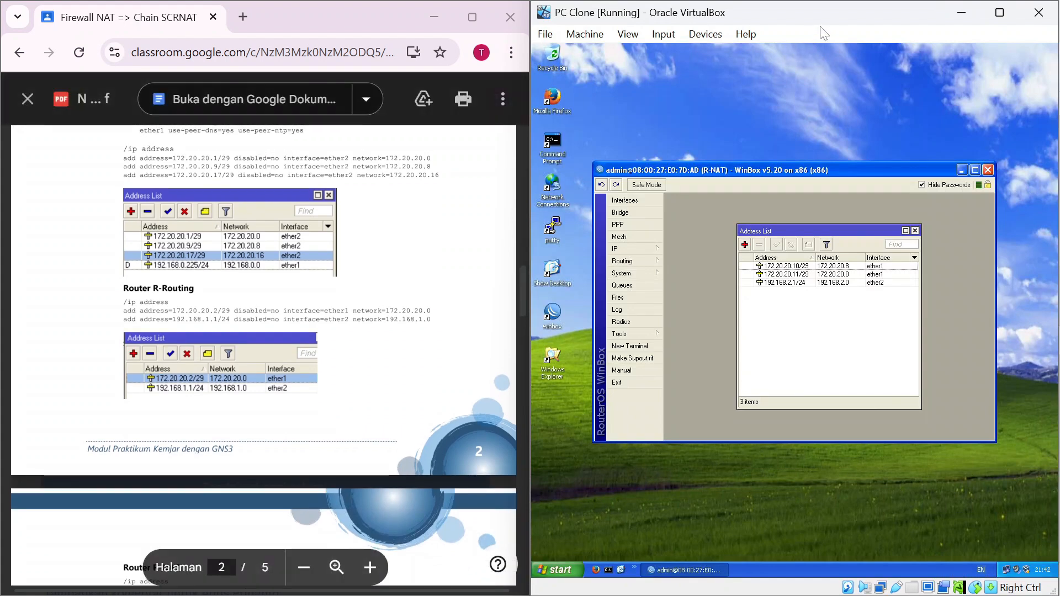
mouse_move(822, 22)
left_mouse_down()
mouse_move(837, 48)
mouse_move(831, 38)
left_mouse_up()
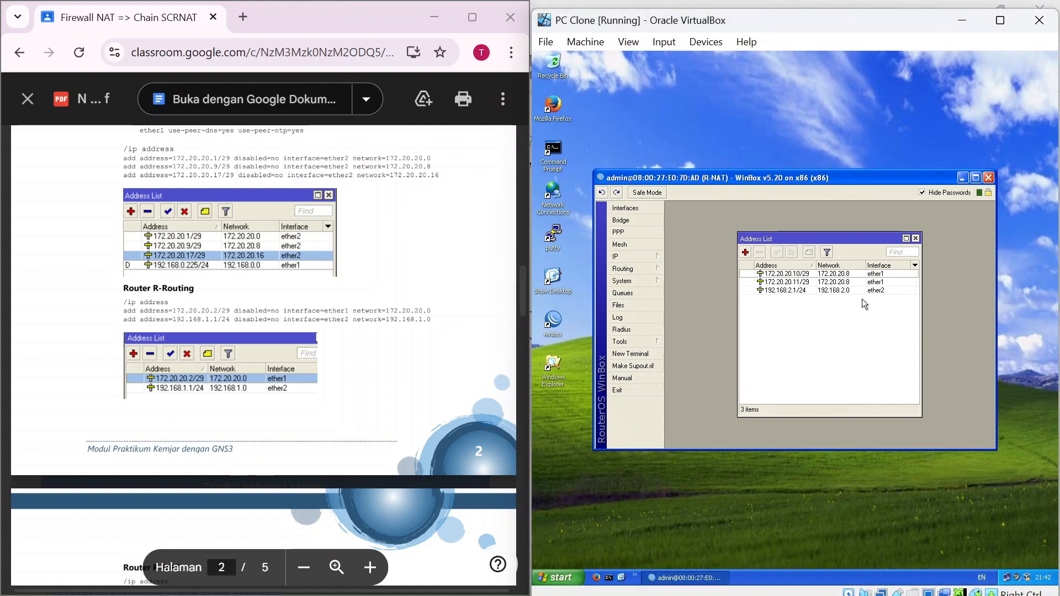
scroll(263, 353, "down", 3)
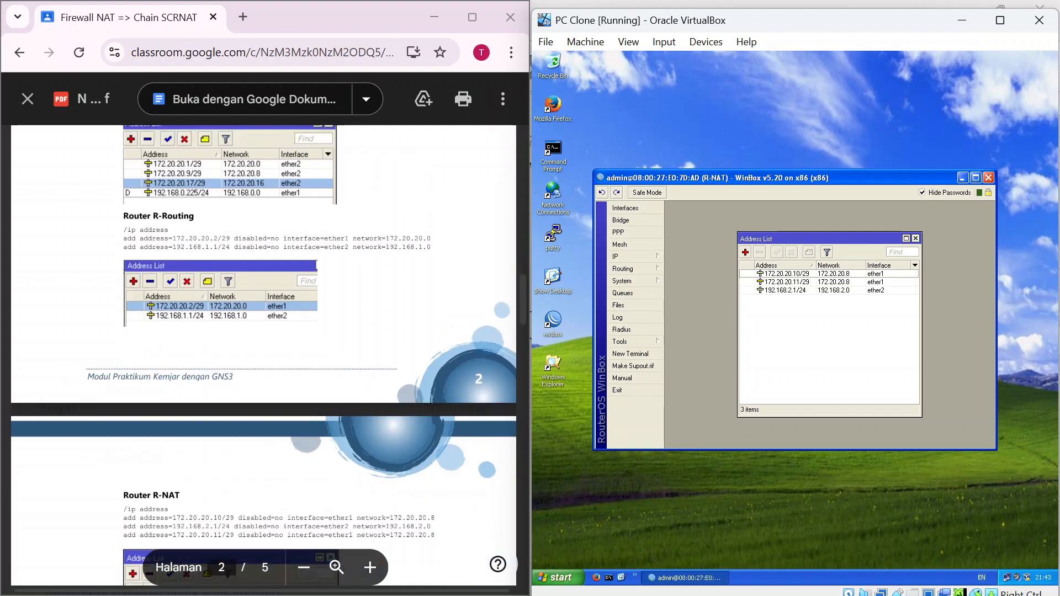
scroll(263, 354, "down", 5)
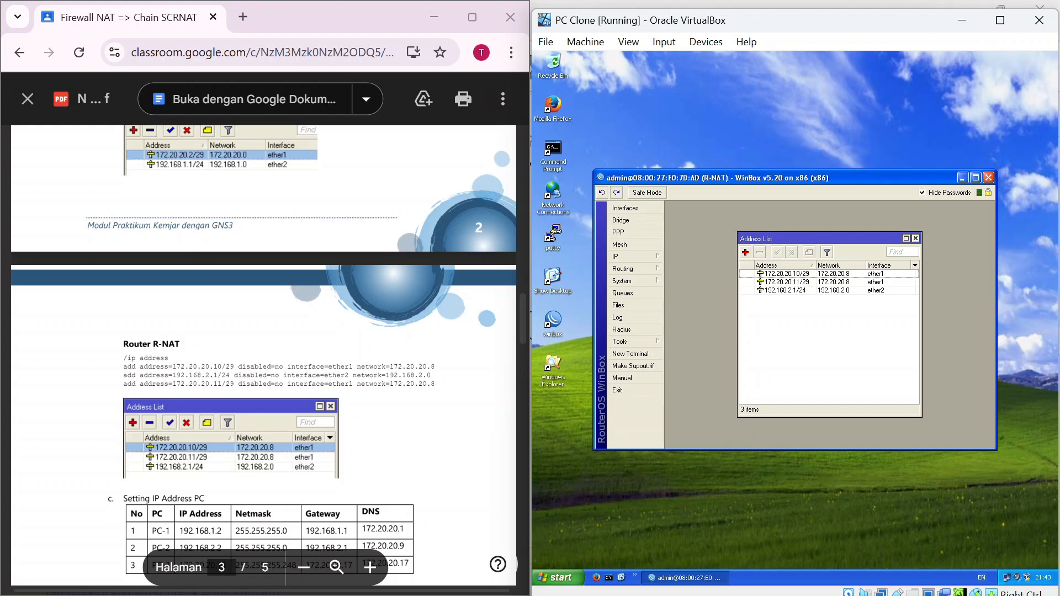
scroll(264, 354, "down", 10)
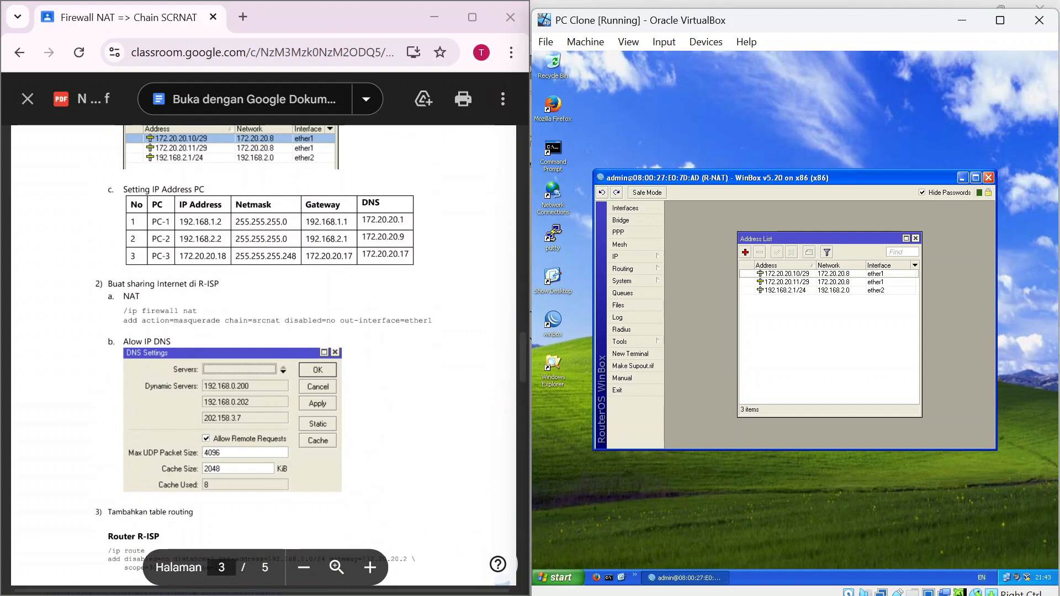
key("alt+Tab")
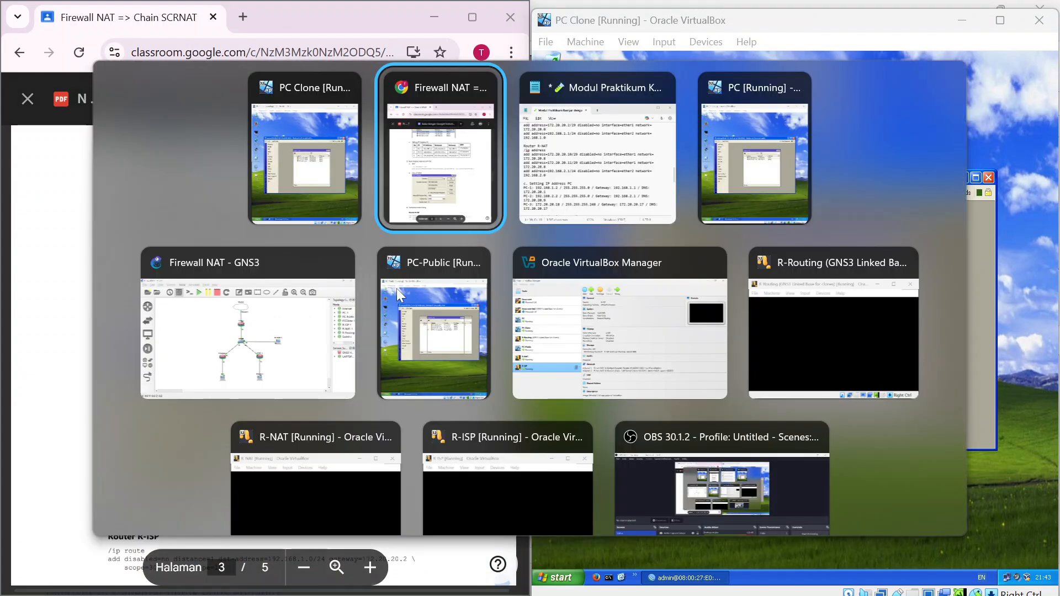
Scroll Notepad to the NAT and routing sections and move it over the right half.
key("alt+Tab")
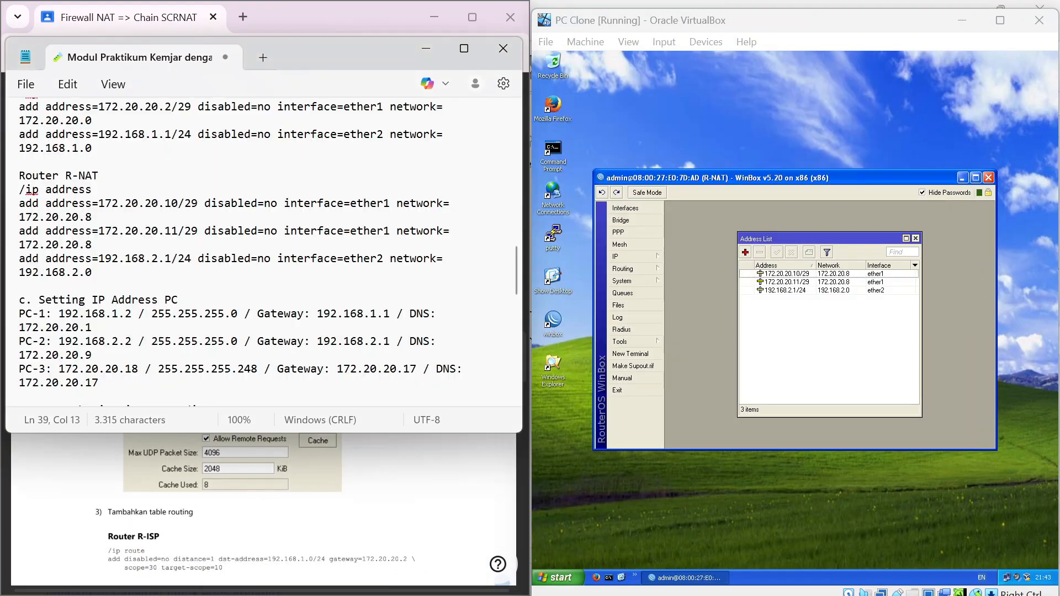
scroll(262, 243, "down", 5)
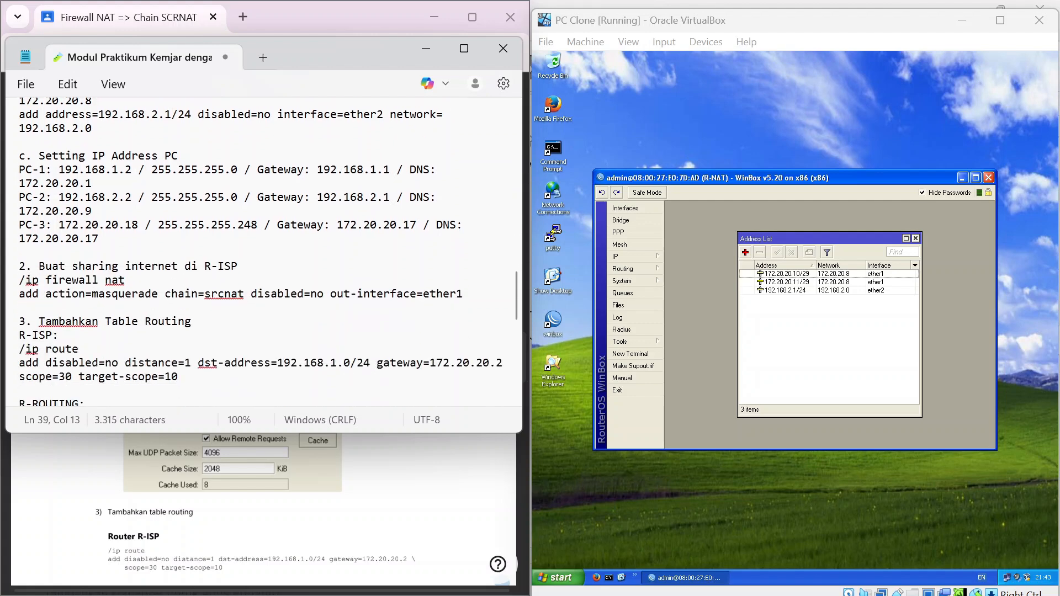
scroll(263, 243, "up", 2)
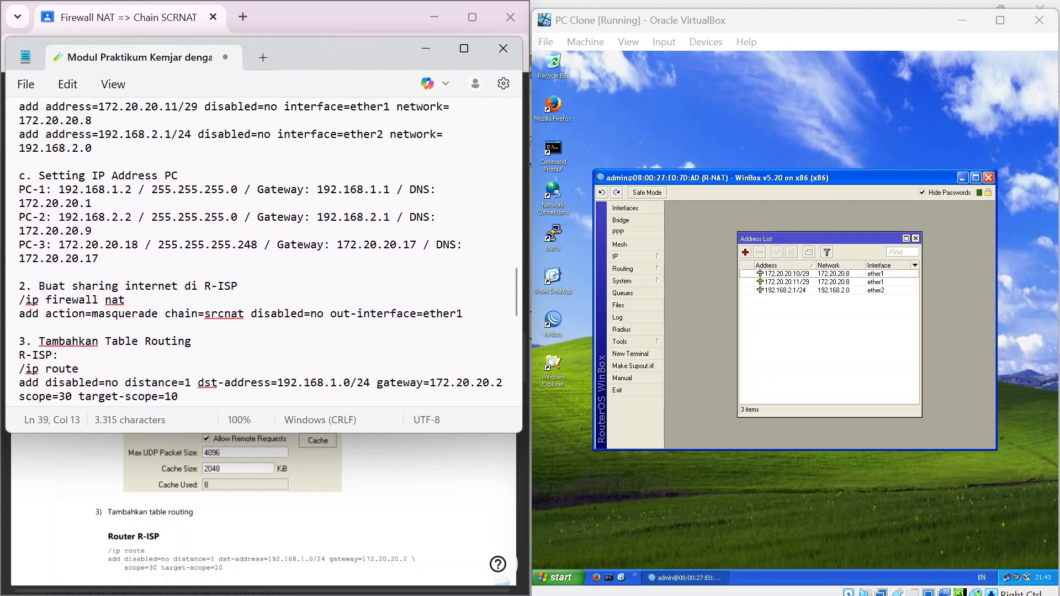
scroll(263, 243, "down", 1)
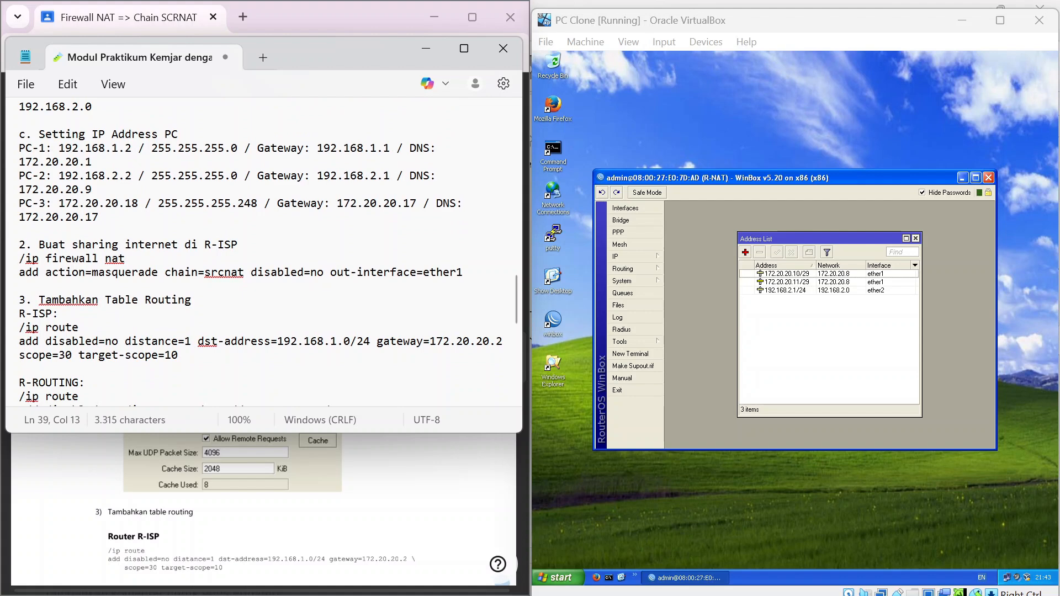
key("alt+Tab")
key("Tab")
key("Tab")
key("Tab")
key("Tab")
key("Tab")
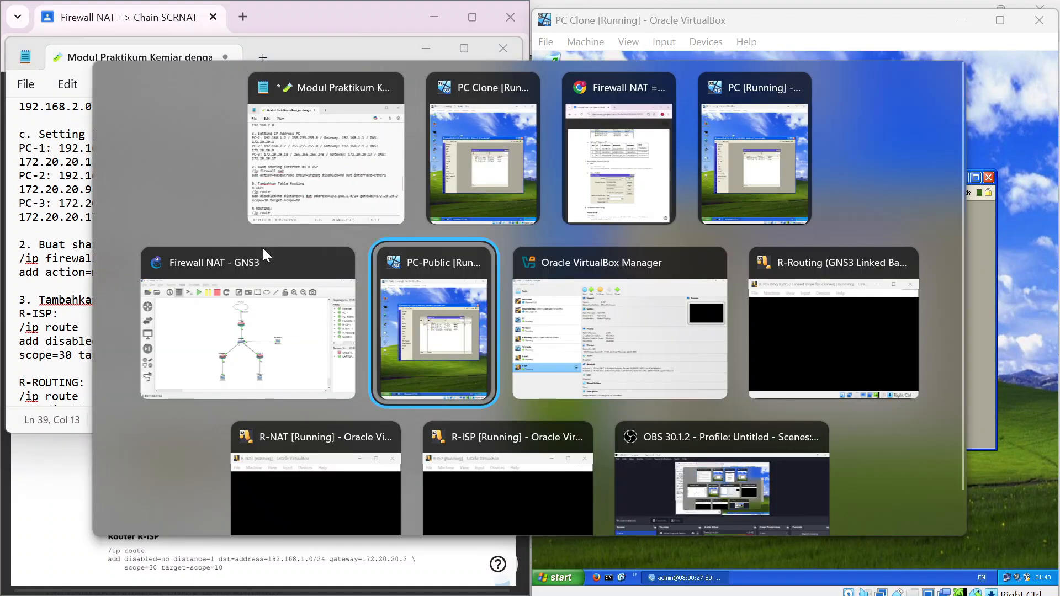
key("shift+Tab")
key("shift+Tab")
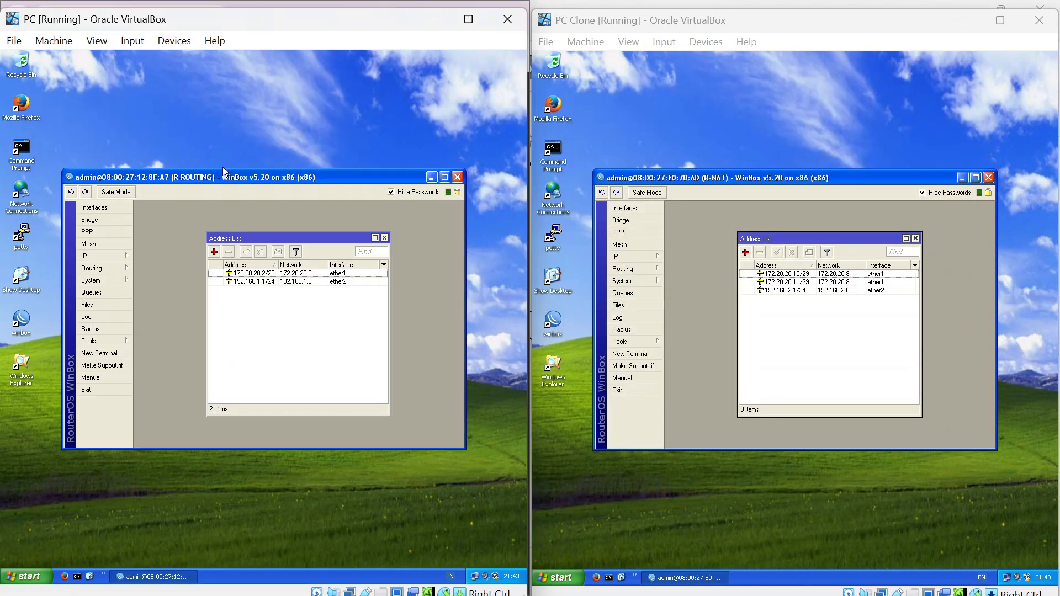
key("alt+Tab")
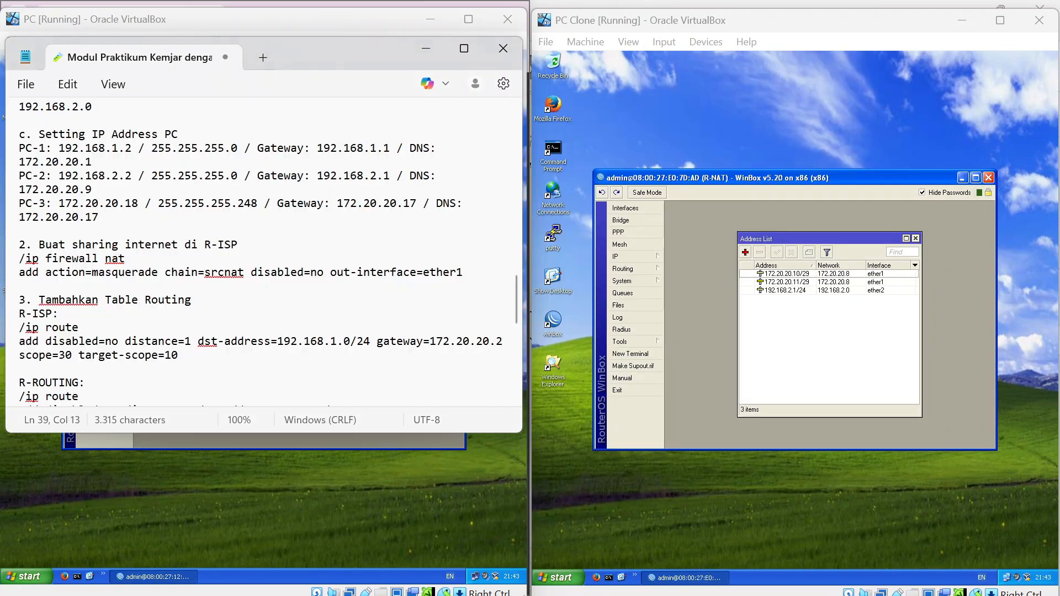
left_click_drag(283, 47, 833, 75)
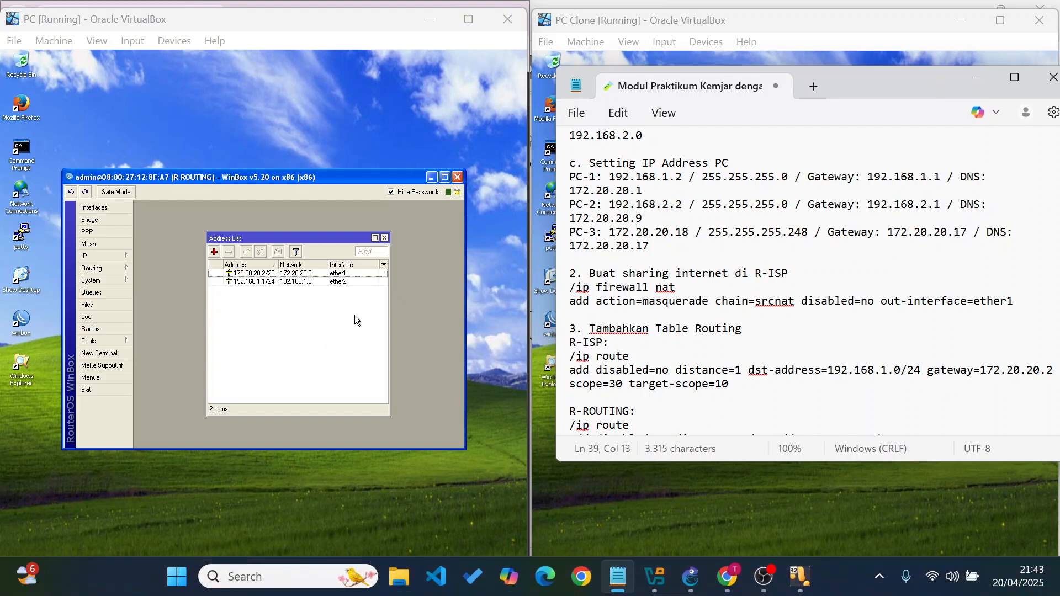
Minimize WinBox and confirm the PC's TCP/IP: 192.168.1.2/255.255.255.0, gateway 192.168.1.1, DNS 172.20.20.1.
left_click(430, 176)
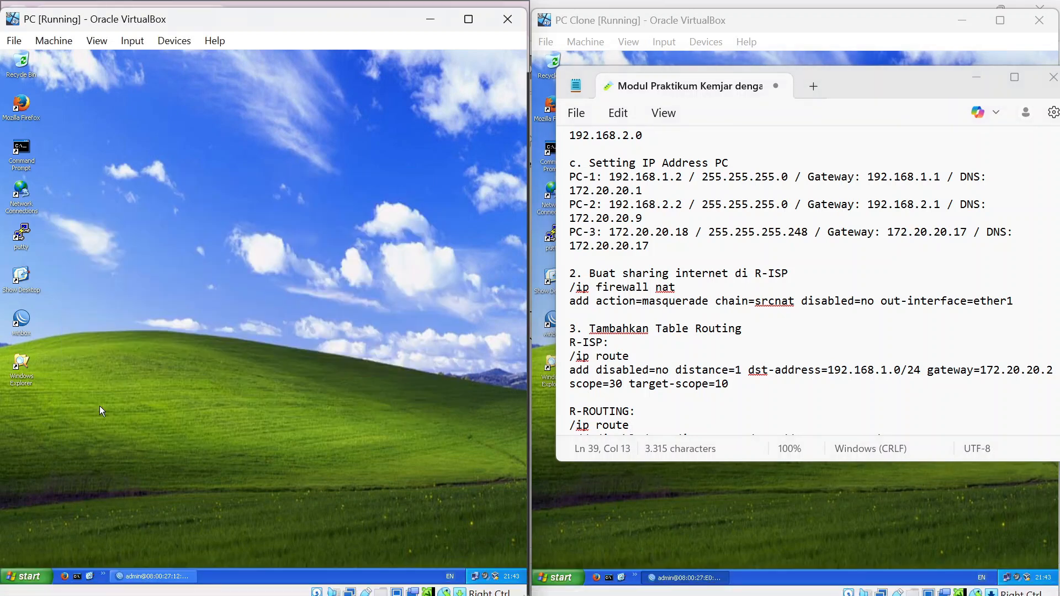
left_click(22, 578)
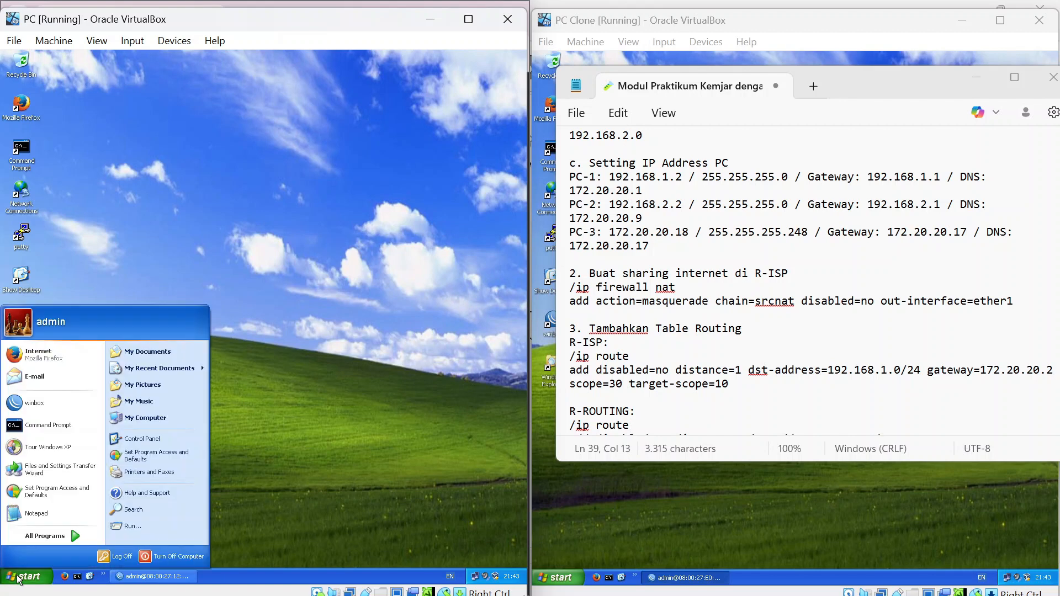
left_click(167, 438)
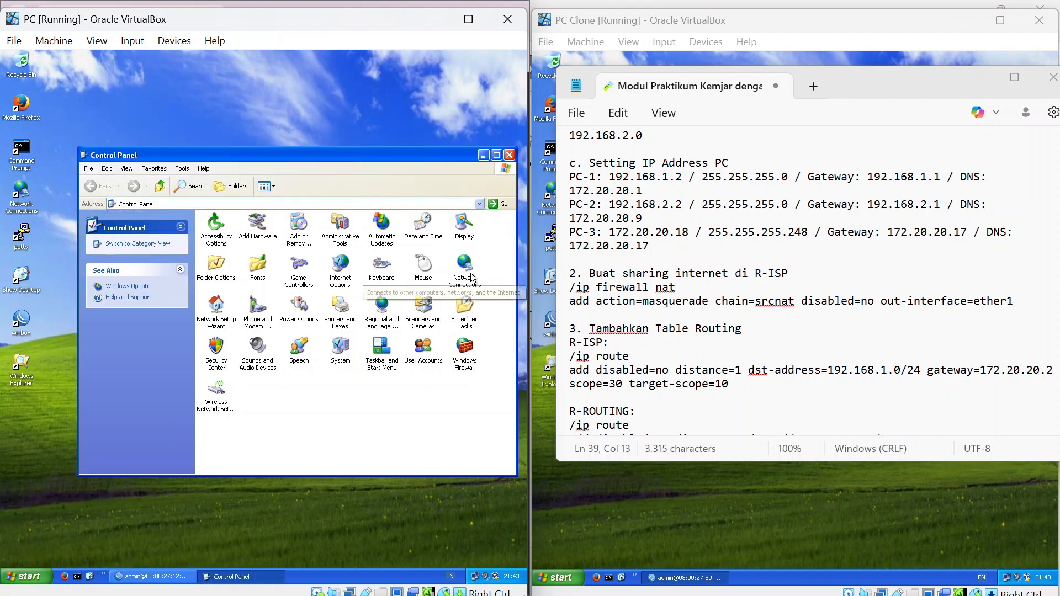
double_click(472, 275)
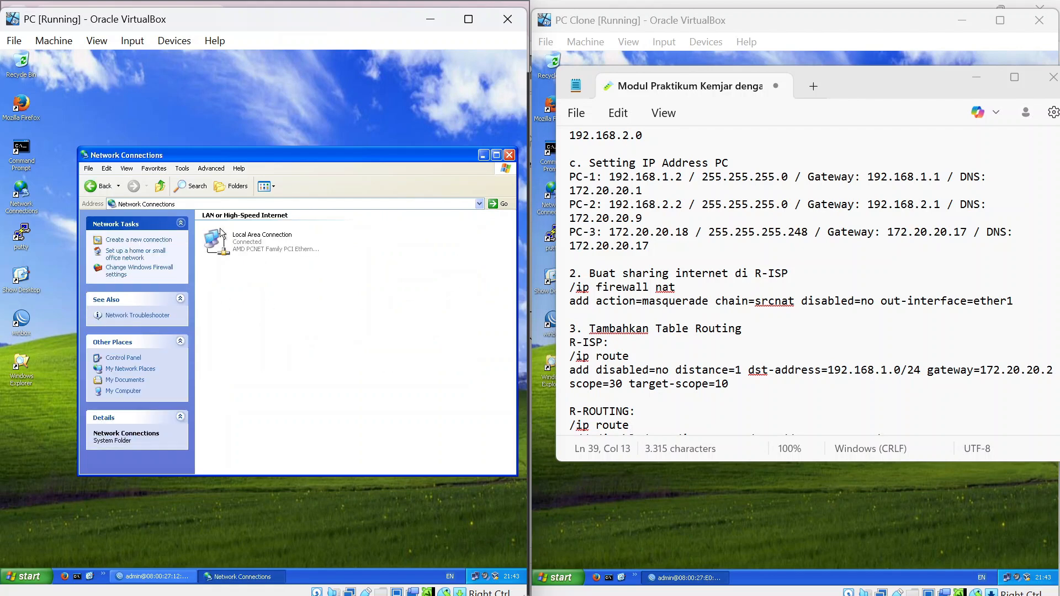
left_click(252, 239)
double_click(251, 239)
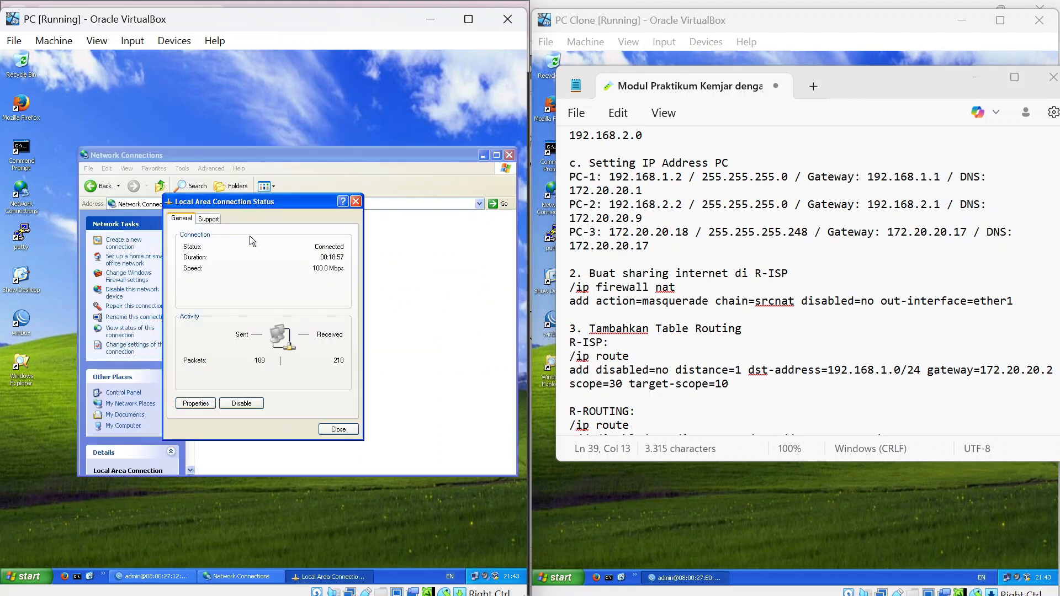
left_click(200, 403)
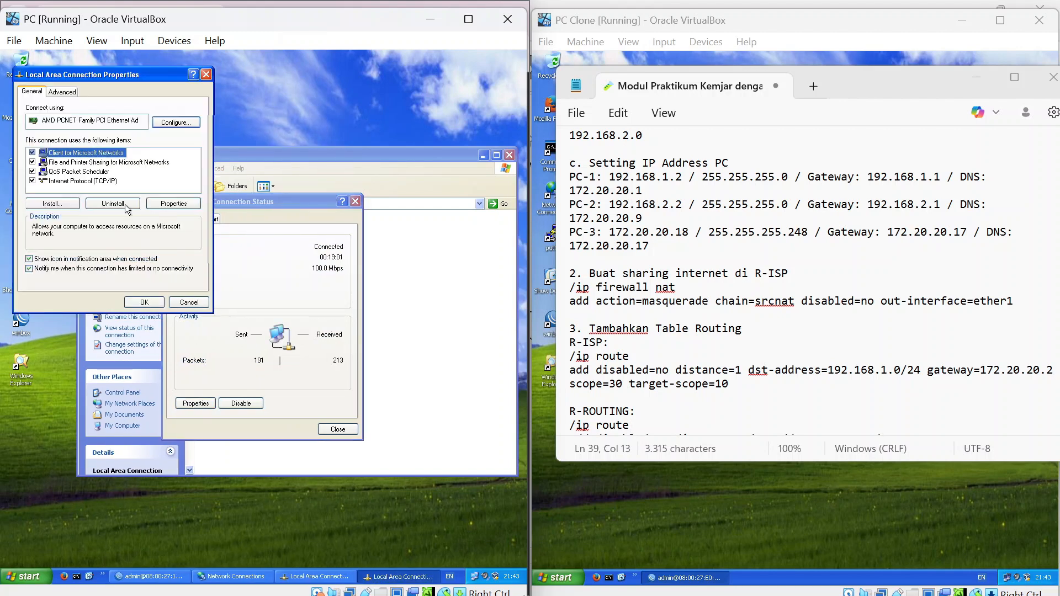
double_click(96, 182)
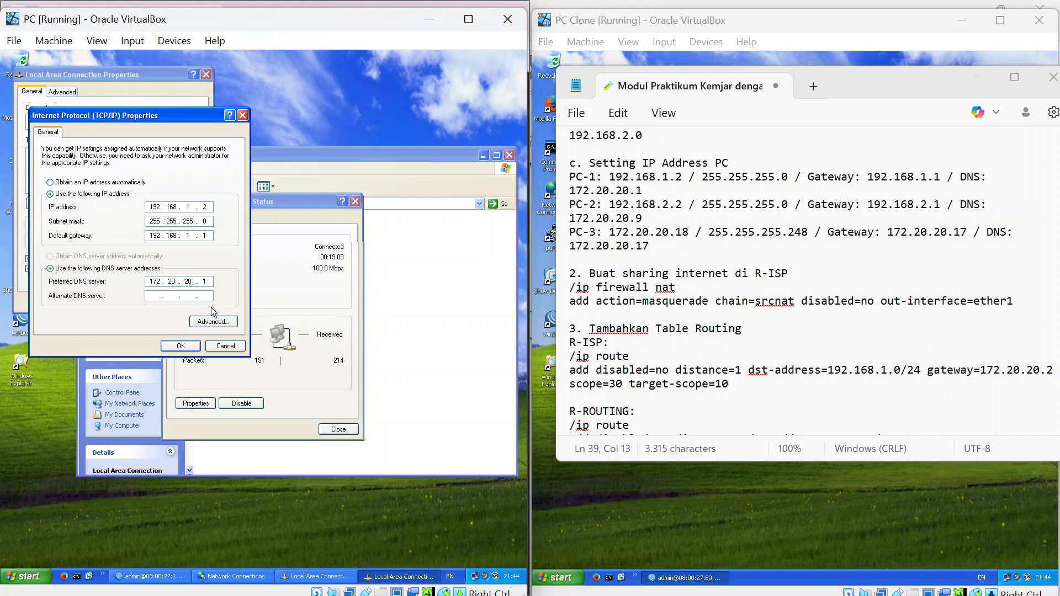
left_click(190, 346)
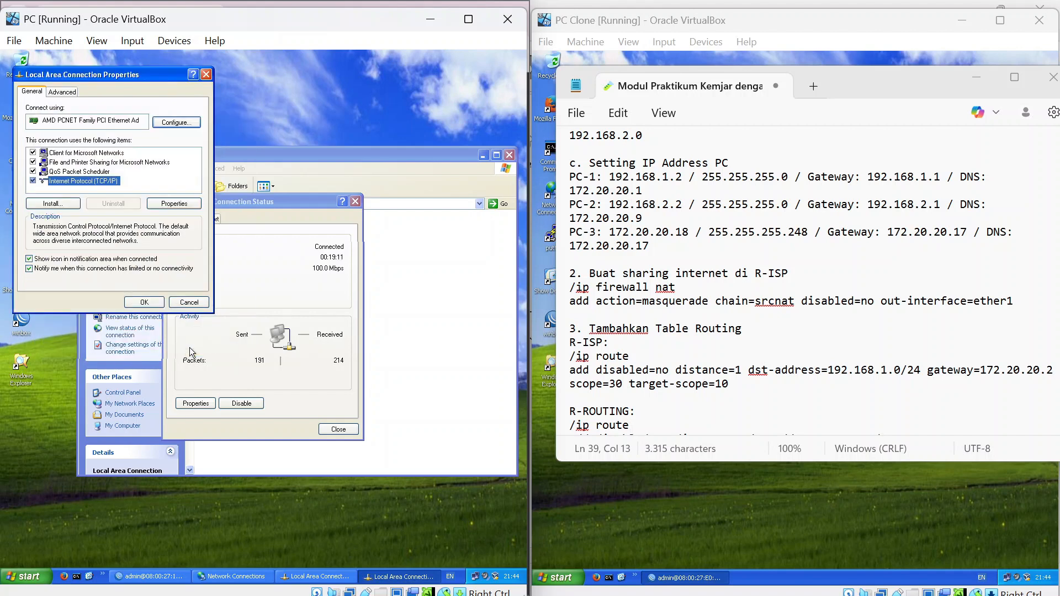
left_click(148, 302)
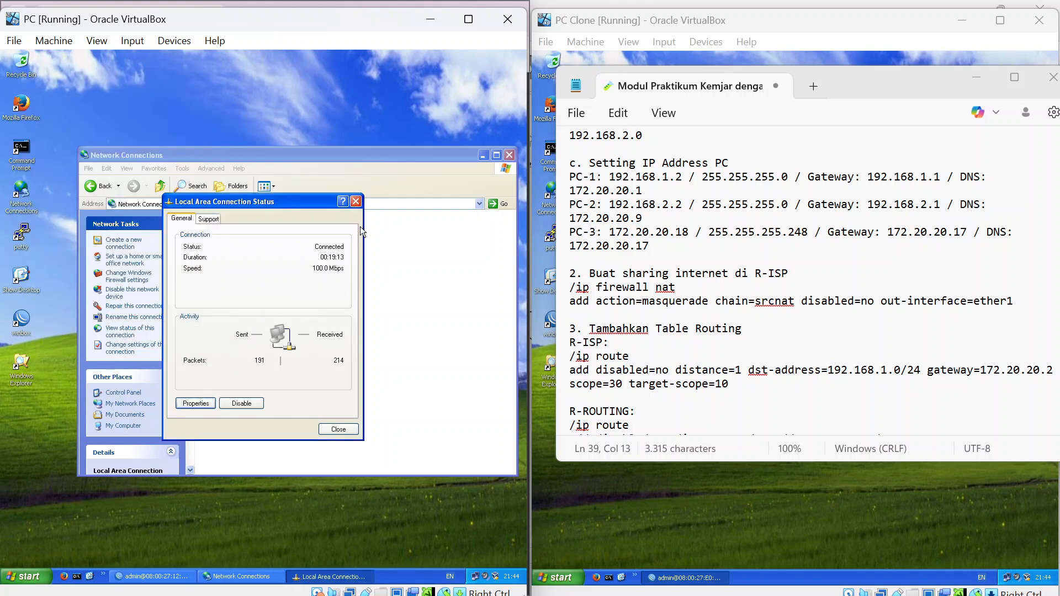
left_click(359, 203)
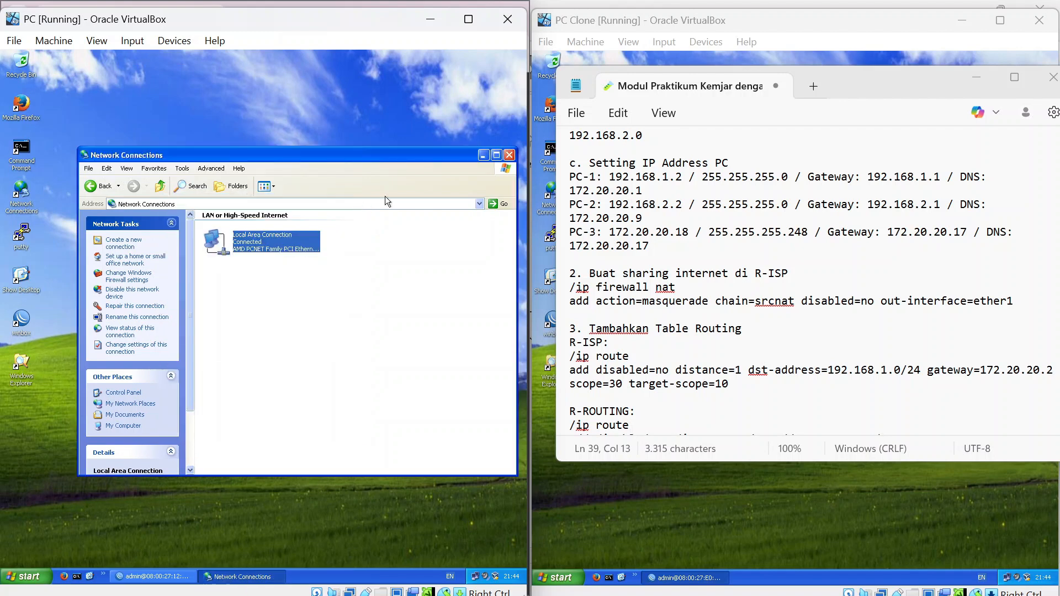
left_click(510, 156)
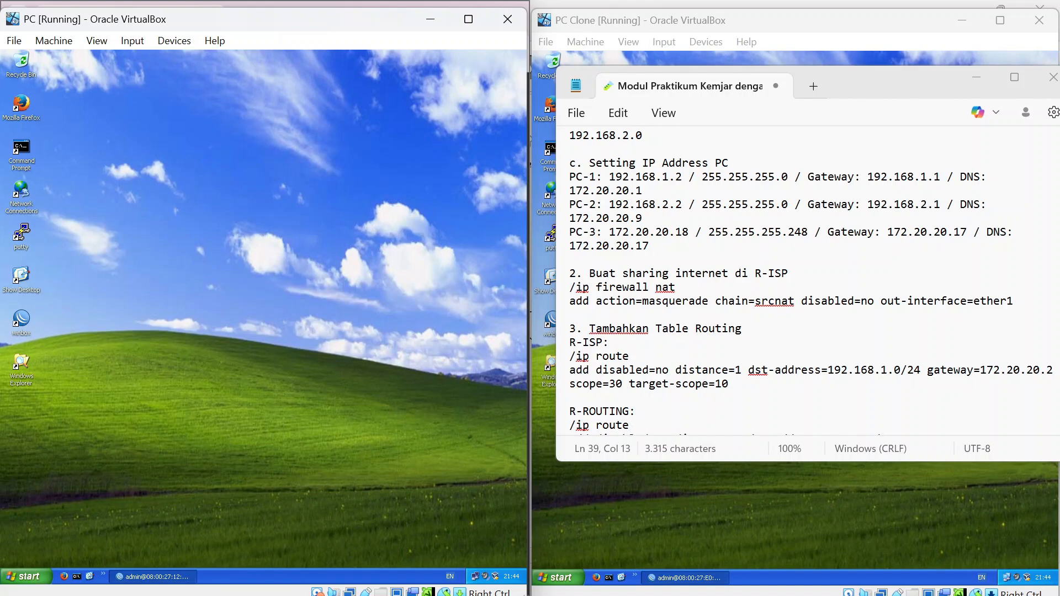
Move the notes left, minimize WinBox, and reach PC Clone's TCP/IP properties.
left_click_drag(851, 82, 313, 101)
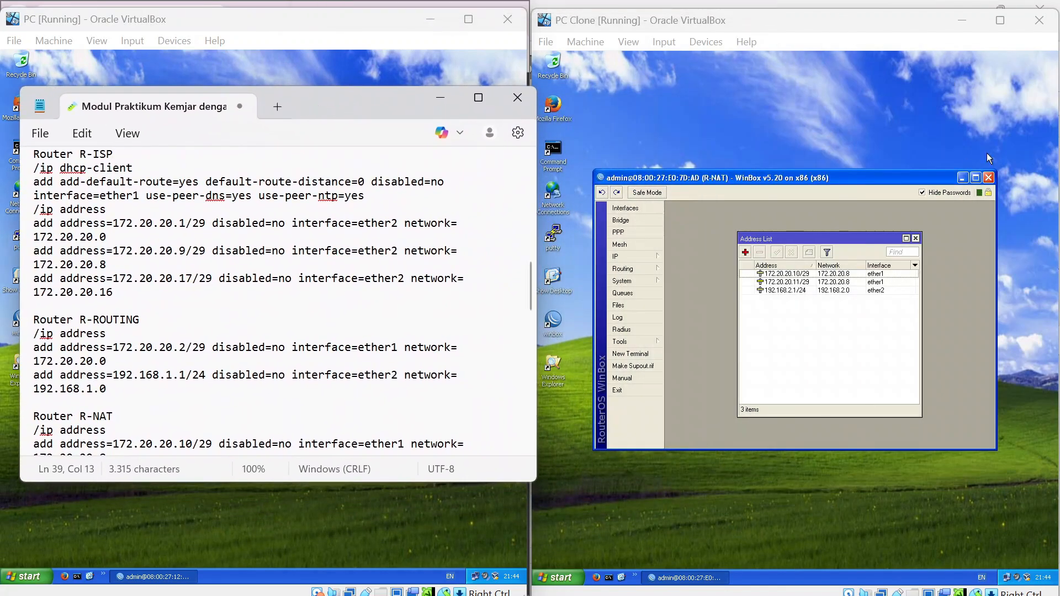
left_click(967, 184)
left_click(964, 180)
left_click(556, 578)
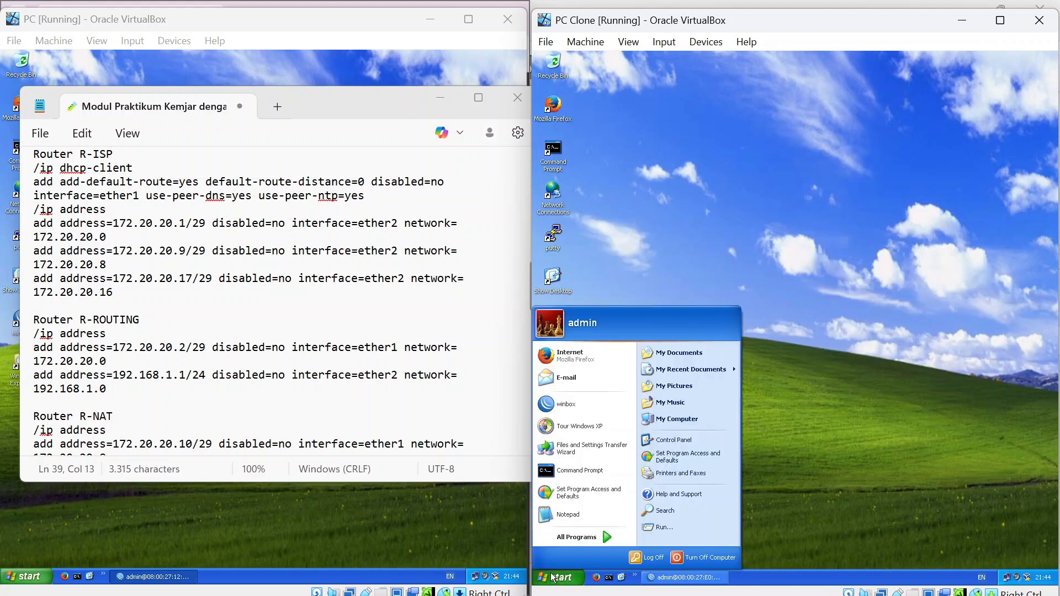
left_click(700, 441)
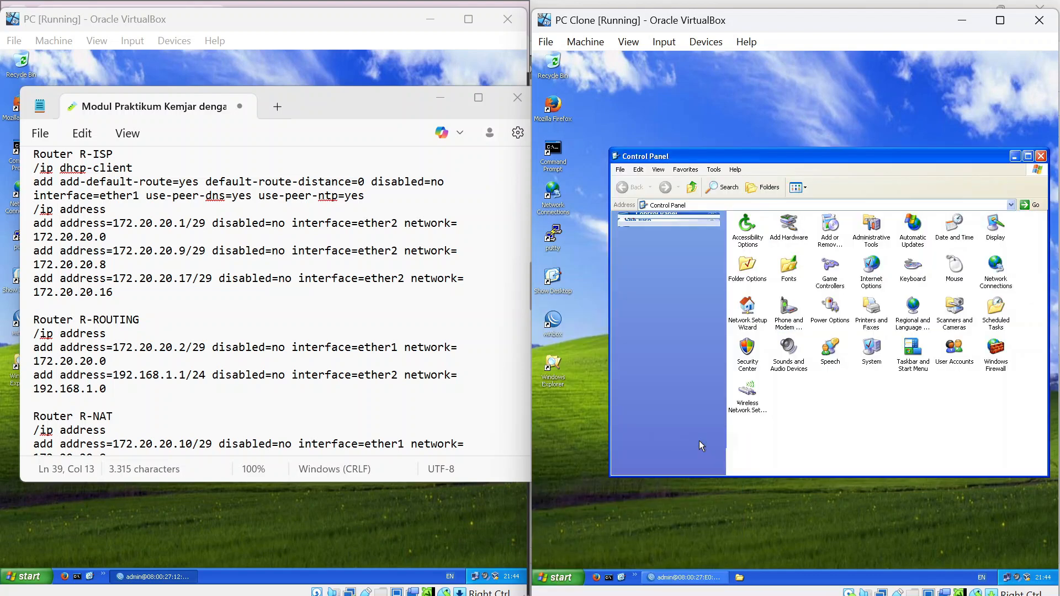
double_click(1006, 266)
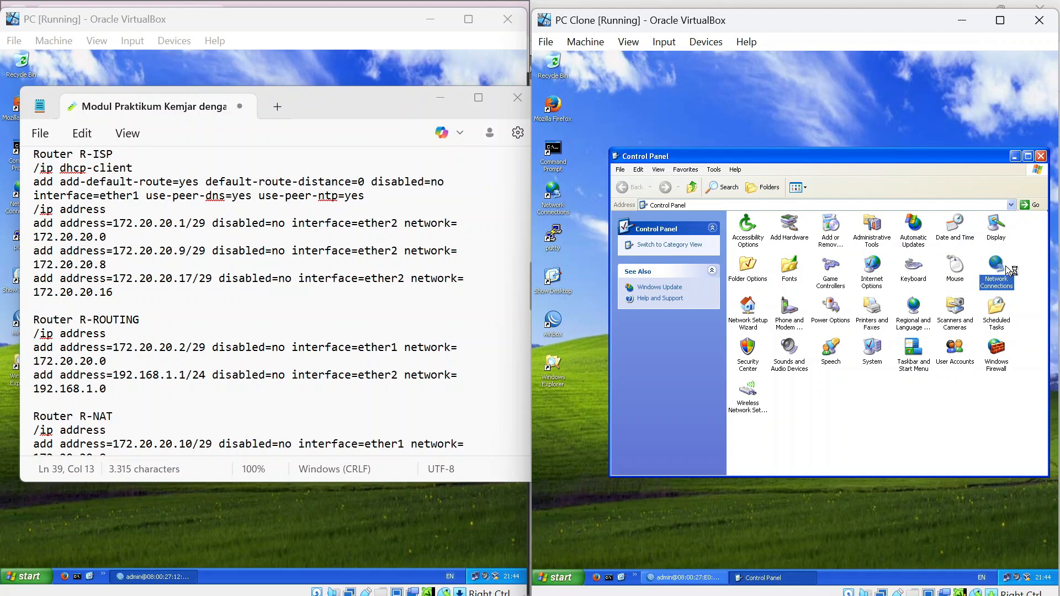
double_click(740, 241)
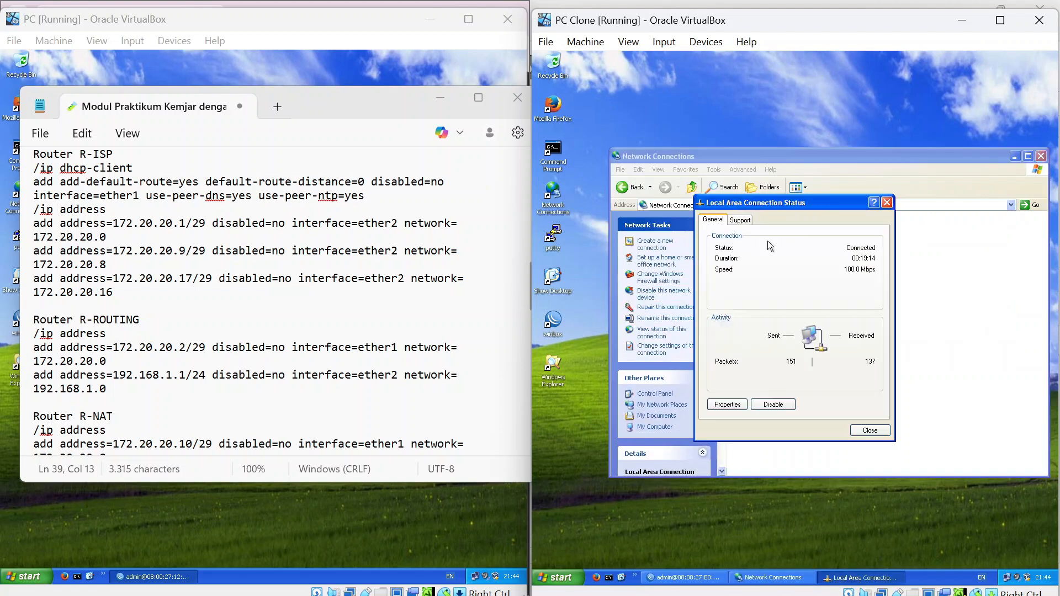
left_click(727, 405)
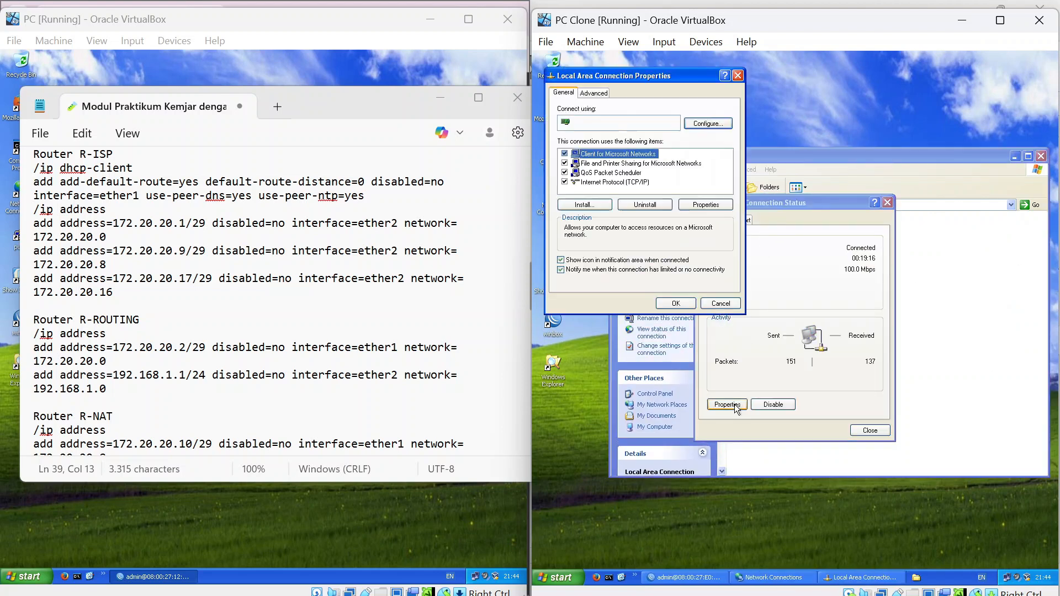
double_click(603, 182)
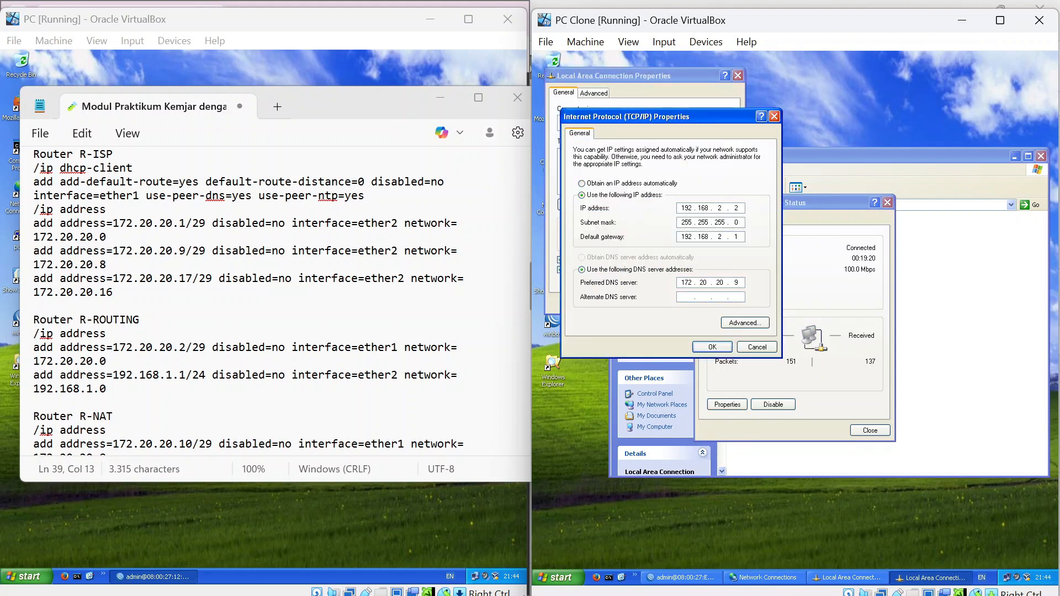
Set PC Clone to 192.168.2.2/255.255.255.0, gateway 192.168.2.1, DNS 172.20.20.9, and close the windows.
scroll(249, 301, "down", 6)
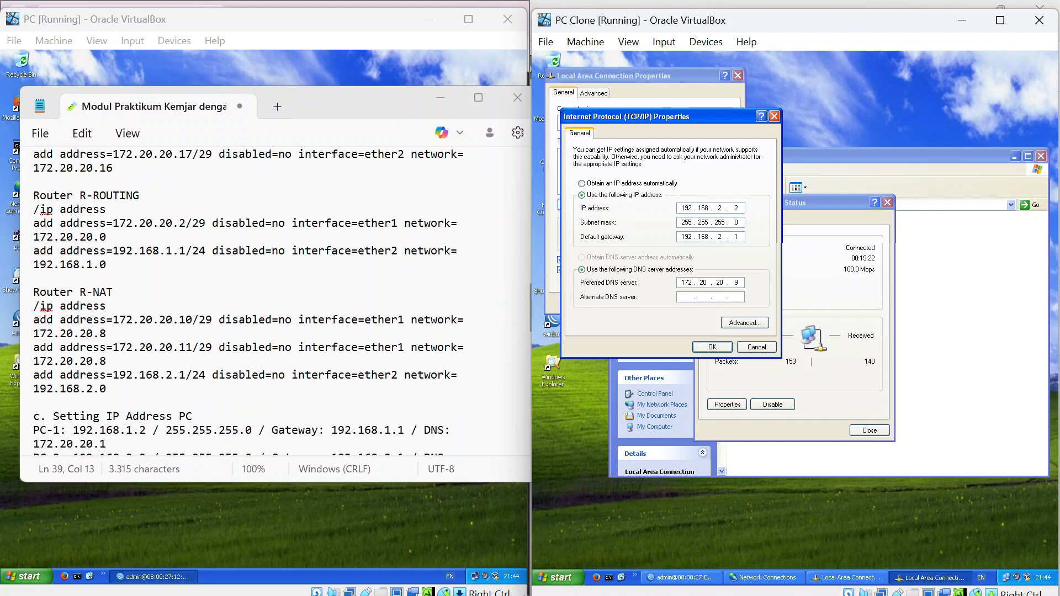
scroll(249, 301, "down", 3)
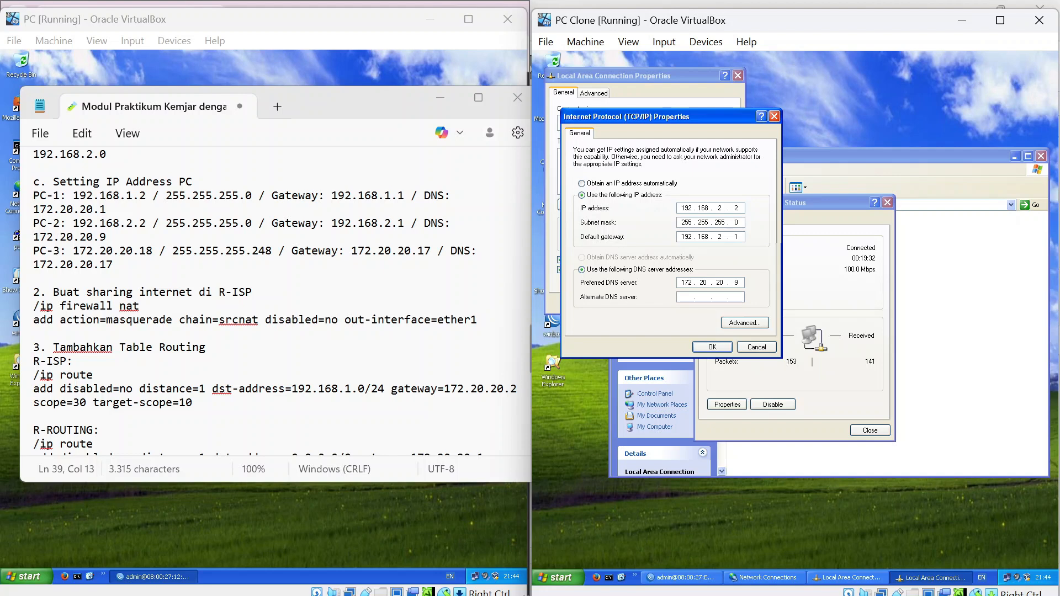
left_click(713, 347)
left_click(672, 303)
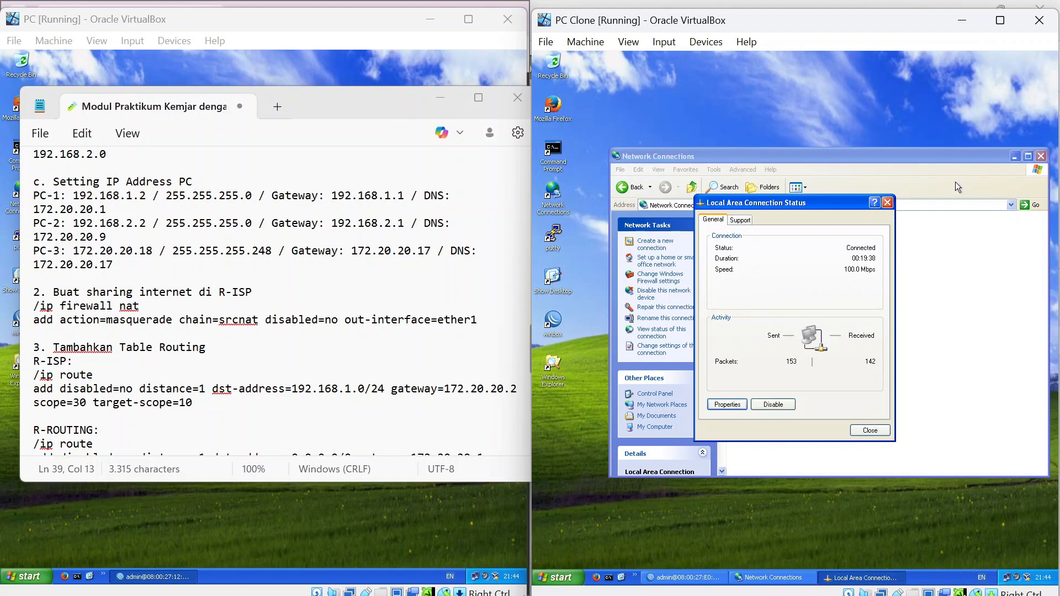
left_click(887, 202)
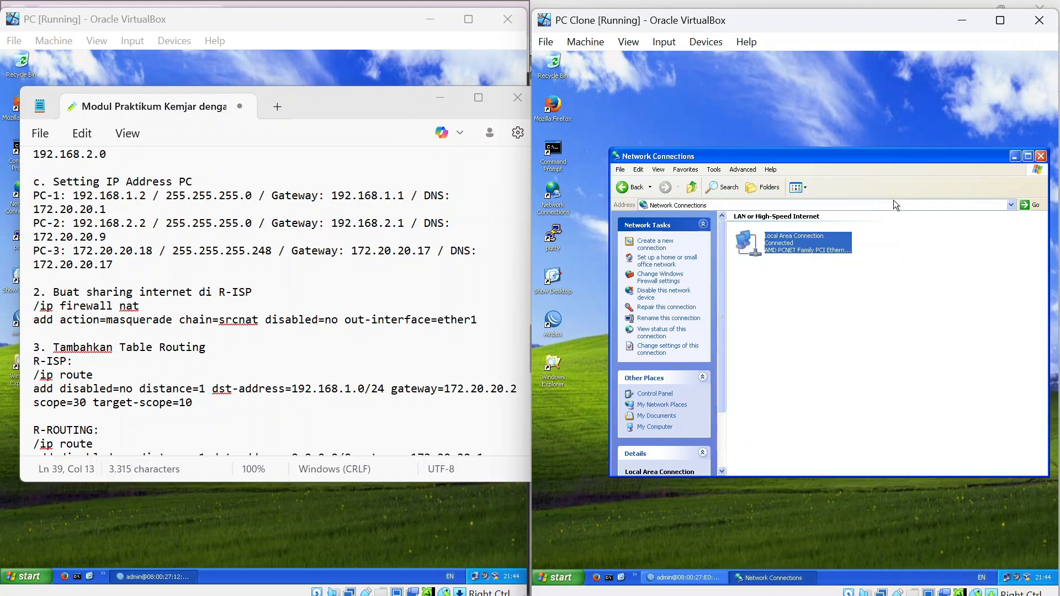
left_click(1042, 158)
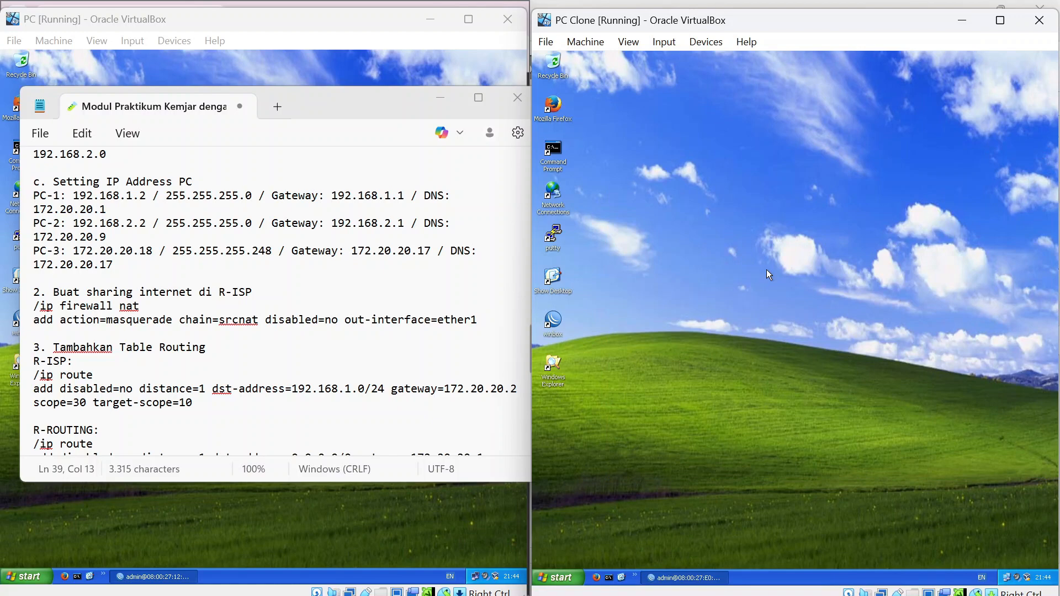
On PC-Public, minimize WinBox and reach the Local Area Connection's TCP/IP properties.
key("alt+Tab")
key("alt+Tab")
key("alt+Tab")
key("alt+Tab")
key("alt+Tab")
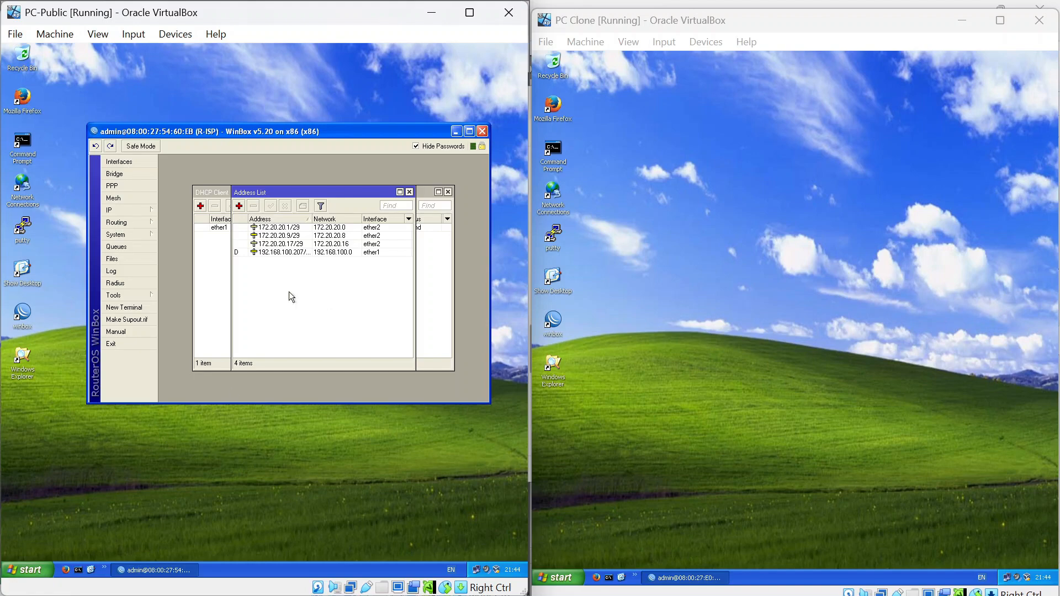
left_click(458, 133)
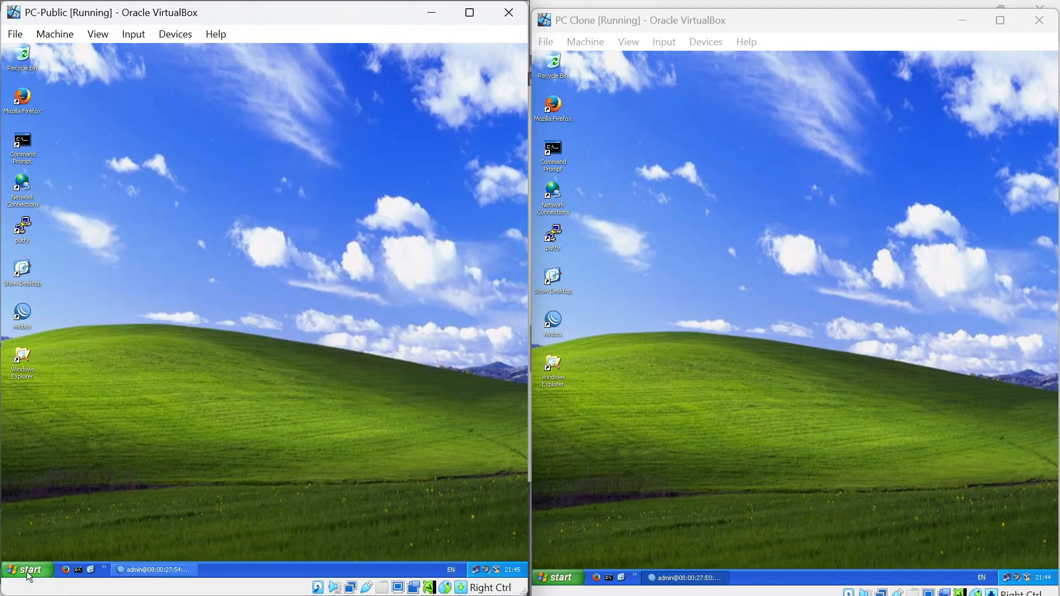
left_click(29, 573)
left_click(151, 429)
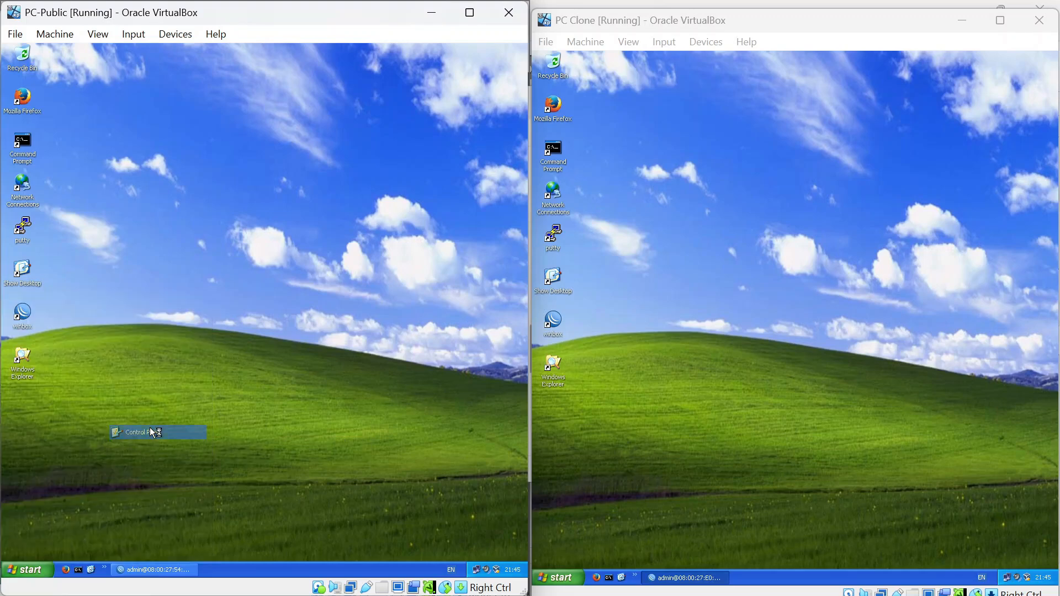
double_click(466, 257)
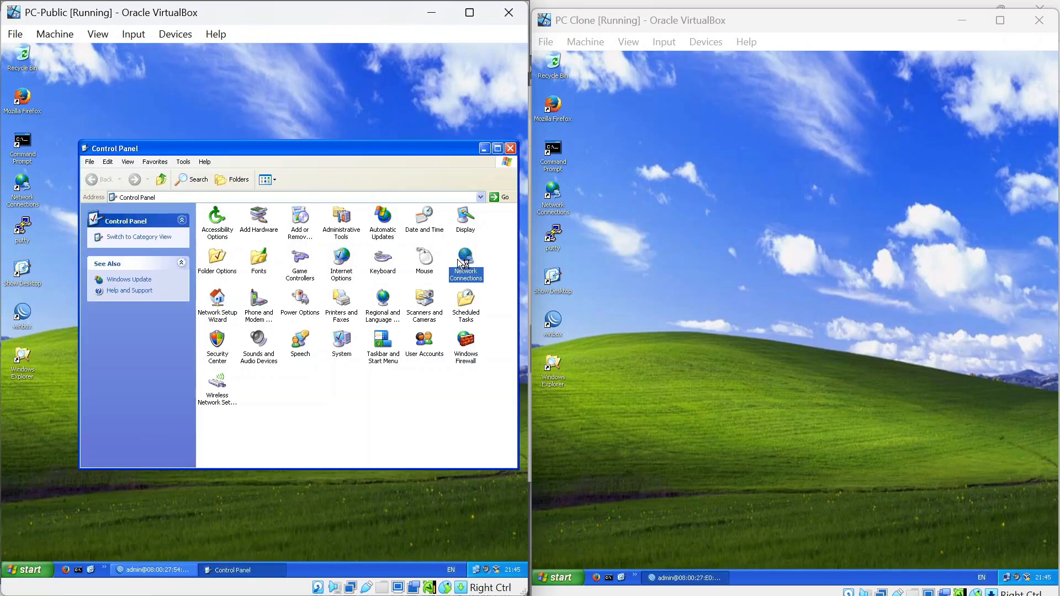
double_click(264, 235)
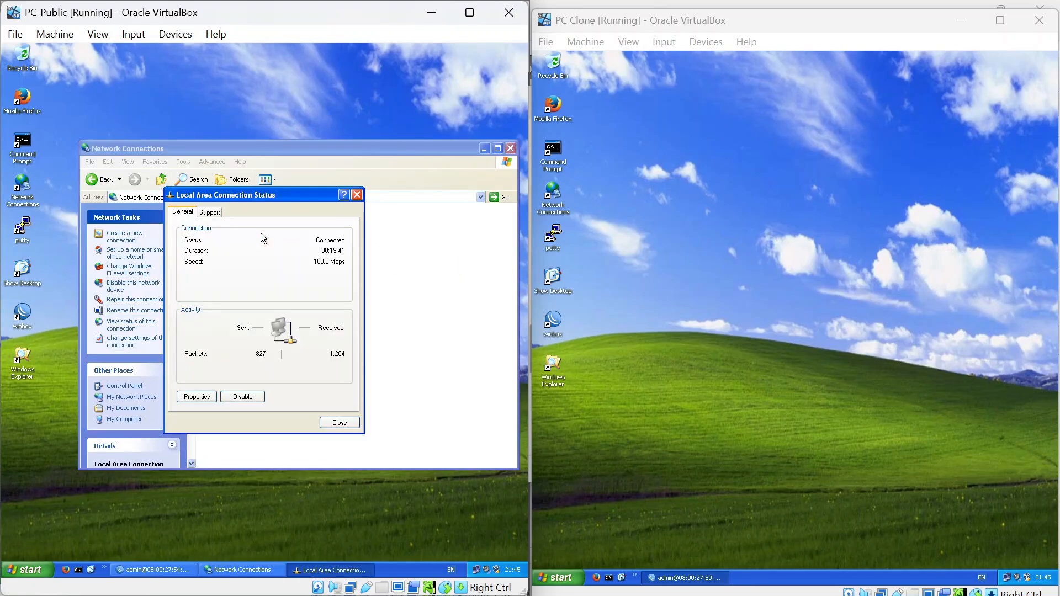
left_click(190, 395)
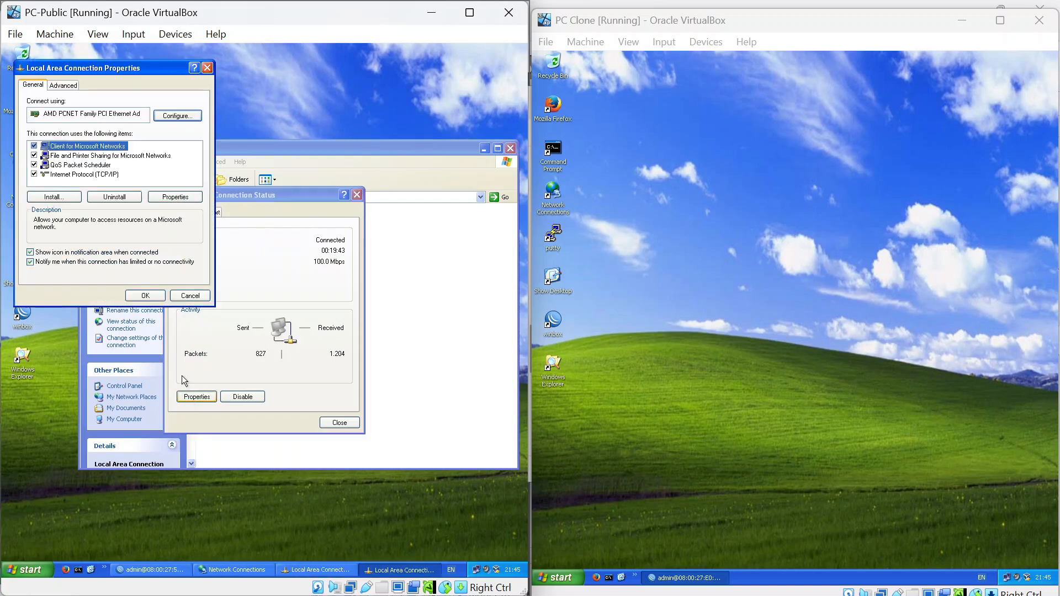
left_click(96, 176)
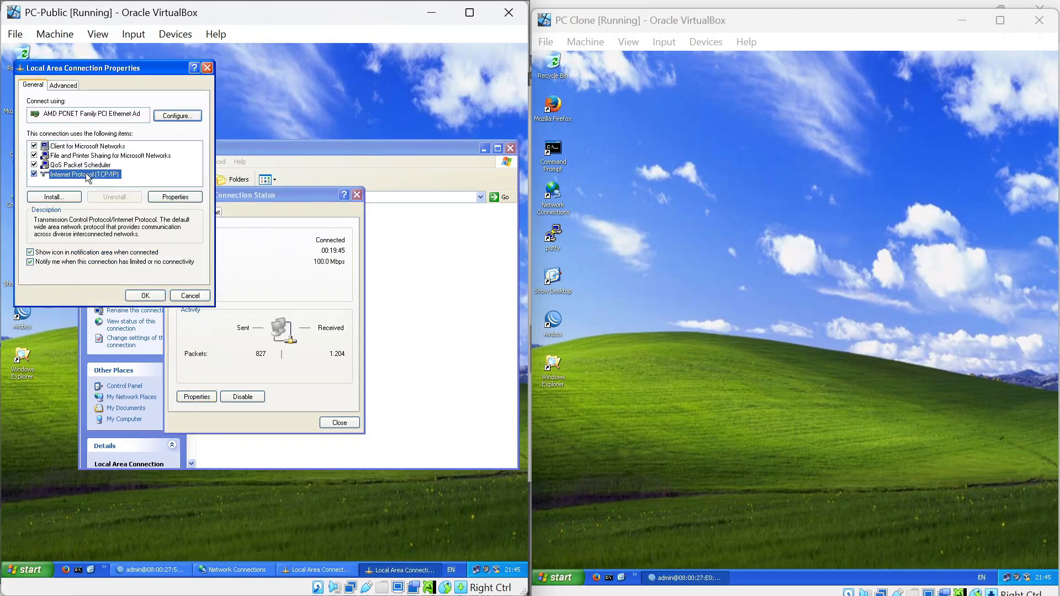
double_click(85, 173)
Set PC-Public to 172.20.20.18/255.255.255.248 with gateway and DNS 172.20.20.17, then close the windows.
key("alt+Tab")
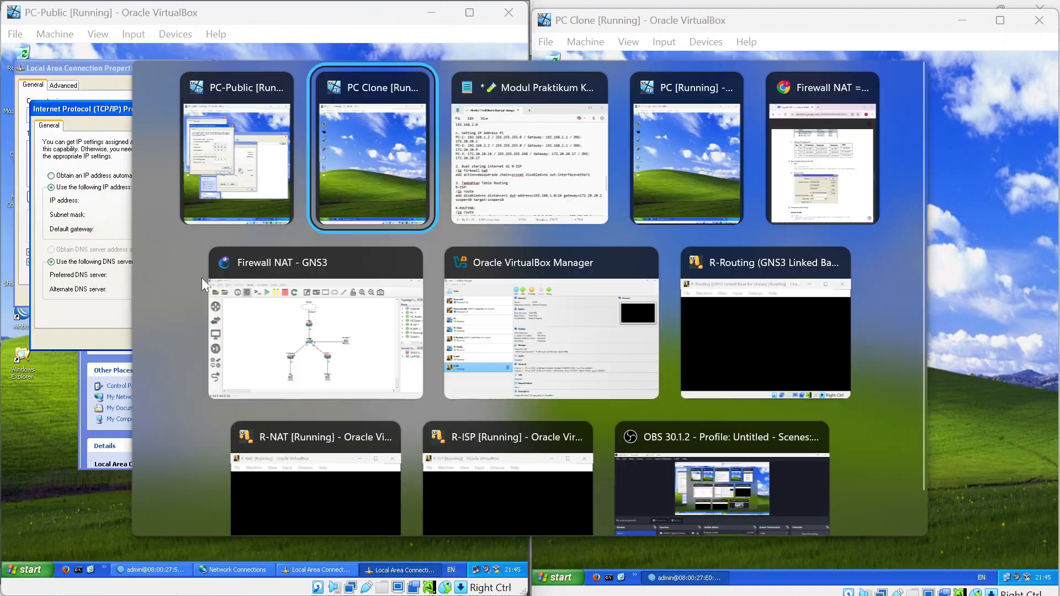
key("alt+Tab")
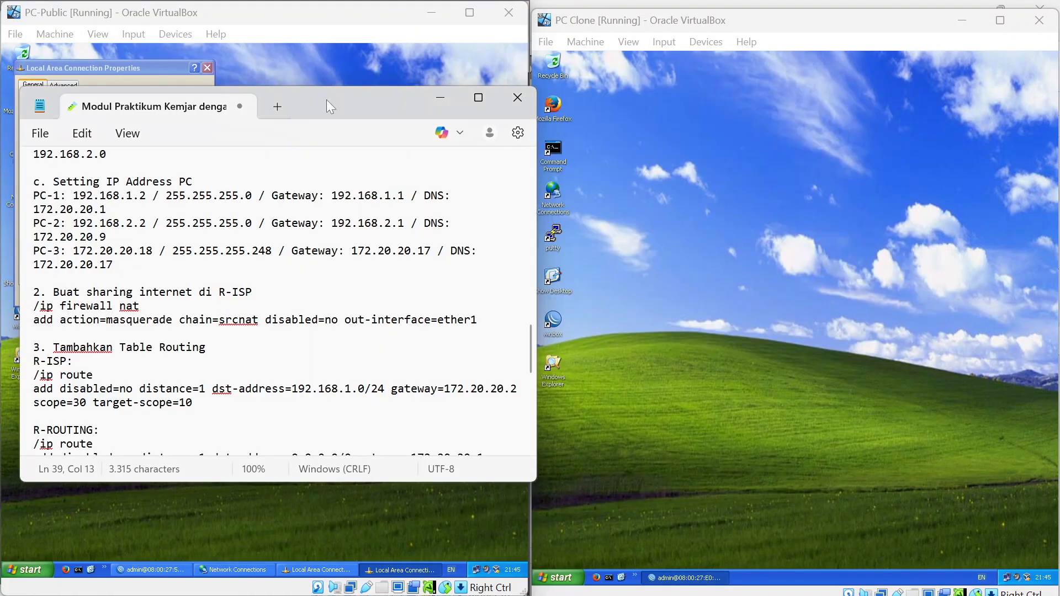
left_click_drag(327, 101, 644, 97)
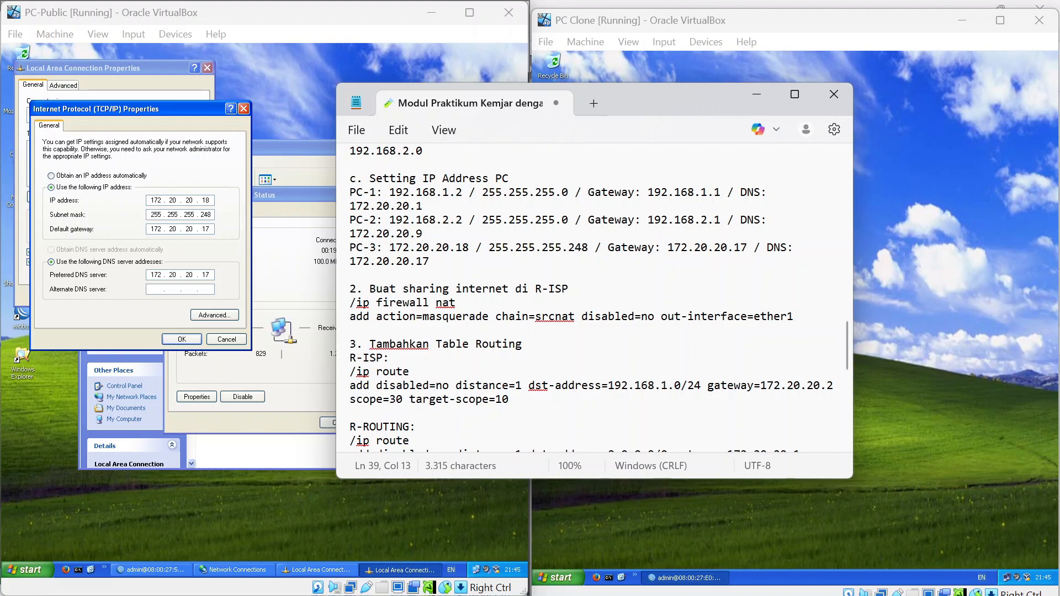
left_click(184, 339)
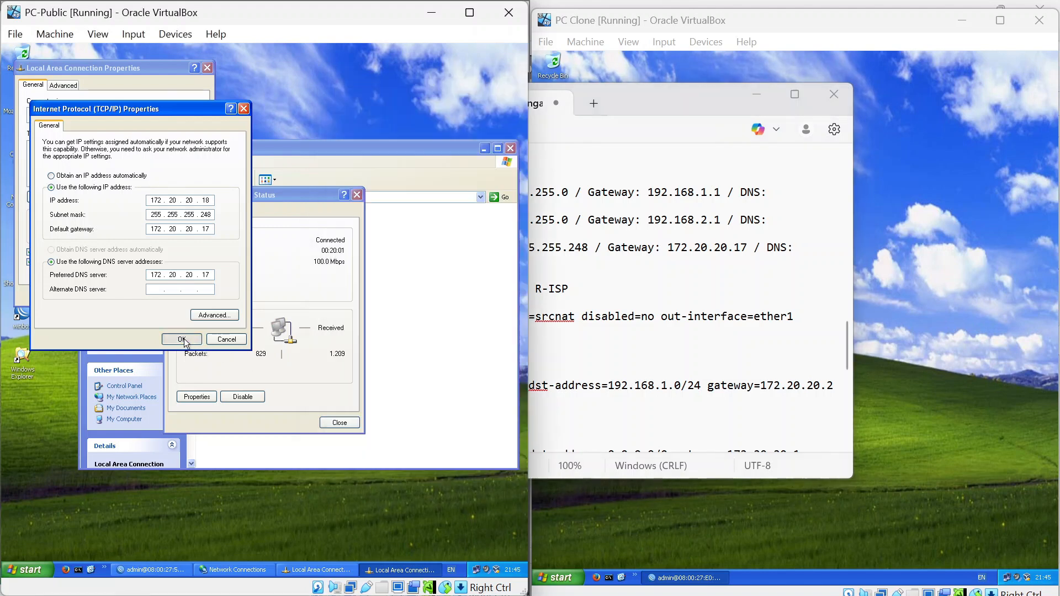
left_click(151, 299)
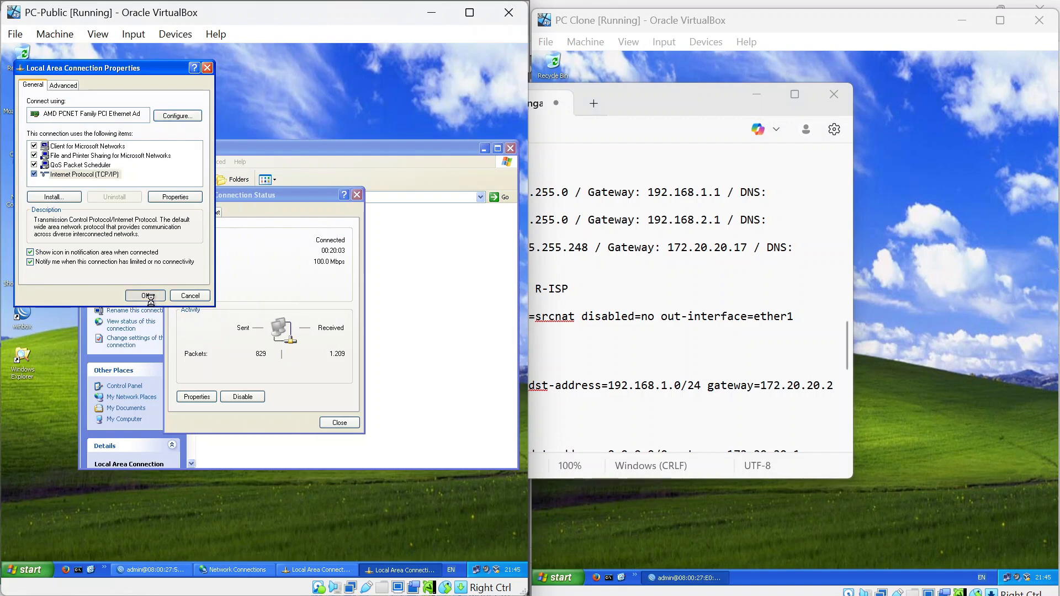
left_click(512, 148)
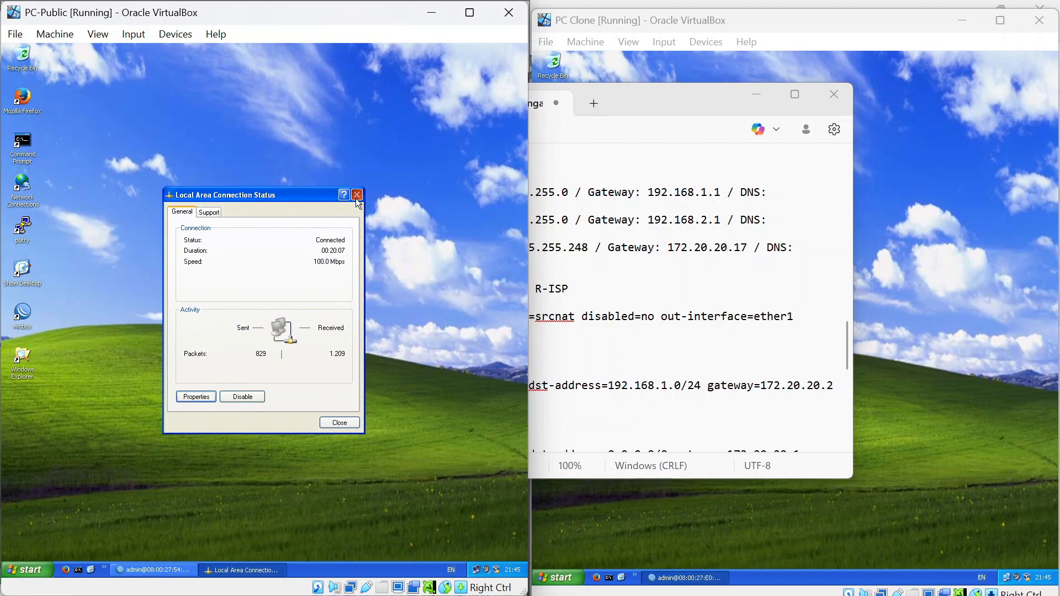
left_click(357, 194)
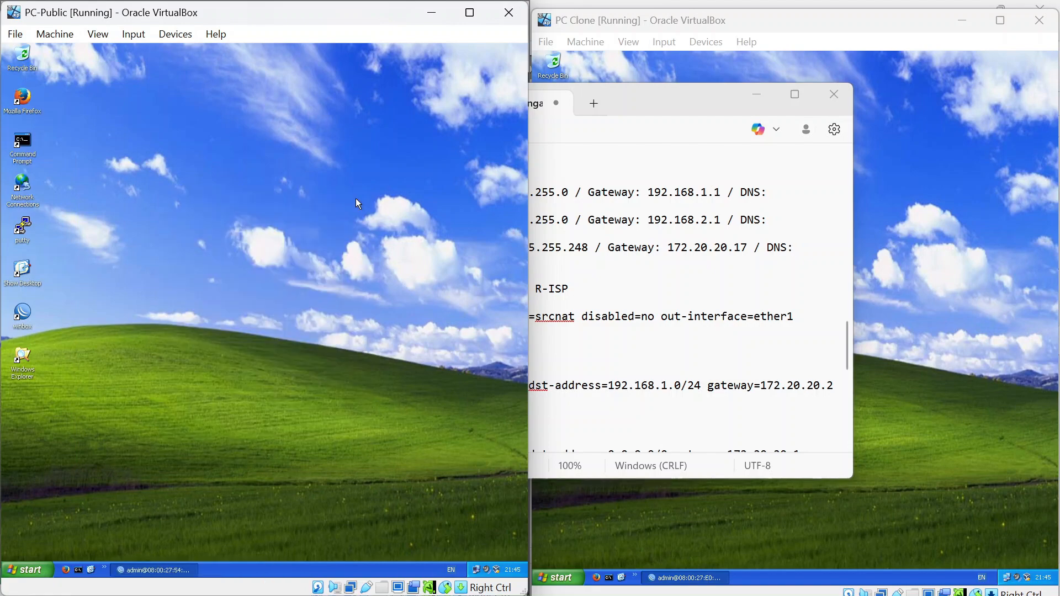
Scroll the notes to the routing steps, move them right, and restore R-ISP's WinBox address list.
left_click(677, 97)
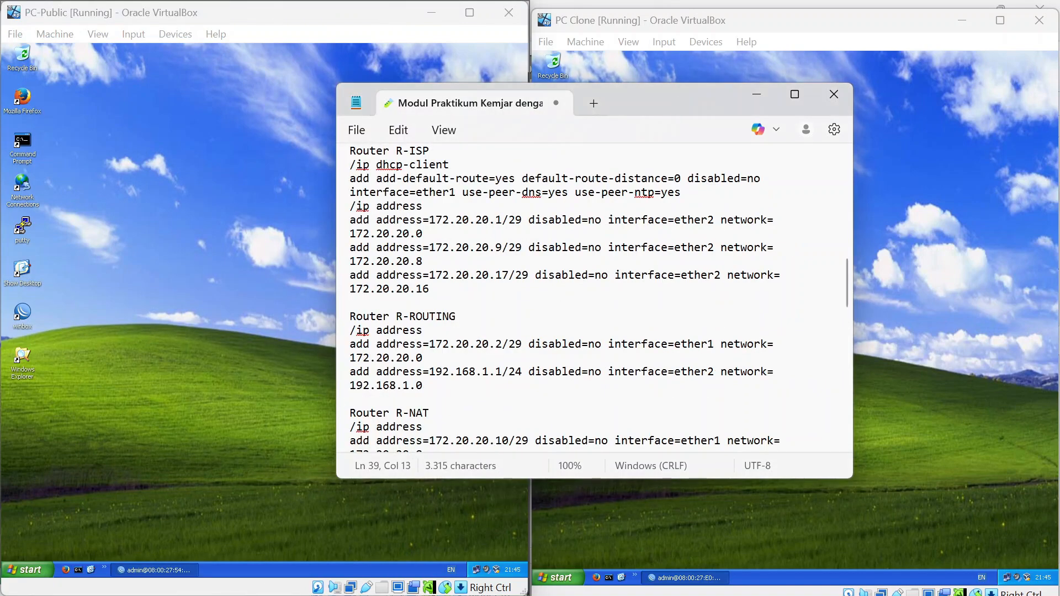
scroll(594, 298, "down", 11)
scroll(594, 299, "up", 5)
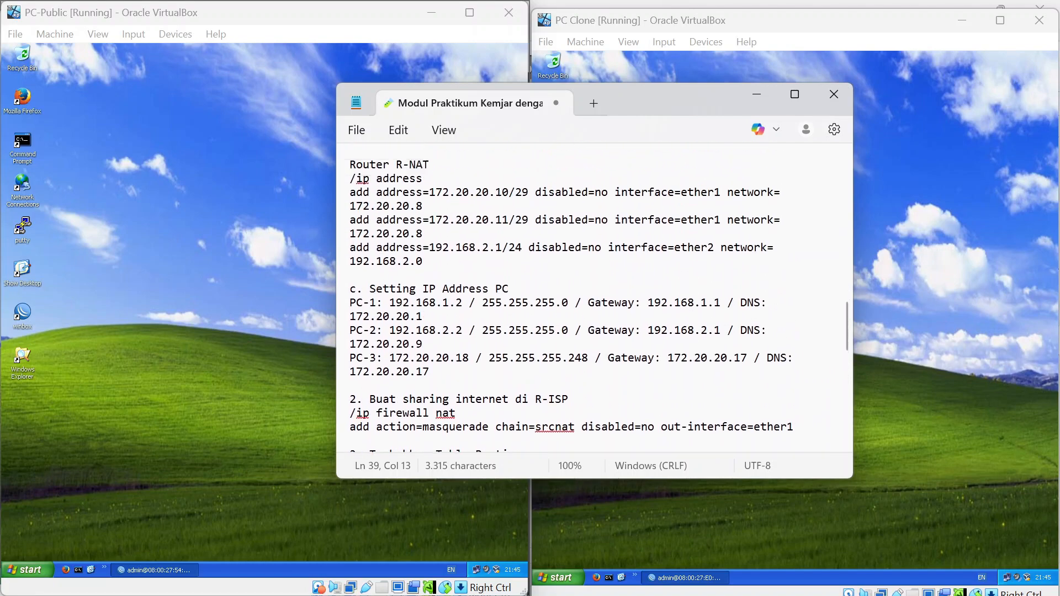
scroll(594, 299, "down", 4)
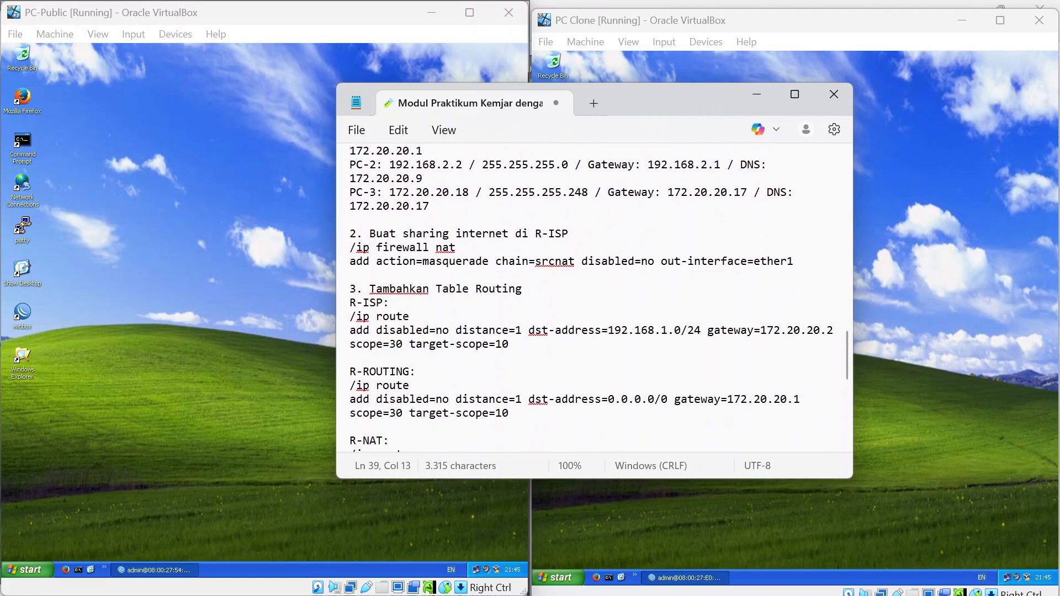
scroll(593, 298, "down", 2)
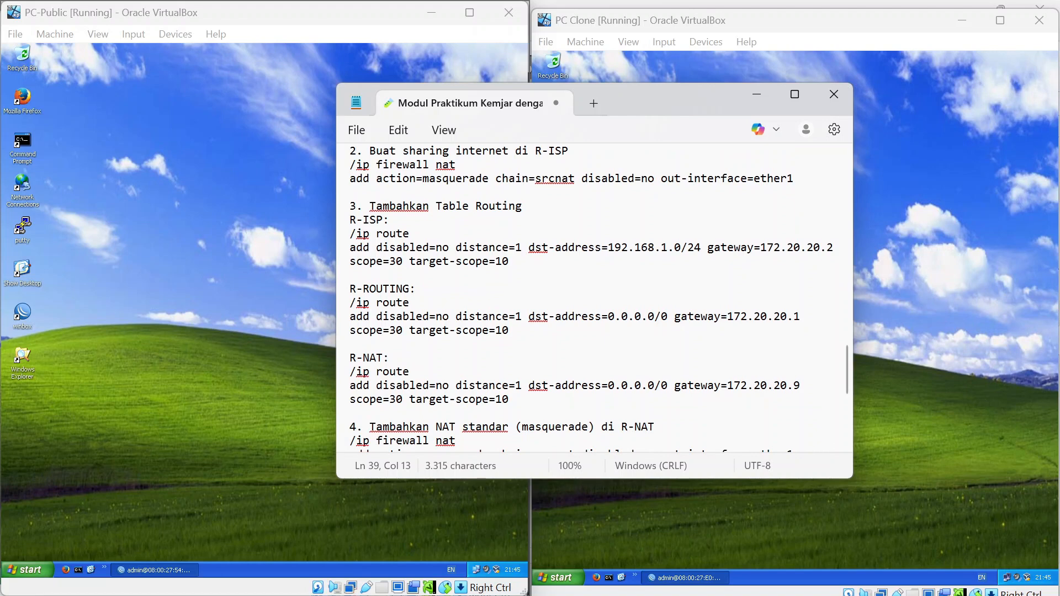
left_click_drag(657, 105, 884, 93)
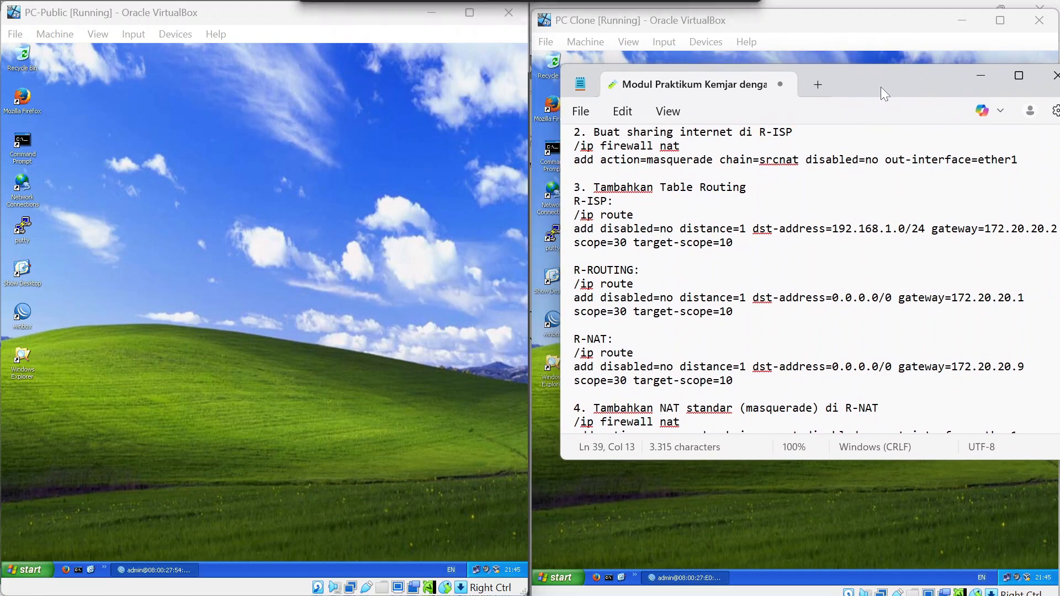
left_click(167, 569)
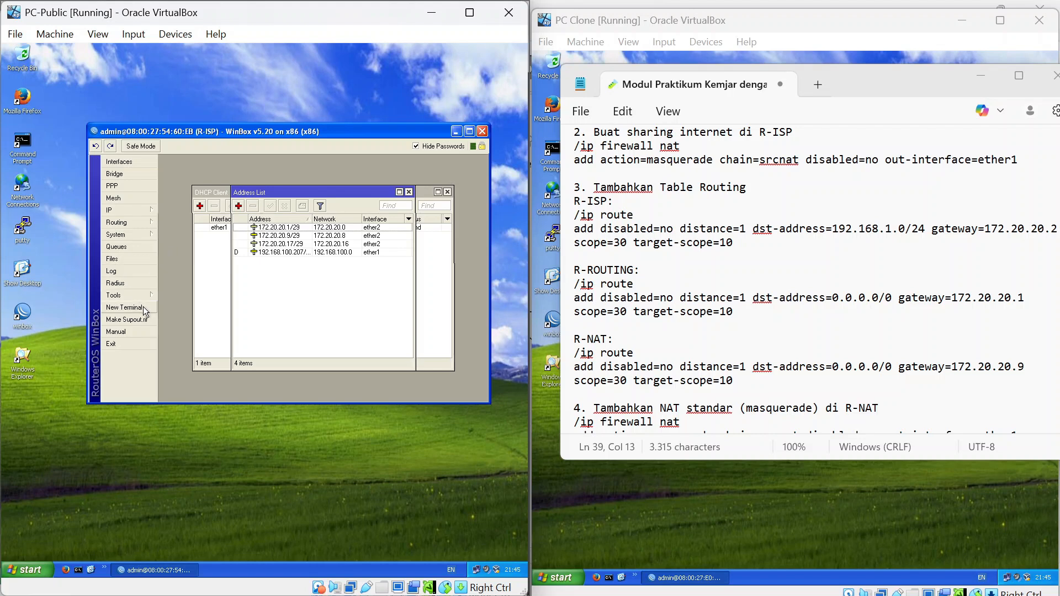
Open a WinBox terminal on R-ISP and scroll the lab notes to the NAT section.
left_click(124, 307)
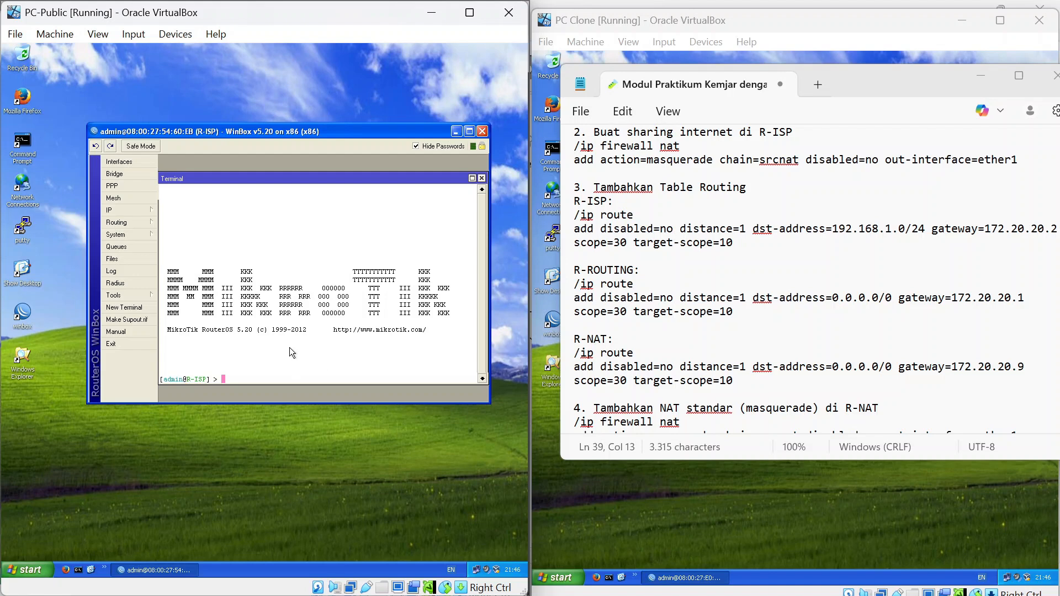
mouse_move(862, 73)
left_mouse_down()
mouse_move(840, 71)
mouse_move(849, 58)
left_mouse_up()
scroll(773, 266, "down", 10)
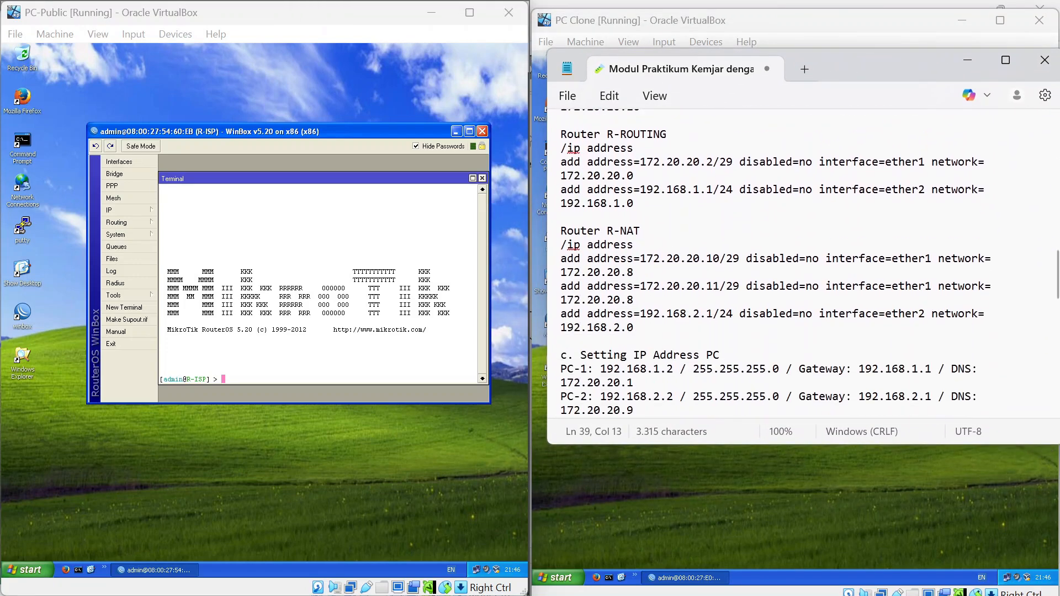
scroll(809, 264, "up", 3)
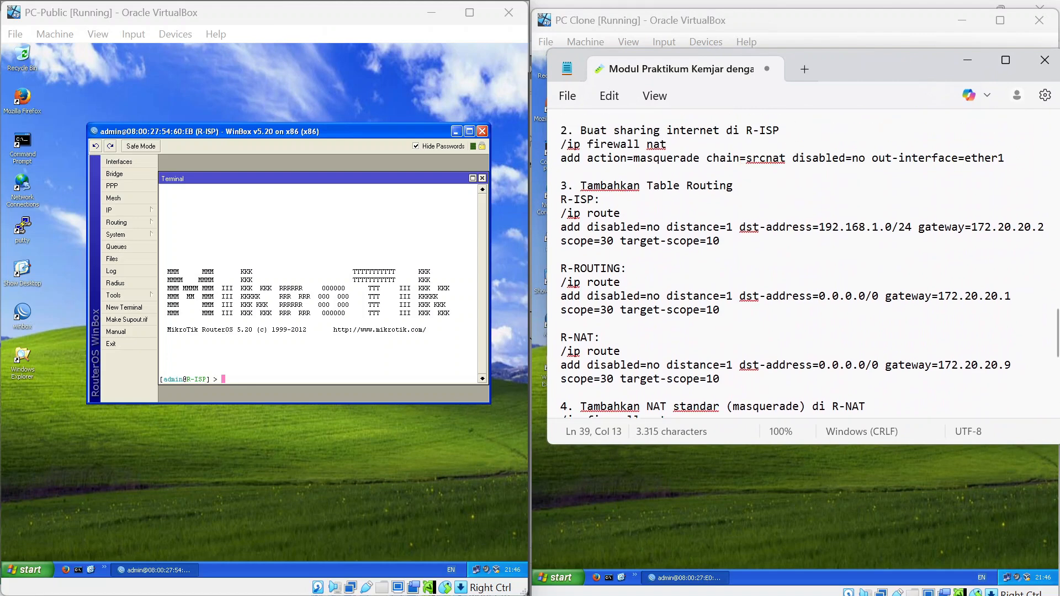
scroll(809, 264, "up", 3)
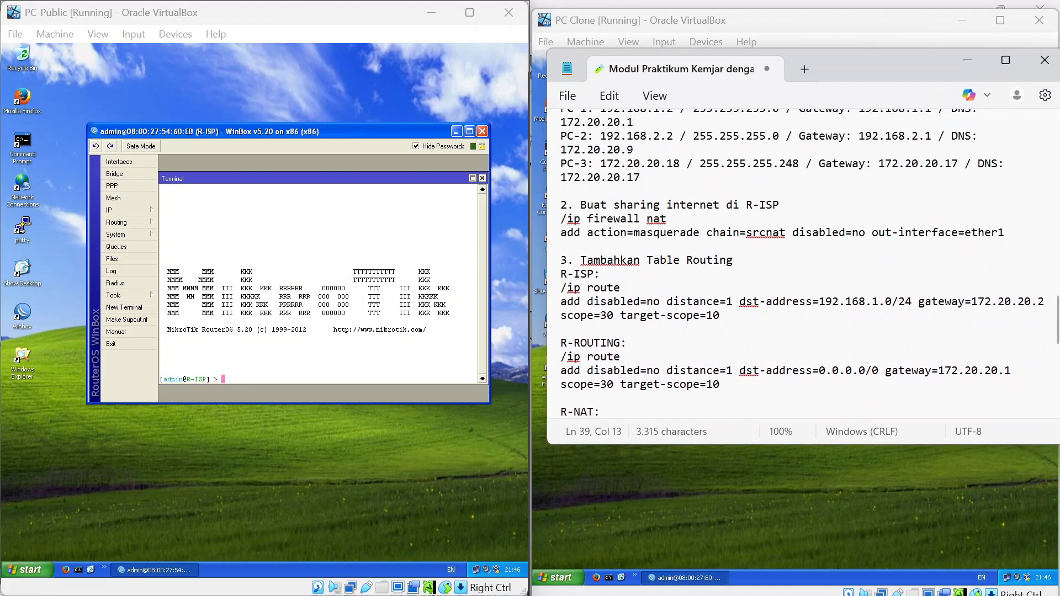
scroll(809, 264, "down", 2)
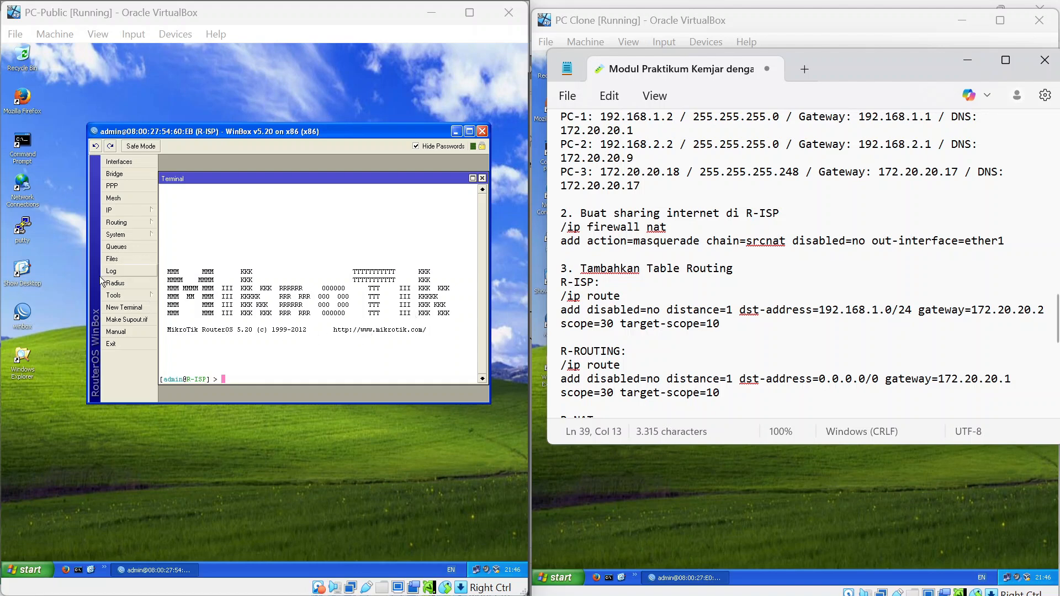
Close the R-ISP terminal and open the router's IP > Firewall window.
left_click(148, 208)
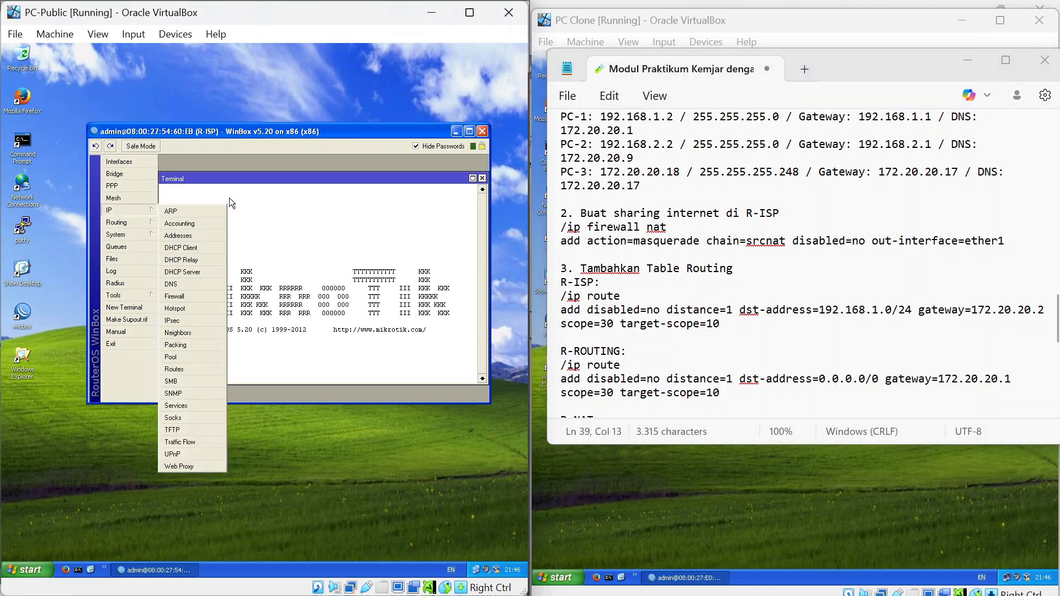
left_click(482, 178)
left_click(482, 178)
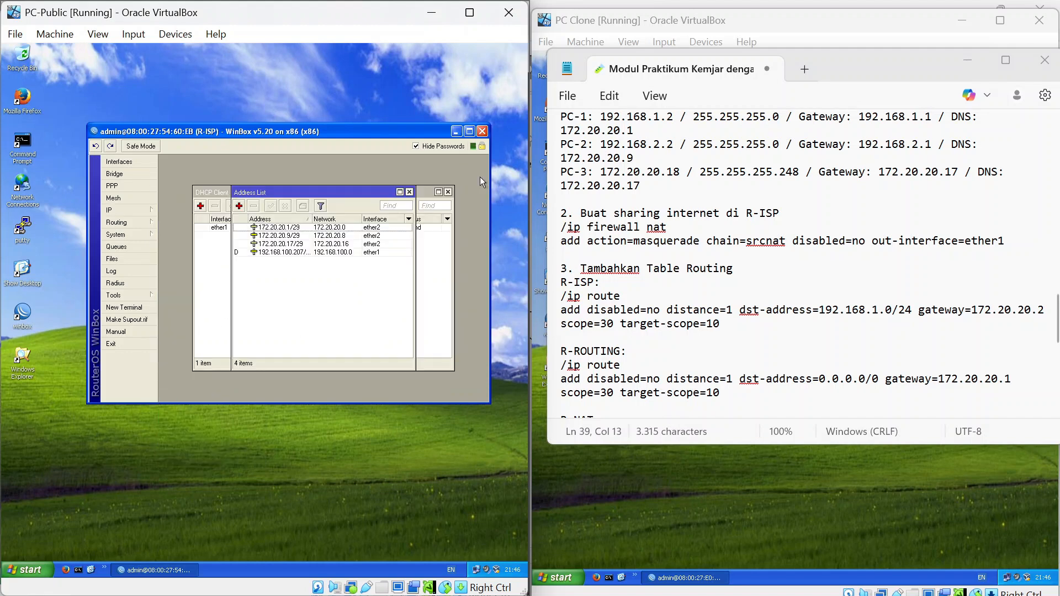
left_click(130, 209)
left_click(194, 300)
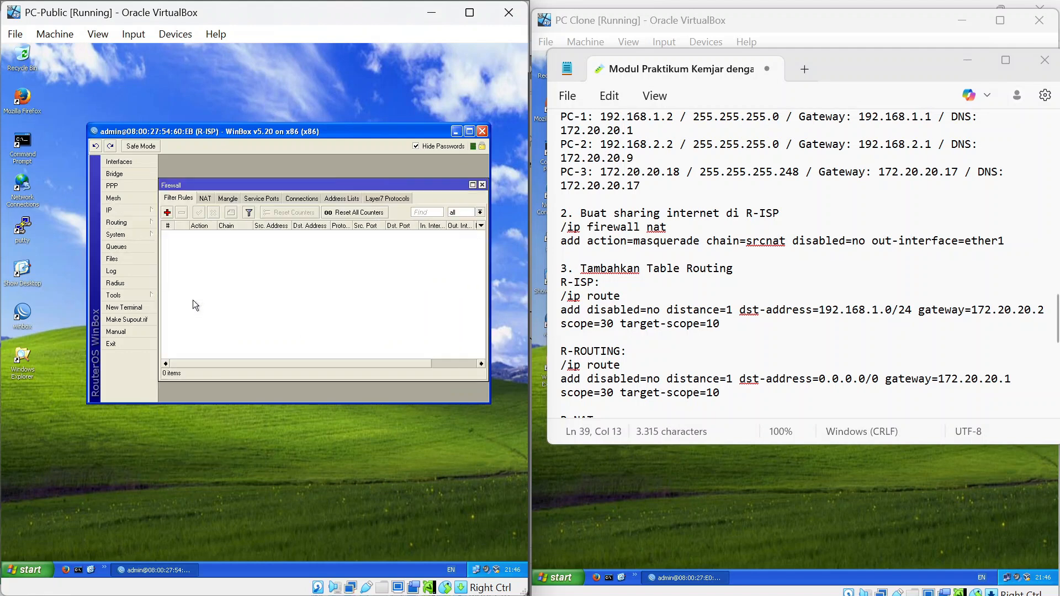
Try a new firewall rule with out-interface ether1, discard it, and open a fresh terminal.
left_click(167, 213)
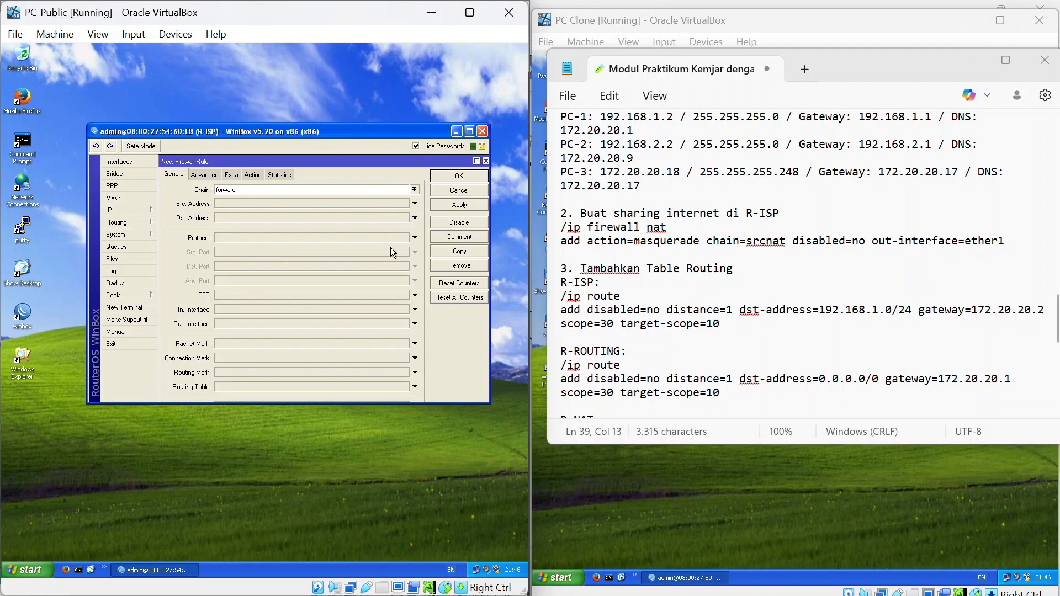
left_click(210, 175)
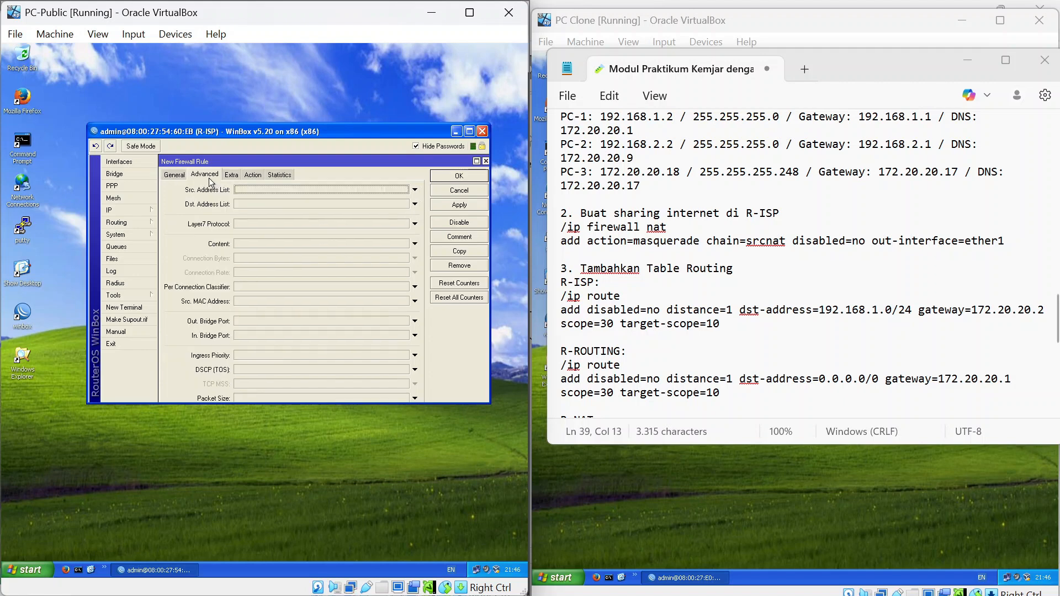
left_click(174, 174)
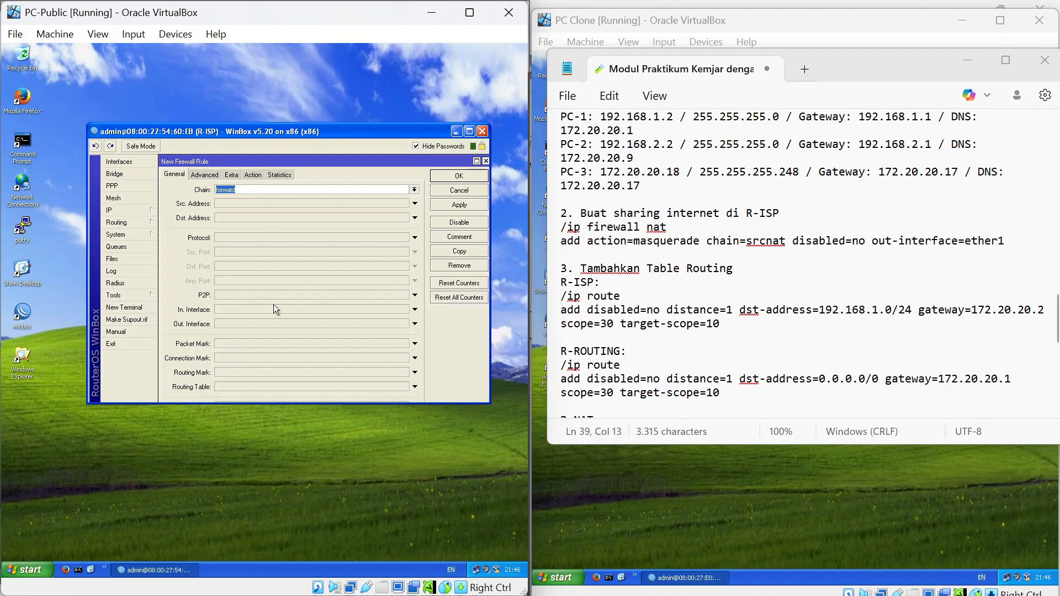
left_click(287, 322)
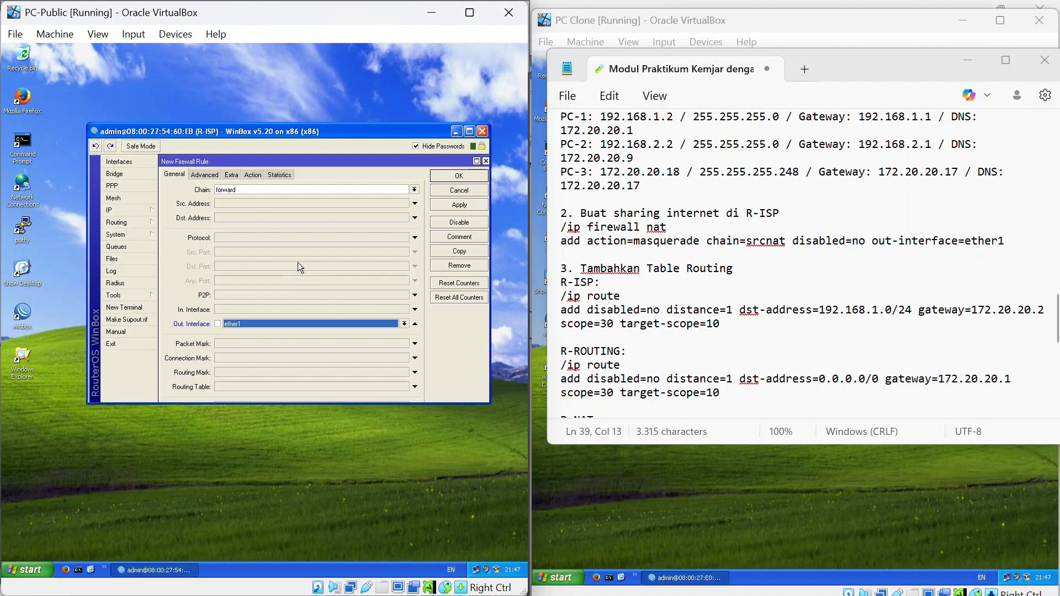
left_click(367, 237)
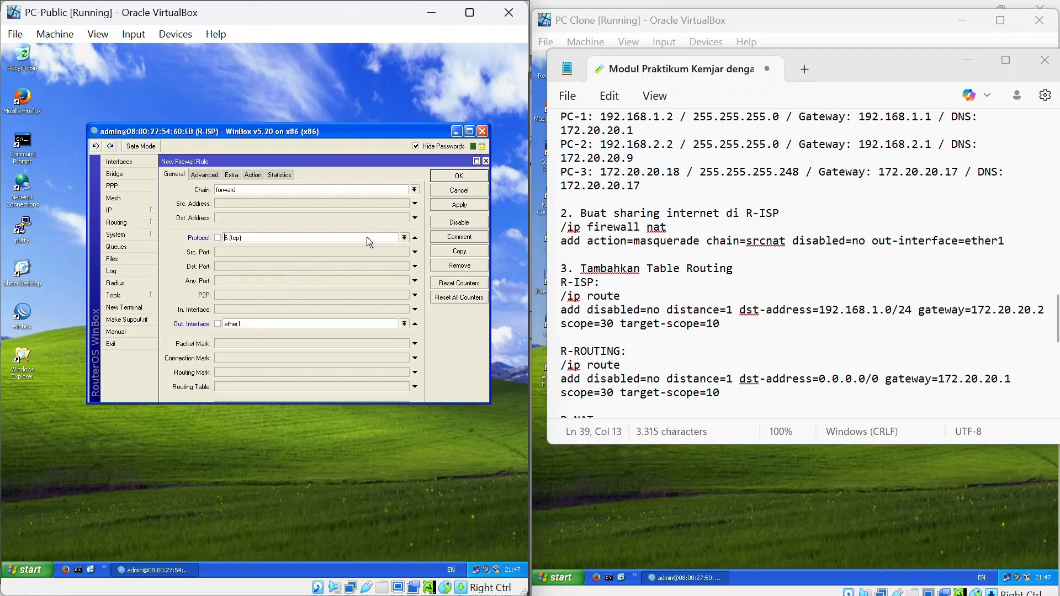
left_click(418, 237)
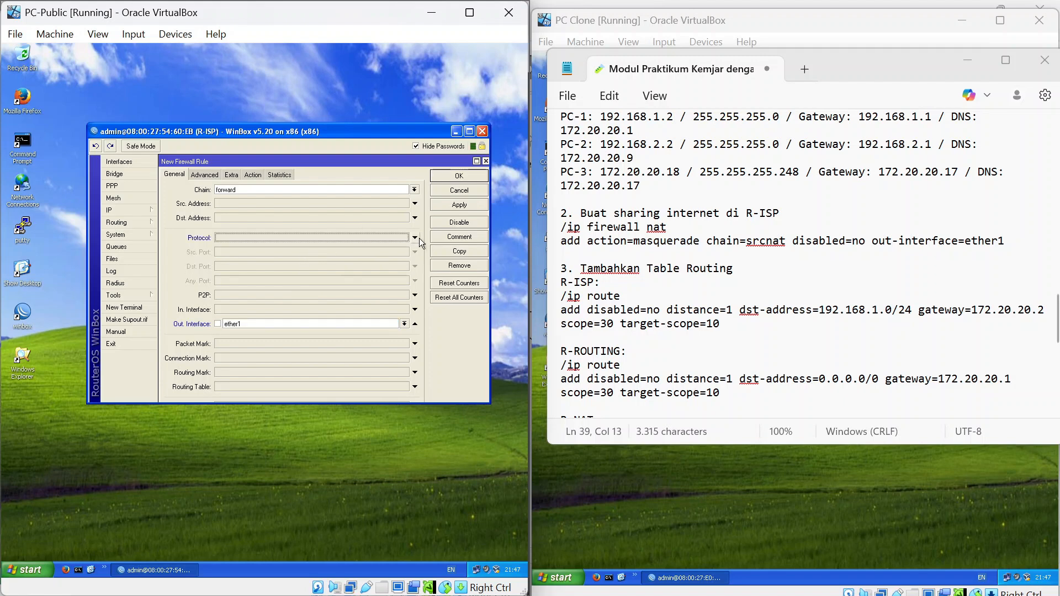
left_click(461, 190)
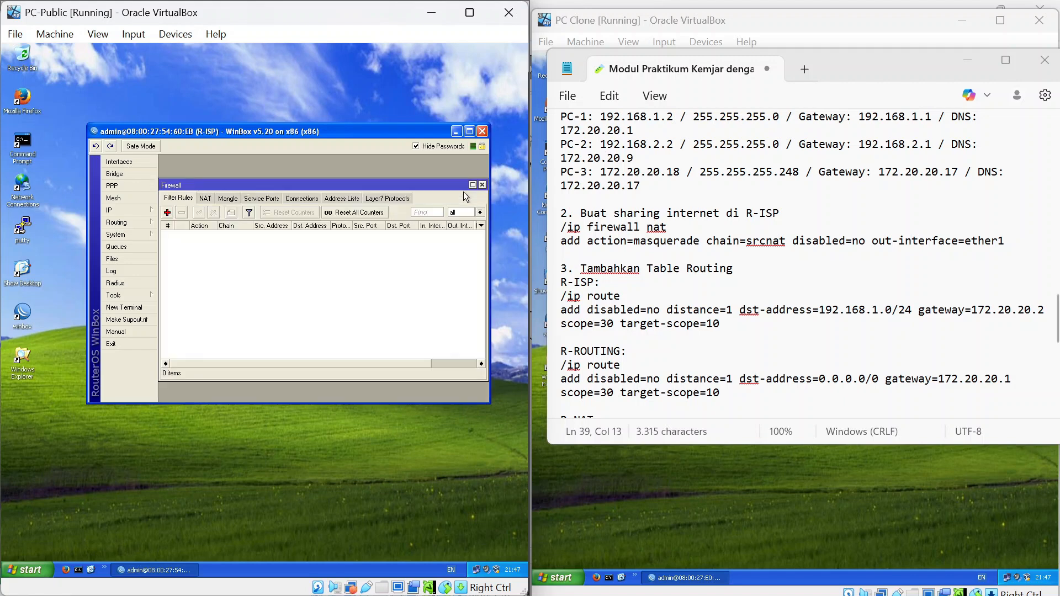
left_click(124, 307)
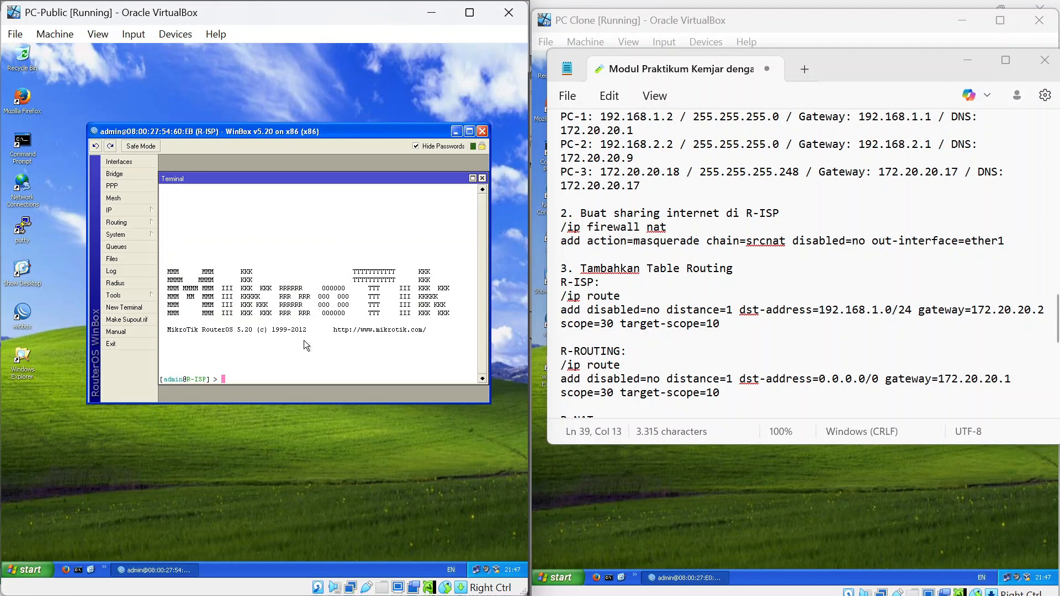
Under /ip firewall nat, add action=masquerade chain=srcnat disabled=no out-interface=ether1 on R-ISP.
type("ip firewall nat")
key("Return")
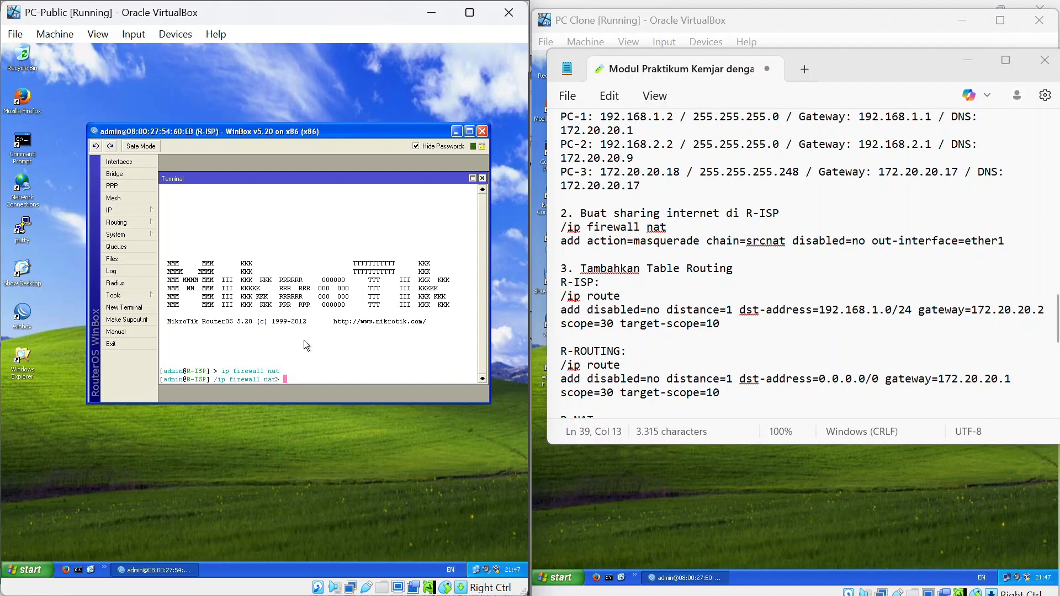
type("add action=mas")
key("Tab")
type("chain=src")
key("Tab")
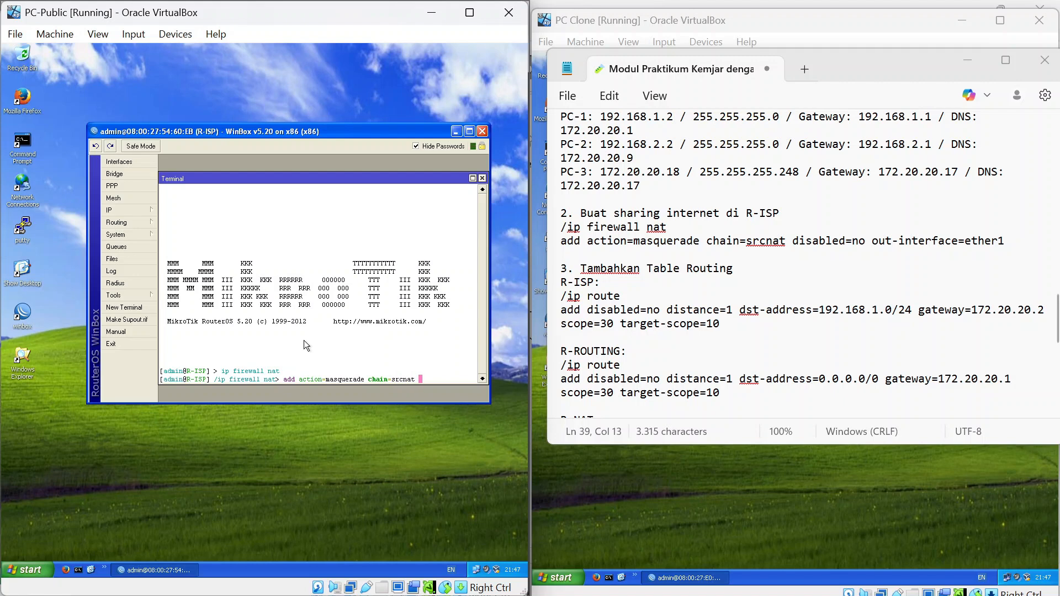
type("dis")
key("Tab")
type("no out")
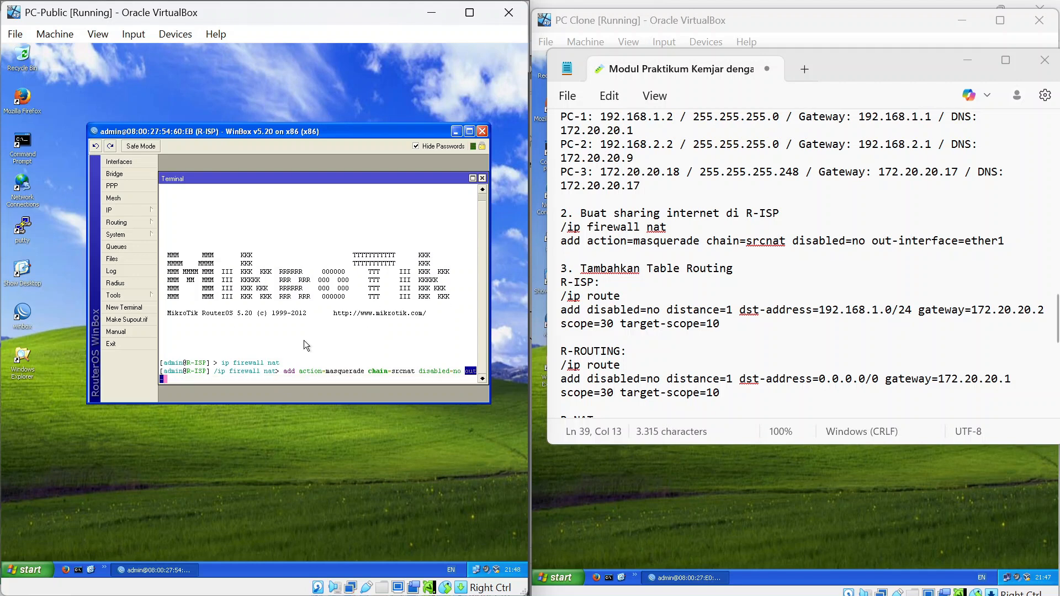
type("-interface=ether1")
key("Return")
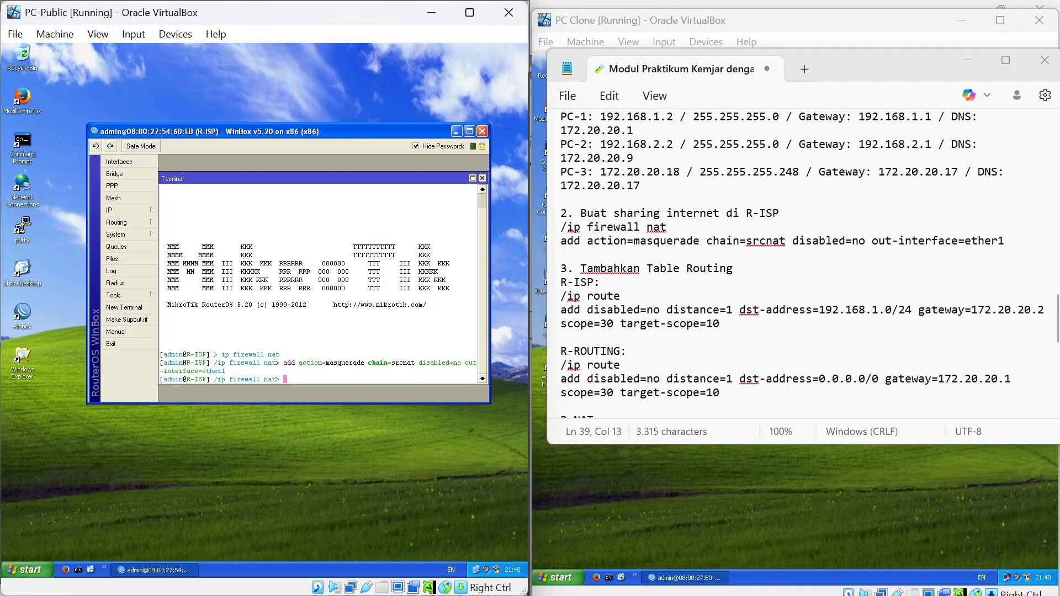
At /ip route, add a route to 192.168.1.0/24 via 172.20.20.2, distance 1, scope 30, target-scope 10.
left_click(135, 211)
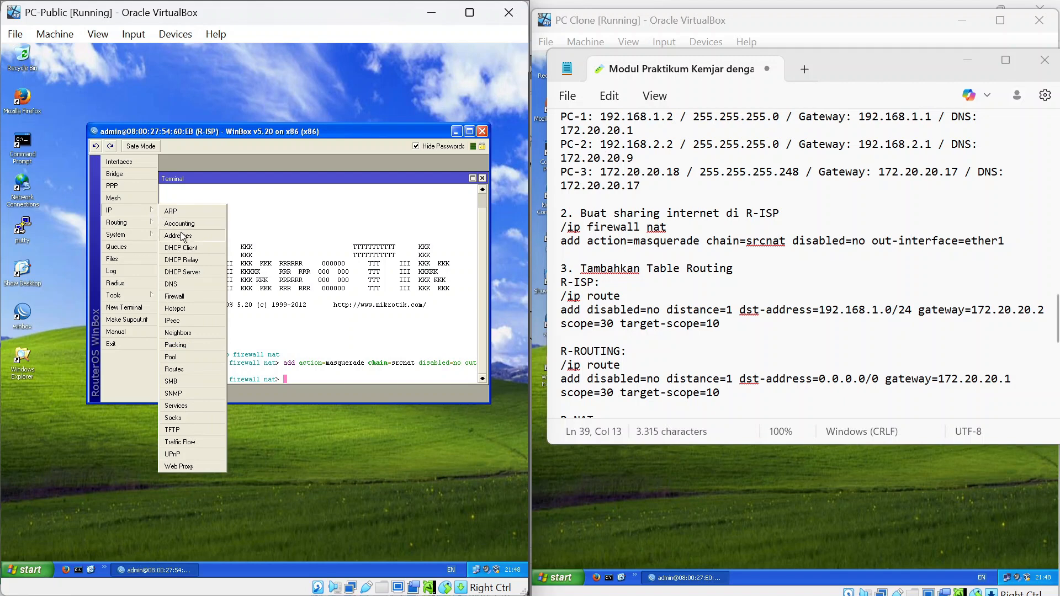
left_click(360, 309)
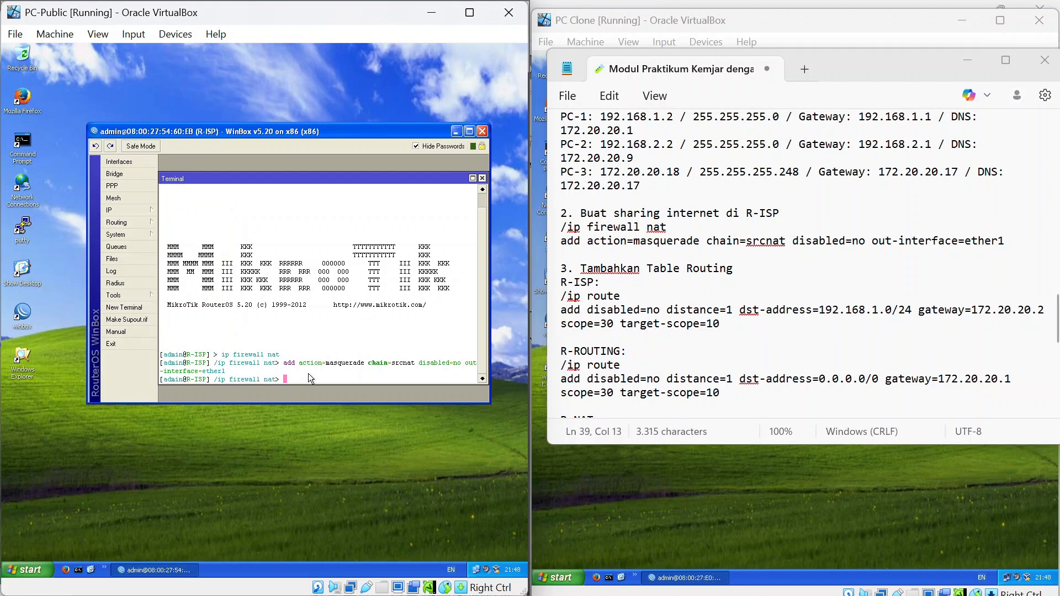
type("/")
key("Return")
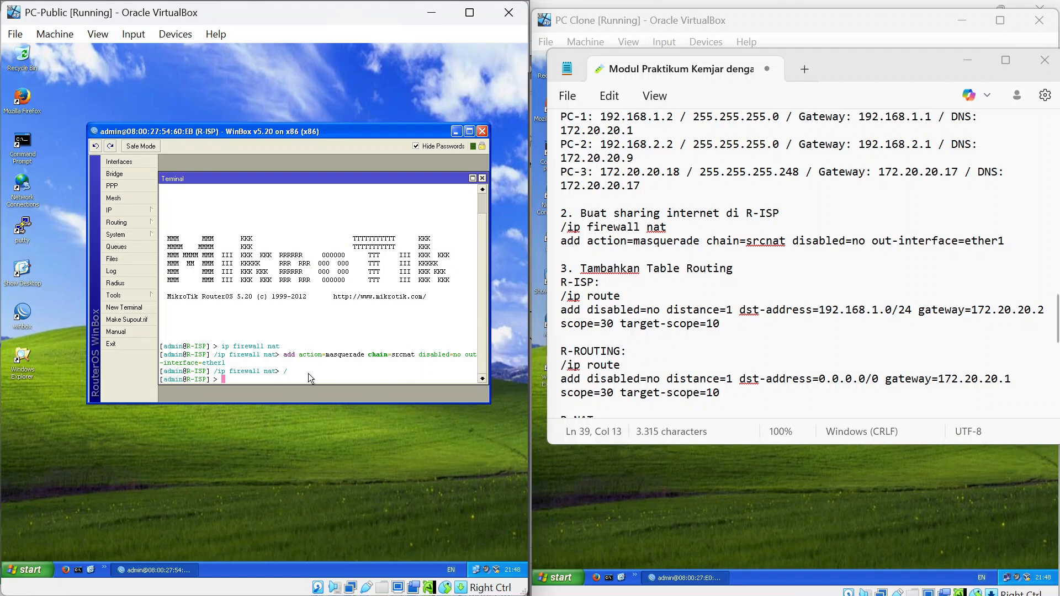
type("ip route")
key("Return")
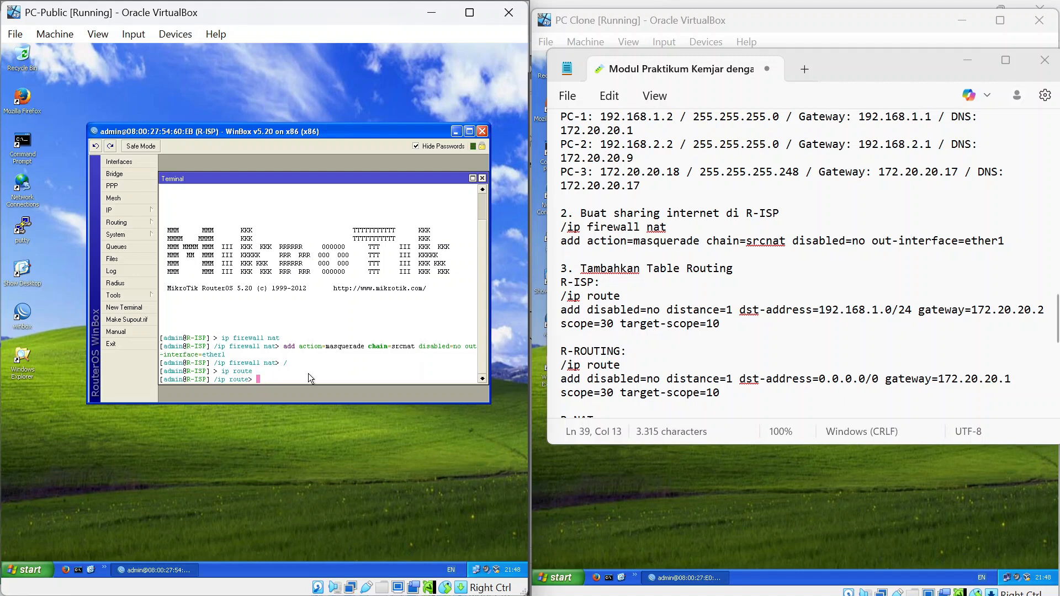
type("add dis")
key("Tab")
key("Tab")
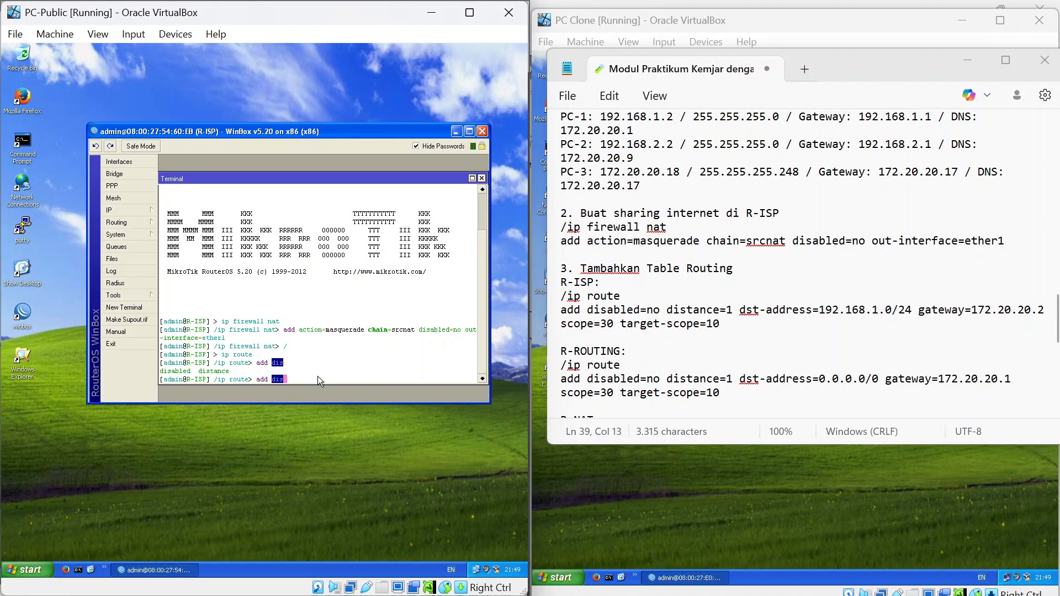
key("BackSpace")
key("BackSpace")
key("BackSpace")
type("disable=no distance=1 dst-address=")
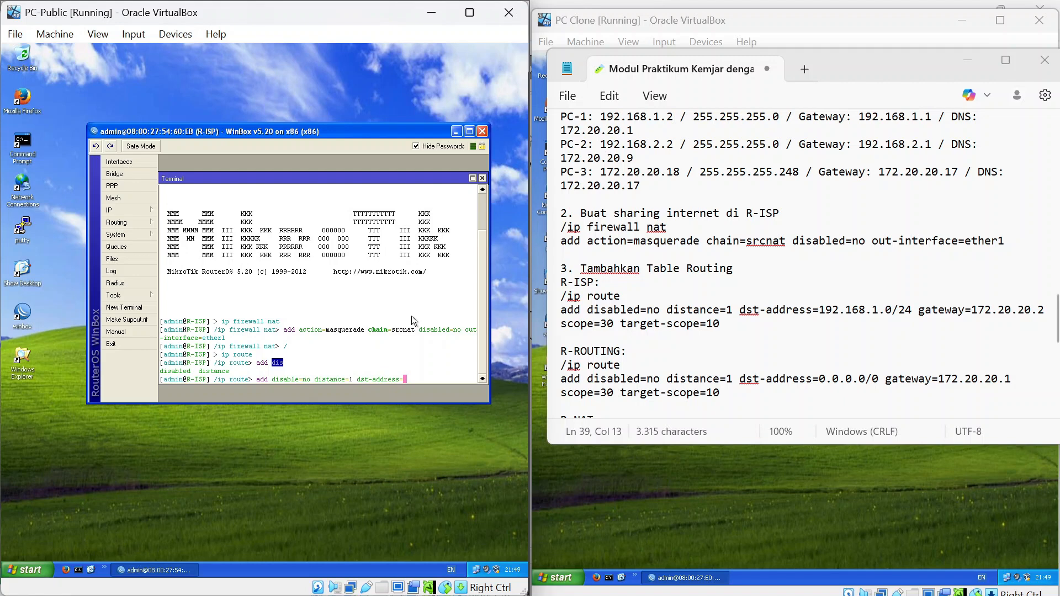
type("192")
type(".168")
type(".")
type("1.0")
type("/24")
type(" ge")
type("teway=")
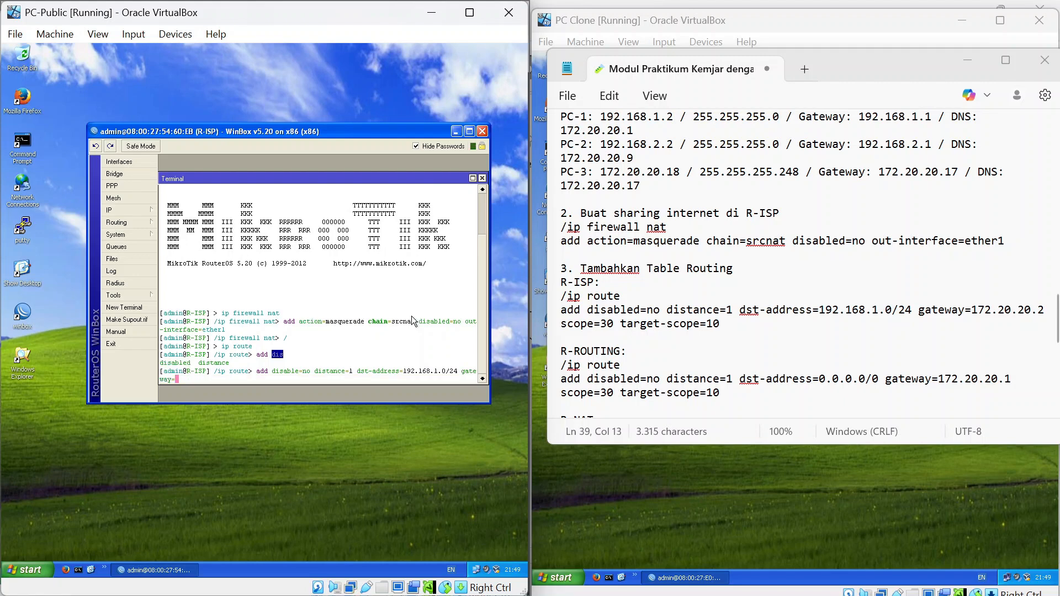
type("172.20.20.2 scope=30 target-scope=10")
key("Return")
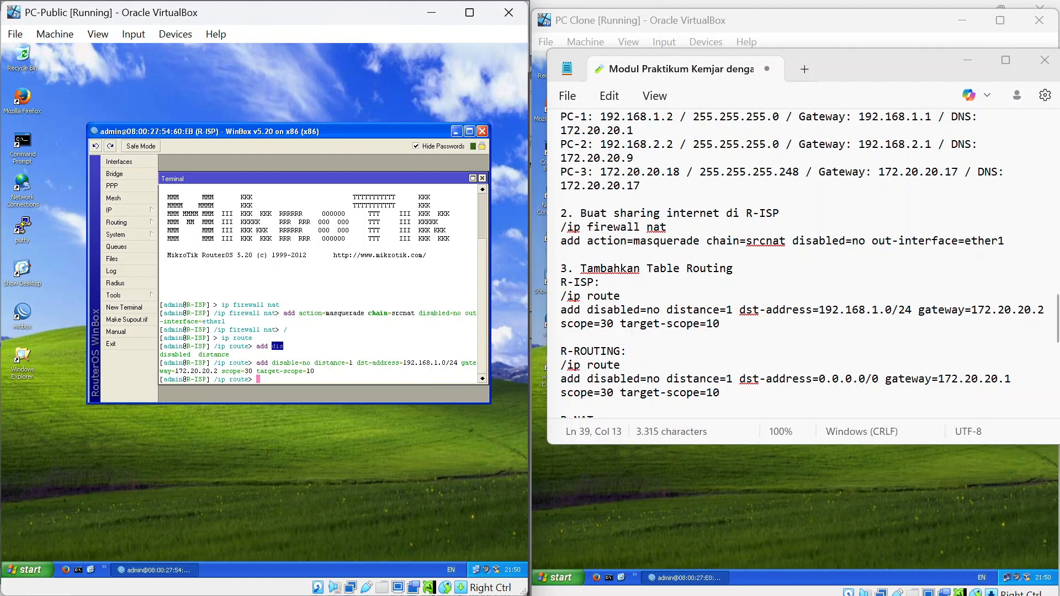
Place the lab notes on the left, the PC VM on the right, and restore R-ROUTING's WinBox window.
mouse_move(842, 64)
left_mouse_down()
mouse_move(470, 148)
mouse_move(360, 112)
mouse_move(317, 114)
left_mouse_up()
key("alt+Tab")
key("alt+Tab")
key("alt+Tab")
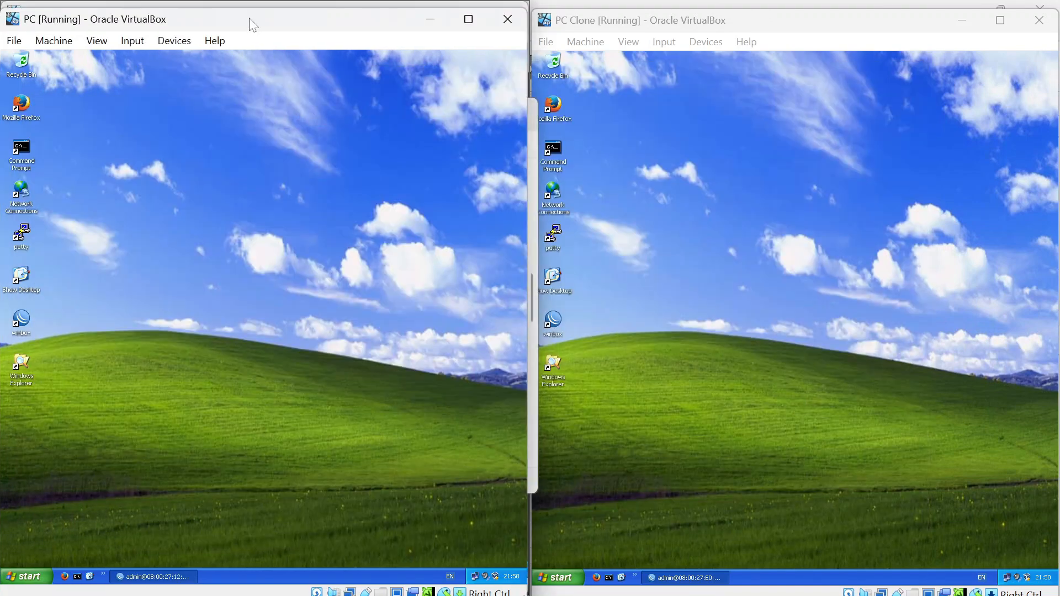
left_click_drag(253, 25, 785, 13)
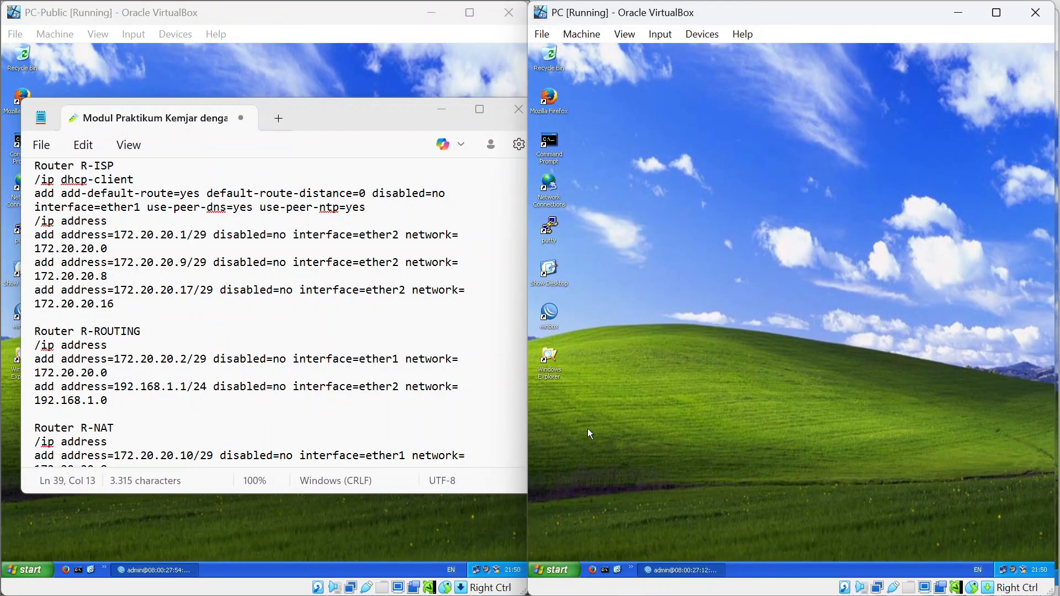
left_click(684, 569)
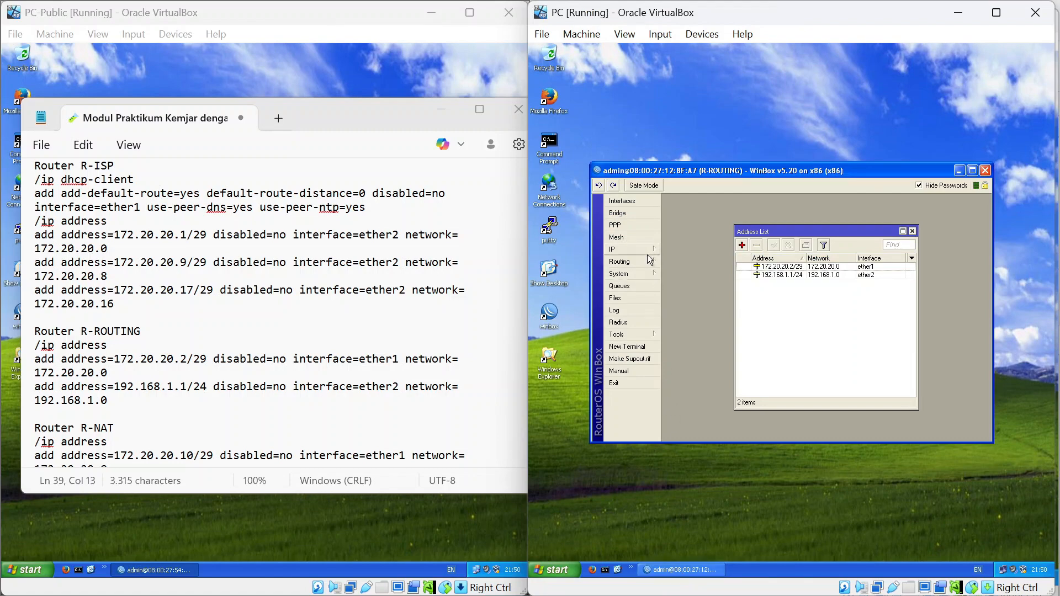
scroll(265, 310, "down", 10)
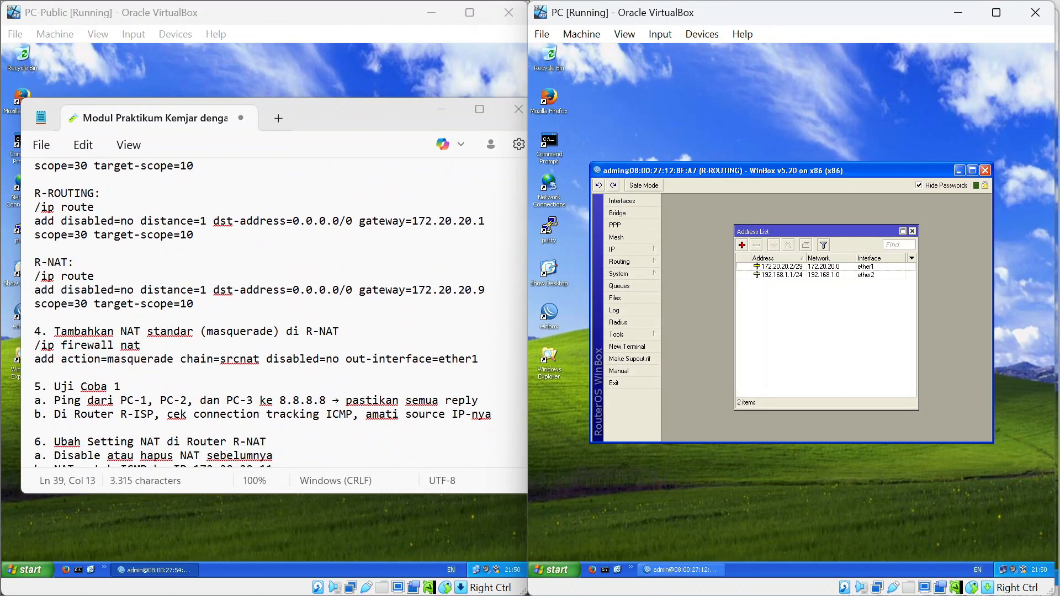
scroll(265, 309, "up", 2)
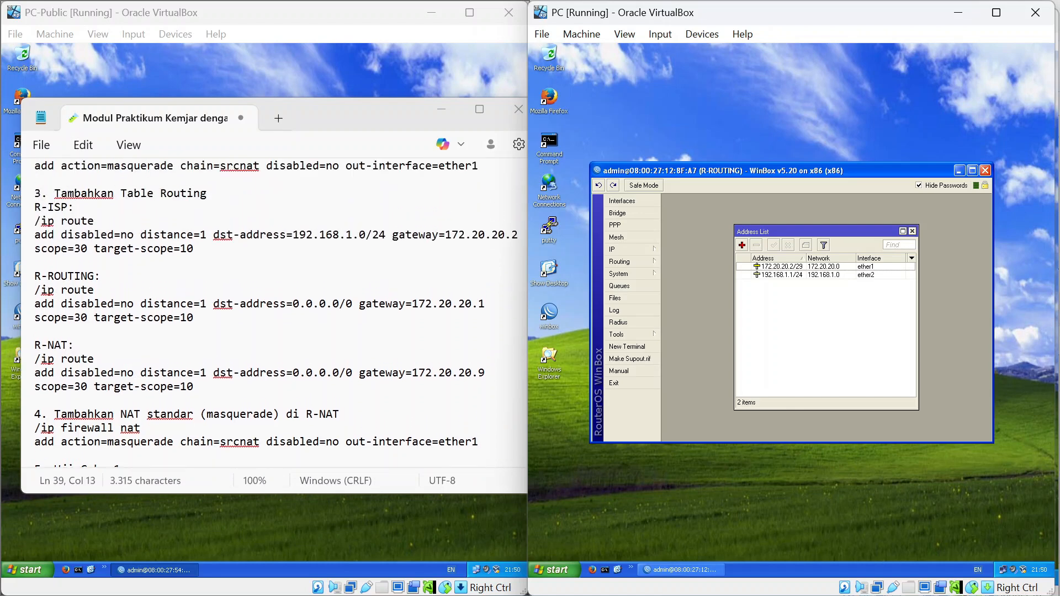
On R-ROUTING add default route 0.0.0.0/0 via 172.20.20.2 (scope 30, target-scope 10), then switch to PC Clone.
left_click(637, 348)
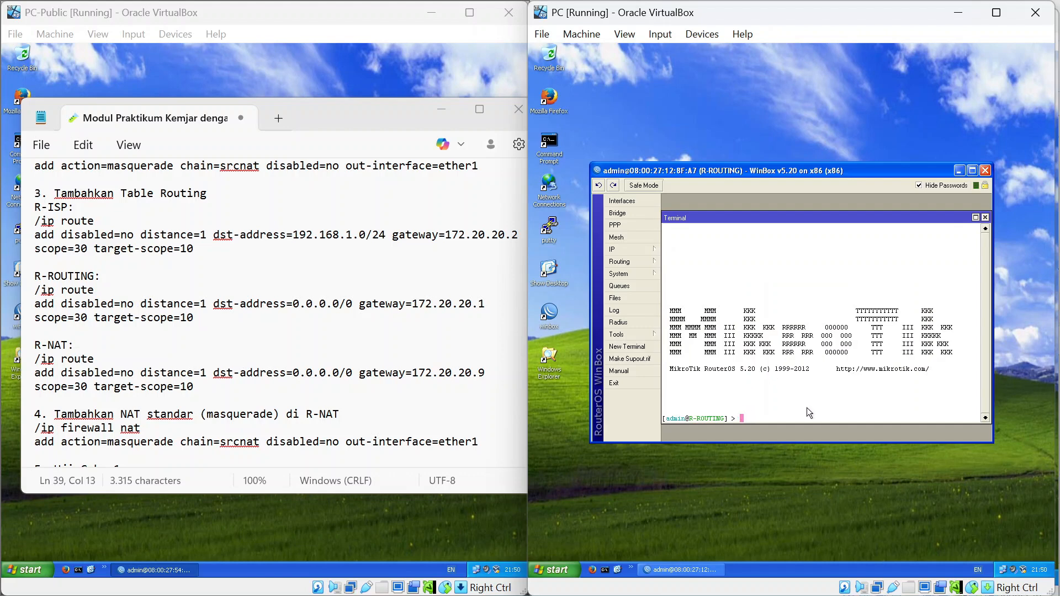
type("ip")
type("route")
key("Return")
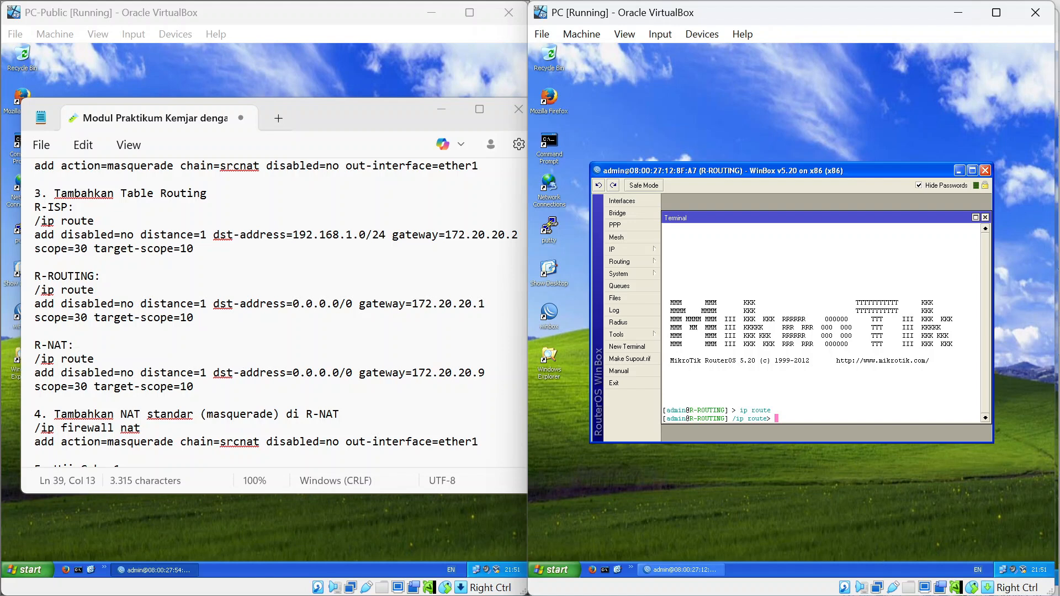
type("add disabled=no distance=1 dst")
key("Tab")
type("0")
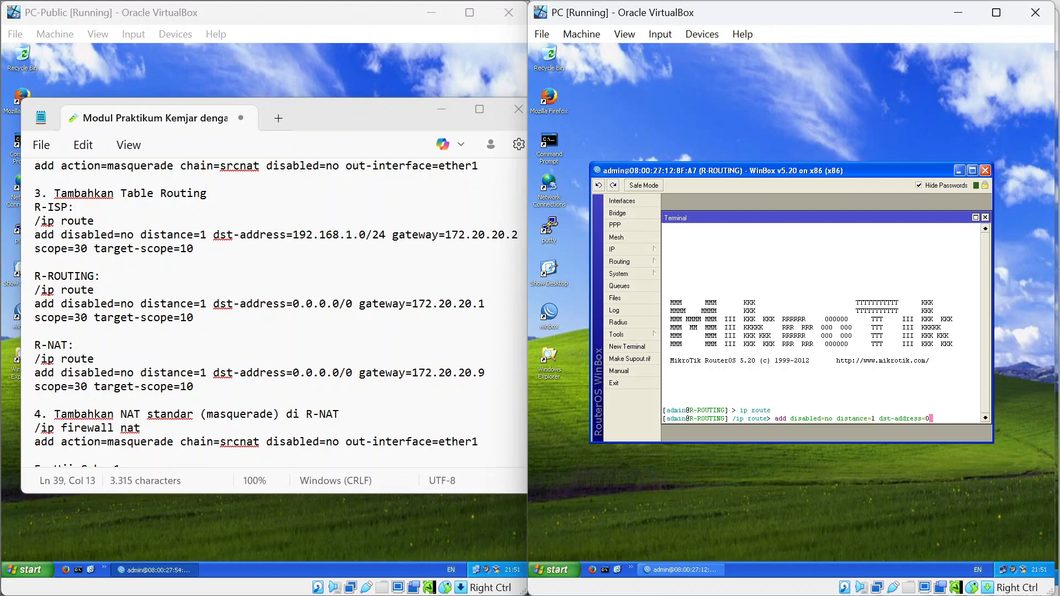
type(".0.0.0/0 gateway=")
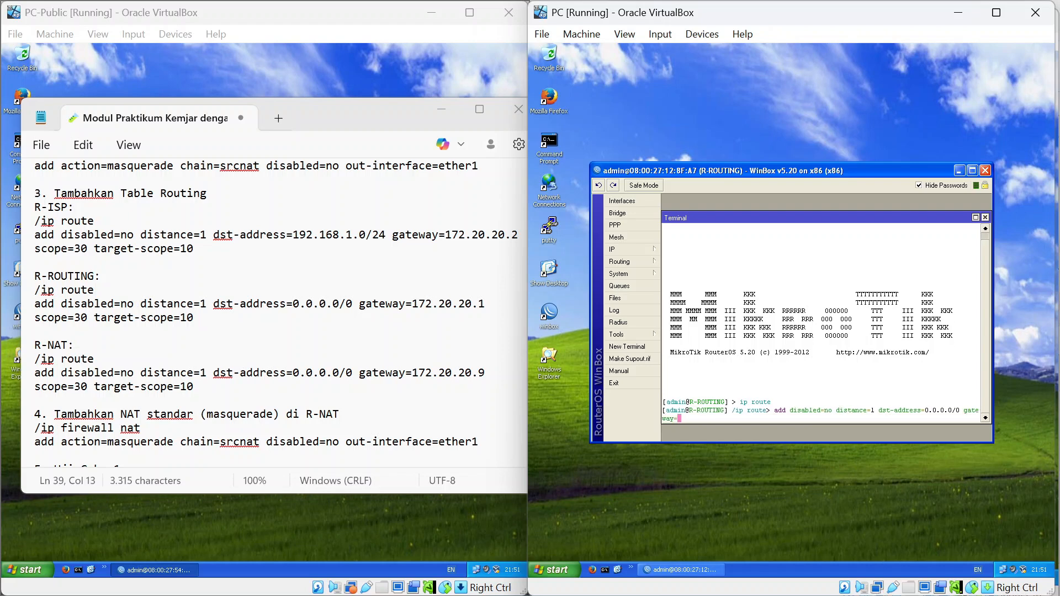
type("172")
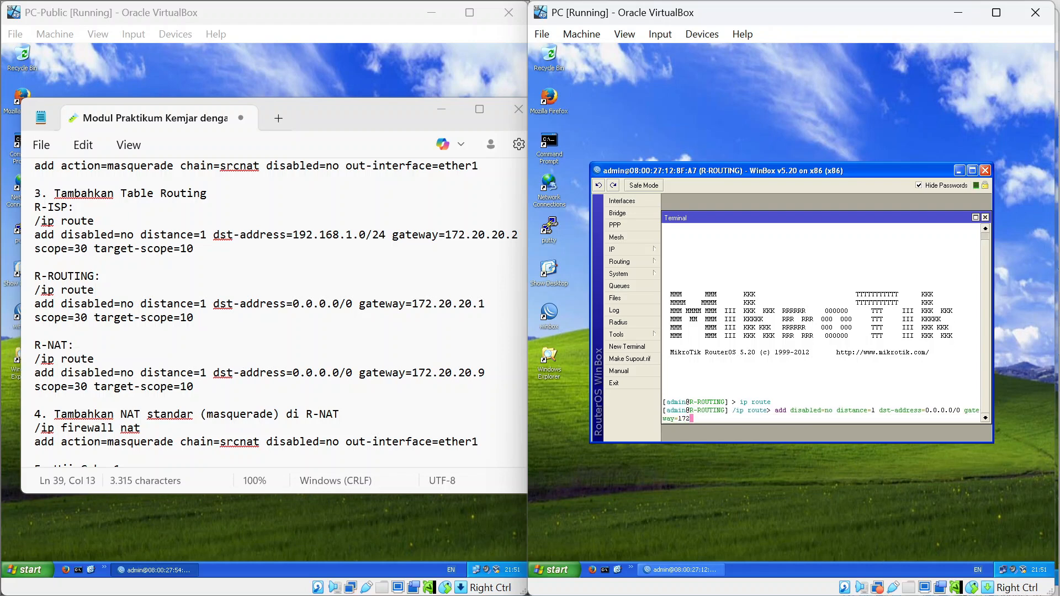
type(".20.20.2 scope=30 tar")
key("Tab")
type("10")
key("Return")
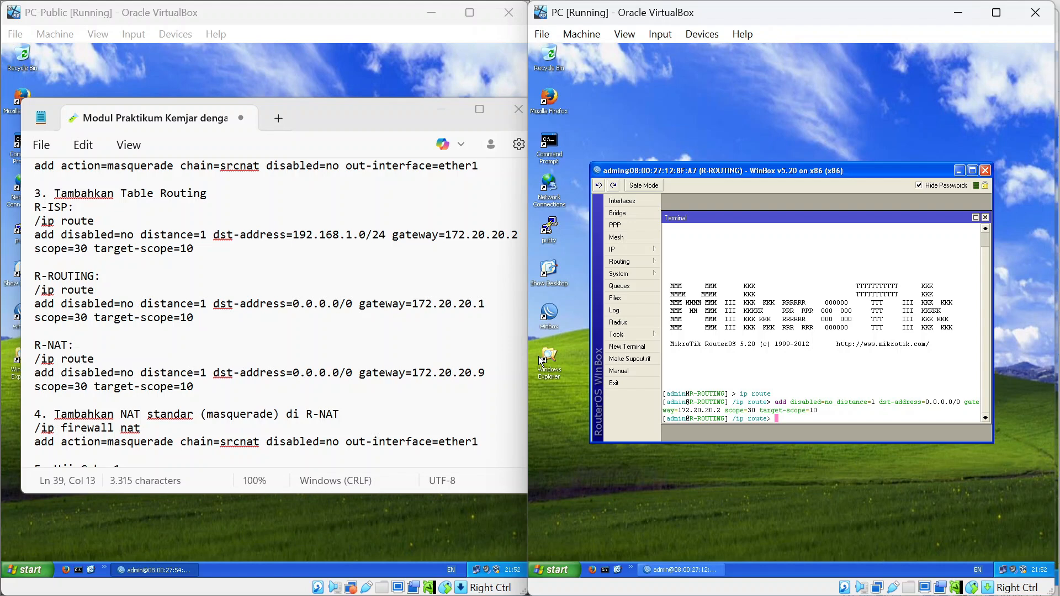
key("alt+Tab")
key("Tab")
key("Tab")
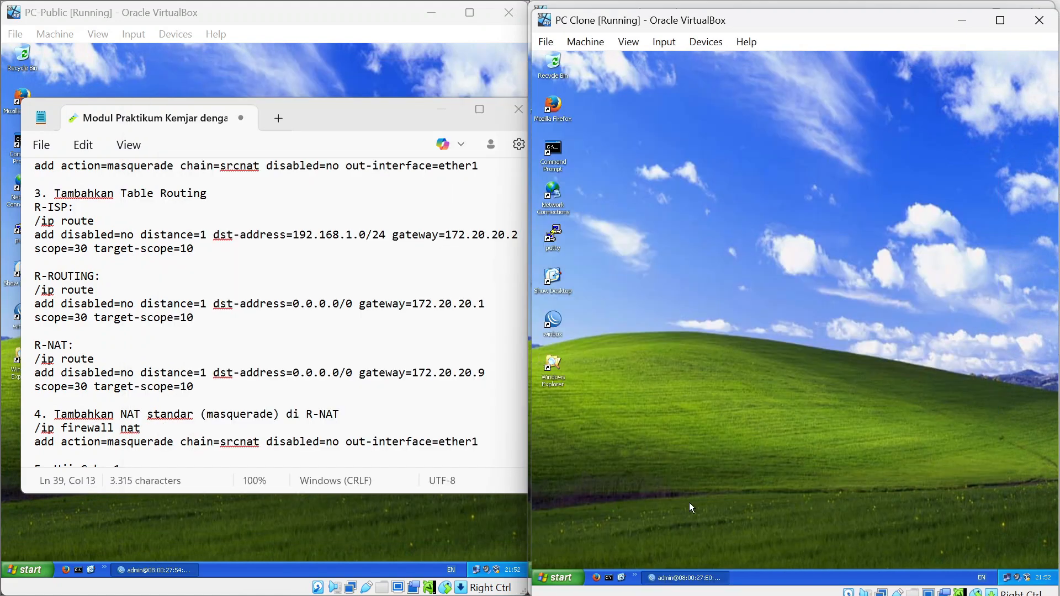
Restore R-NAT's WinBox window and open a terminal at the /ip route level.
left_click(688, 574)
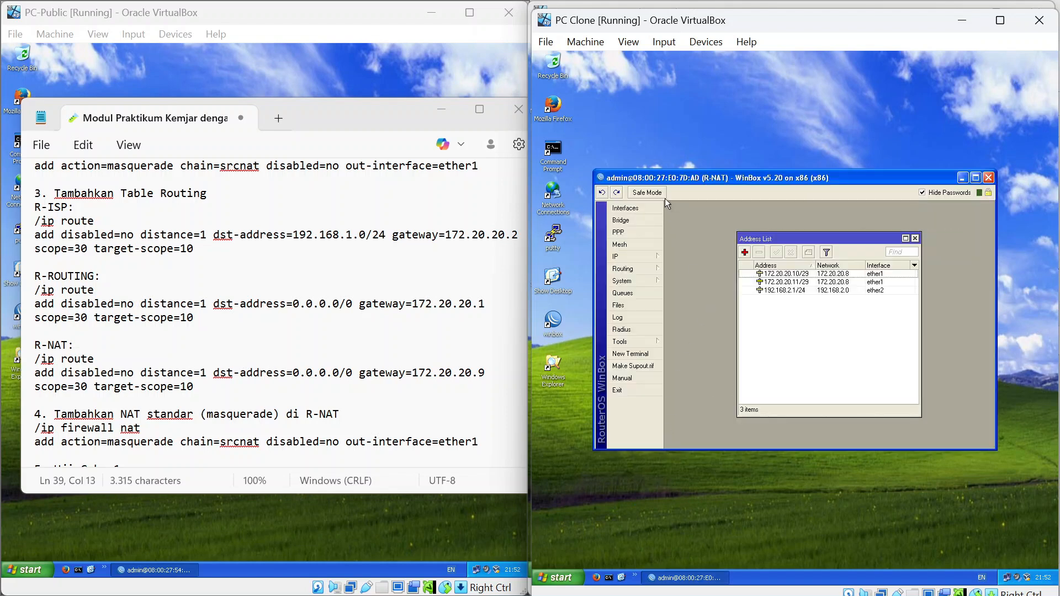
left_click(630, 354)
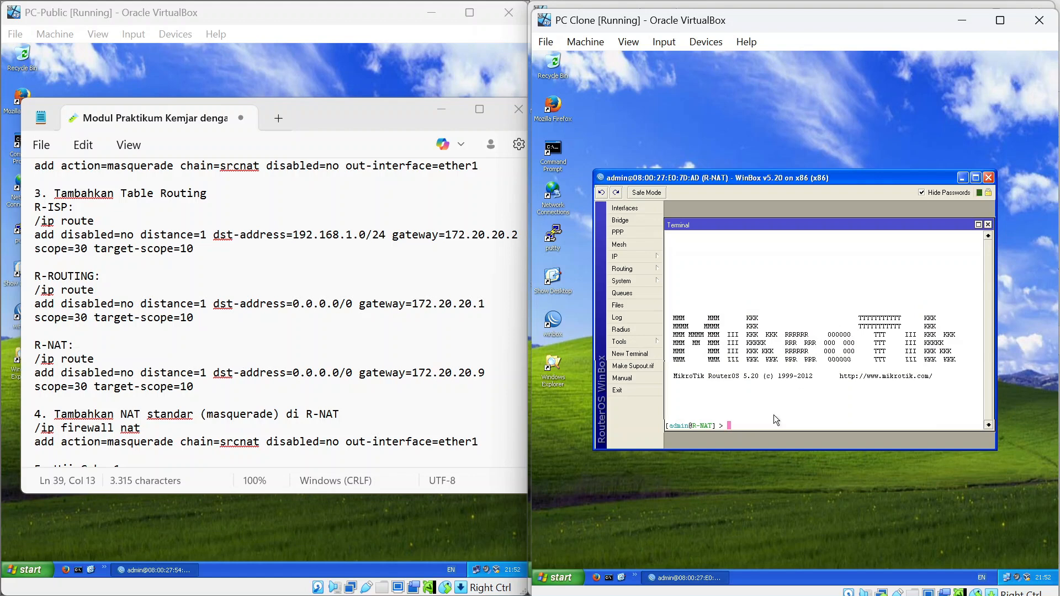
type("ip route")
key("Return")
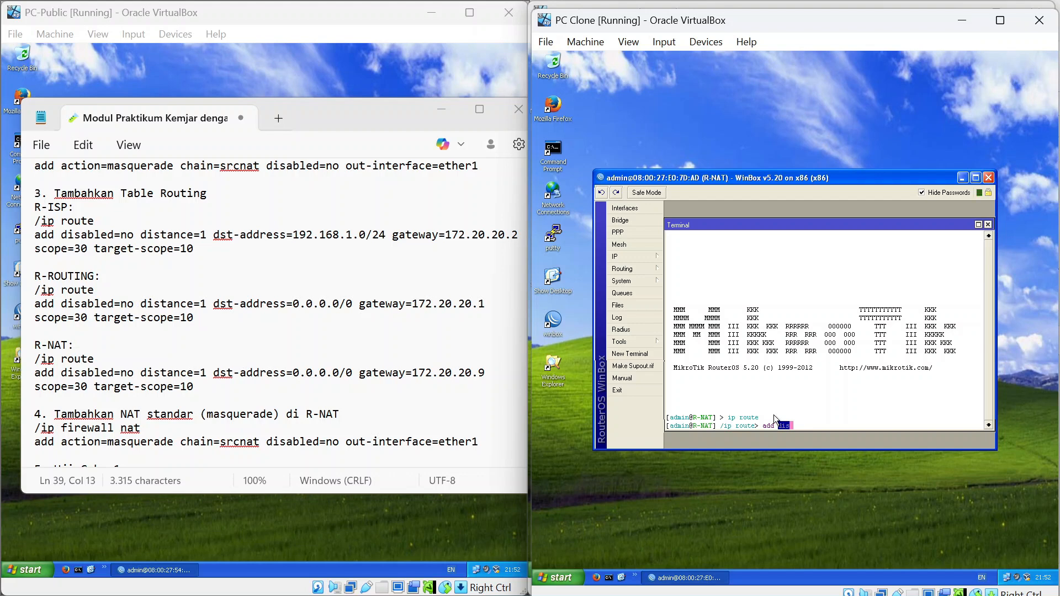
Add default route 0.0.0.0/0 via 172.20.20.9 with distance 1, scope 30 and target-scope 10.
type("add dis")
key("Tab")
type("no ")
type("distance=")
type("1")
type(" ds")
type("r")
key("Tab")
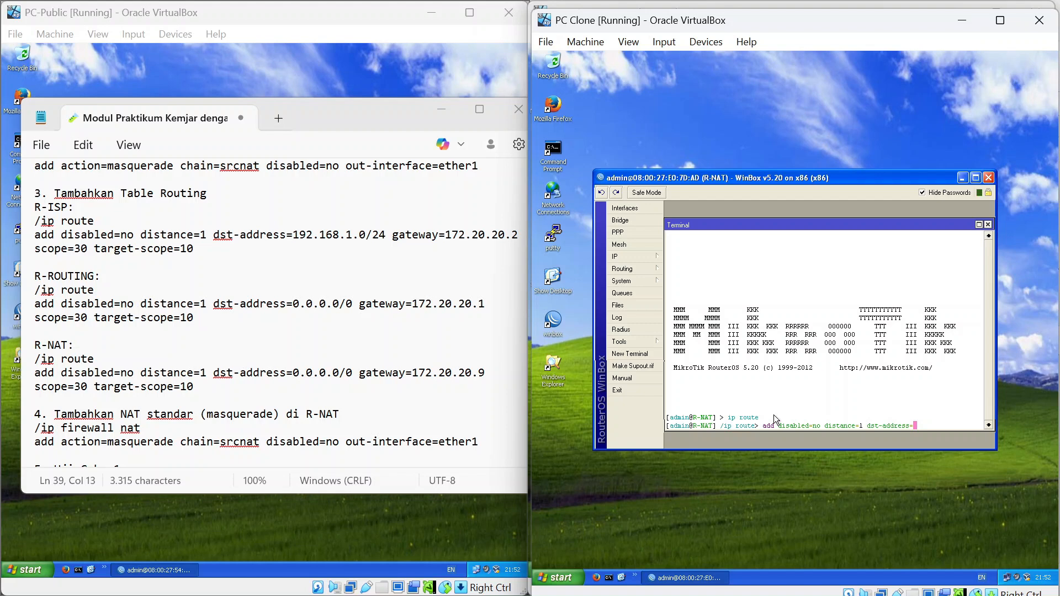
type("0.0.0.0")
type("/")
type("0")
type("gatw")
key("Tab")
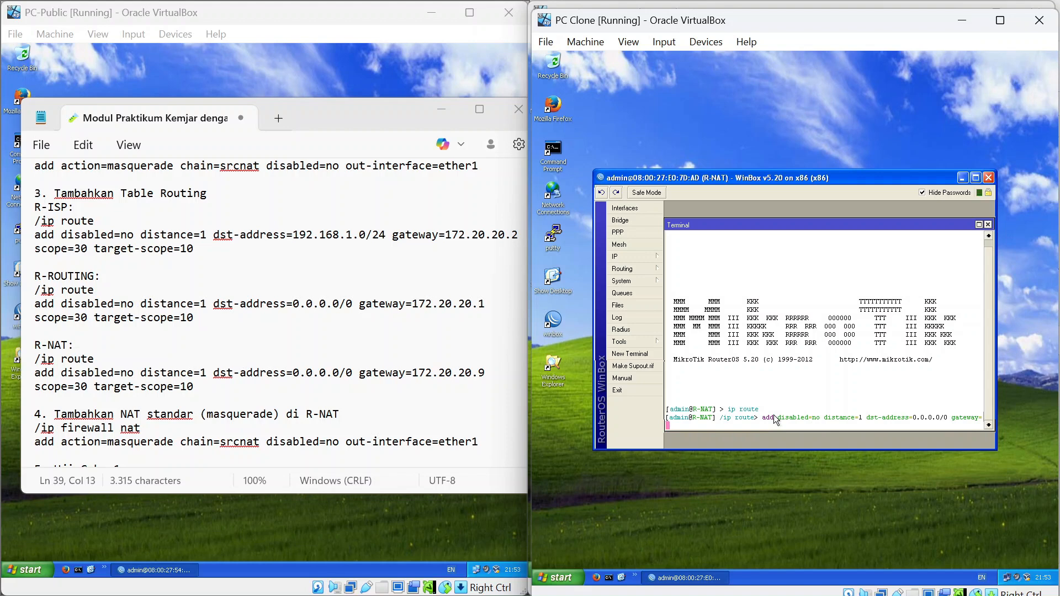
type("172")
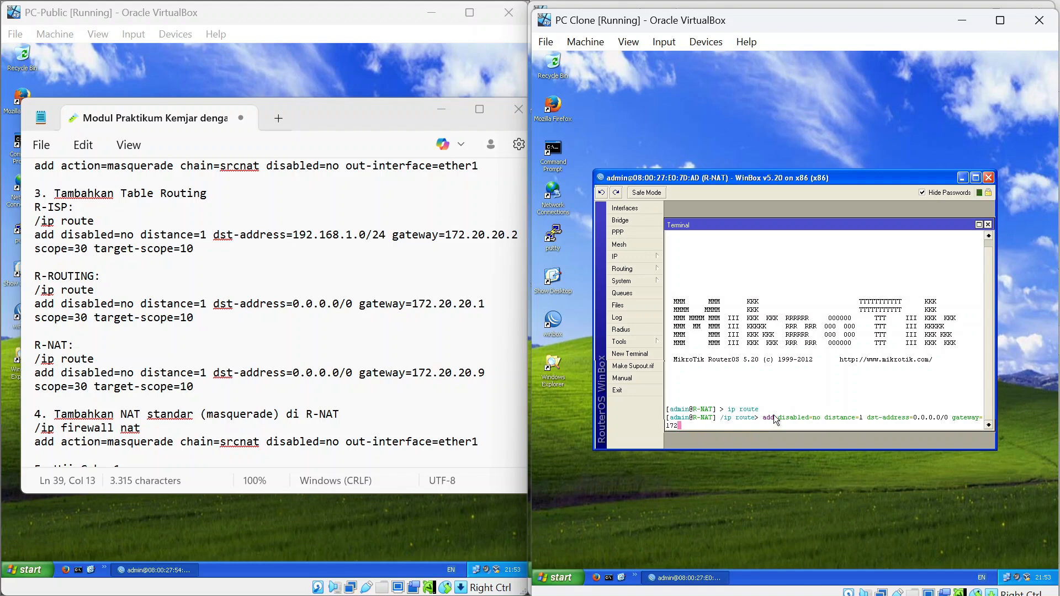
type(".")
type("20.20")
type(".9")
type(" scope=")
type("30")
type(" t")
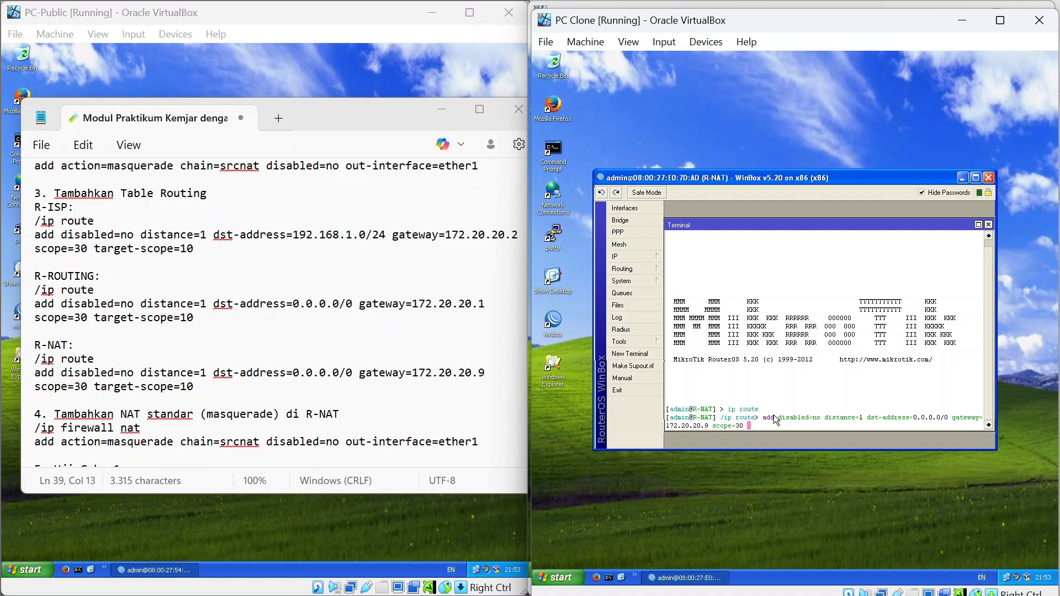
type("arg")
key("Tab")
type("10")
key("Return")
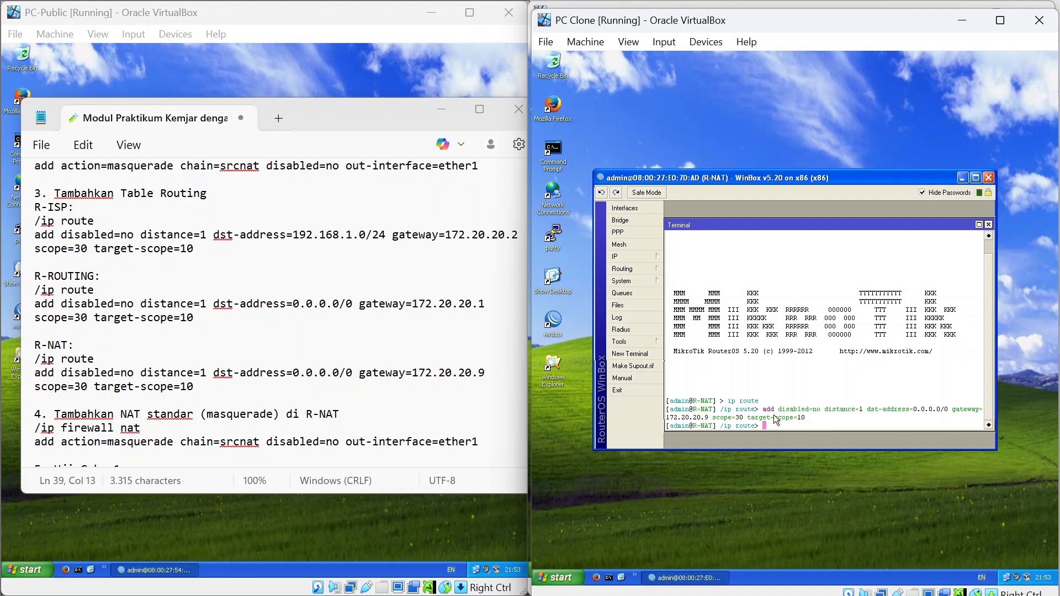
left_click(647, 257)
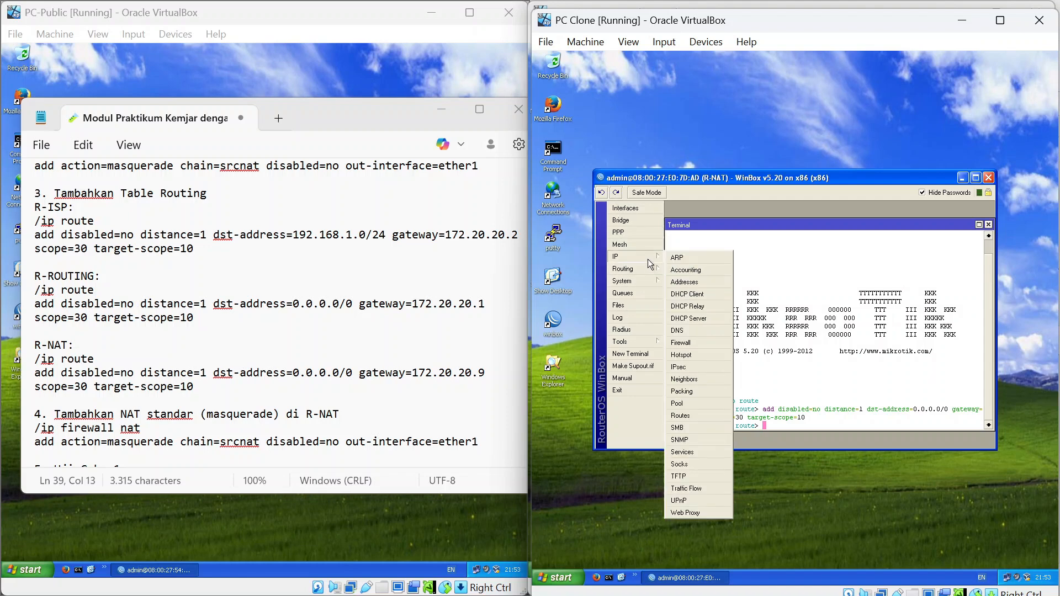
left_click(702, 415)
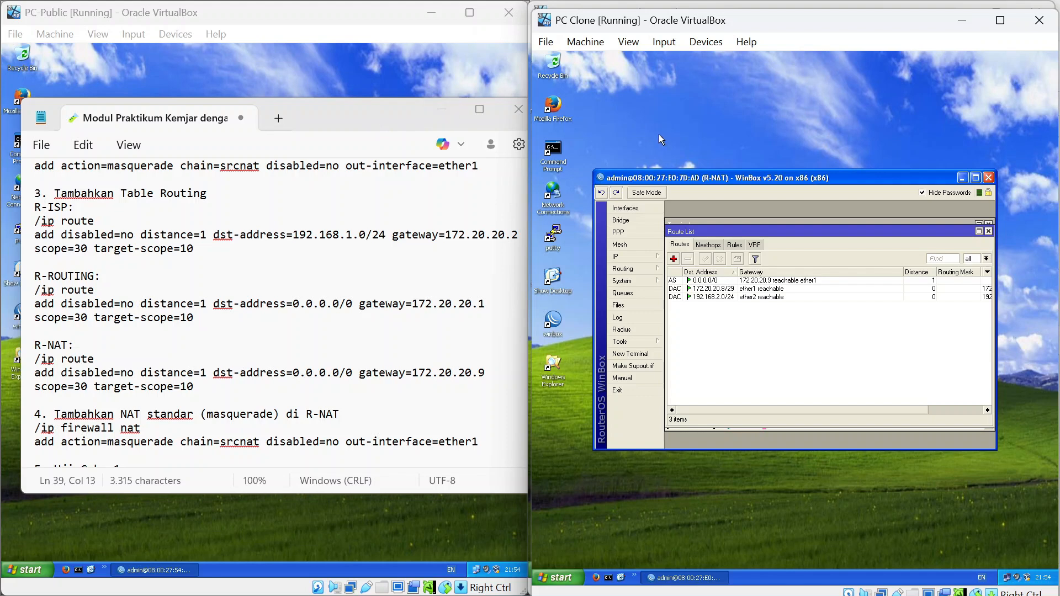
left_click(989, 232)
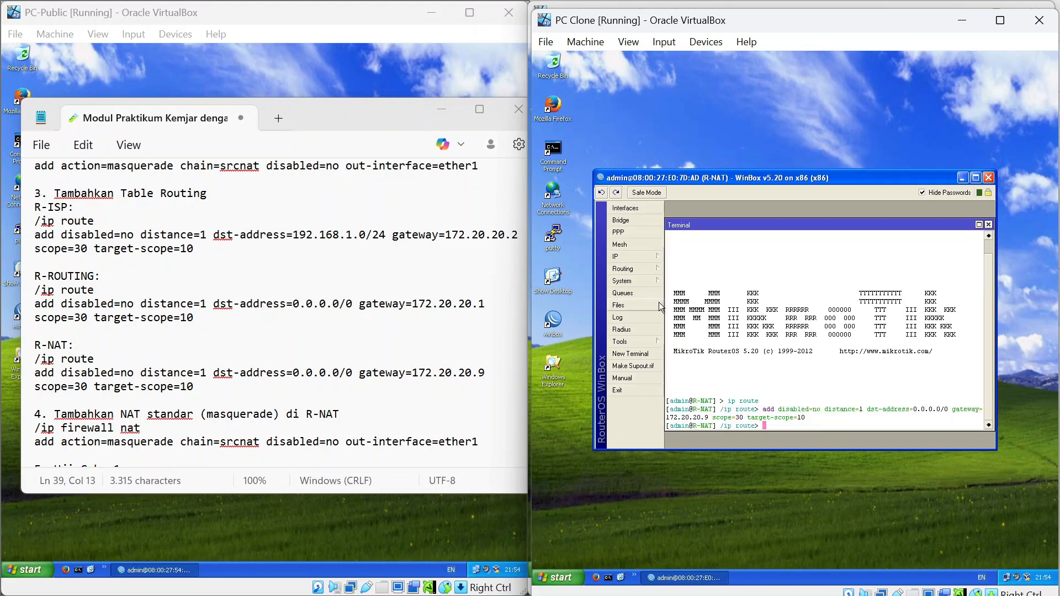
scroll(274, 309, "down", 5)
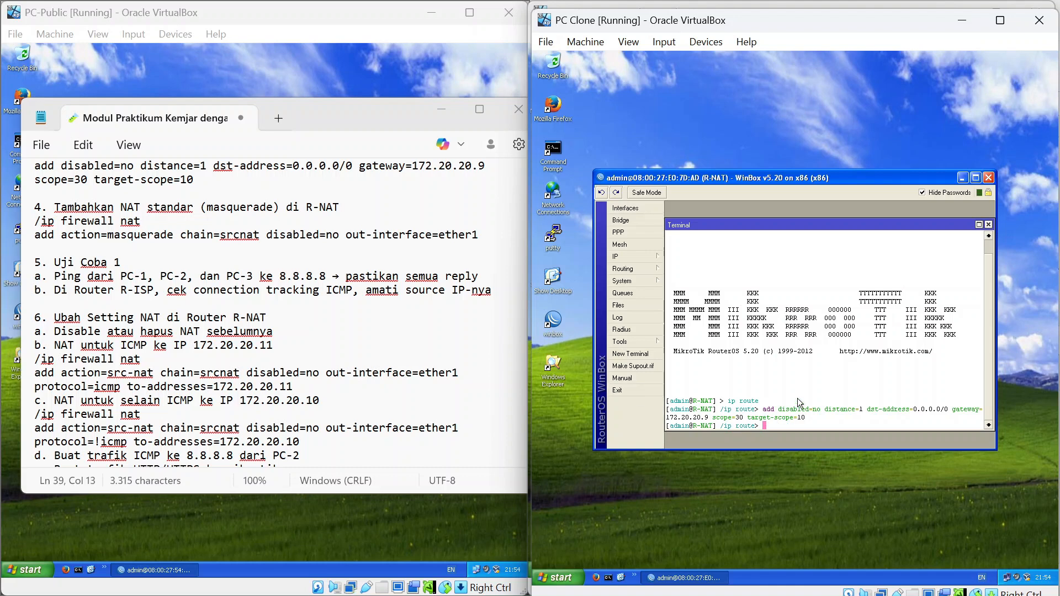
Under /ip firewall nat on R-NAT, add a srcnat masquerade rule with out-interface ether1.
type("/")
key("Return")
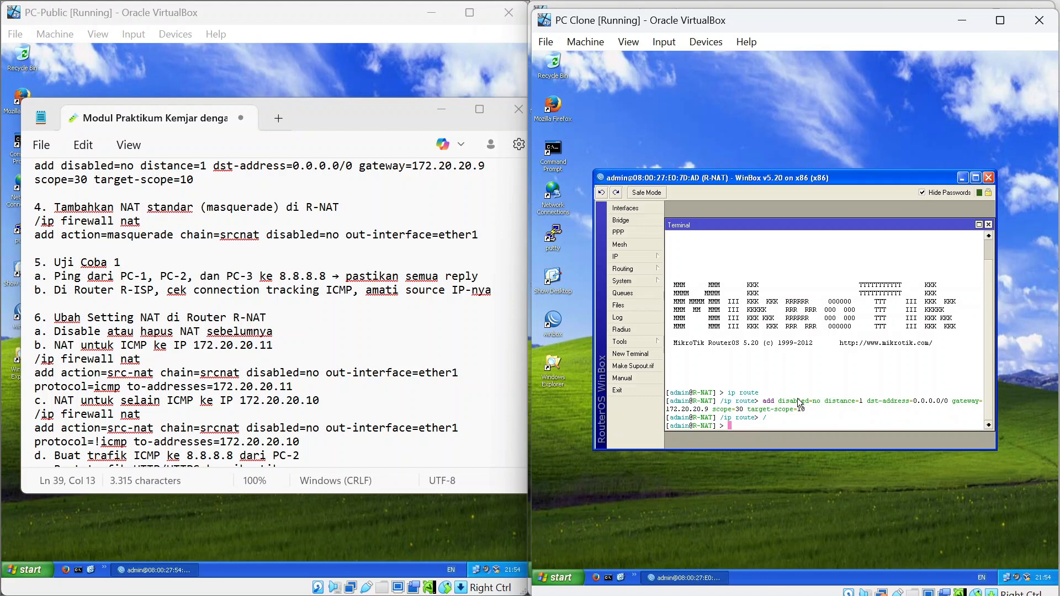
type("ip firewall nat")
key("Return")
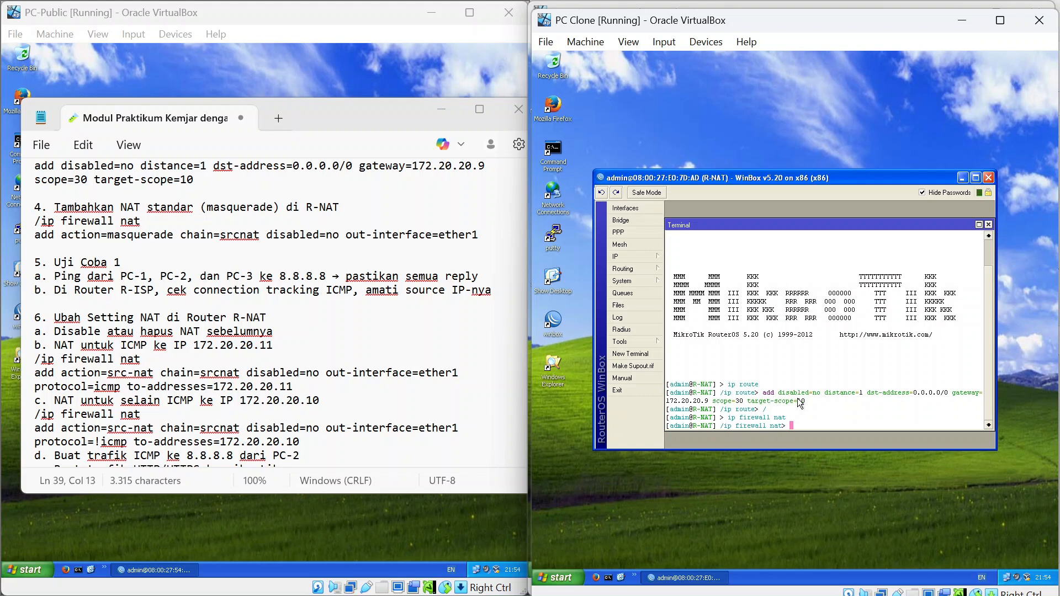
type("add action=")
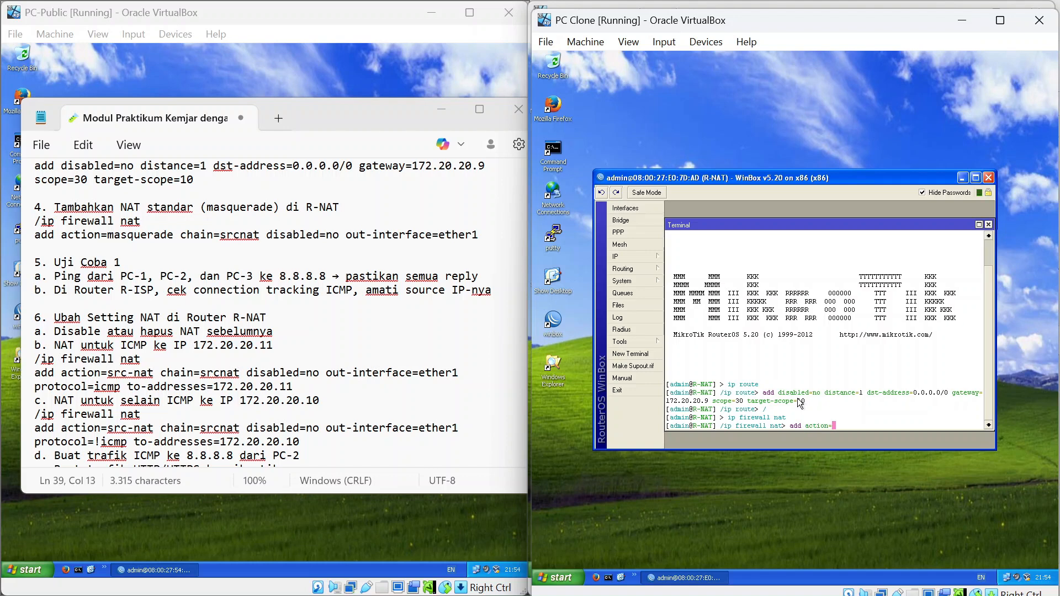
type("masquerade chain=srcnat disabled=")
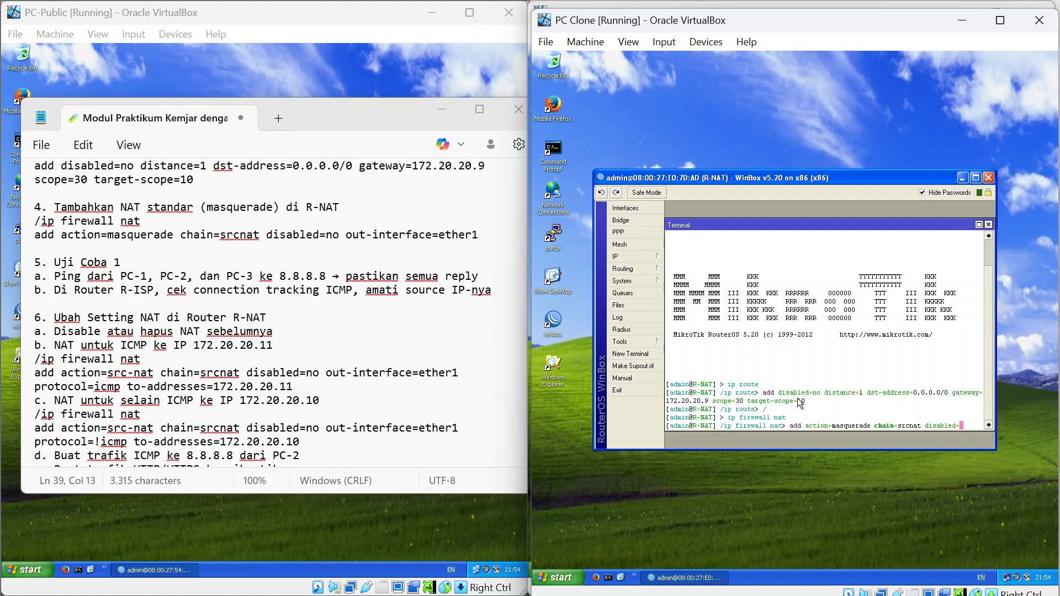
type("no out")
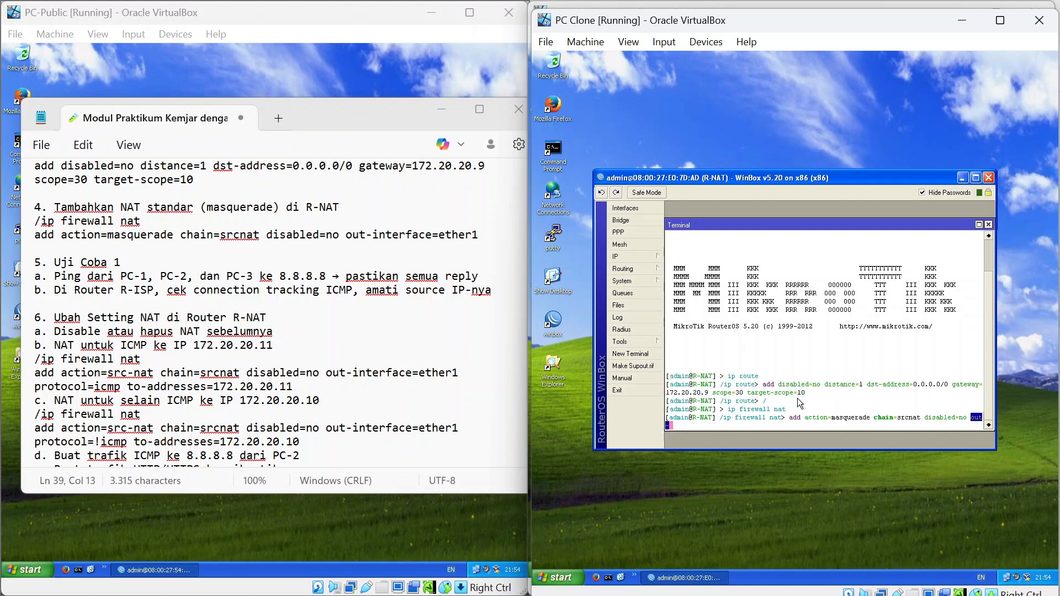
type("-interface=")
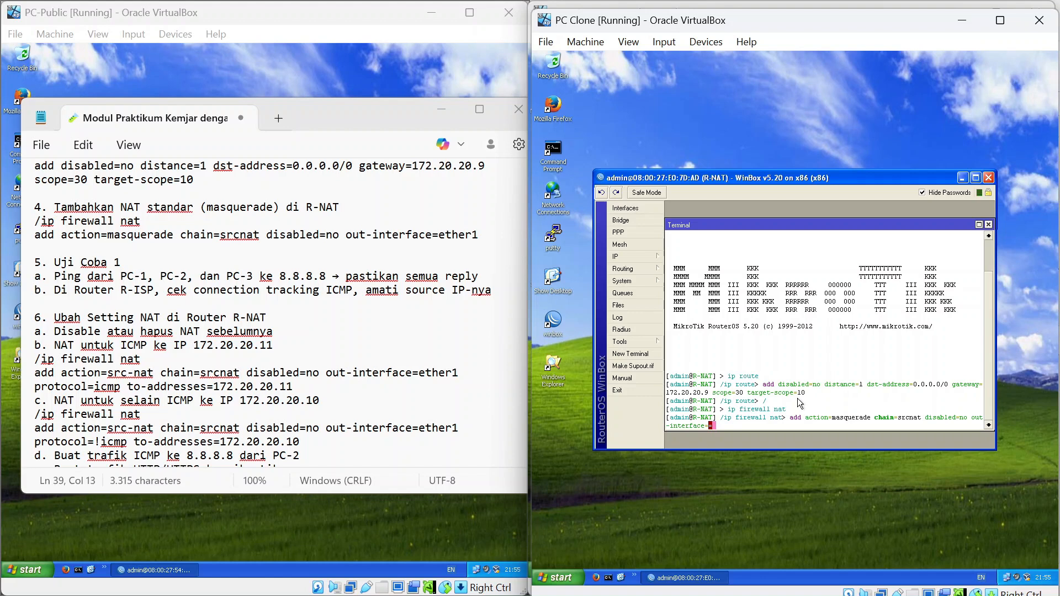
type("ether1")
key("Return")
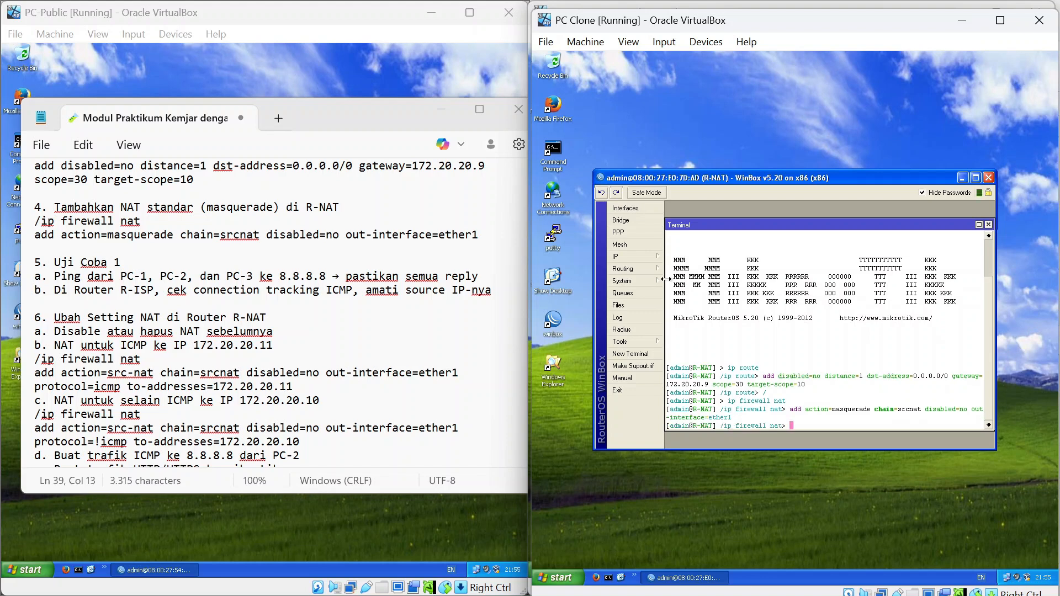
Confirm the masquerade rule in IP > Firewall > NAT, then close the firewall window.
left_click(643, 259)
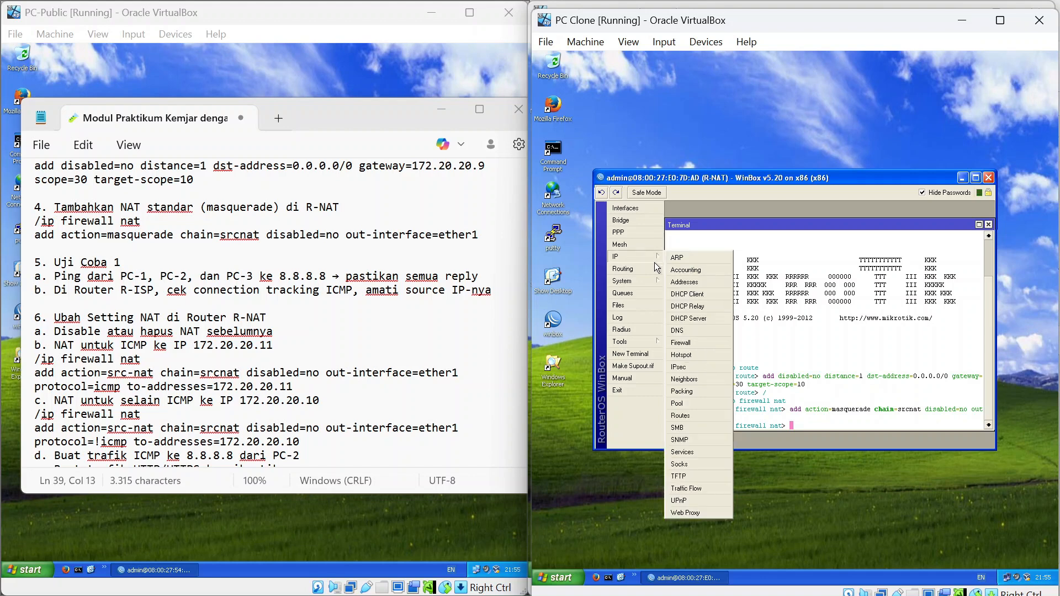
left_click(697, 348)
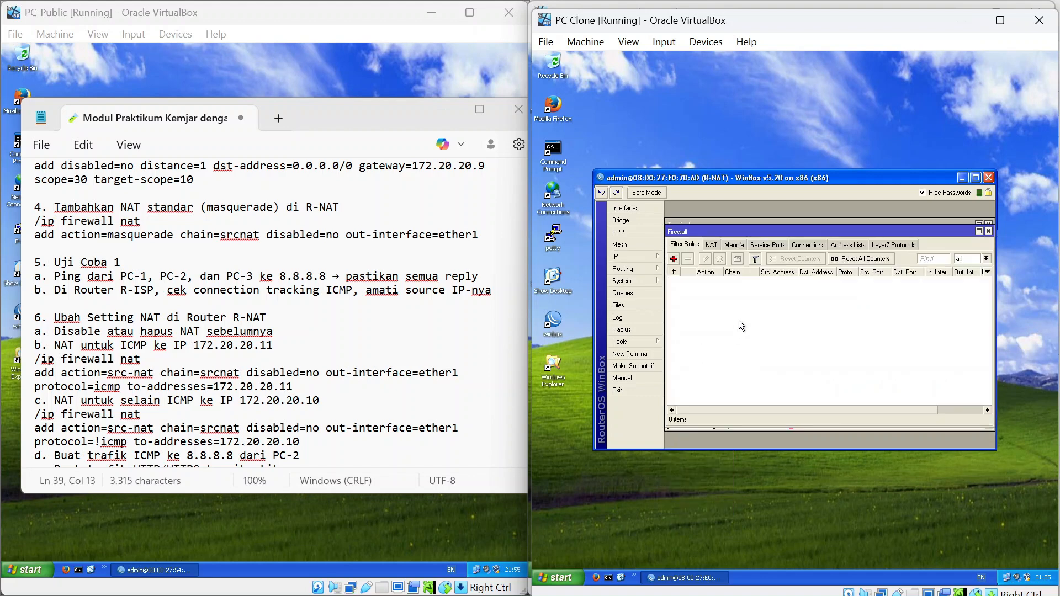
left_click(711, 246)
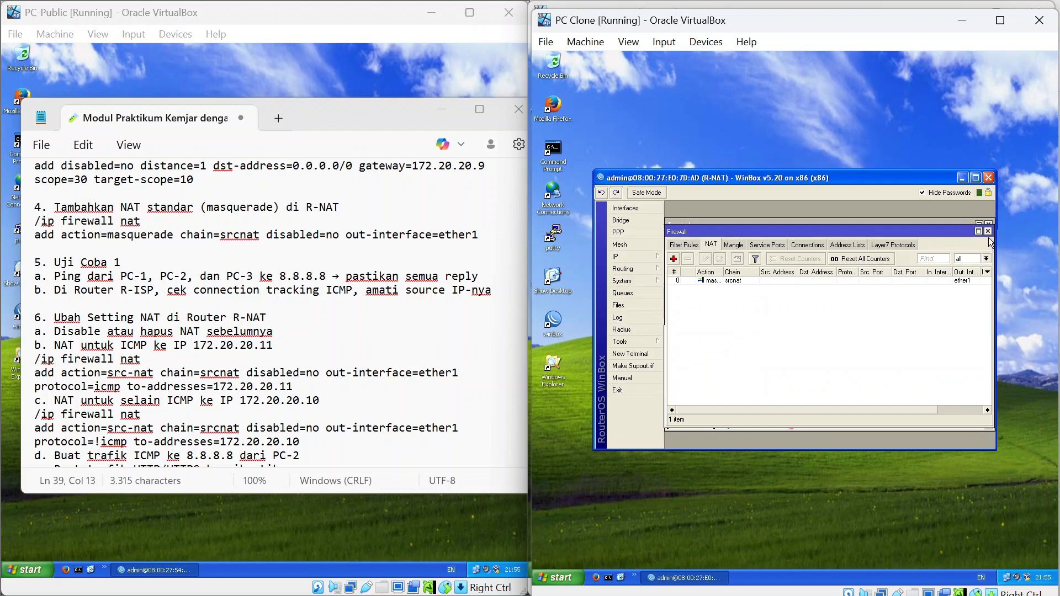
left_click(988, 231)
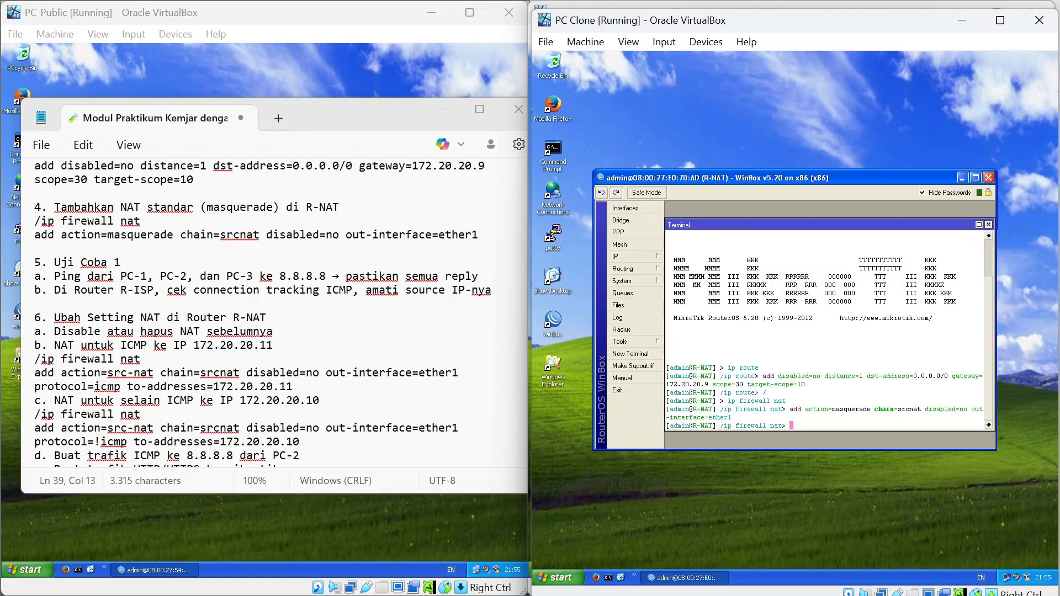
mouse_move(328, 115)
left_mouse_down()
mouse_move(465, 141)
mouse_move(575, 144)
mouse_move(349, 153)
mouse_move(386, 147)
left_mouse_up()
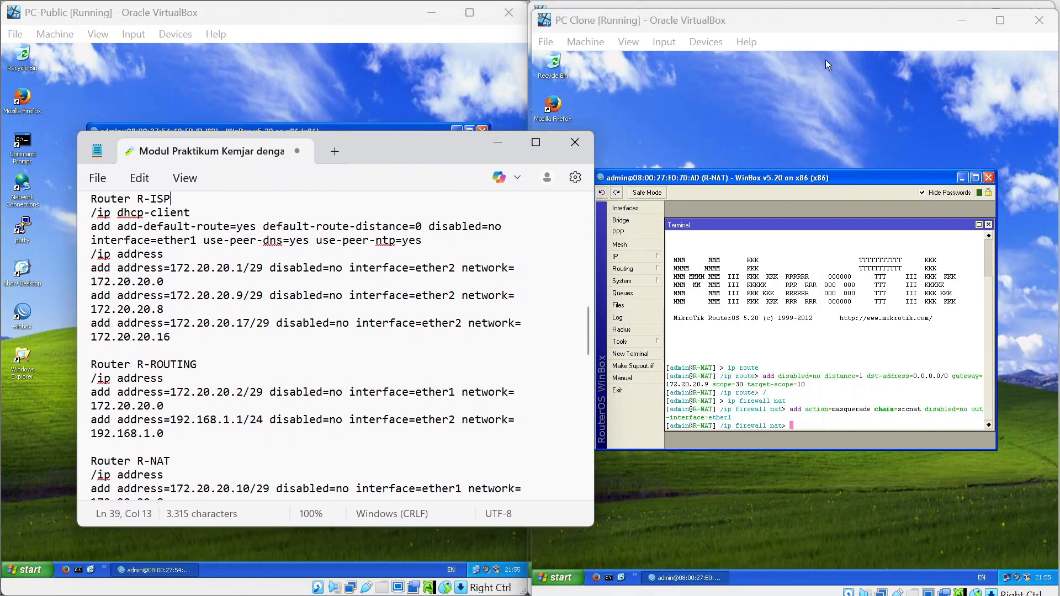
From the PC's Command Prompt, run 'ping 8.8.8.8 -t' and stop it with Ctrl+C.
mouse_move(840, 28)
left_mouse_down()
mouse_move(828, 60)
mouse_move(839, 71)
left_mouse_up()
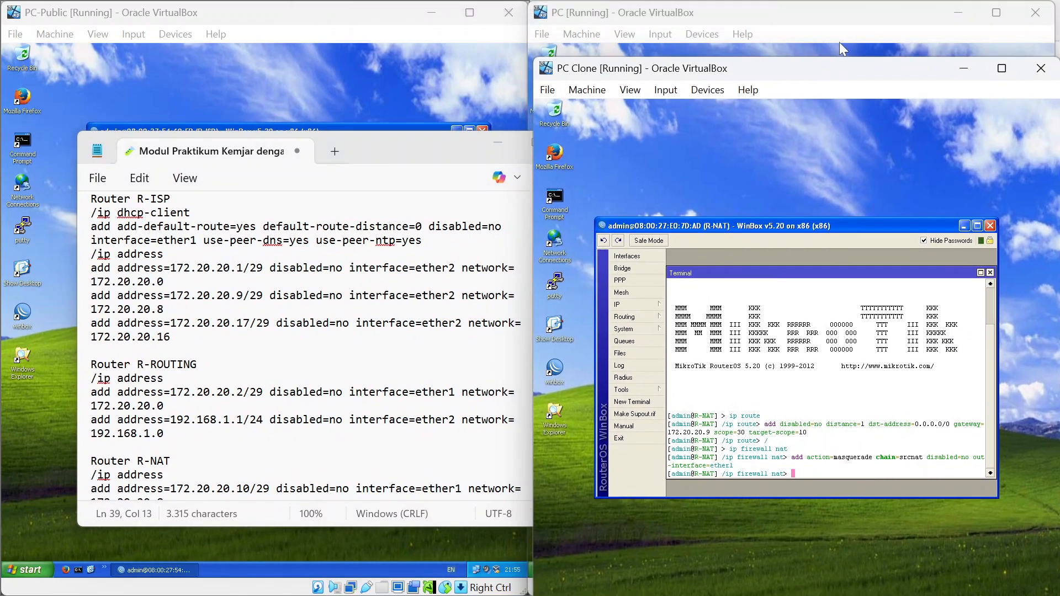
left_click(836, 45)
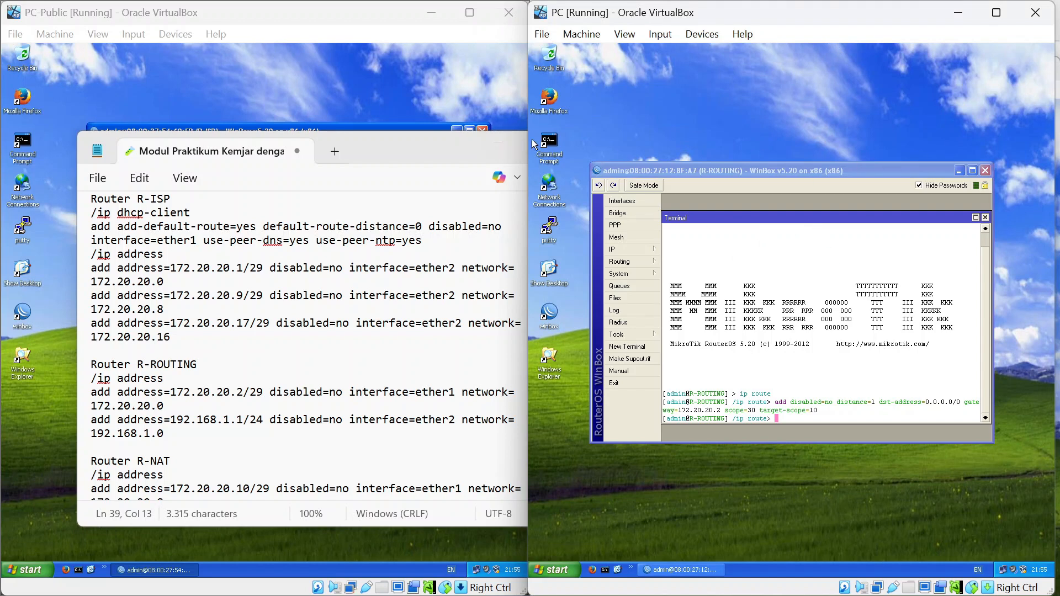
double_click(556, 145)
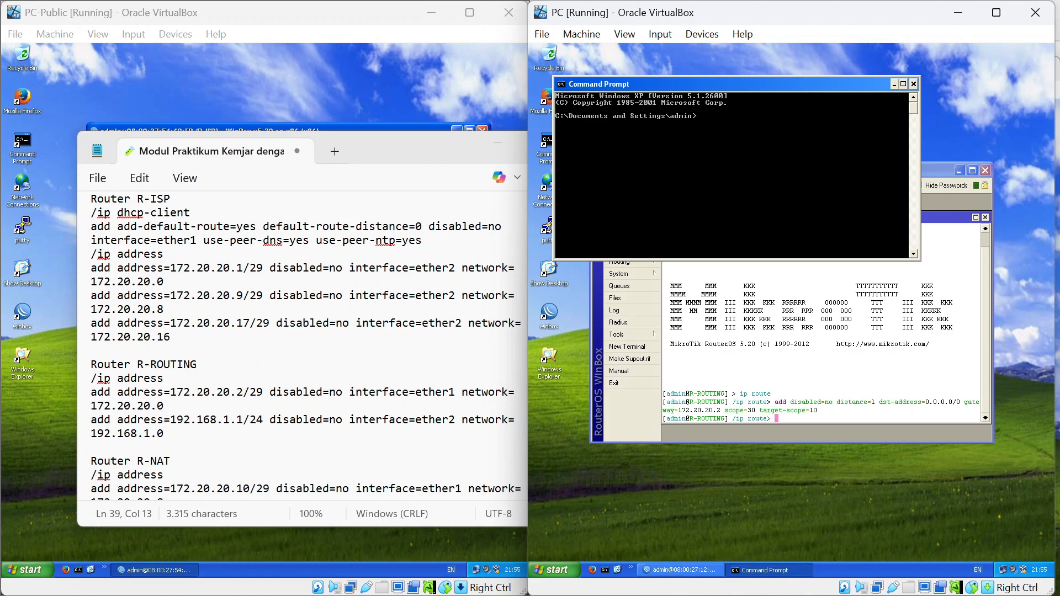
scroll(304, 345, "down", 12)
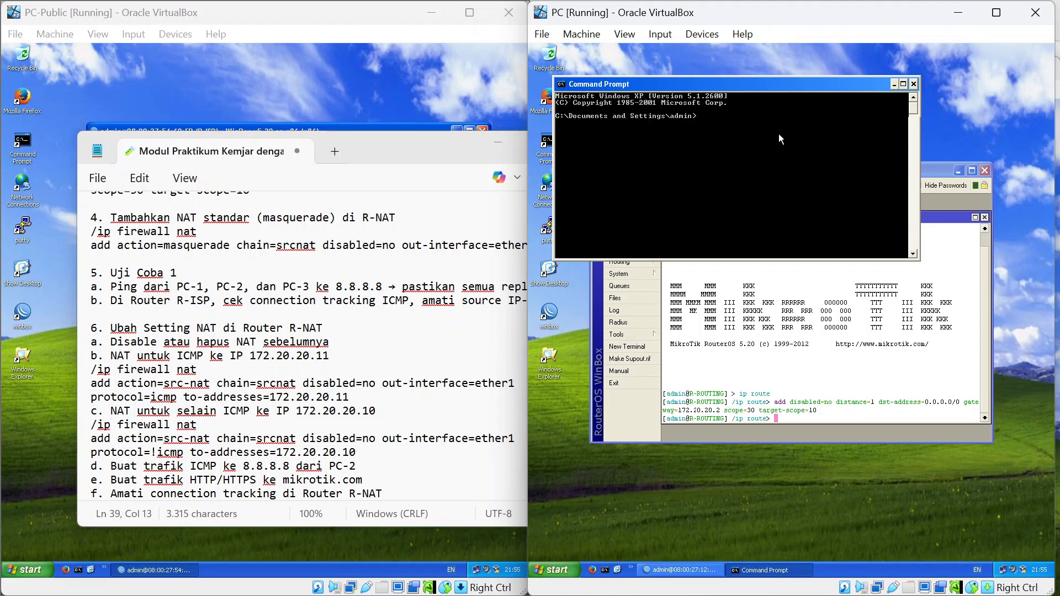
type("ing 8.8.8.8")
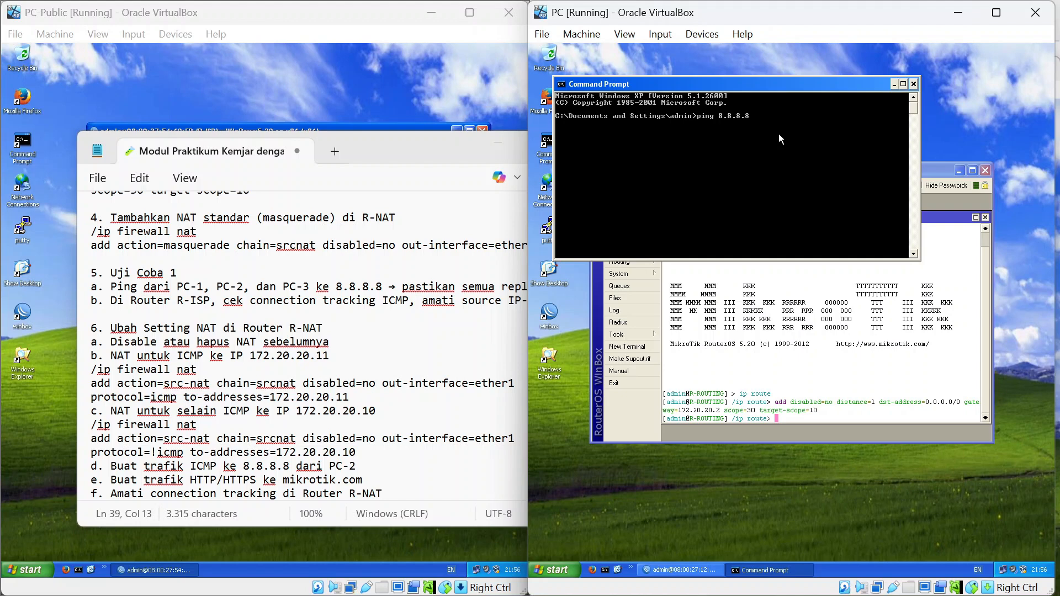
type("t")
key("Return")
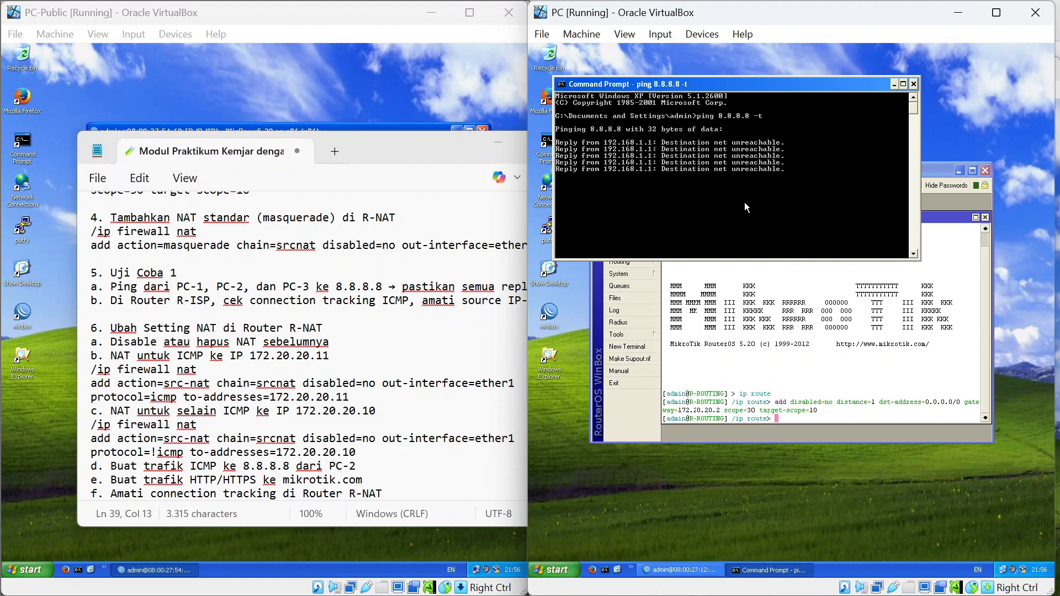
key("ctrl+c")
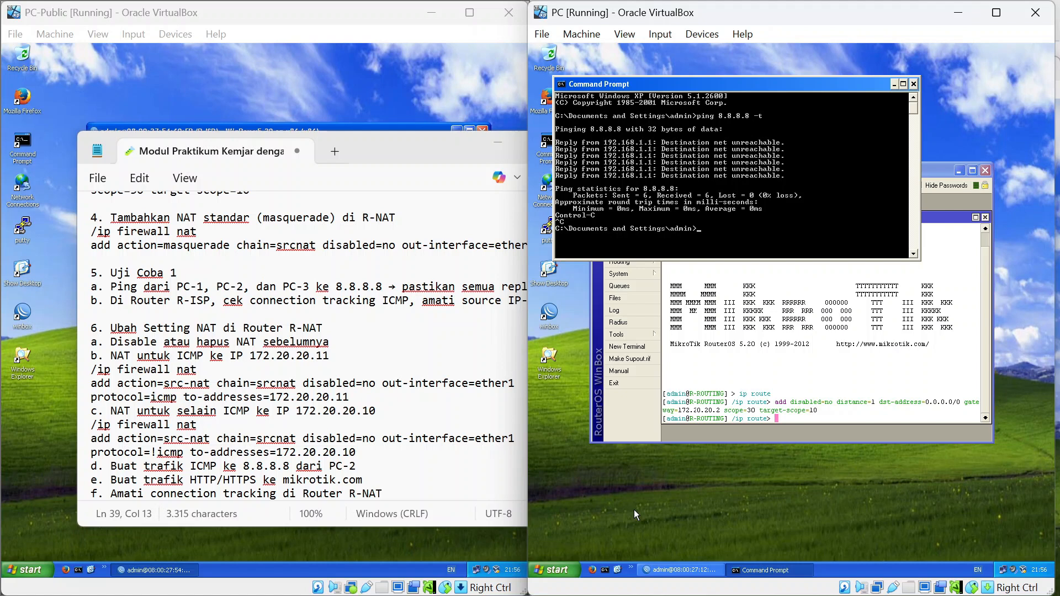
Open the Local Area Connection's TCP/IP properties from Control Panel > Network Connections.
left_click(568, 569)
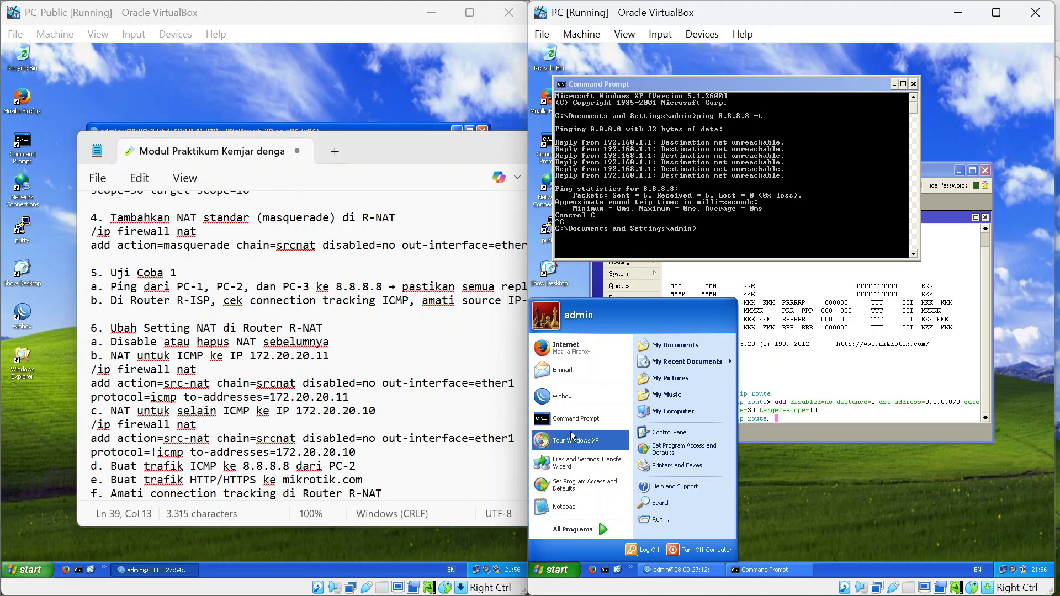
left_click(709, 435)
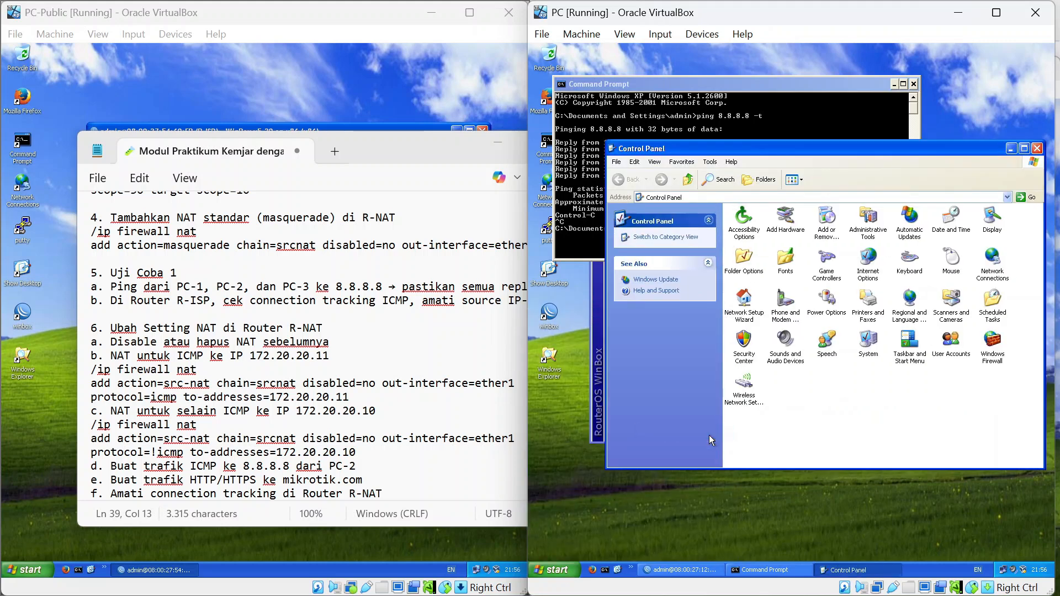
left_click(1000, 265)
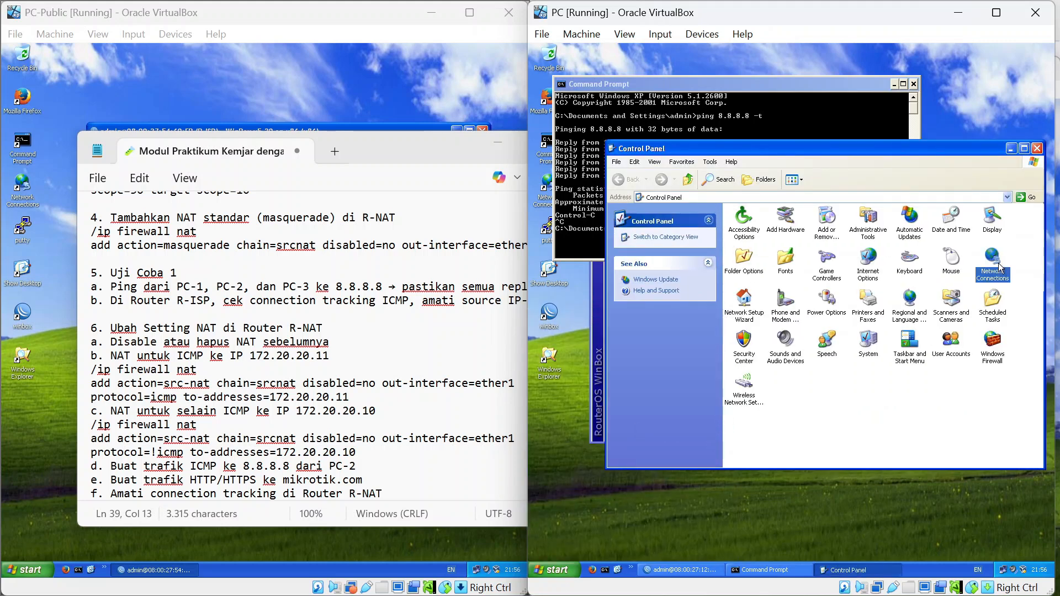
double_click(999, 267)
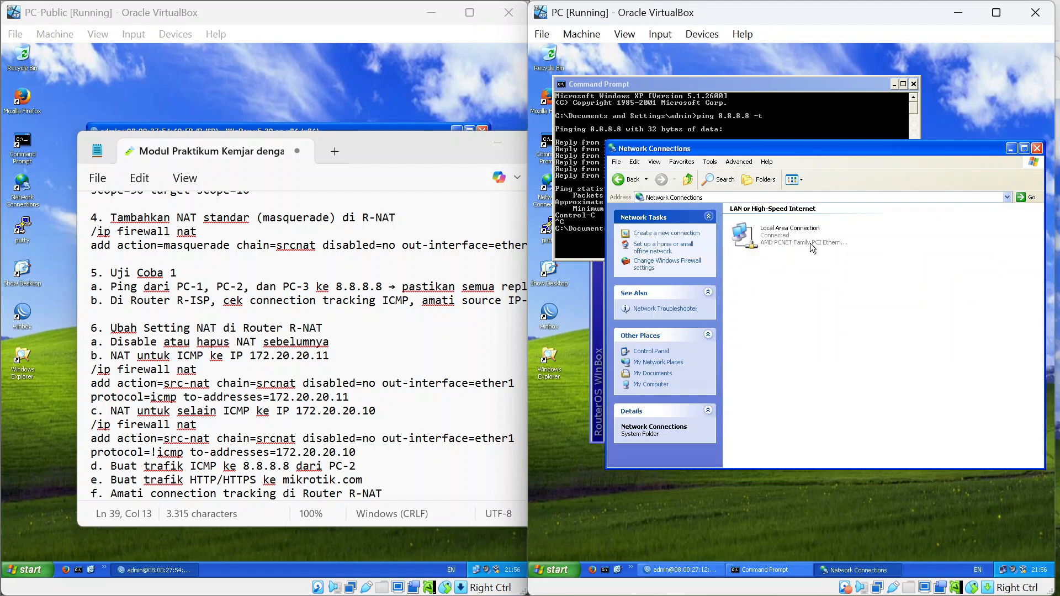
double_click(748, 248)
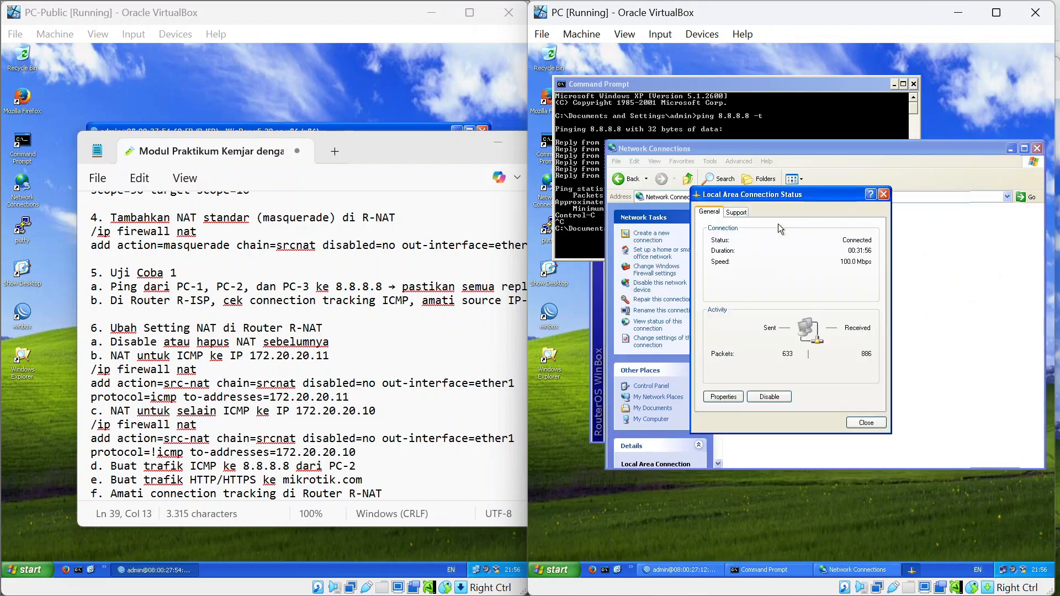
left_click(736, 398)
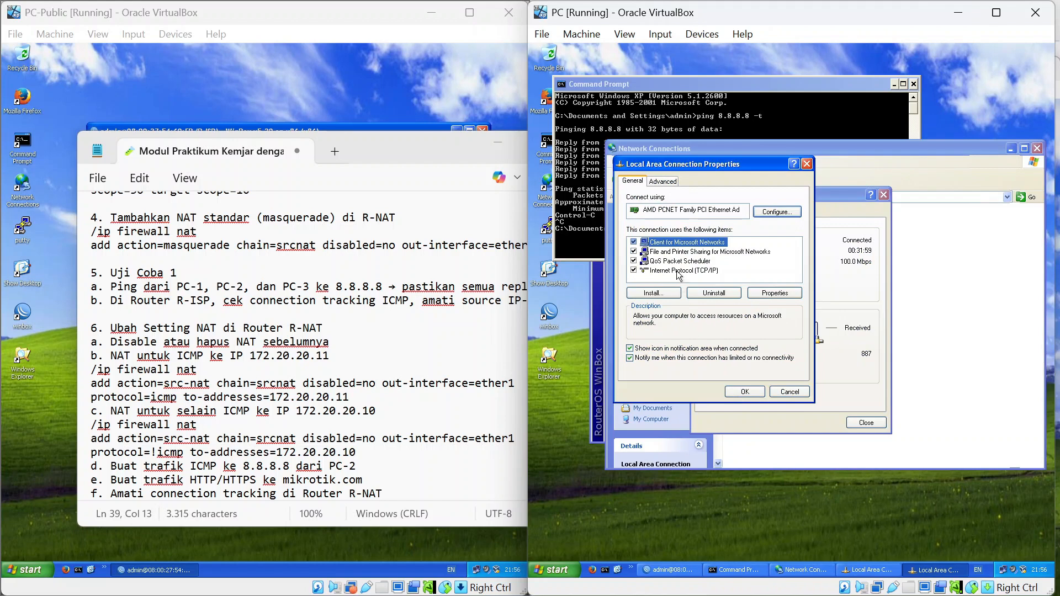
double_click(678, 271)
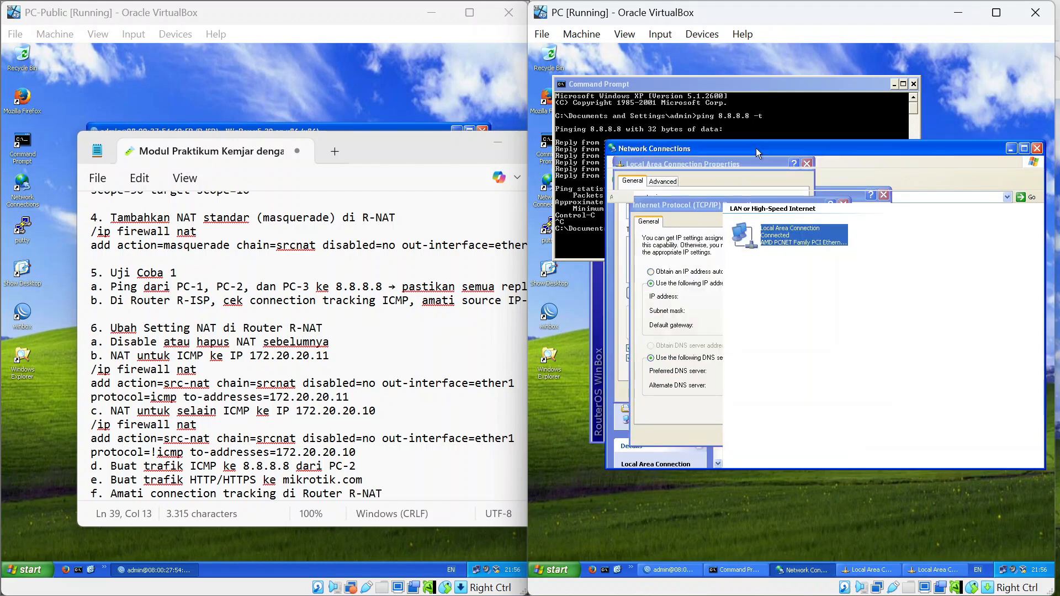
Move windows aside to check IP 192.168.1.2, gateway 192.168.1.1 and DNS 172.20.20.1.
left_click_drag(757, 149, 782, 189)
left_click_drag(812, 226, 883, 356)
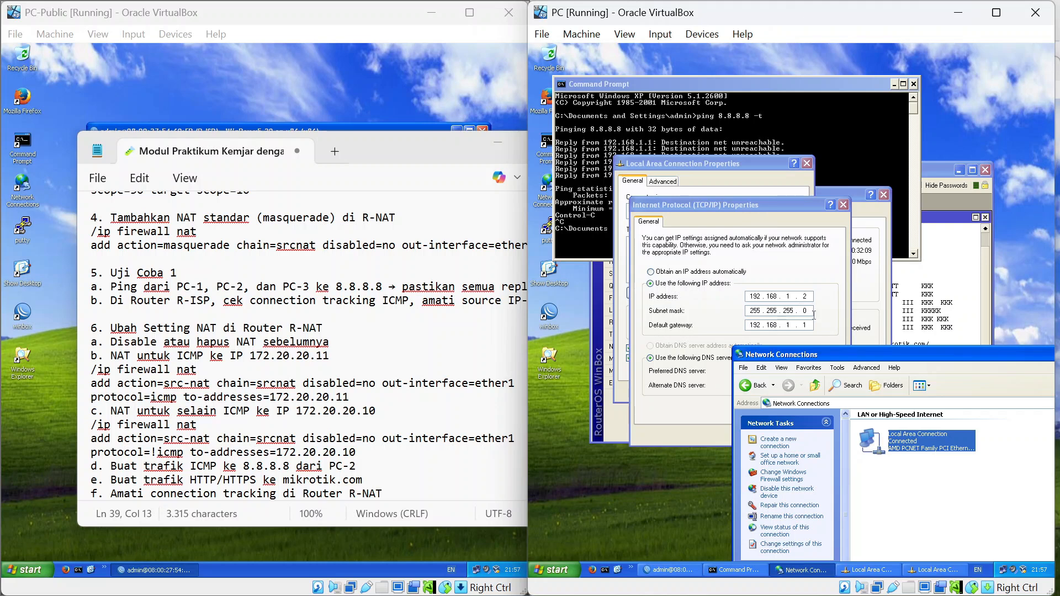
left_click_drag(824, 353, 861, 386)
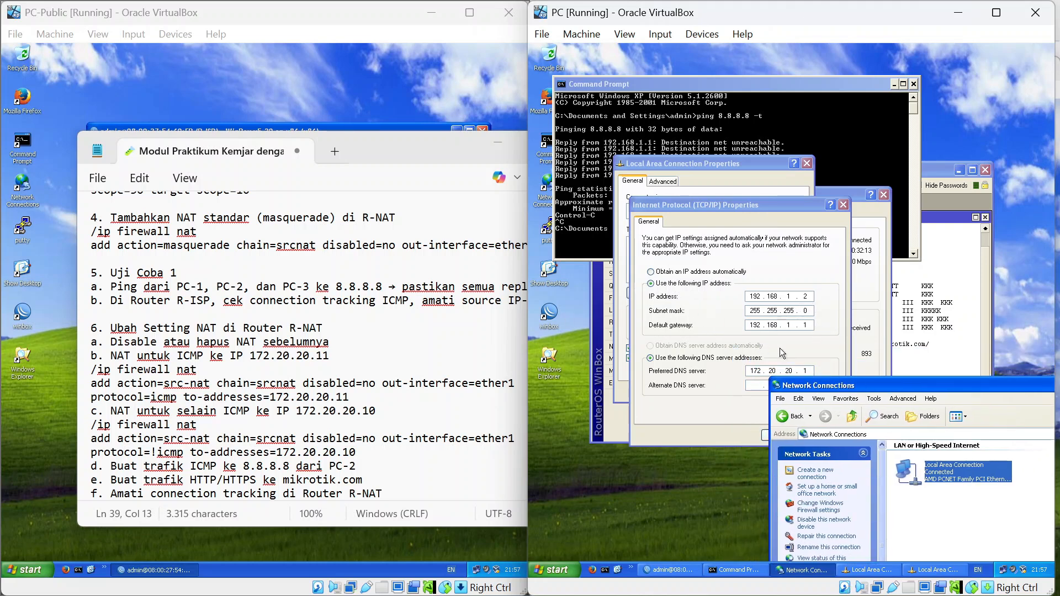
scroll(303, 343, "up", 15)
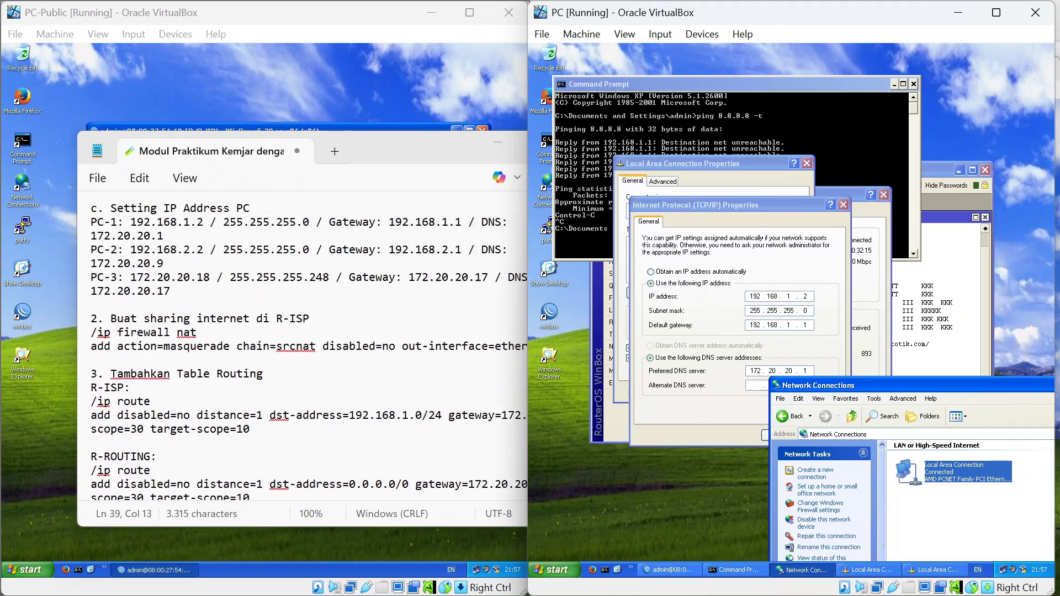
scroll(304, 342, "down", 10)
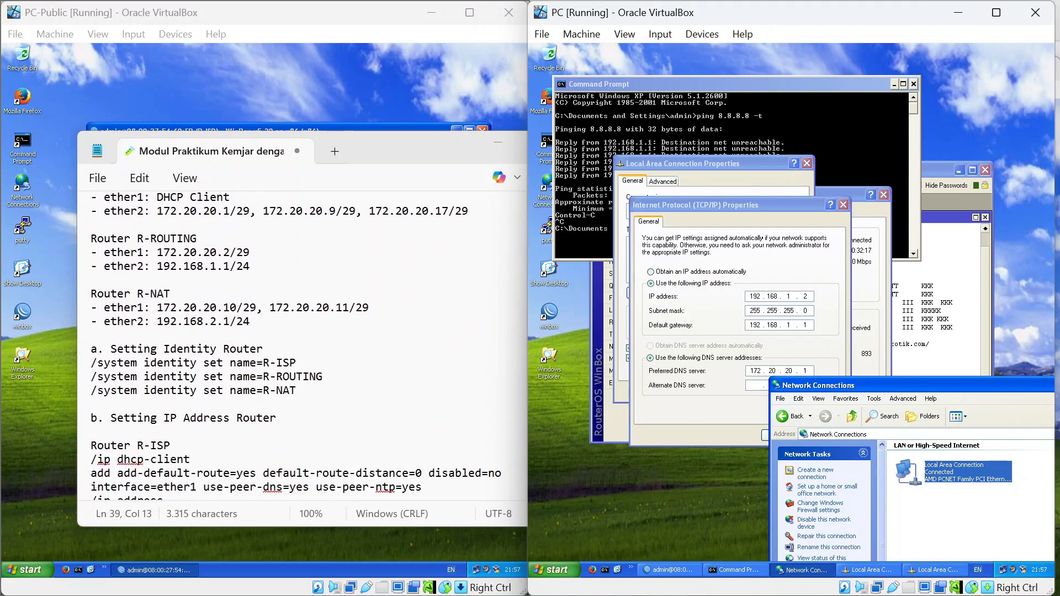
scroll(304, 342, "down", 1)
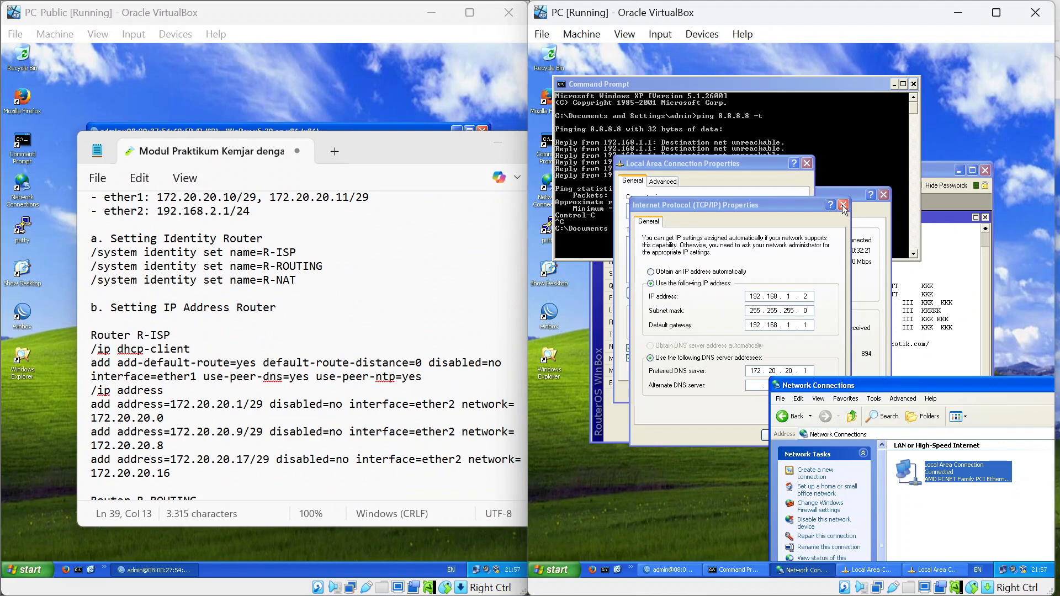
In a new R-ROUTING terminal, ping 192.168.1.1 and 192.168.1.2, both with no loss.
left_click(949, 195)
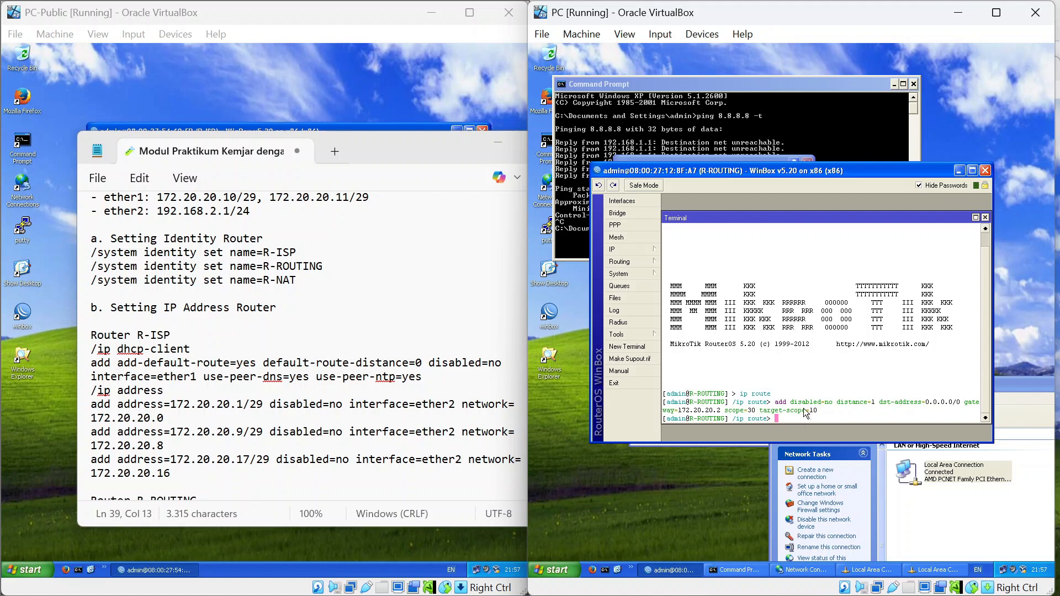
type("ping")
key("BackSpace")
key("BackSpace")
key("BackSpace")
key("BackSpace")
left_click(649, 347)
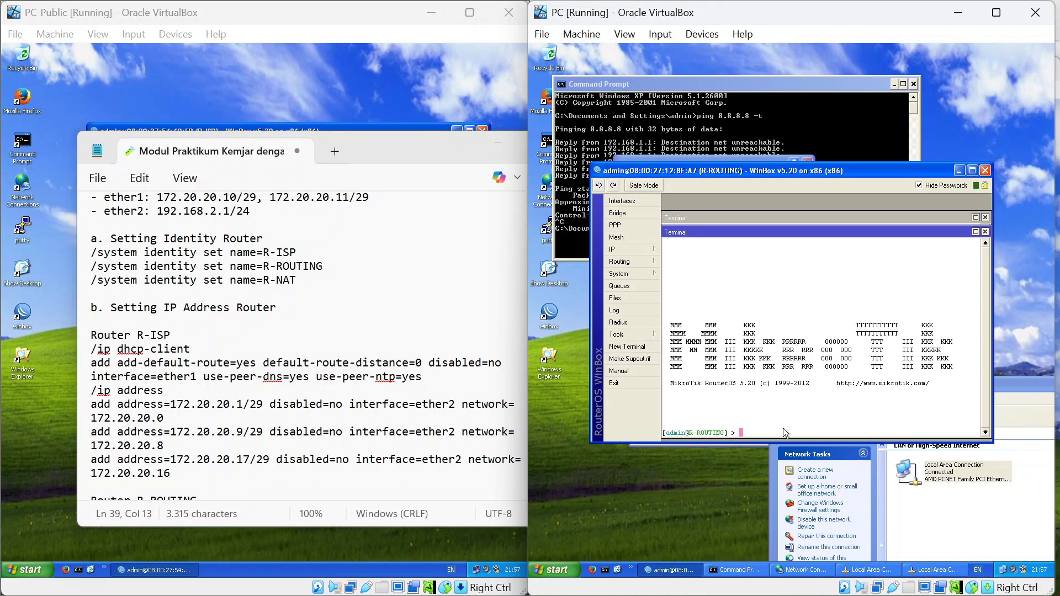
type("ping 192.168.1.1")
key("Return")
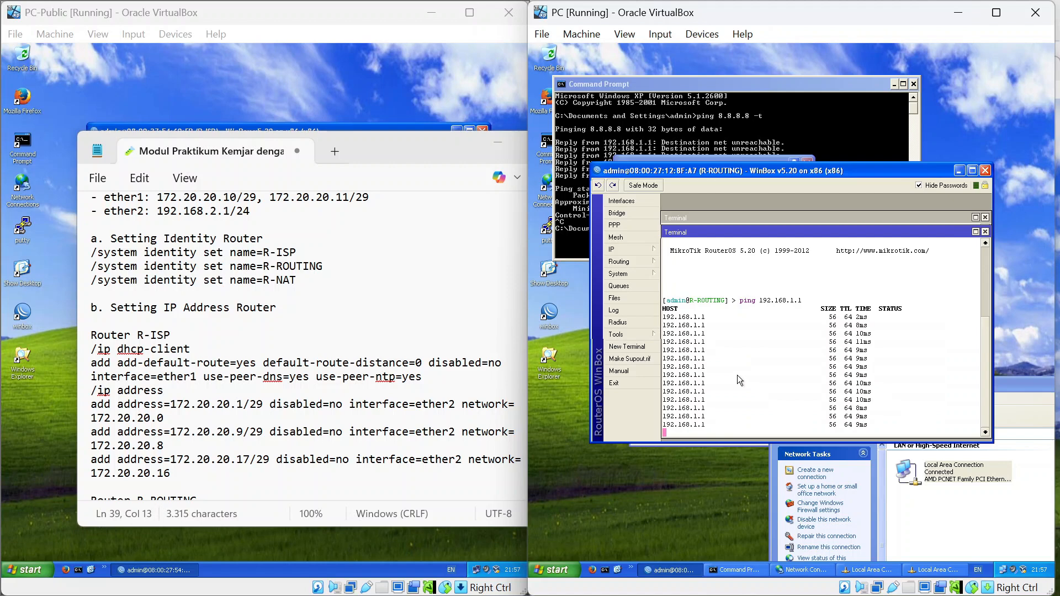
key("ctrl+c")
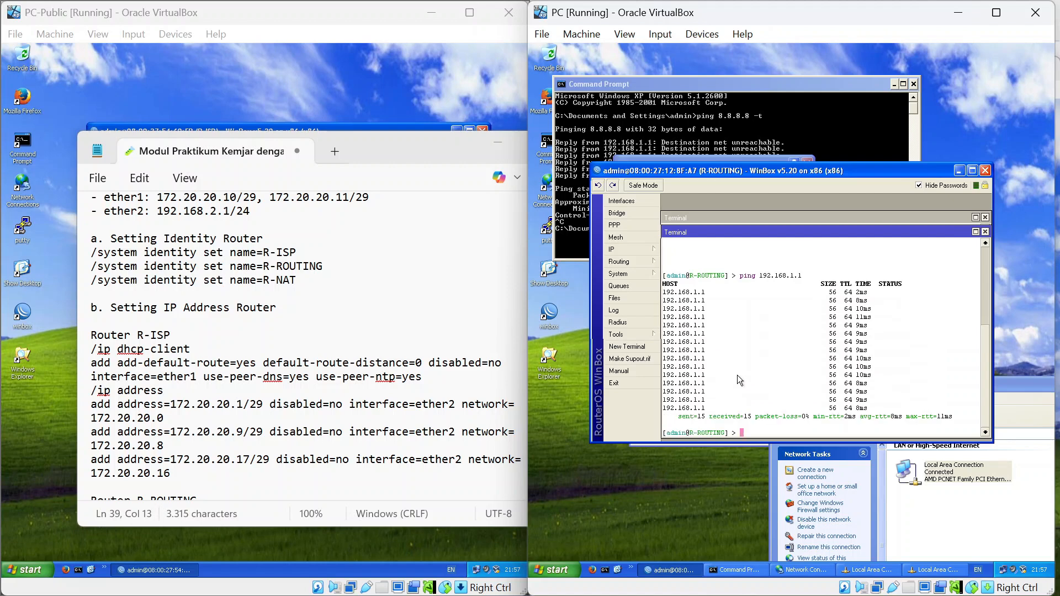
type("ping 192.168.1.2")
key("Return")
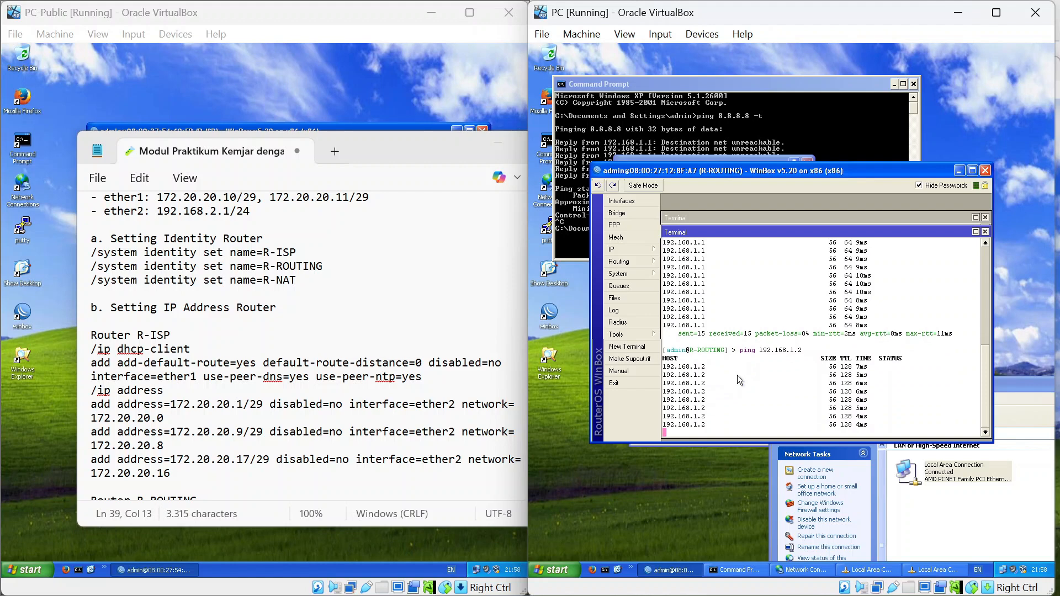
key("ctrl+c")
Ping 8.8.8.8 from R-ROUTING, which reports no route to host.
type("ping 192.168.1.1")
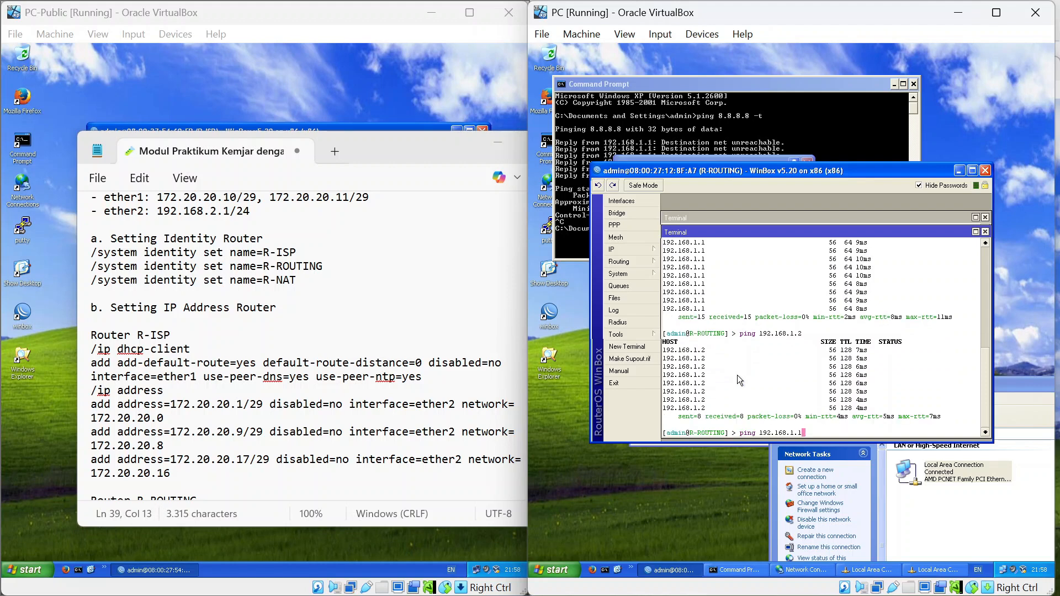
key("BackSpace")
key("BackSpace")
key("BackSpace")
key("BackSpace")
key("BackSpace")
key("BackSpace")
key("BackSpace")
key("BackSpace")
type("8.8.8.8")
key("Return")
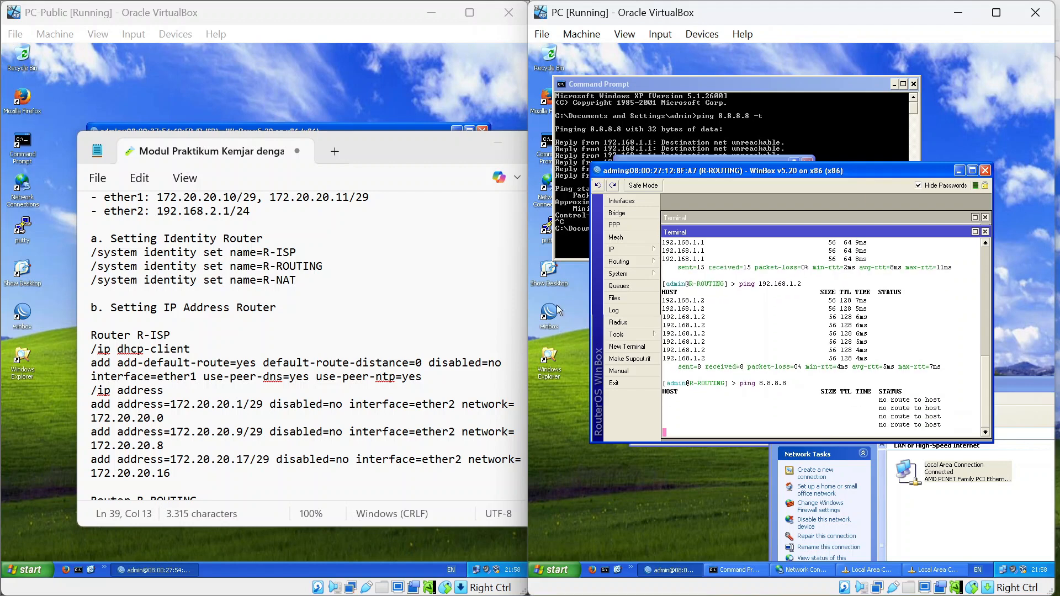
scroll(304, 343, "down", 1)
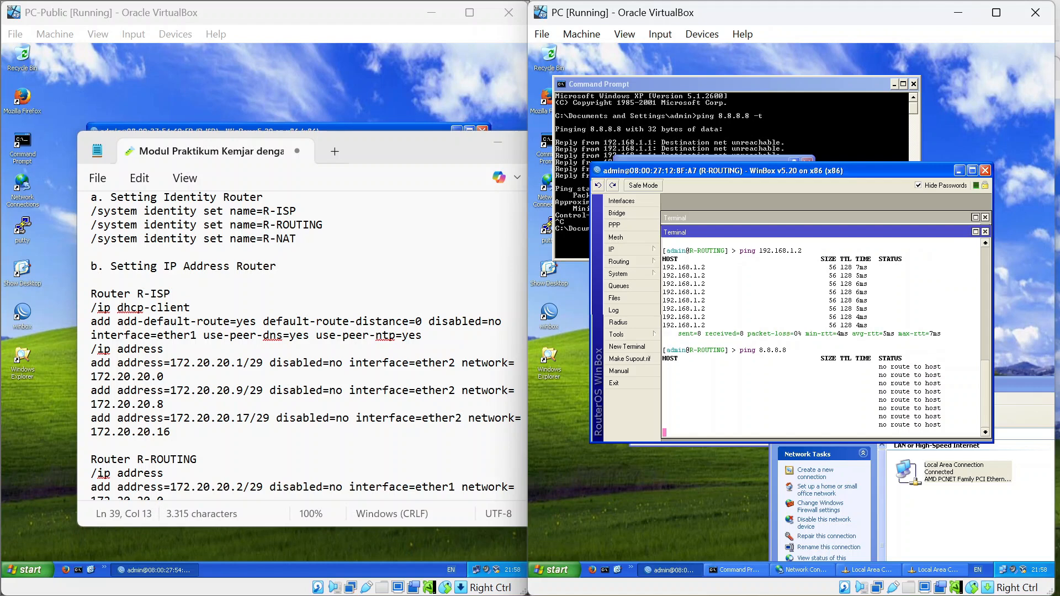
scroll(304, 342, "down", 12)
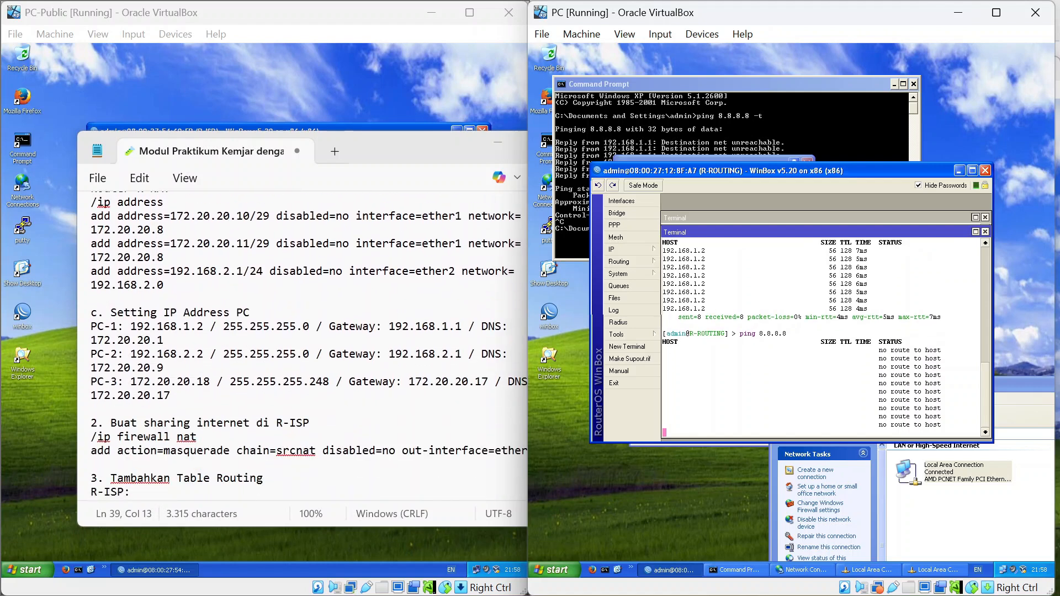
scroll(303, 342, "down", 2)
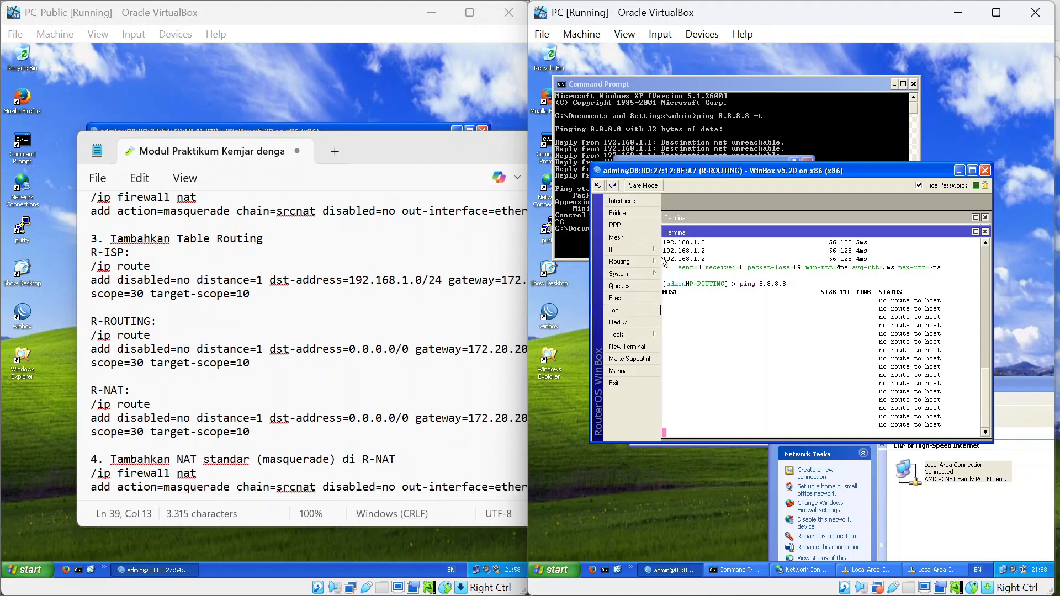
Change the 0.0.0.0/0 route's gateway to 172.20.20.1 in R-ROUTING's IP > Routes.
left_click(644, 250)
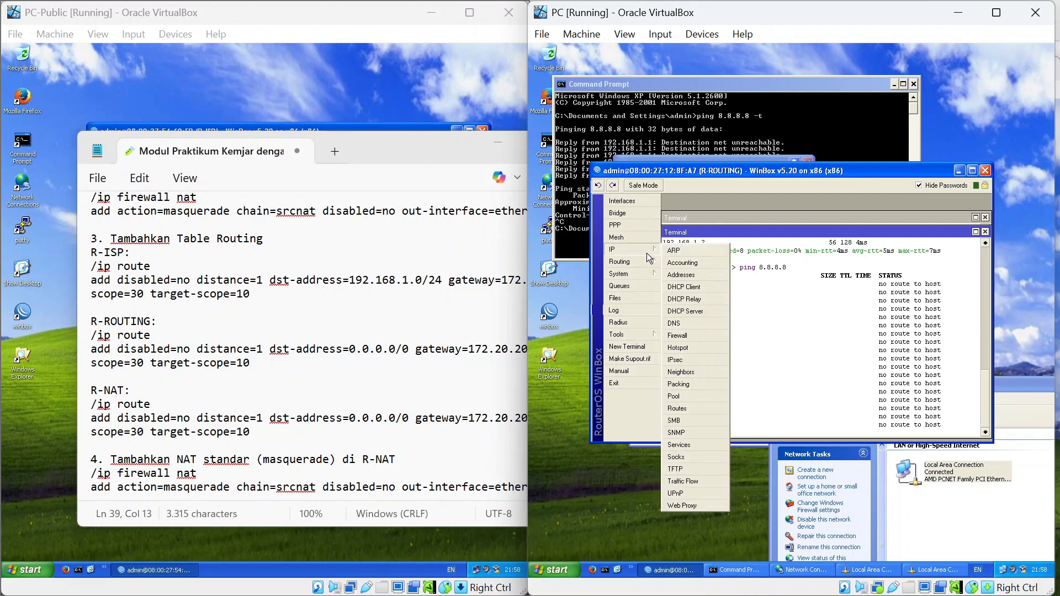
left_click(688, 412)
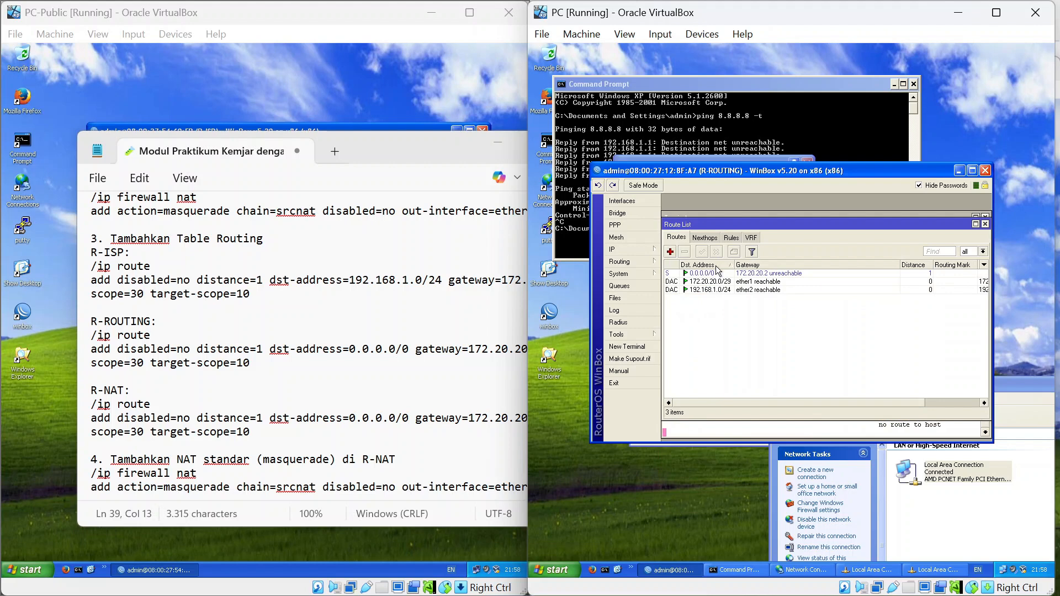
left_click(685, 274)
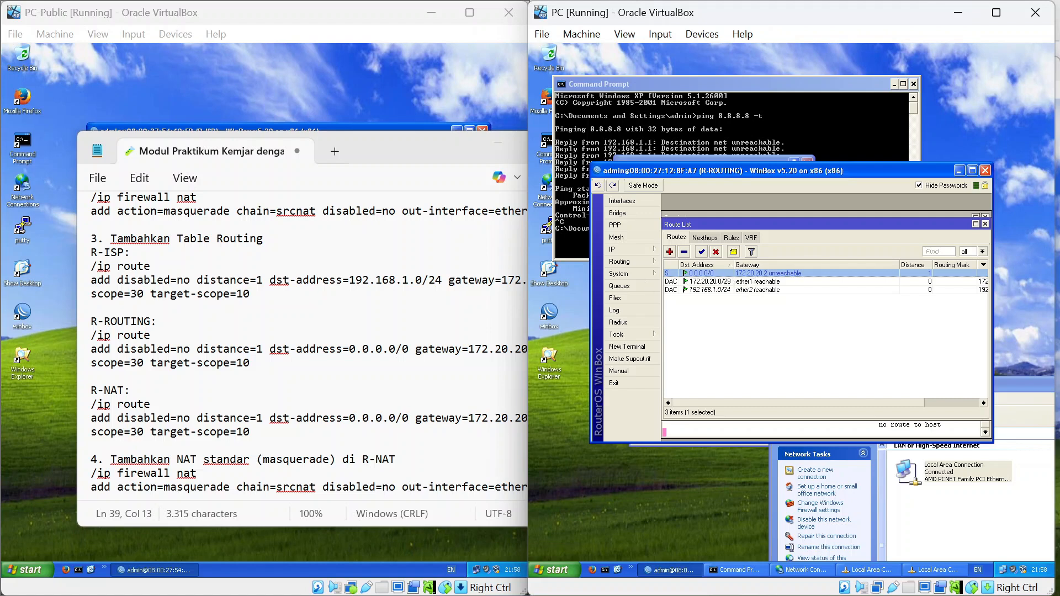
left_click(468, 350)
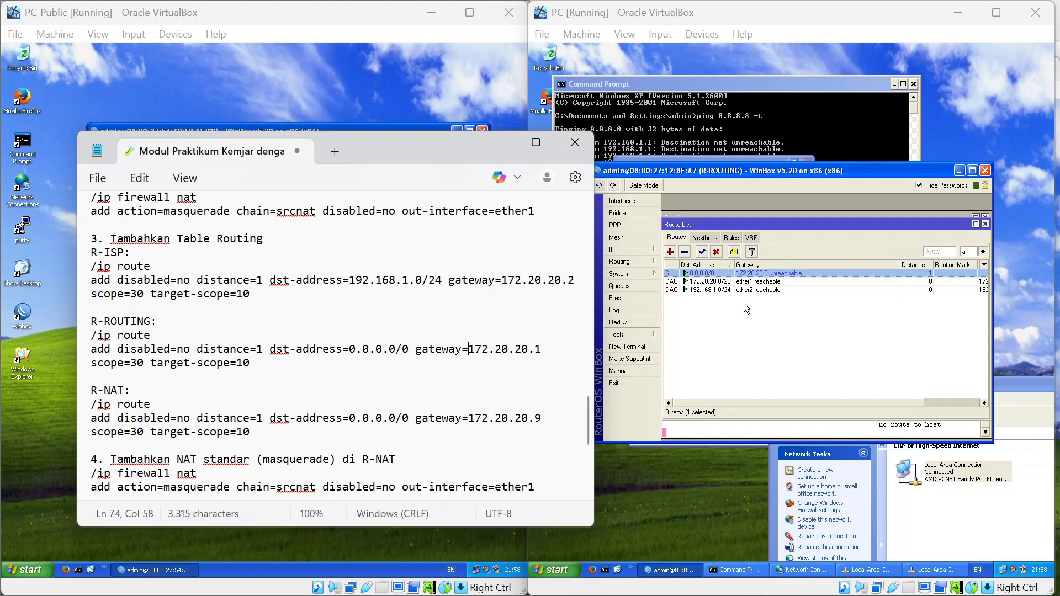
double_click(771, 273)
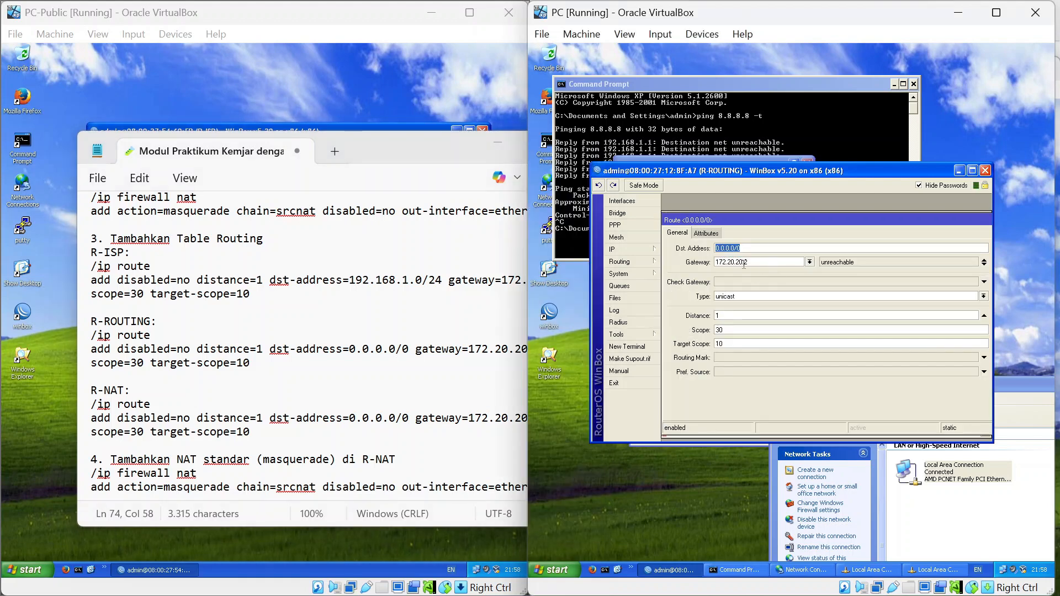
left_click(753, 263)
type("1")
left_click(973, 170)
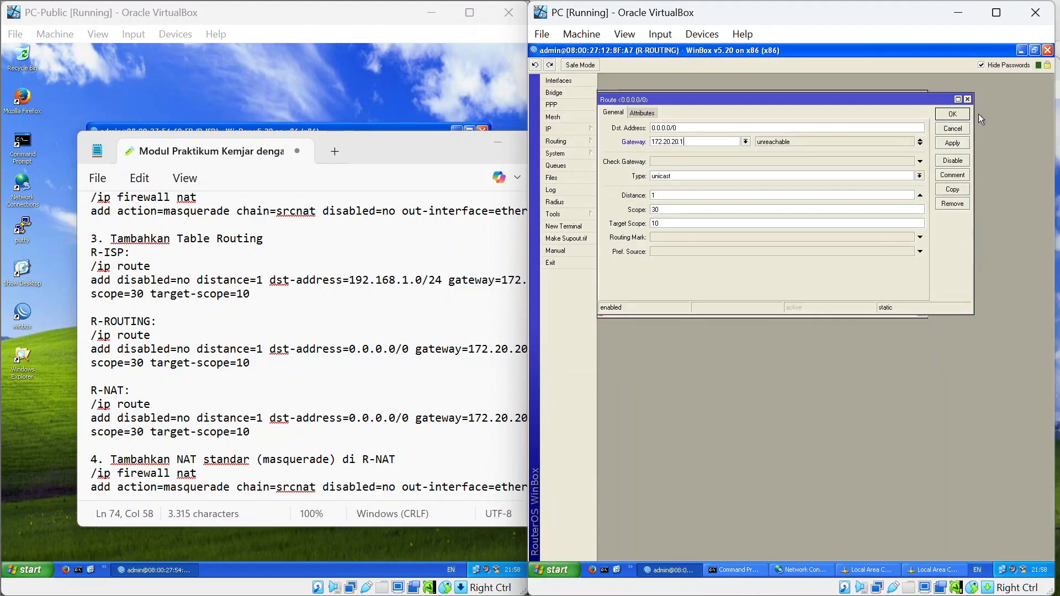
left_click(954, 113)
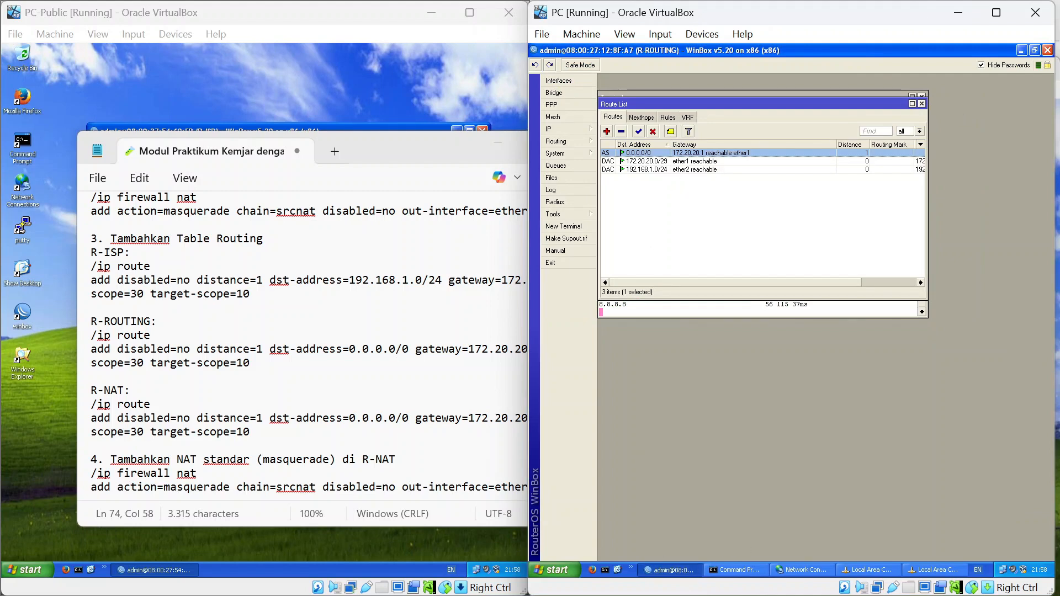
left_click(443, 349)
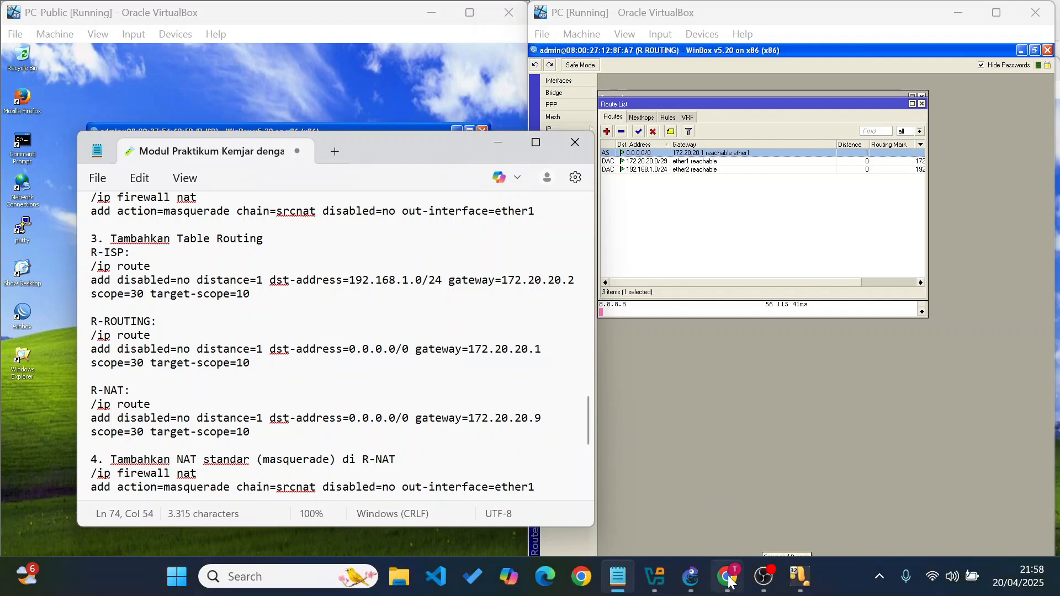
Rerun the PC's continuous ping to 8.8.8.8, then close its Command Prompt.
left_click(735, 571)
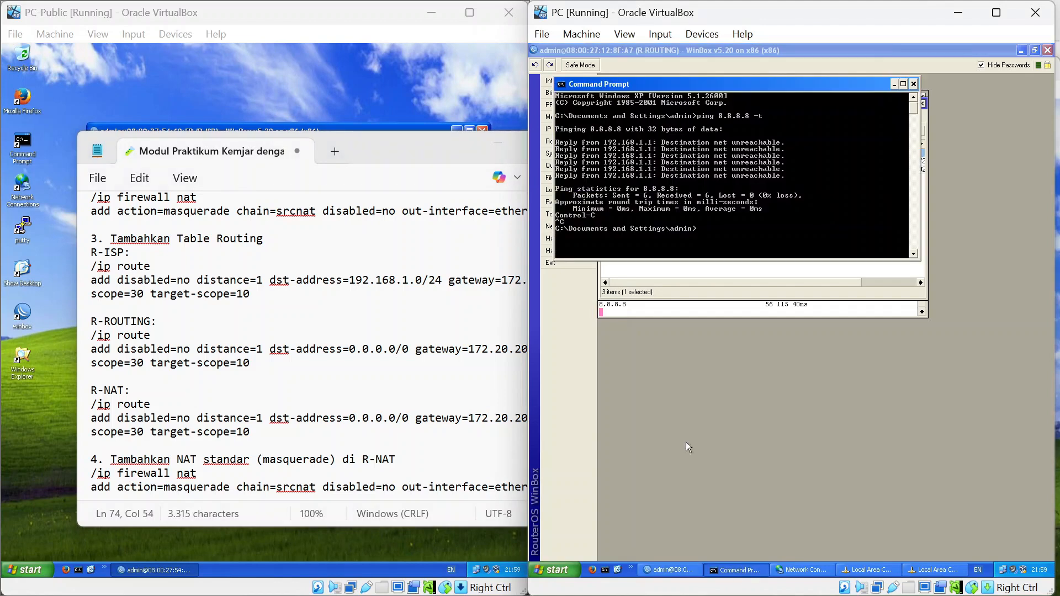
key("Up")
key("Return")
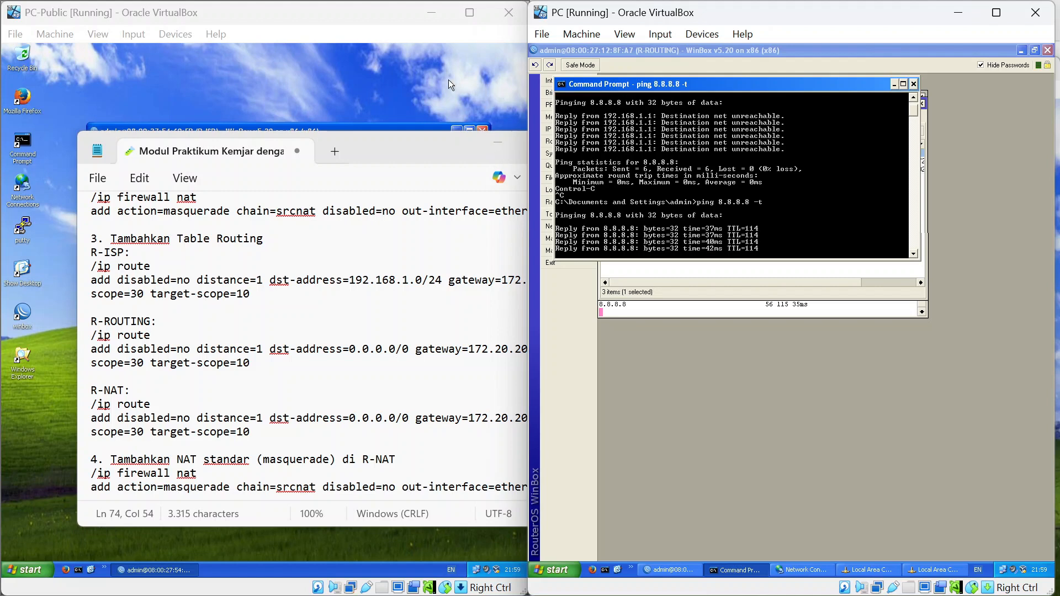
left_click(912, 87)
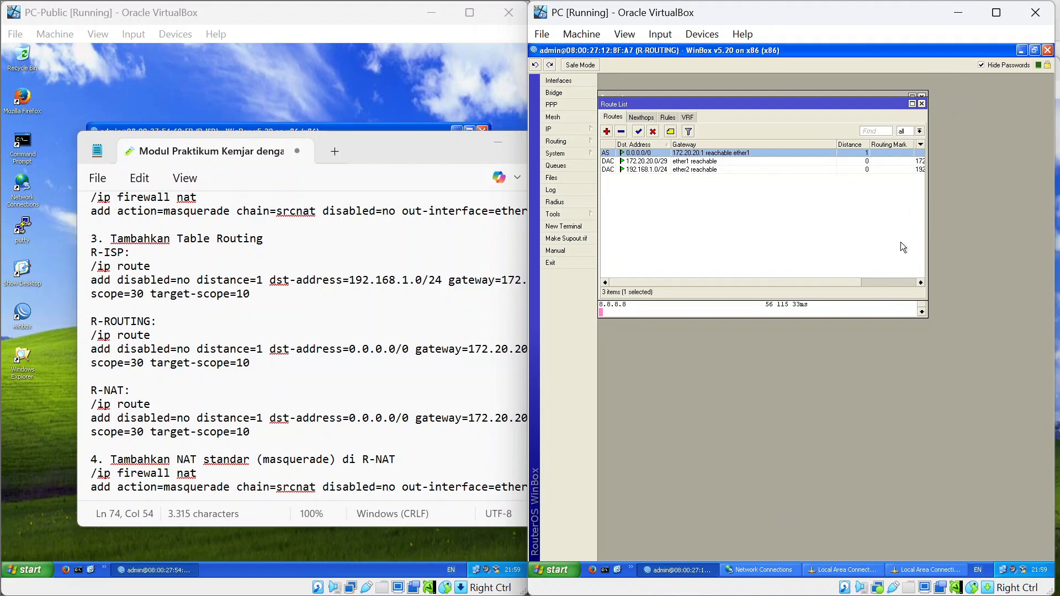
Close the Route List, stop R-ROUTING's 8.8.8.8 ping and close the extra terminal.
key("alt+Tab")
key("alt+shift+Tab")
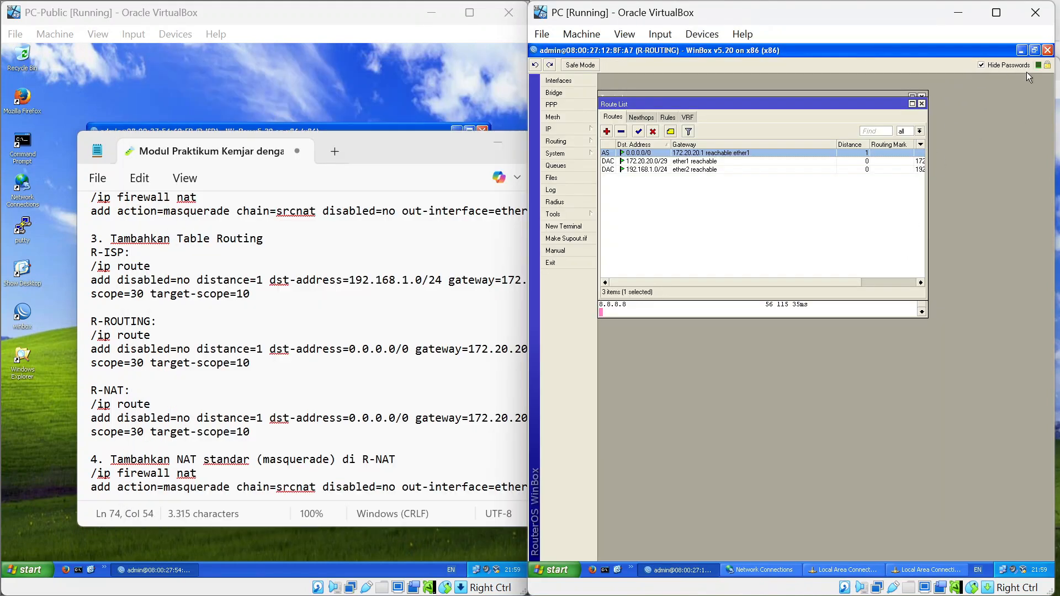
left_click(922, 103)
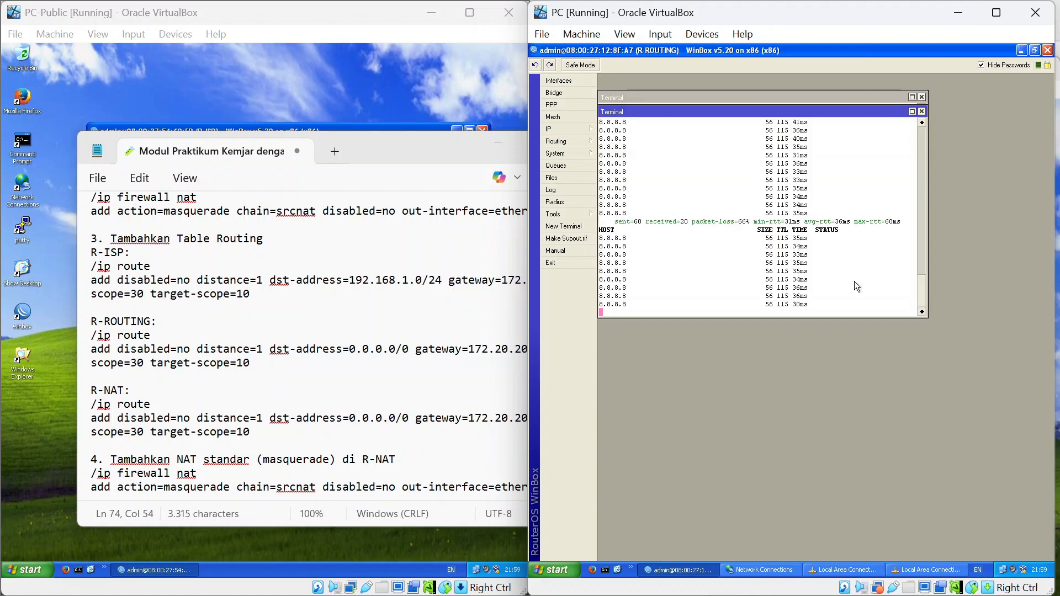
key("ctrl+c")
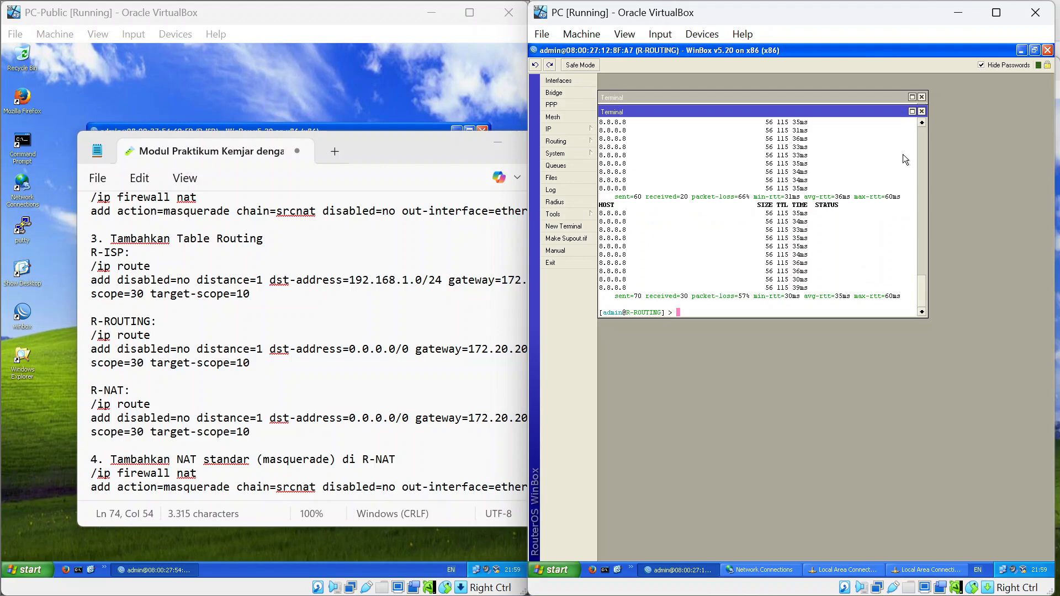
left_click(921, 111)
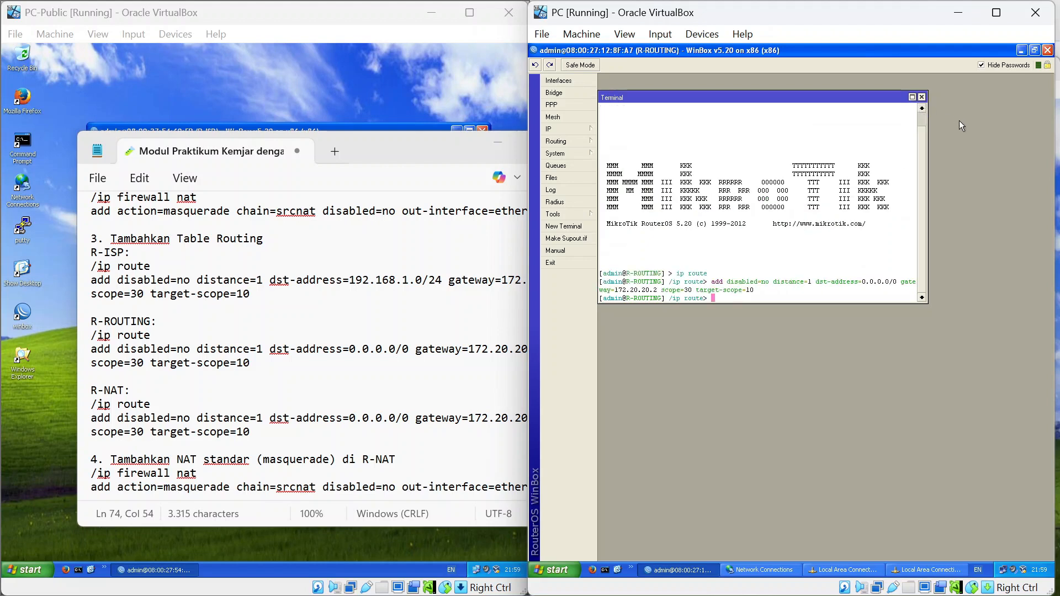
Close Network Connections, OK the TCP/IP and LAN properties, and close the Status dialog.
left_click(1034, 50)
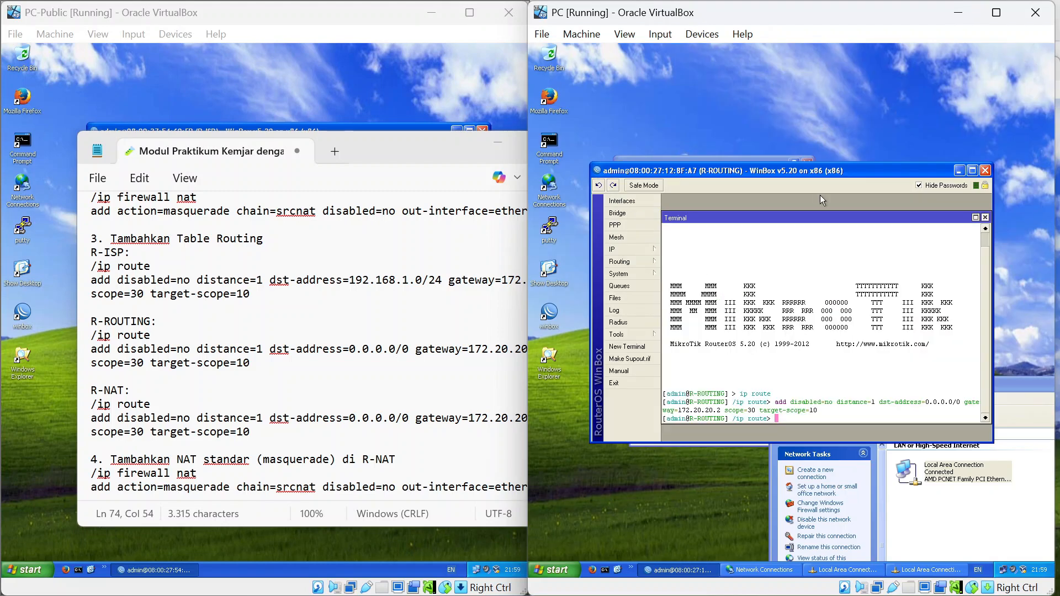
left_click_drag(835, 177, 816, 102)
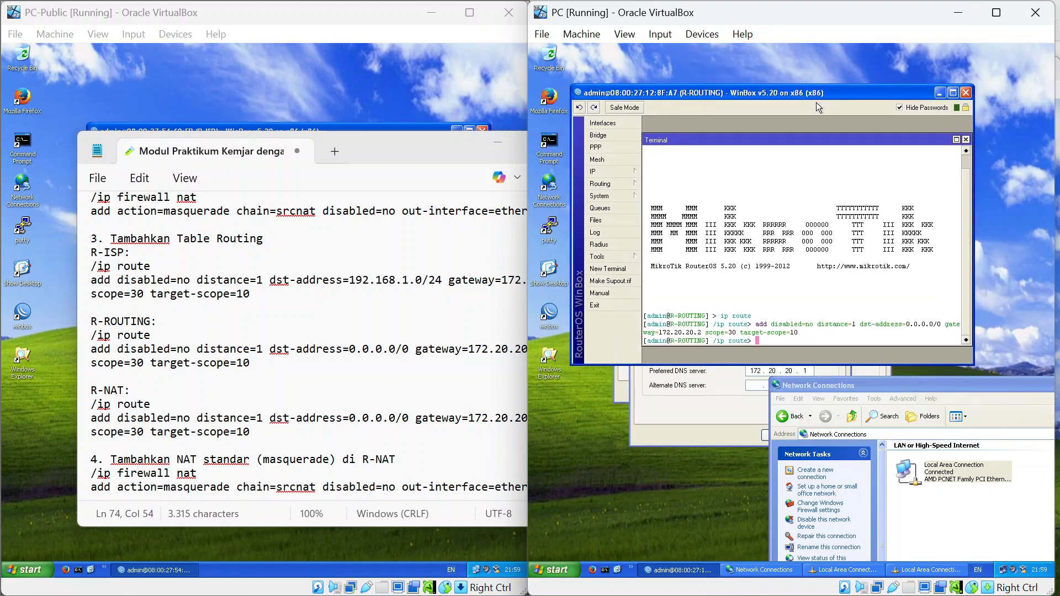
left_click(918, 384)
left_click_drag(735, 354, 728, 394)
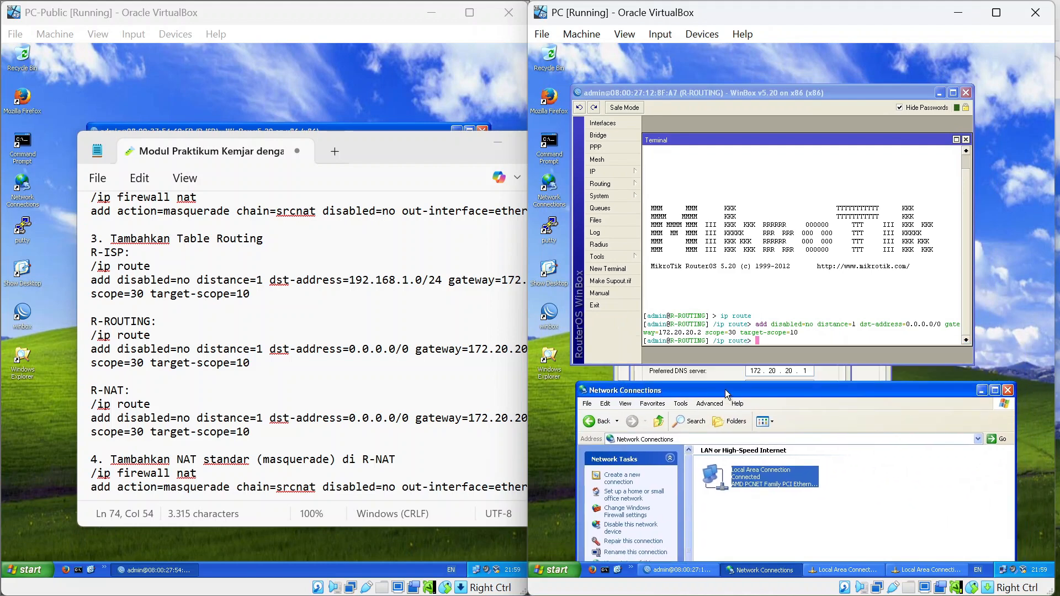
left_click(1008, 393)
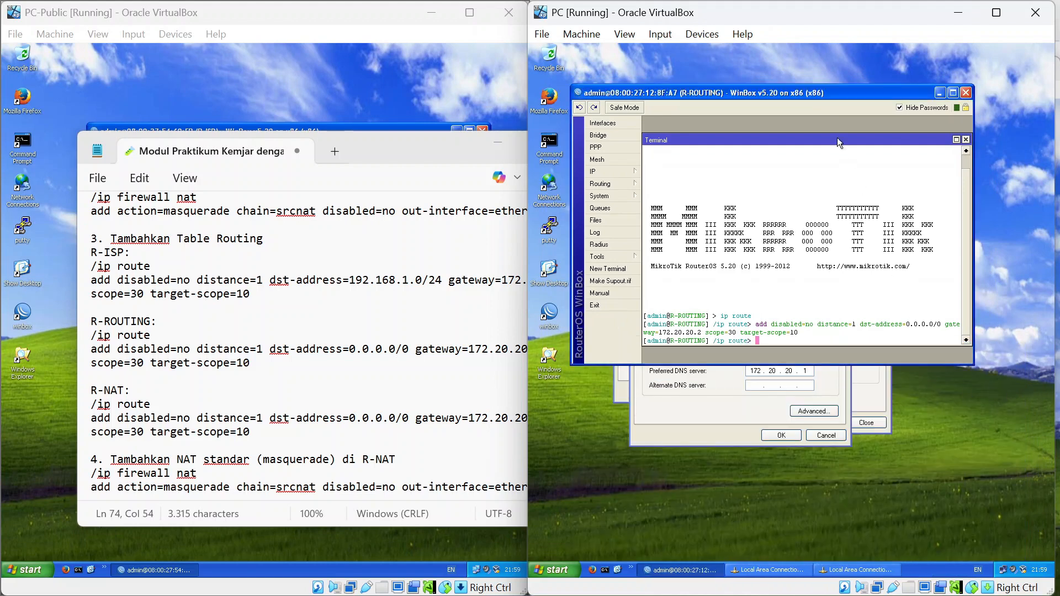
left_click_drag(833, 94, 1006, 448)
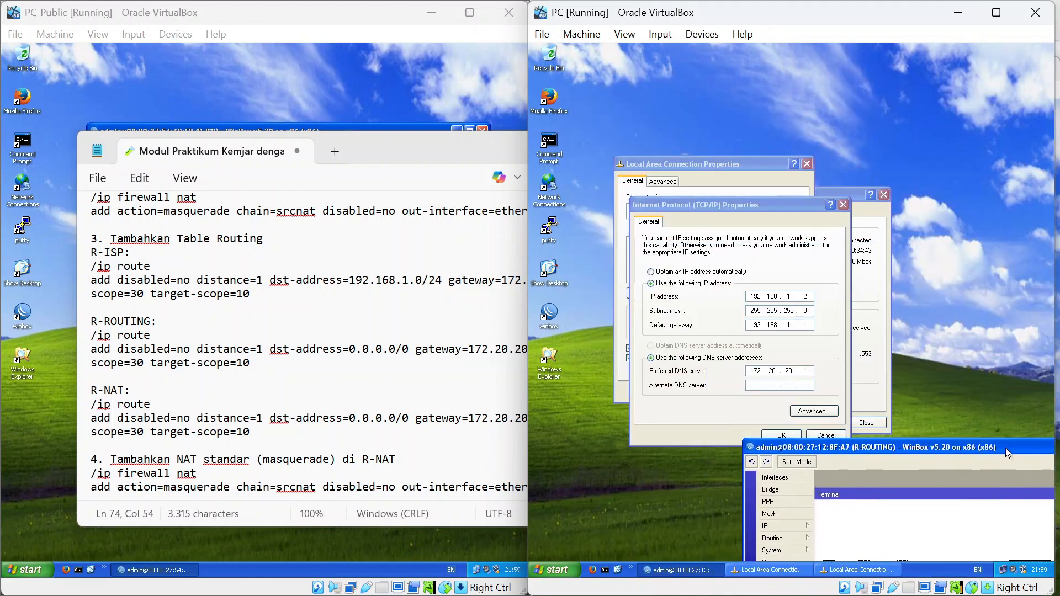
left_click(781, 435)
left_click(744, 392)
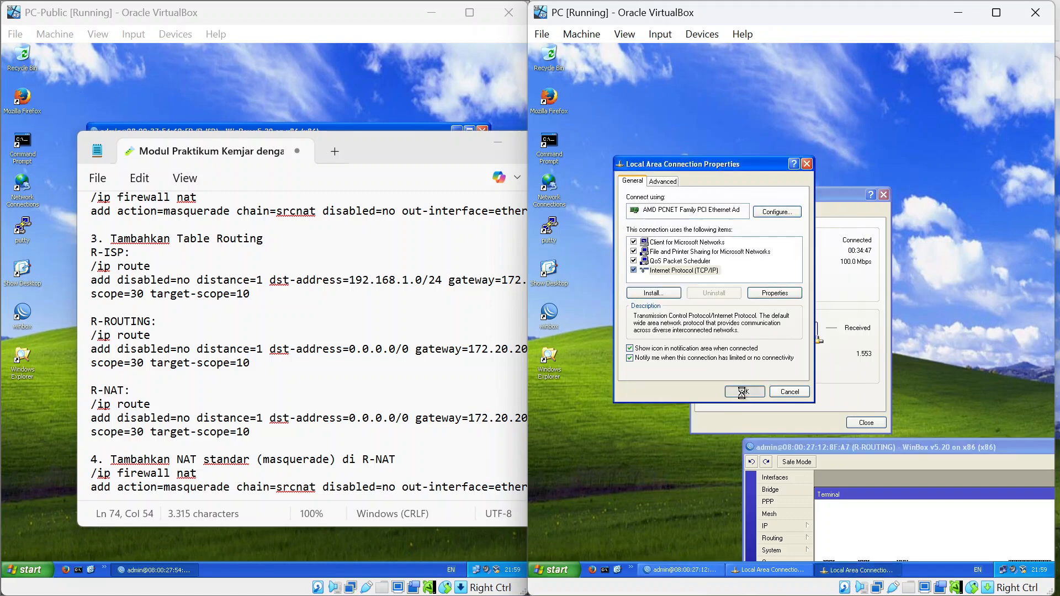
left_click(884, 196)
left_click_drag(946, 449, 817, 204)
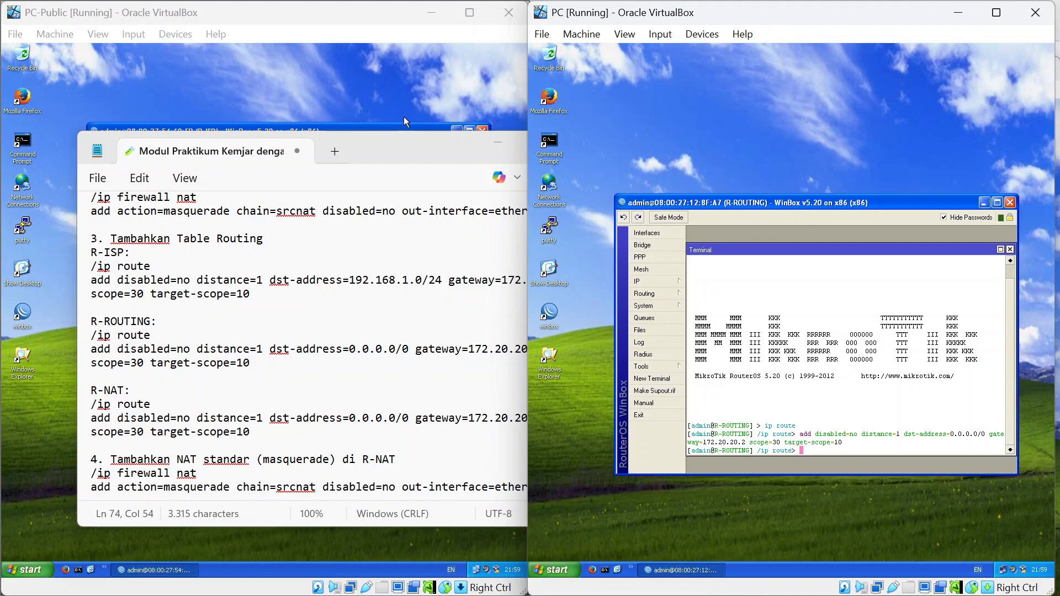
left_click_drag(385, 147, 809, 114)
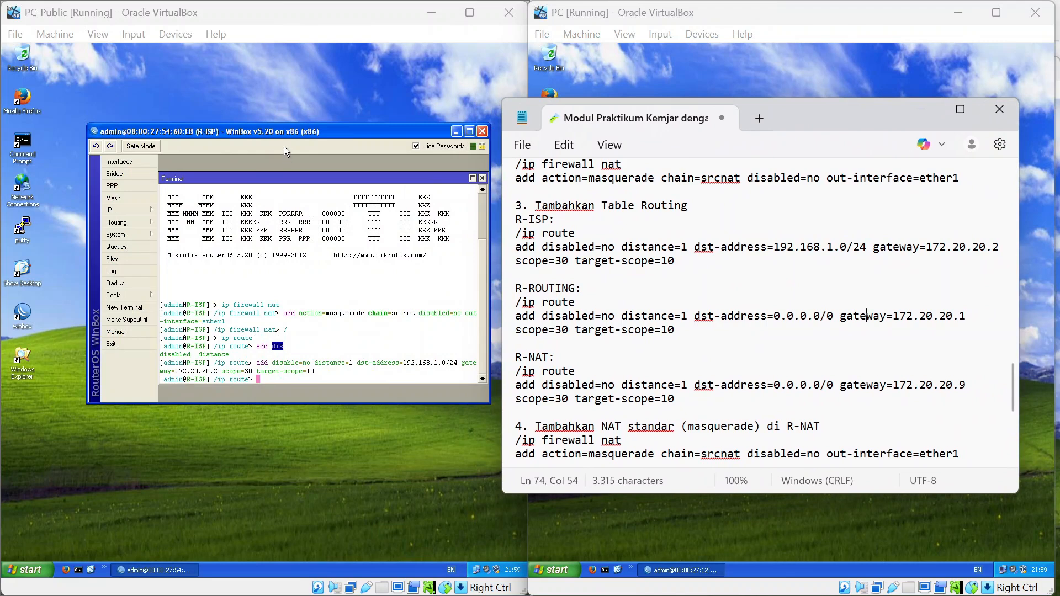
On PC-Public, run 'ping 8.8.8.8 -t' and stop it after 5 of 5 replies.
left_click(30, 136)
double_click(30, 138)
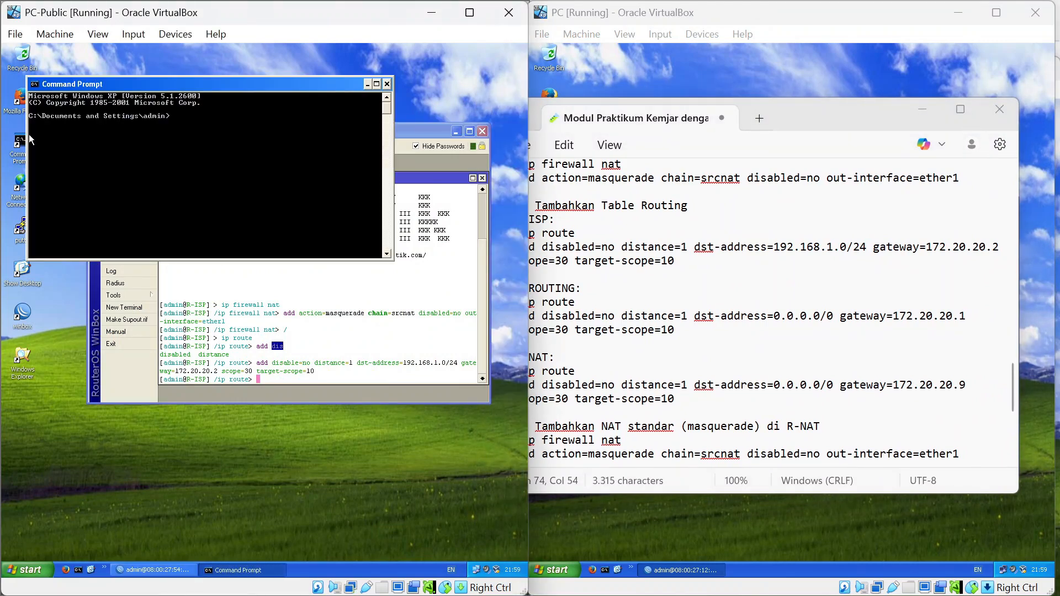
type("ping 8.8.8.8 -t")
key("Return")
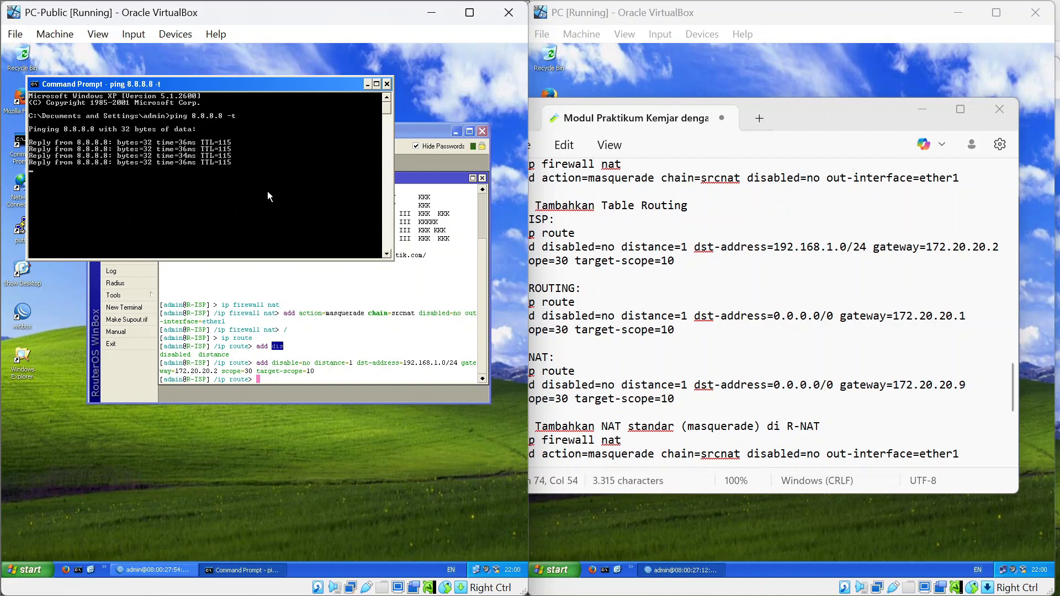
key("ctrl+c")
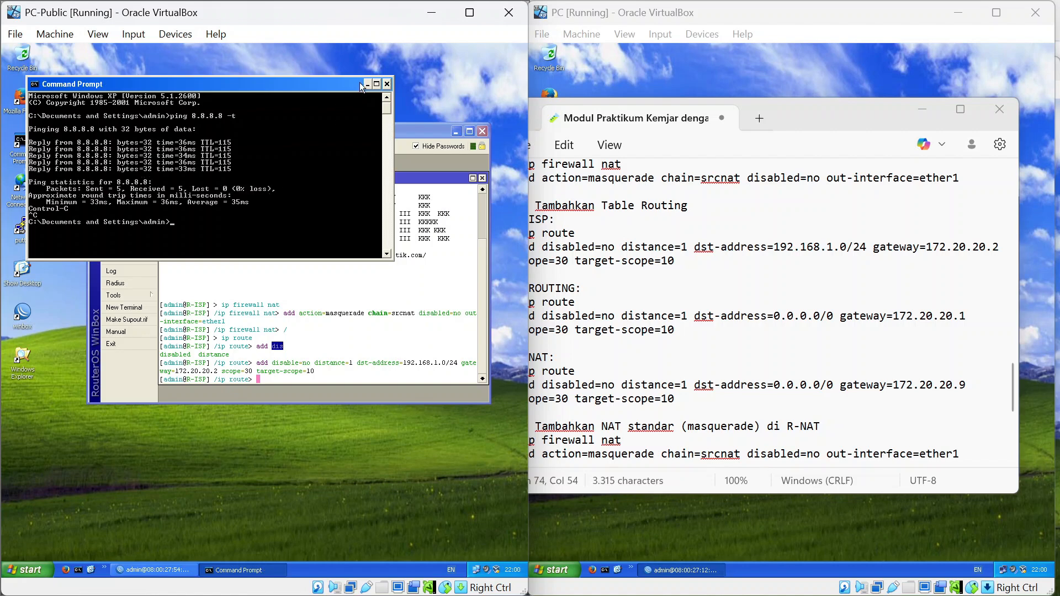
Close PC-Public's prompt, then ping 8.8.8.8 from PC Clone, getting 4 of 4 replies.
left_click(387, 83)
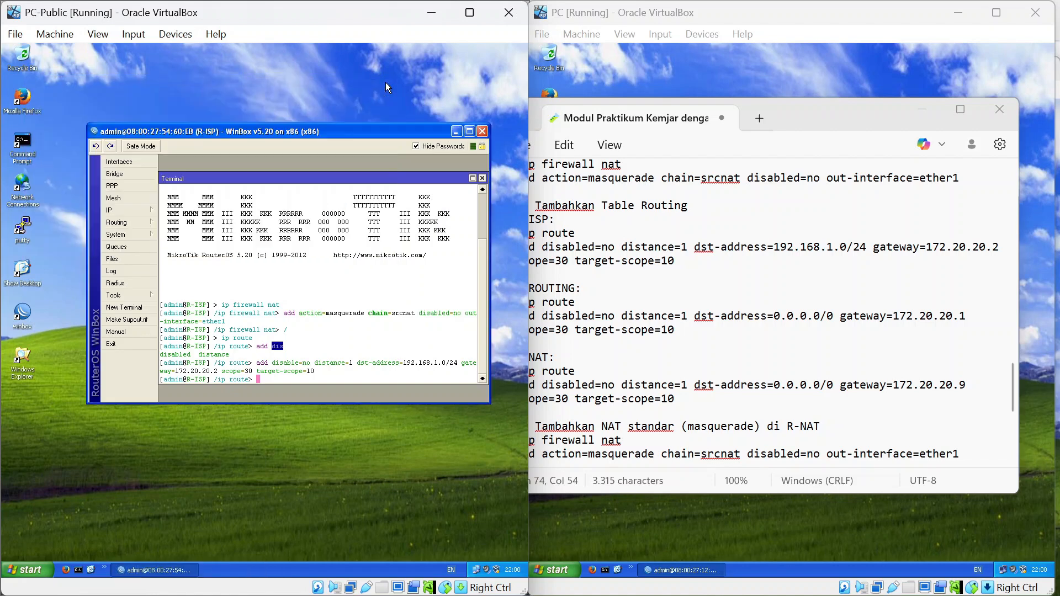
key("alt+Tab")
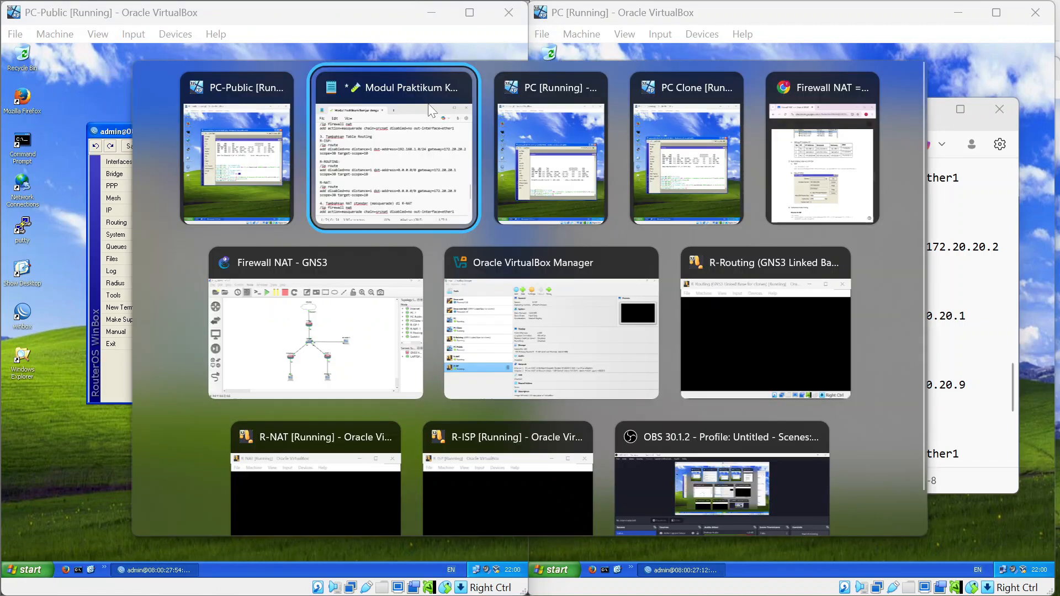
key("alt+Tab")
key("alt+Tab")
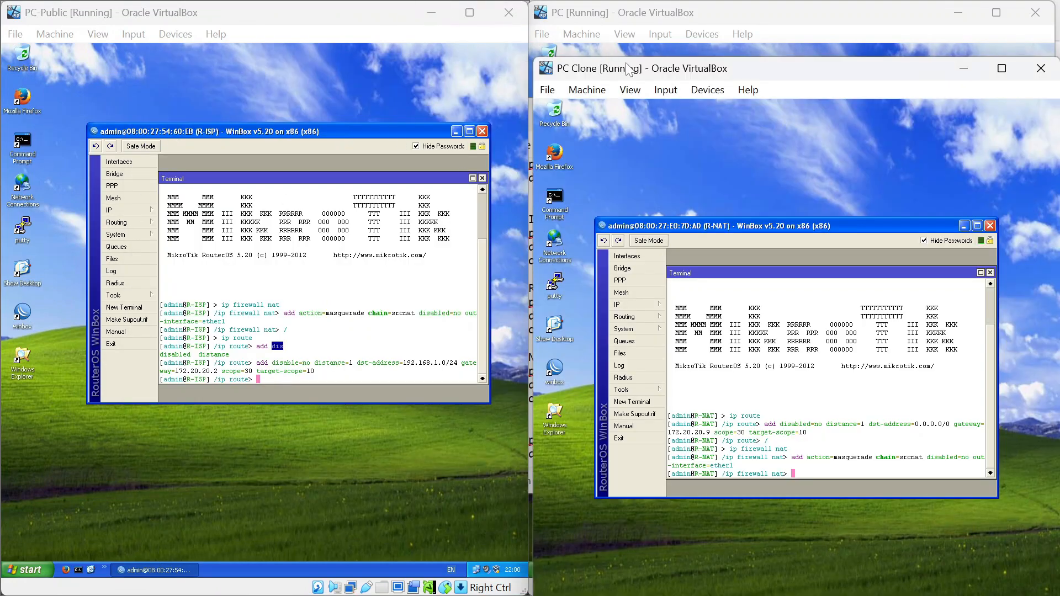
left_click(557, 198)
double_click(557, 196)
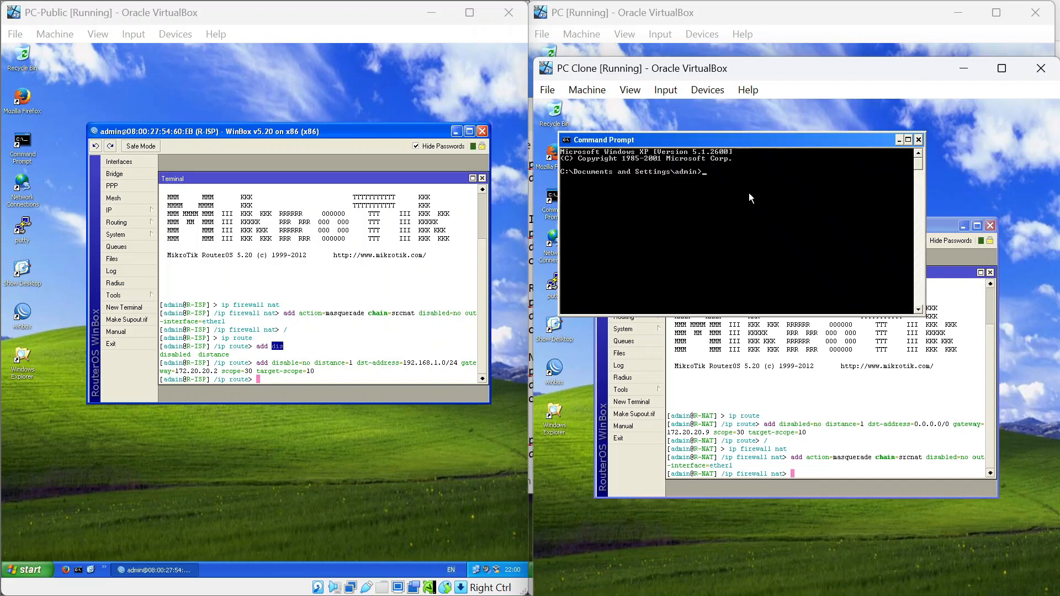
type("ping")
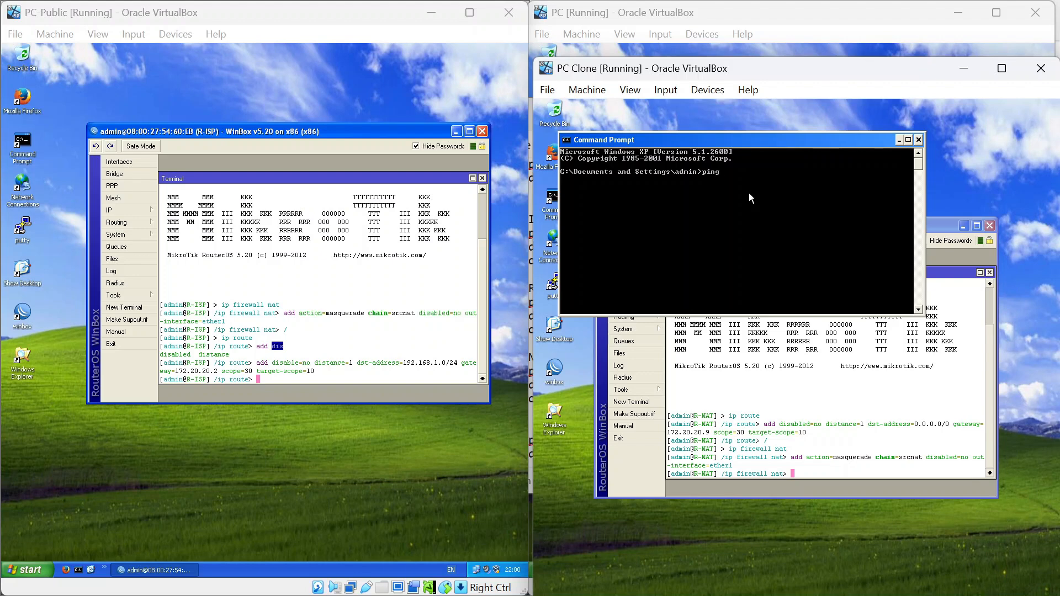
type(" 8.8.8.8")
key("Return")
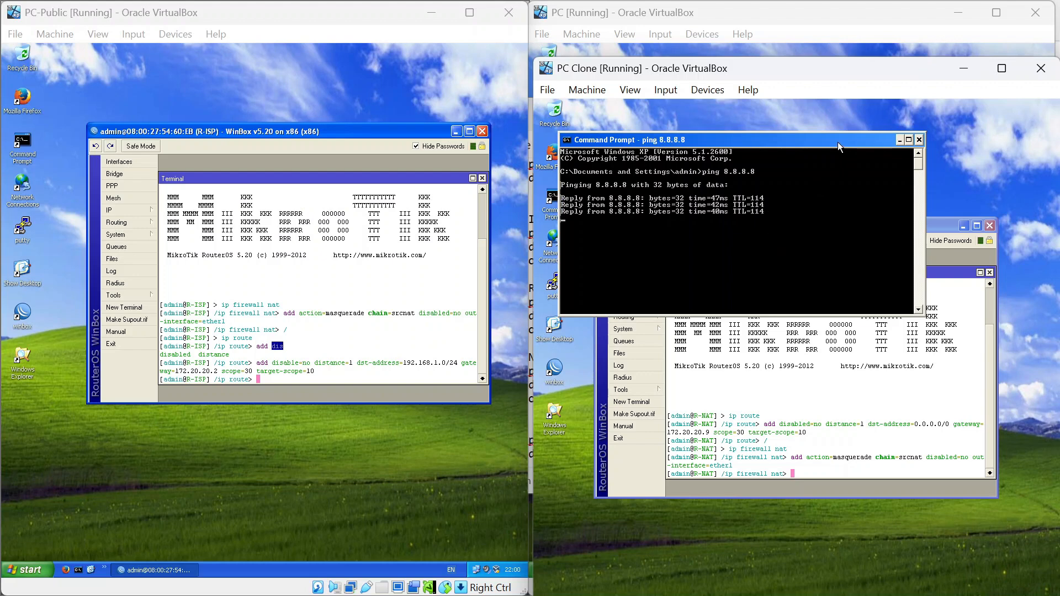
mouse_move(900, 78)
left_mouse_down()
mouse_move(862, 50)
mouse_move(882, 52)
left_mouse_up()
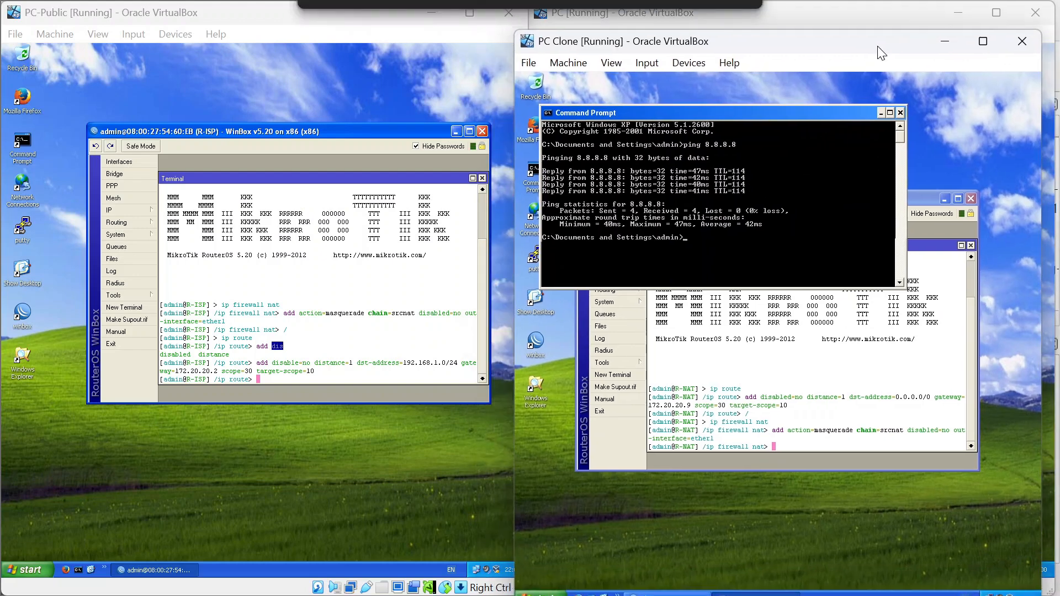
left_click(901, 113)
mouse_move(789, 47)
left_mouse_down()
mouse_move(776, 70)
mouse_move(823, 79)
left_mouse_up()
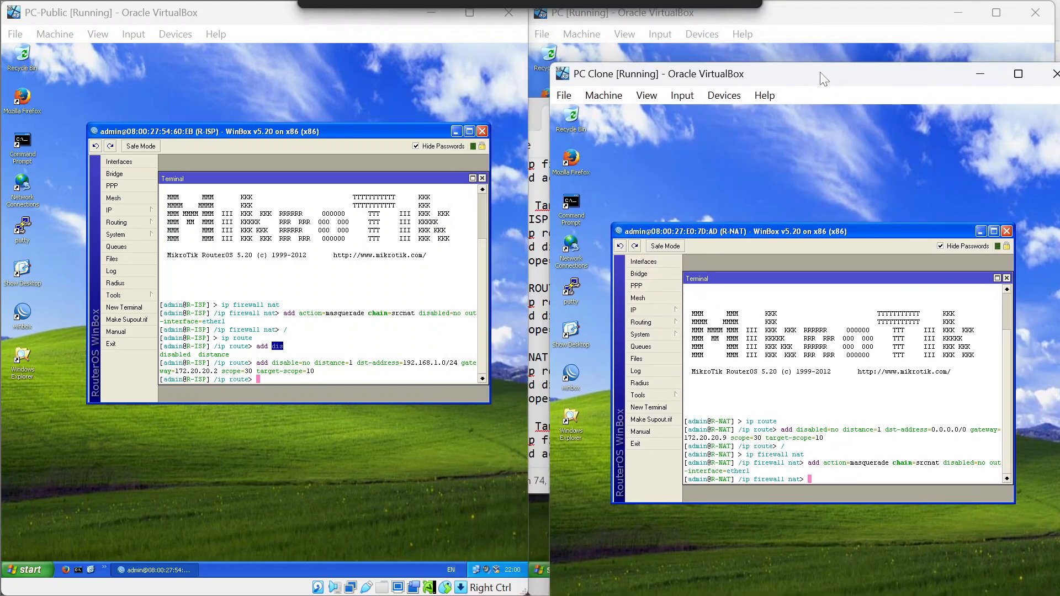
key("alt+Tab")
key("alt+Tab")
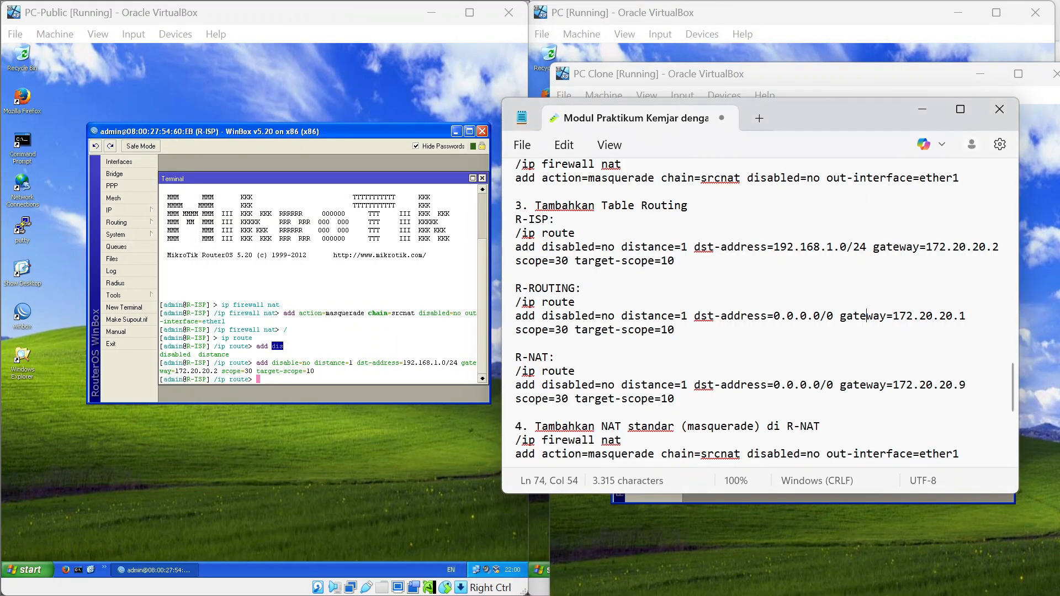
Scroll the lab notes to step 5's ping test and step 6's R-NAT changes.
scroll(759, 312, "down", 6)
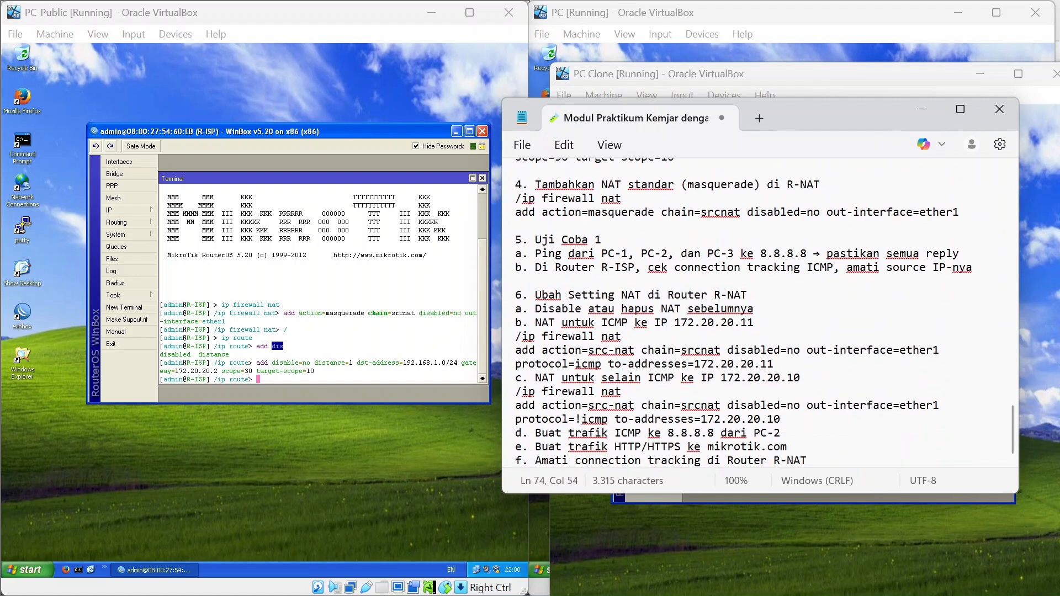
mouse_move(529, 254)
left_mouse_down()
mouse_move(974, 268)
mouse_move(975, 279)
mouse_move(517, 267)
left_mouse_up()
key("Down")
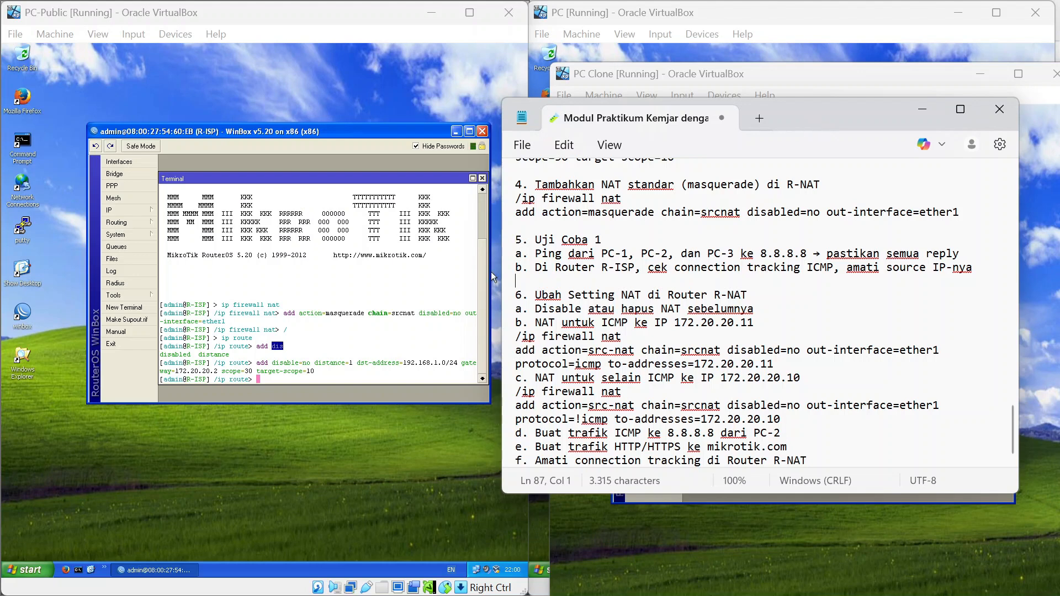
Start pings to 8.8.8.8 from command prompts on both PC-Public and PC Clone.
double_click(24, 145)
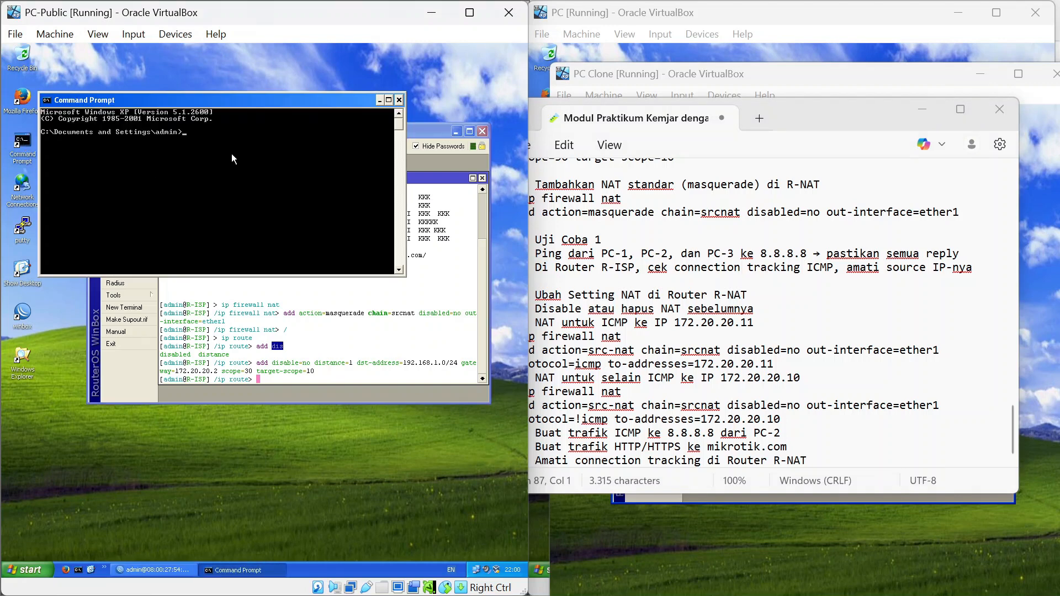
type("ping 8.8.8.8 -t")
key("Return")
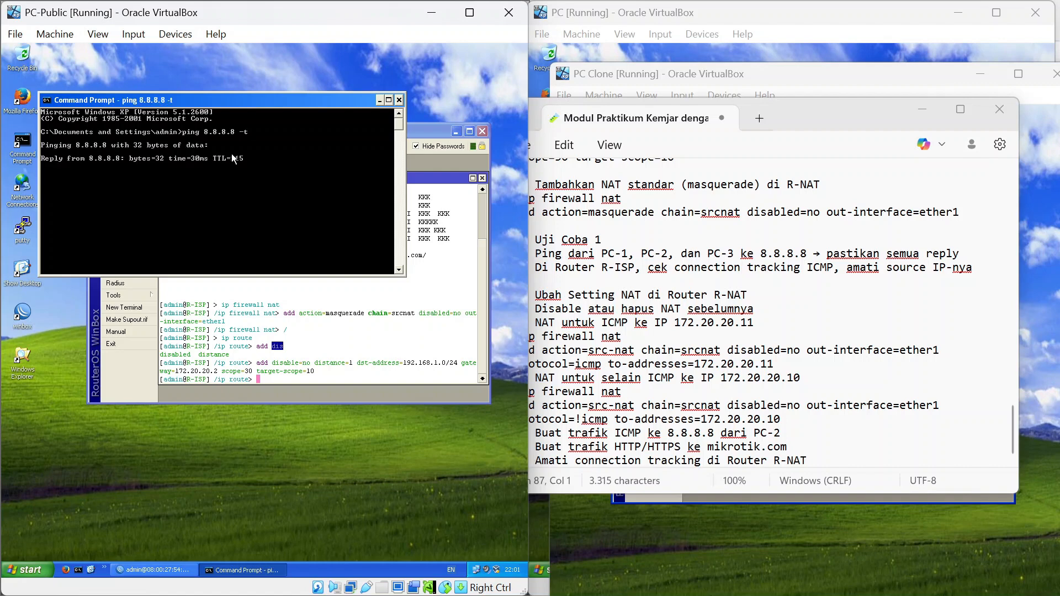
left_click(1033, 304)
double_click(571, 204)
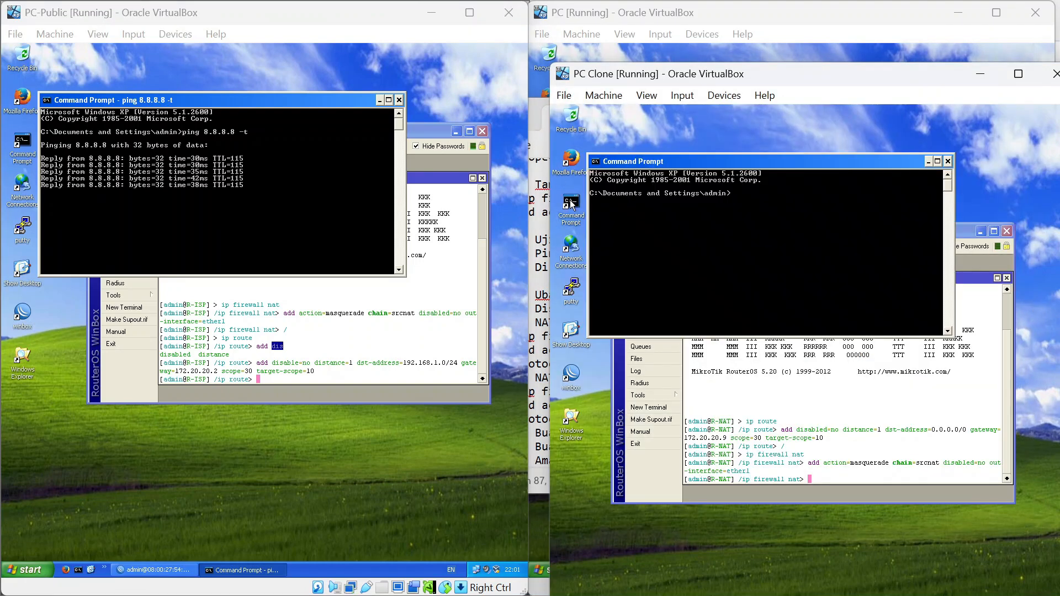
type("pi")
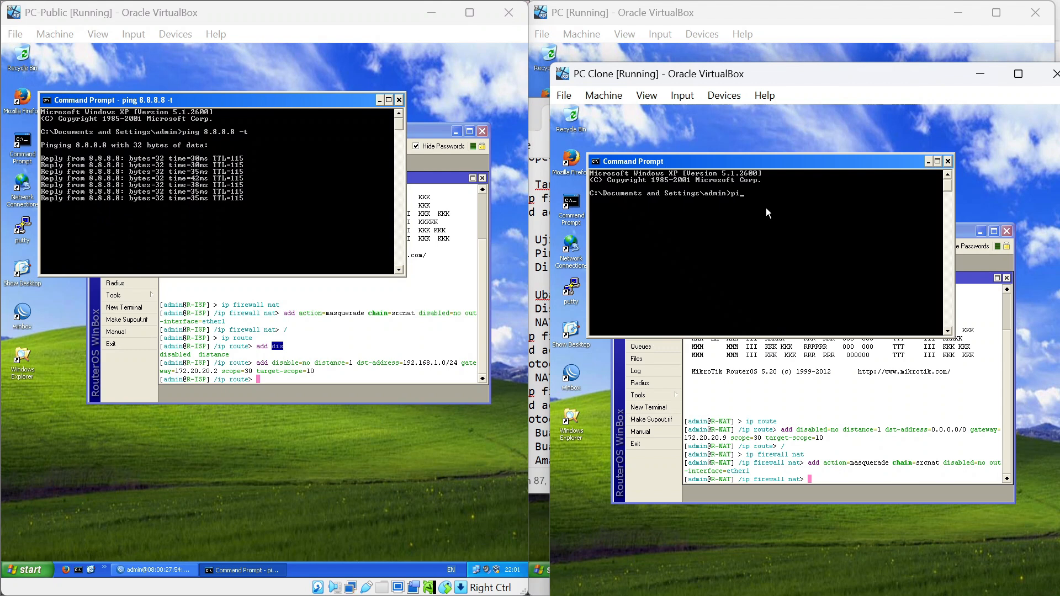
type("ng 8.8.8")
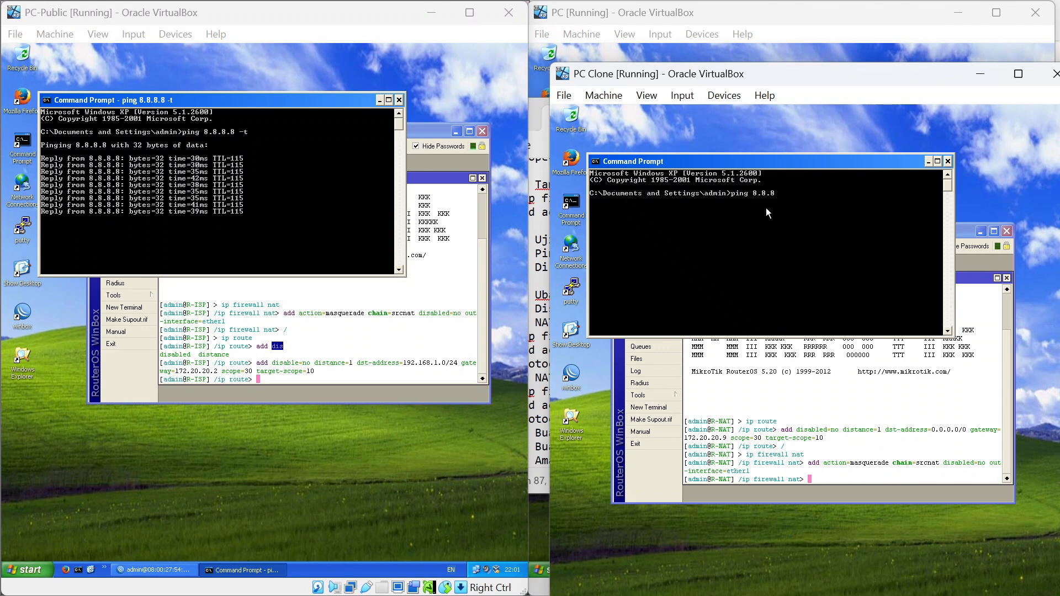
type(".8 ")
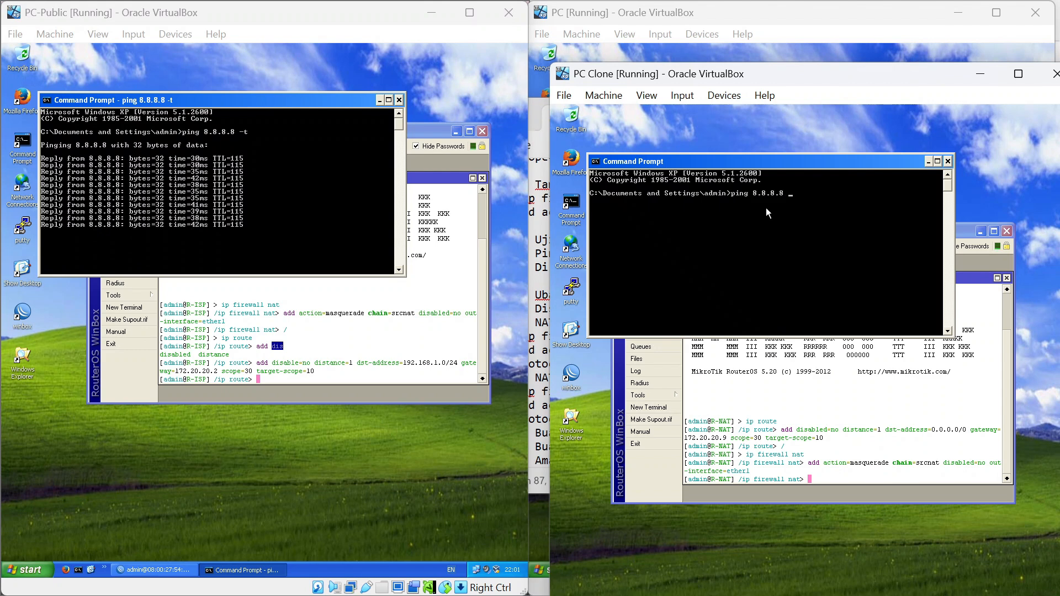
type("-t")
key("Return")
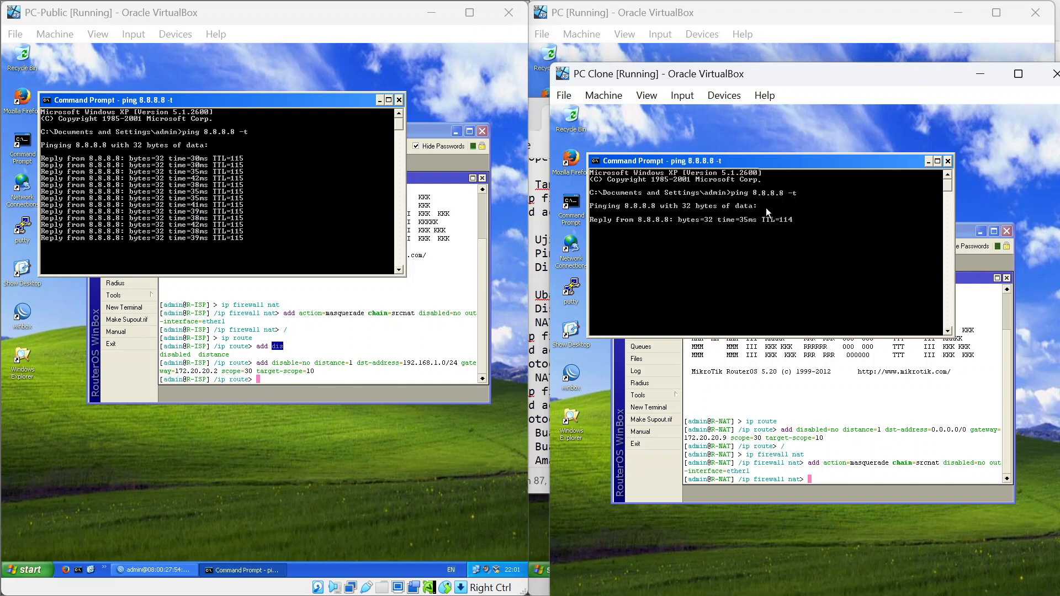
Run 'ping 8.8.8.8 -t' on the PC VM, then arrange the VM windows.
left_click(741, 51)
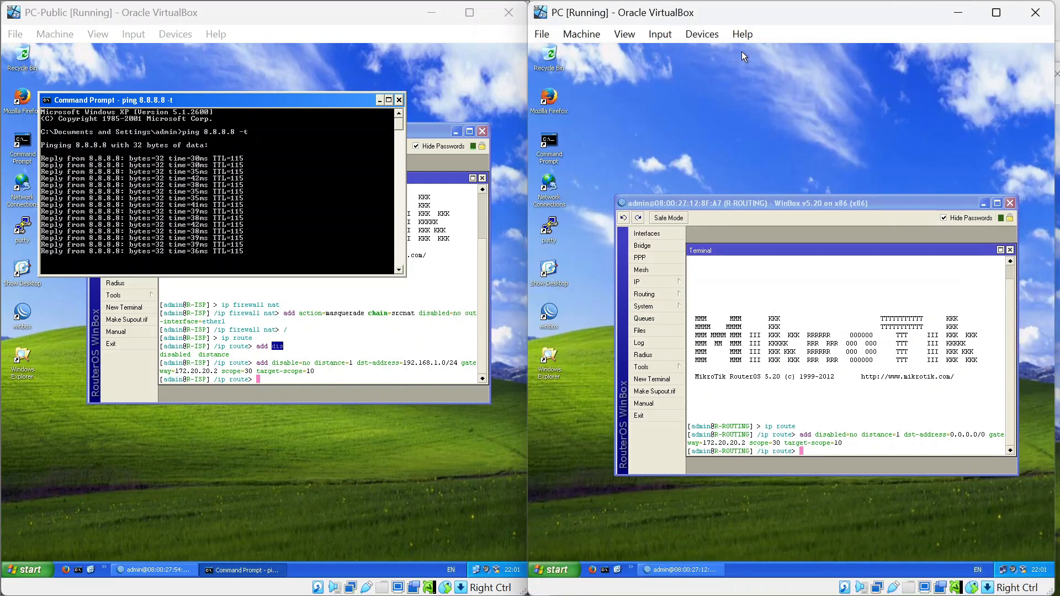
double_click(559, 147)
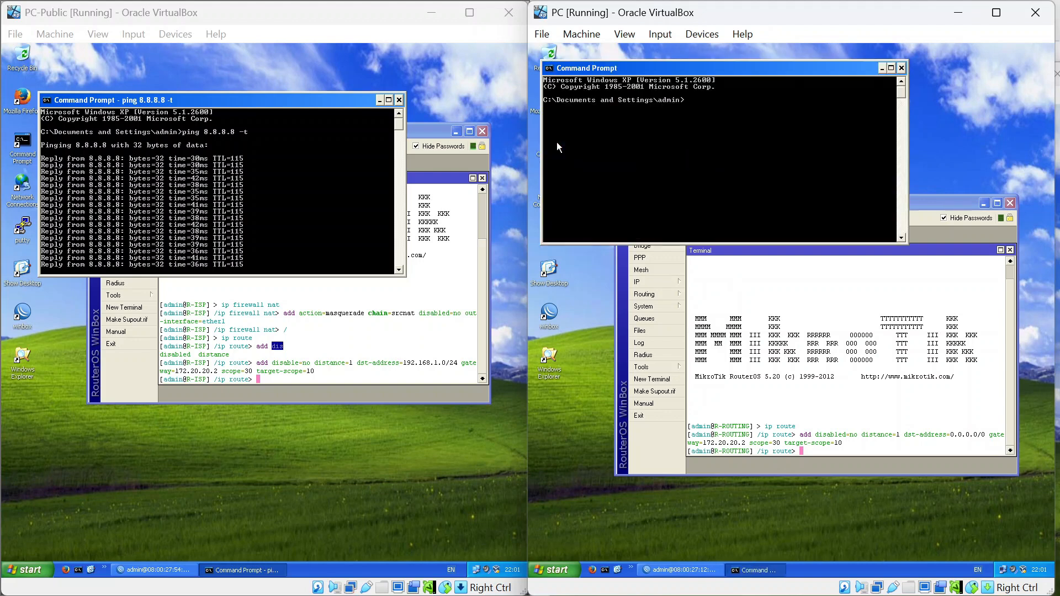
type("pin")
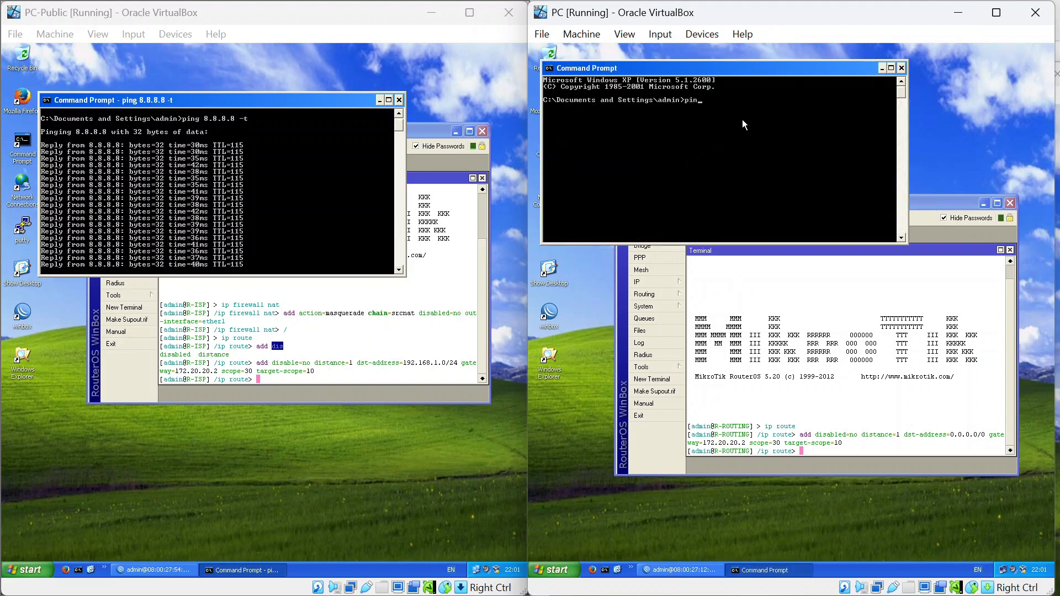
type("g ")
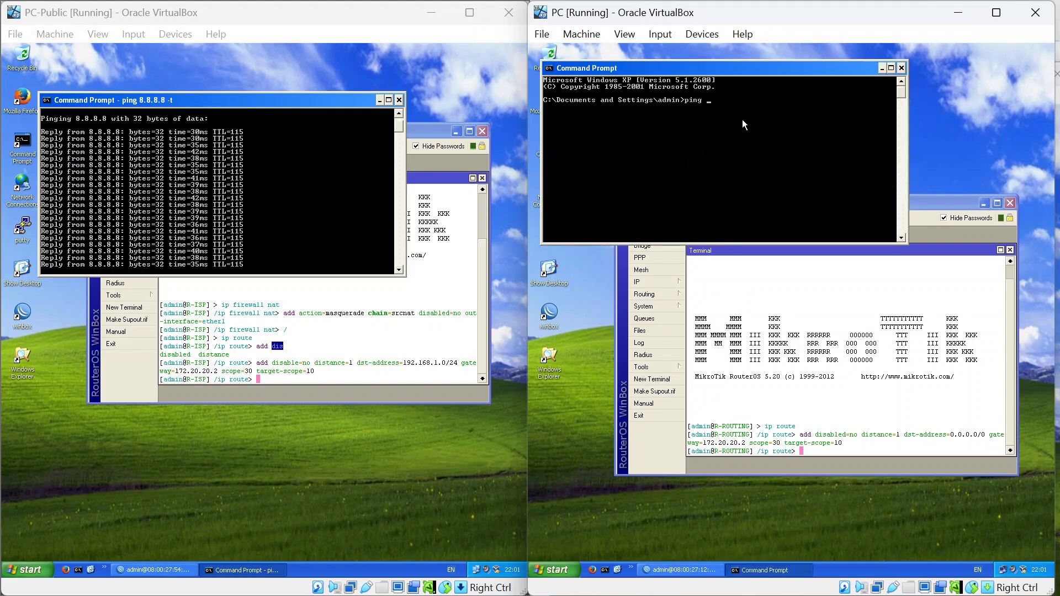
type("8.8.8.8 ")
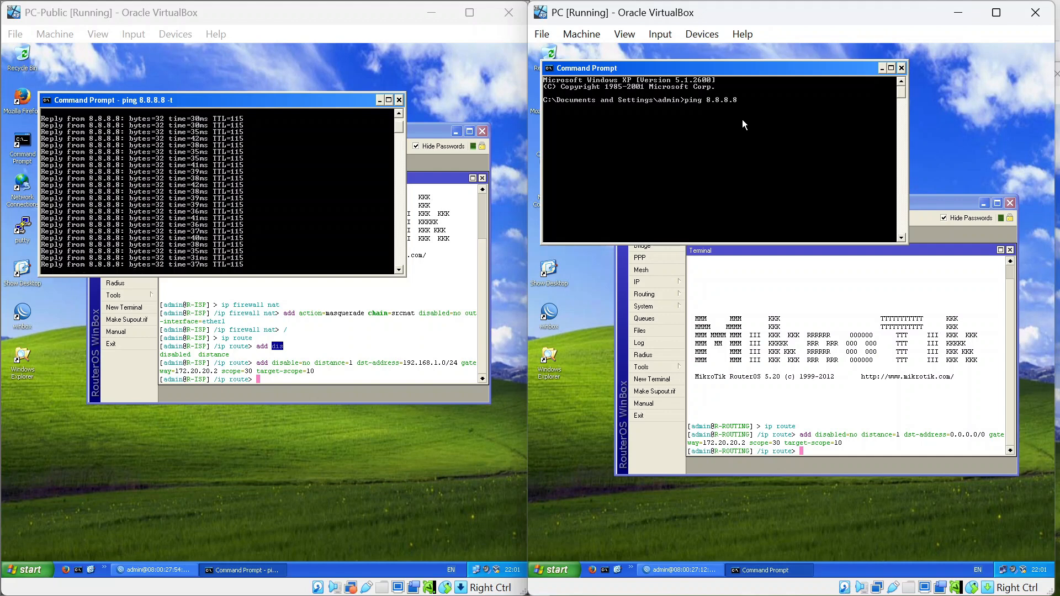
type("-t")
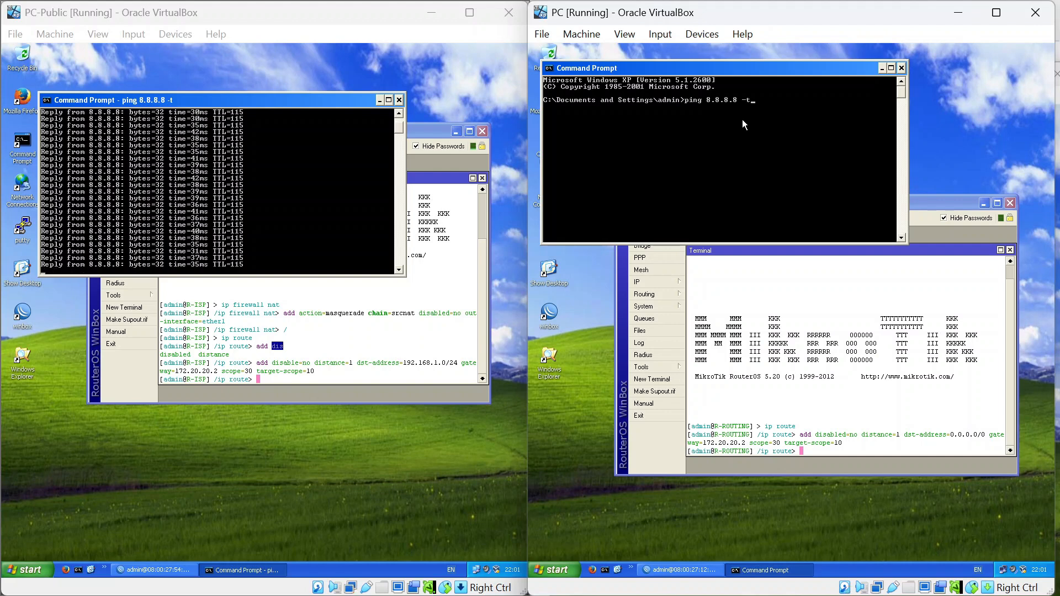
key("Return")
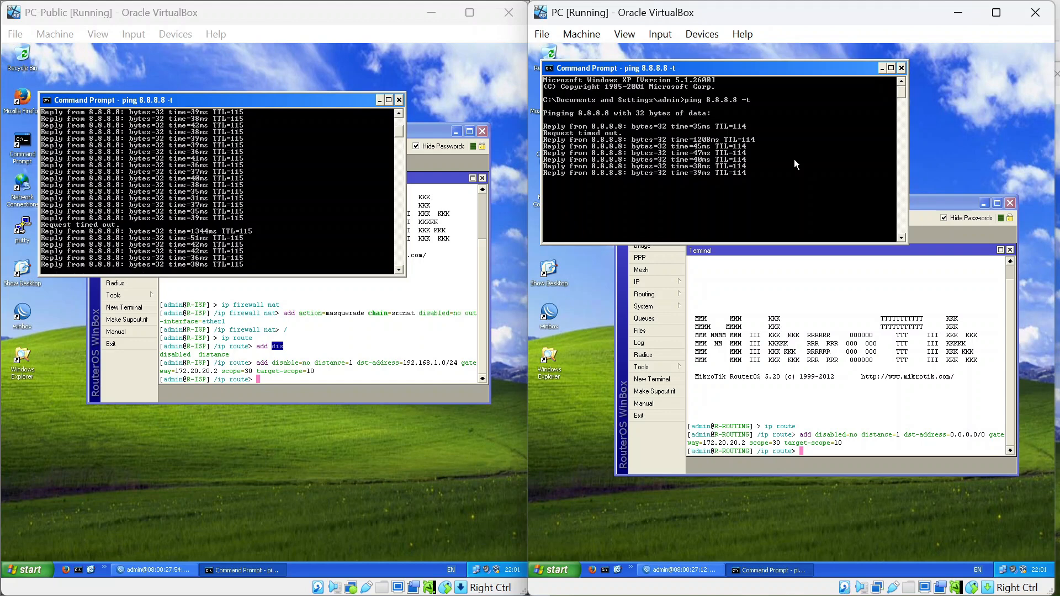
mouse_move(823, 12)
left_mouse_down()
mouse_move(779, 82)
mouse_move(635, 135)
mouse_move(494, 135)
left_mouse_up()
left_click_drag(879, 66, 886, 36)
key("alt+Tab")
left_click(641, 113)
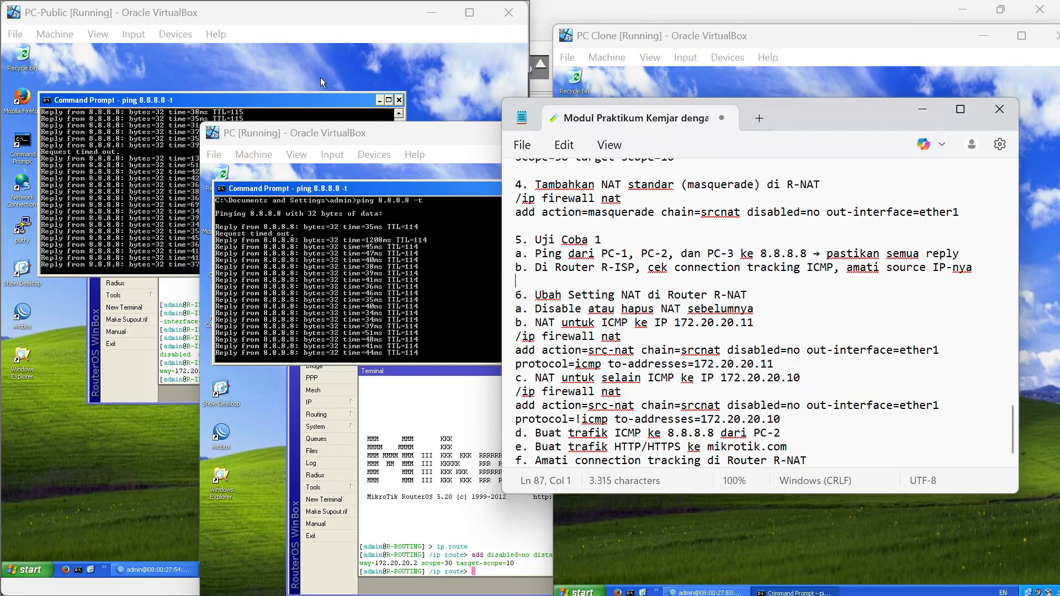
Bring the PC-Public VM and its R-ISP WinBox window forward, then shift the VM window left.
left_click(430, 65)
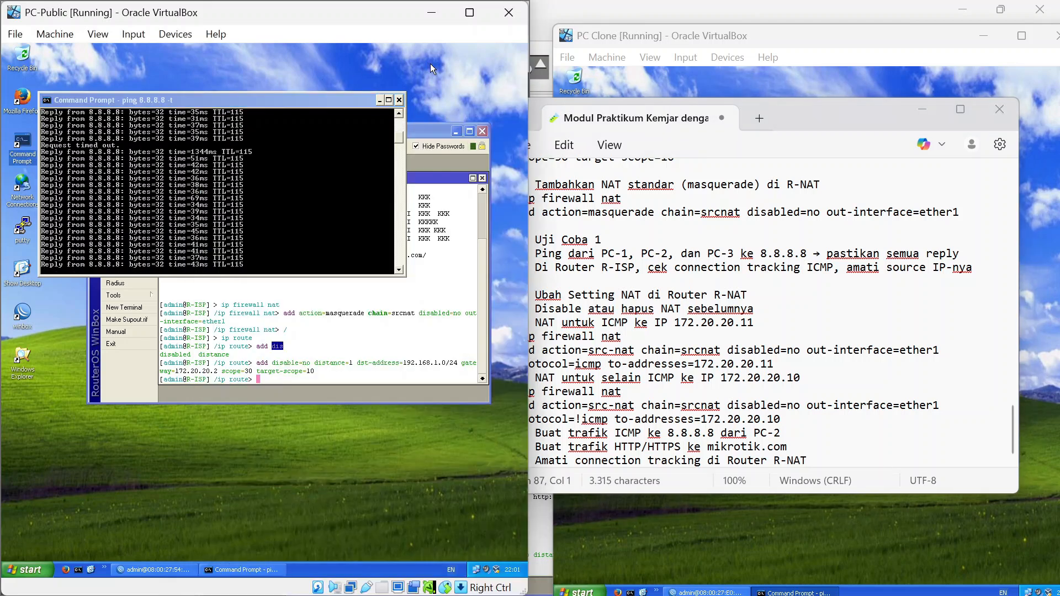
left_click(426, 131)
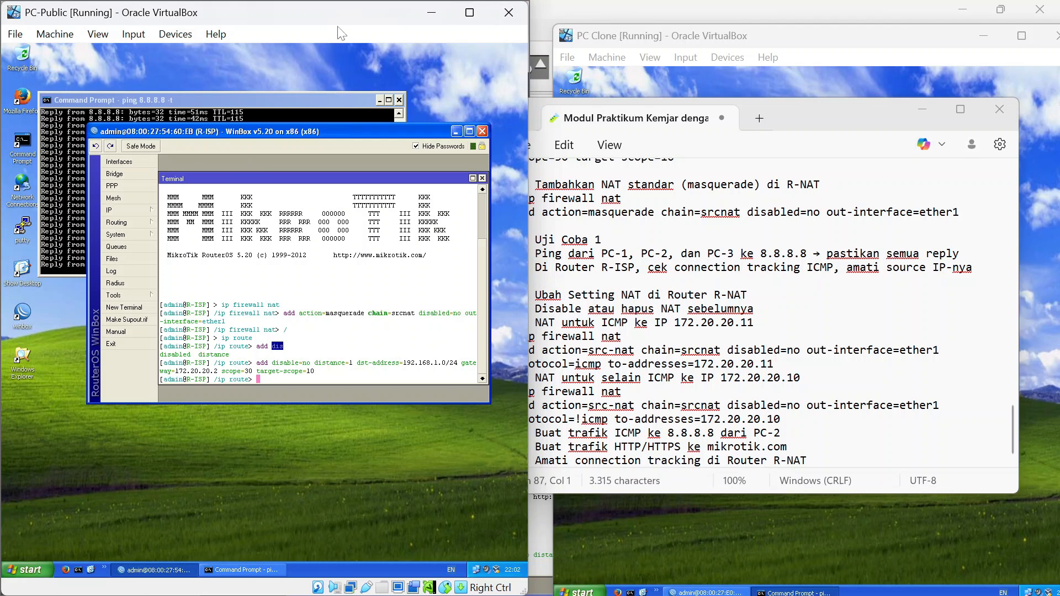
left_click_drag(345, 18, 323, 18)
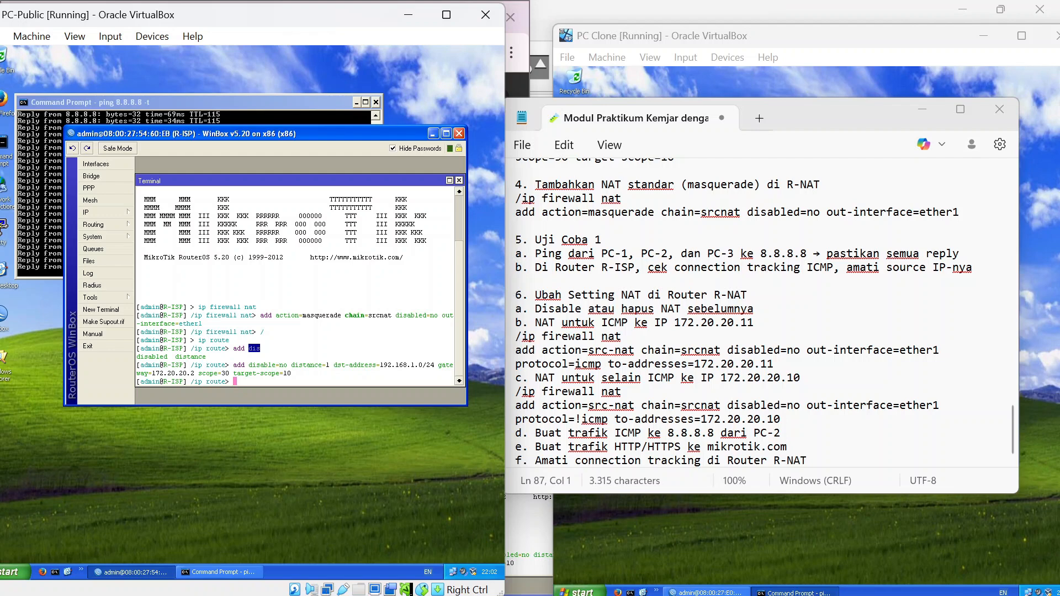
Open R-ISP's firewall Connections list to see pings to 8.8.8.8 from 172.20.20.10 and 172.20.20.18.
left_click(125, 217)
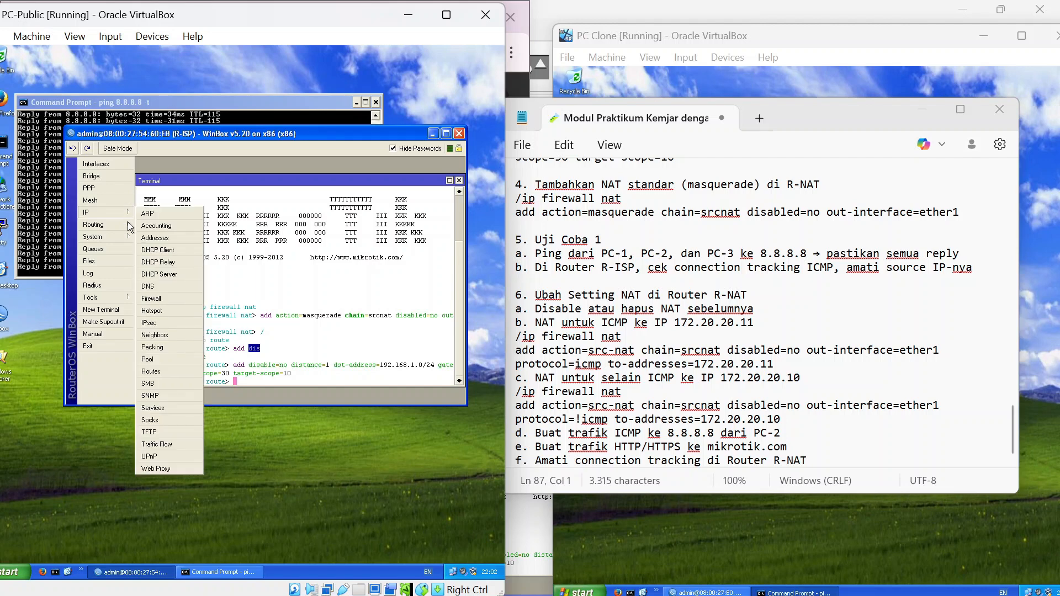
left_click(173, 301)
left_click(278, 202)
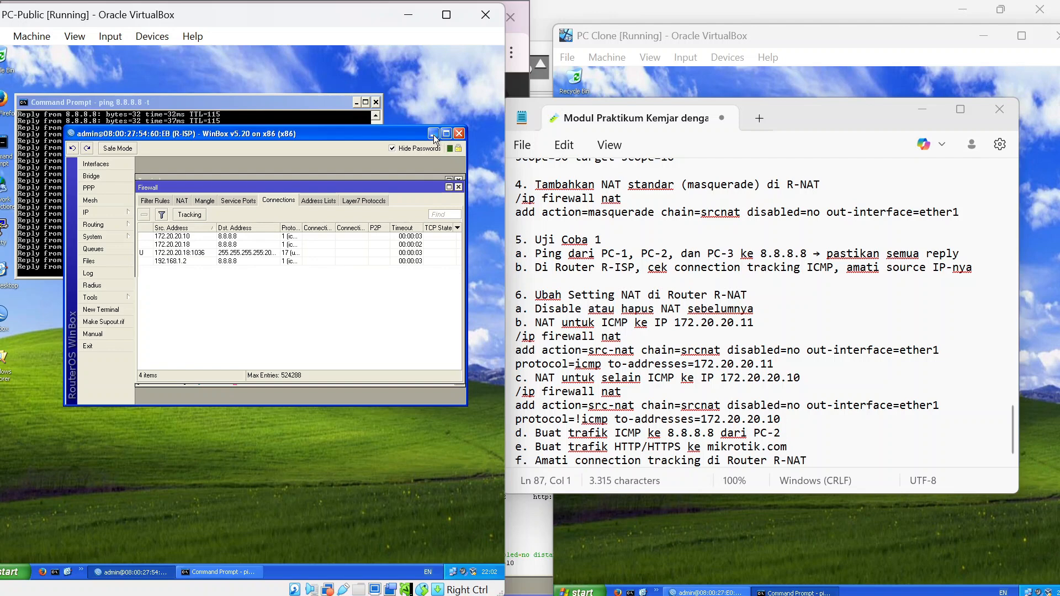
left_click(436, 95)
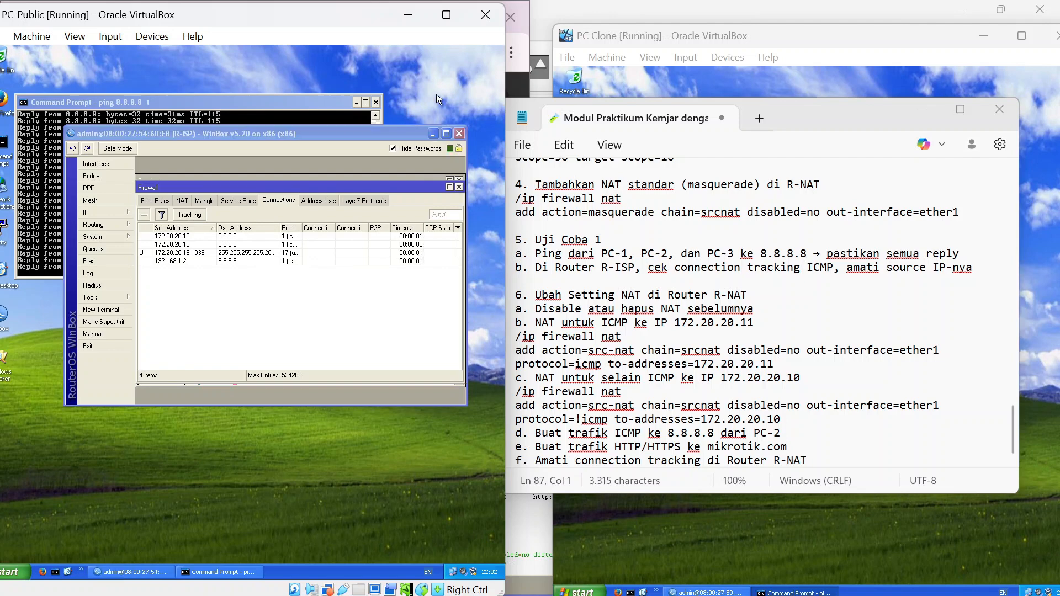
left_click(255, 115)
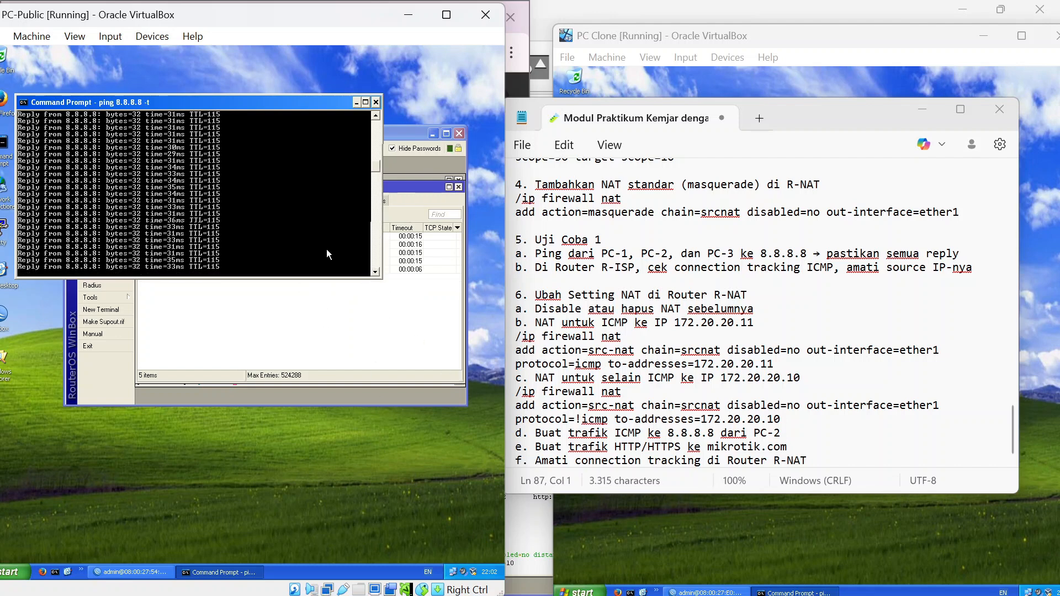
left_click(456, 484)
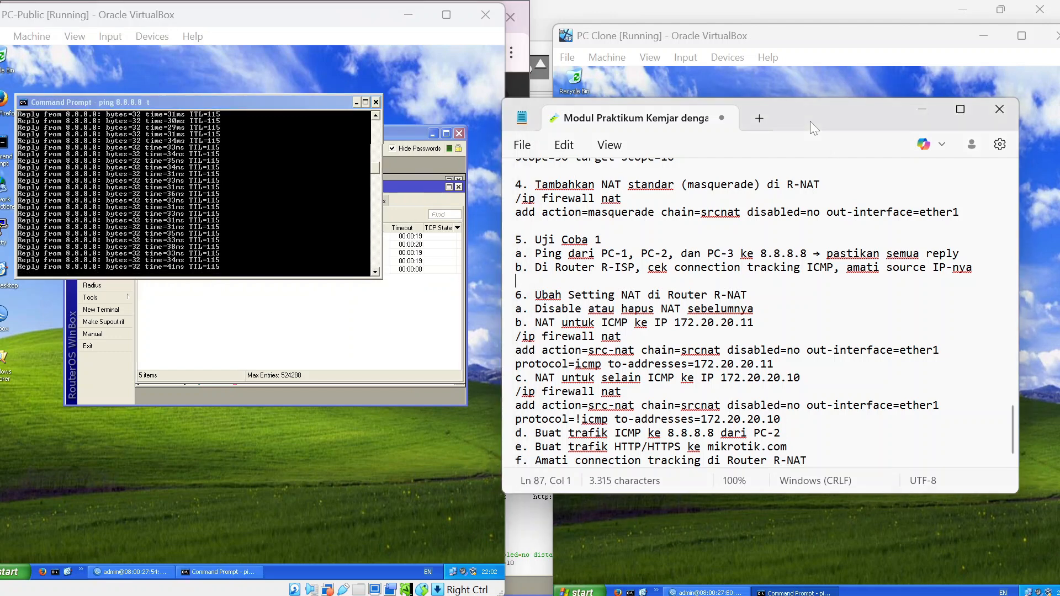
On R-NAT, disable the srcnat masquerade rule in the firewall NAT list.
mouse_move(810, 121)
left_mouse_down()
mouse_move(500, 141)
mouse_move(359, 113)
mouse_move(386, 199)
left_mouse_up()
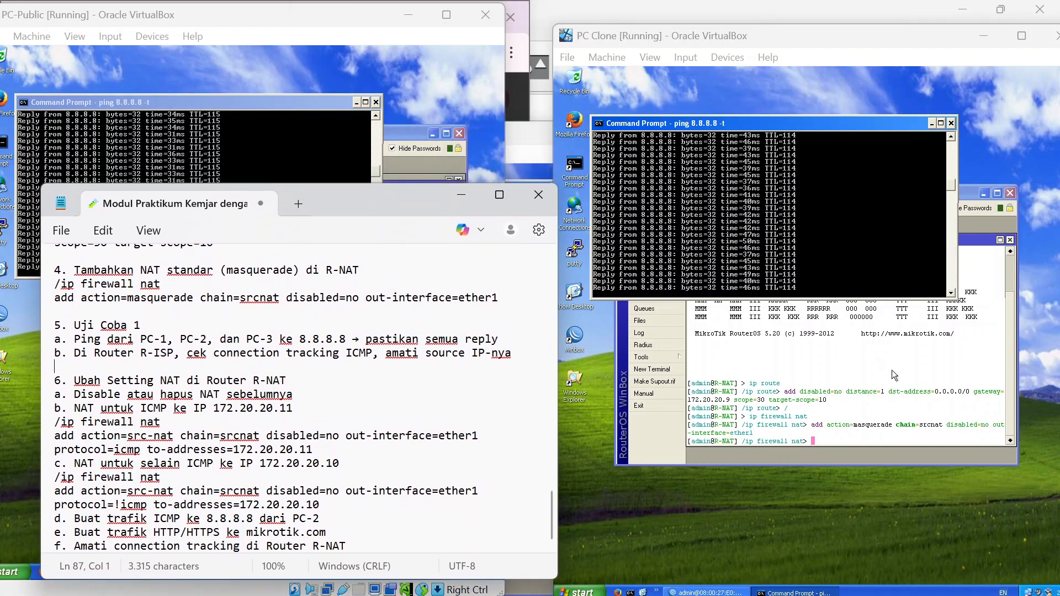
left_click(957, 336)
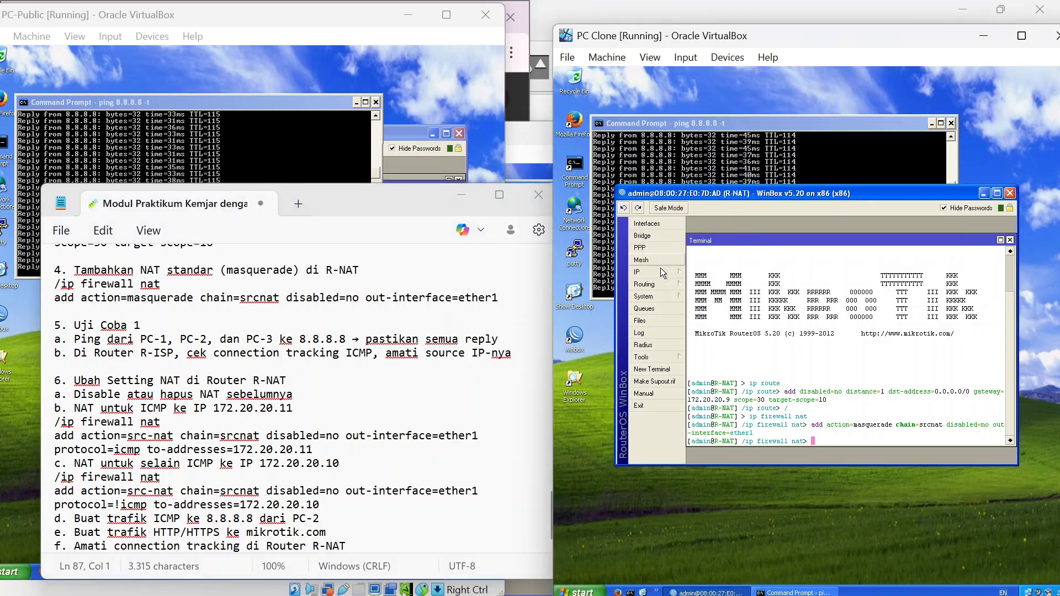
left_click(675, 272)
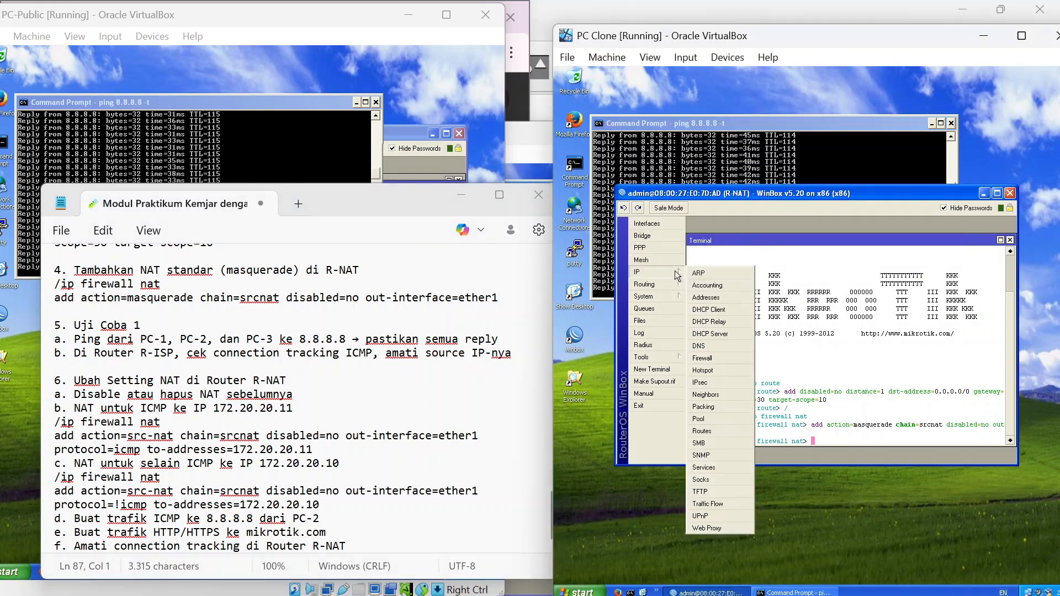
left_click(717, 358)
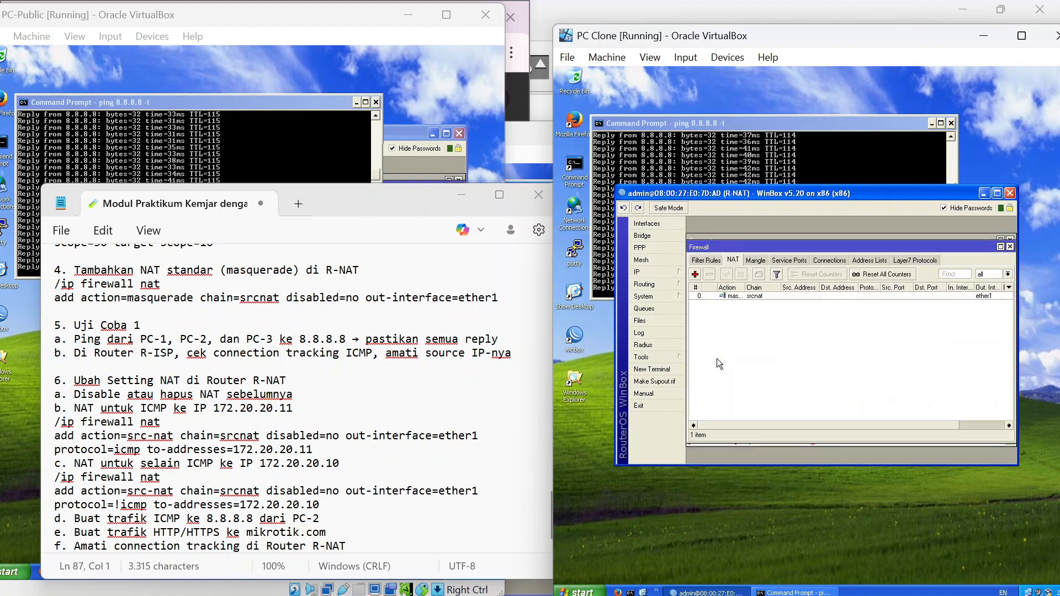
left_click(750, 297)
left_click_drag(812, 128, 809, 55)
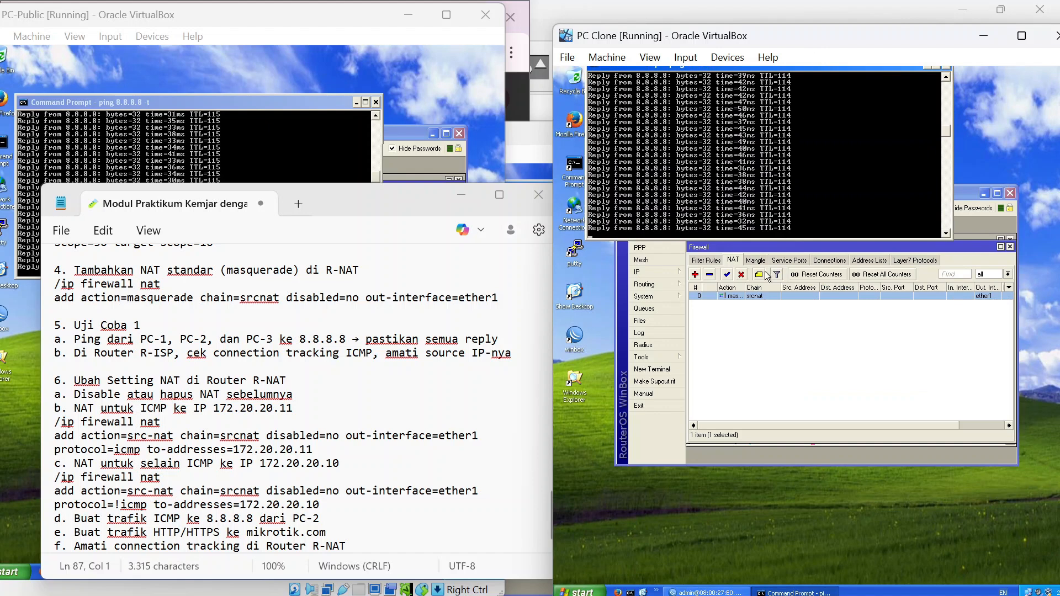
left_click_drag(966, 192, 955, 263)
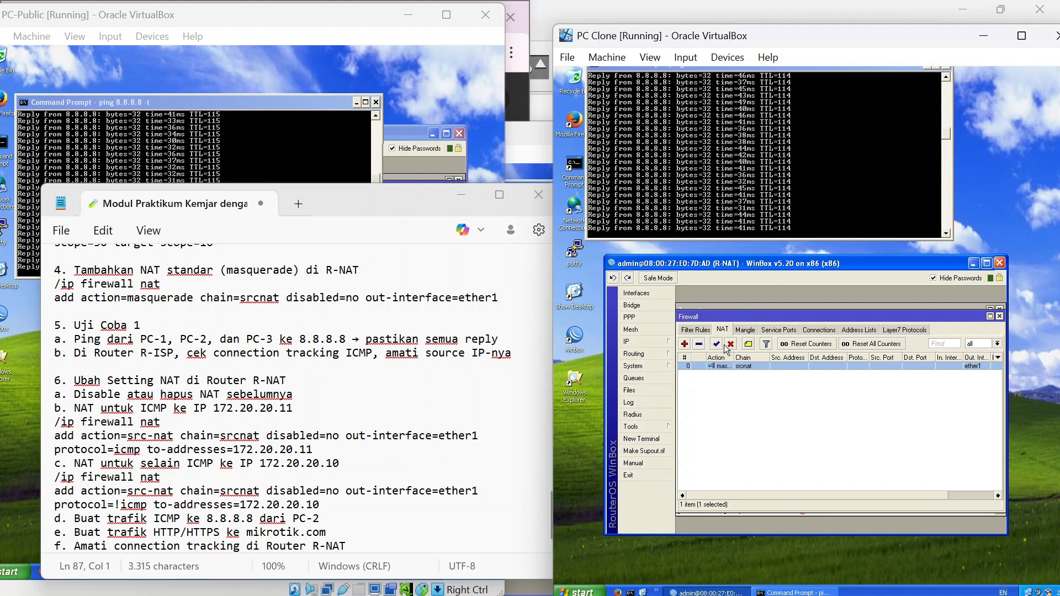
left_click(731, 345)
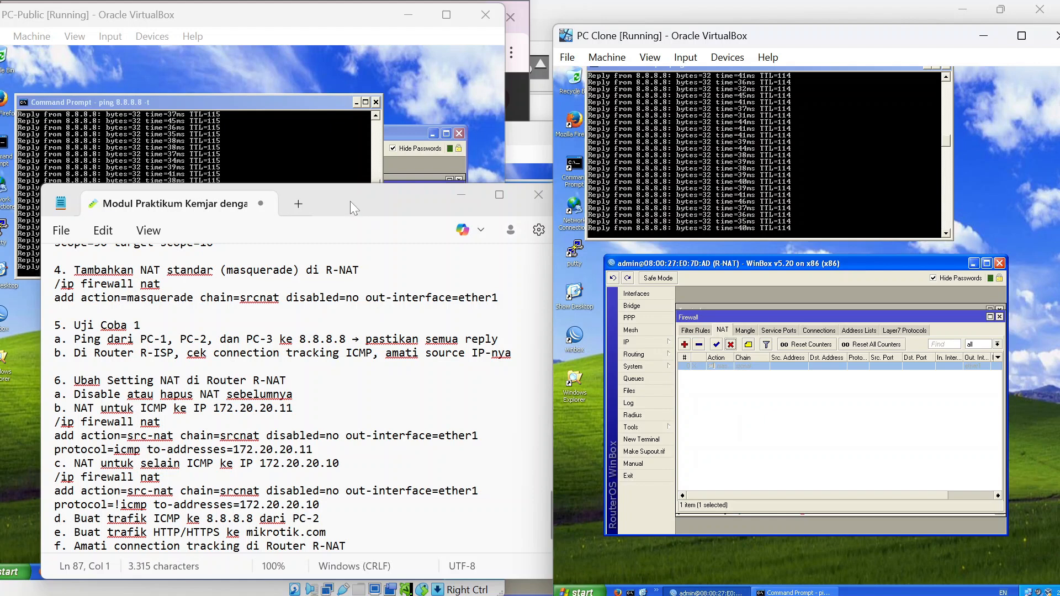
Move the lab notes aside and bring the PC Clone VM window forward, up and left.
left_click_drag(351, 198, 325, 105)
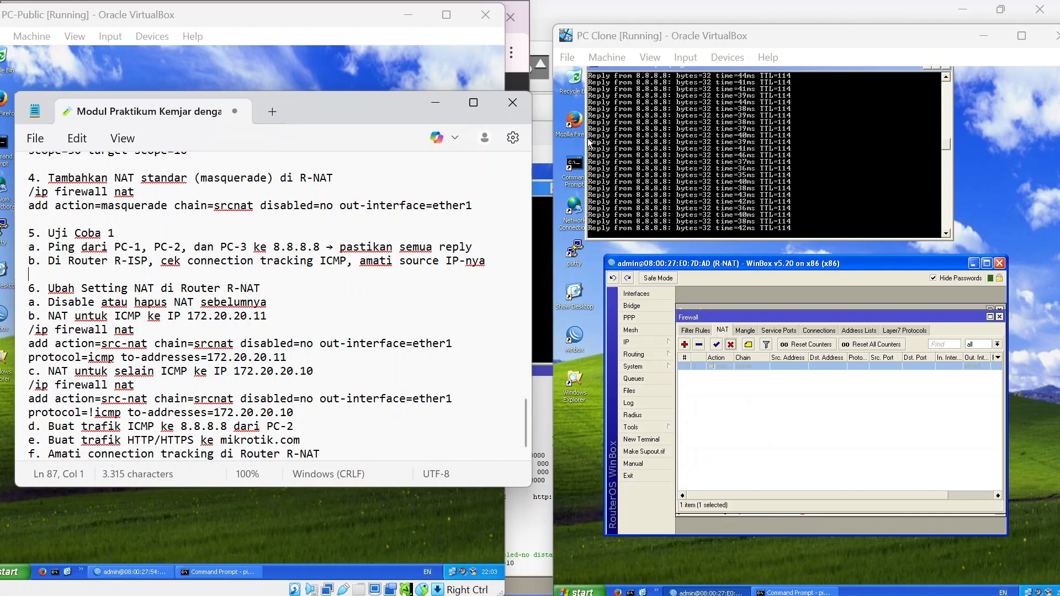
left_click(578, 122)
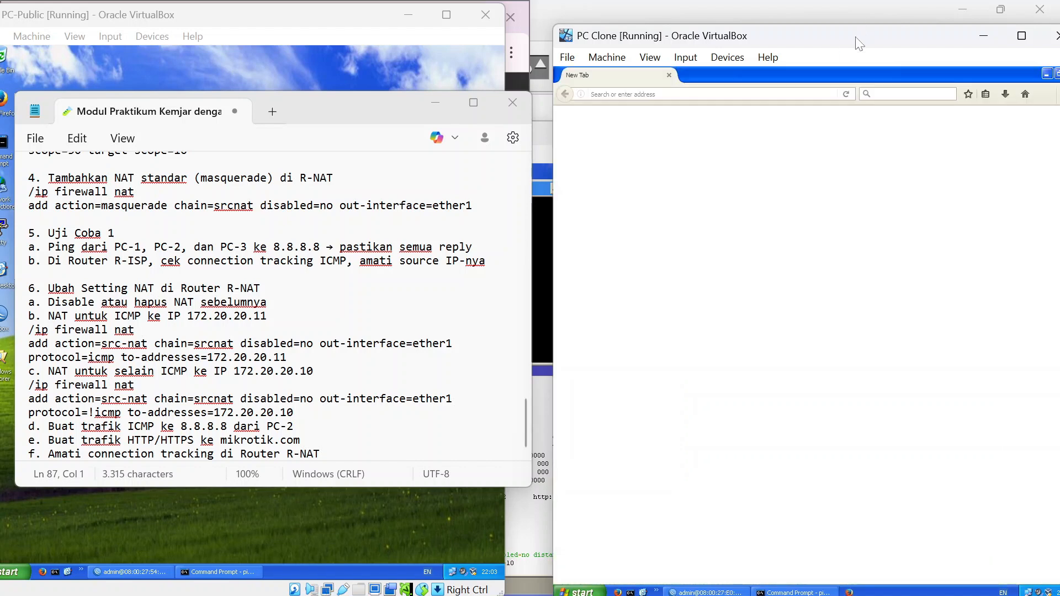
left_click_drag(858, 43, 792, 30)
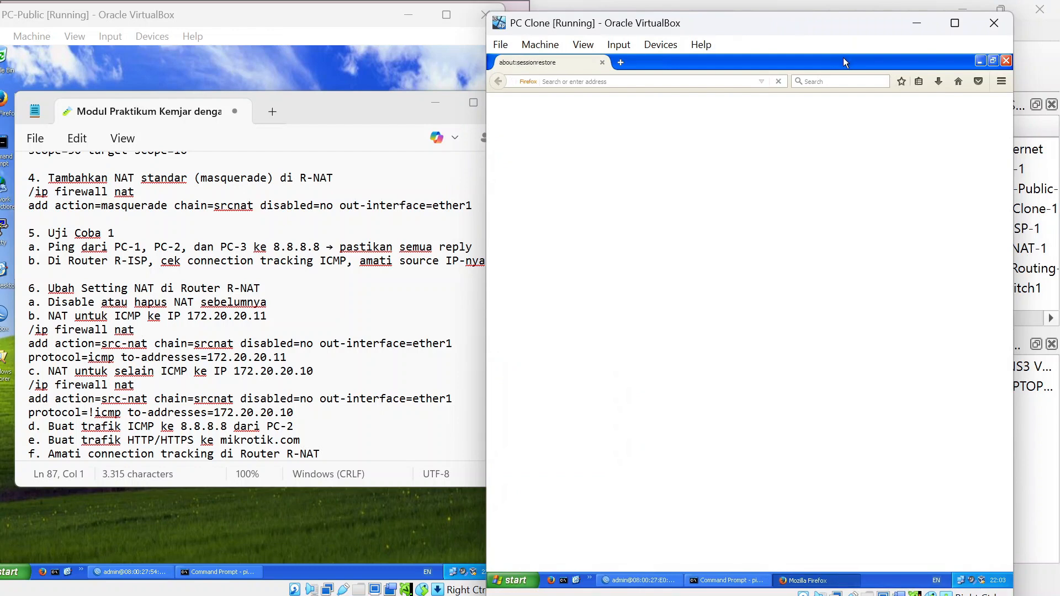
Maximize PC Clone, load youtube.com in Firefox, and return to the running ping window.
left_click(955, 23)
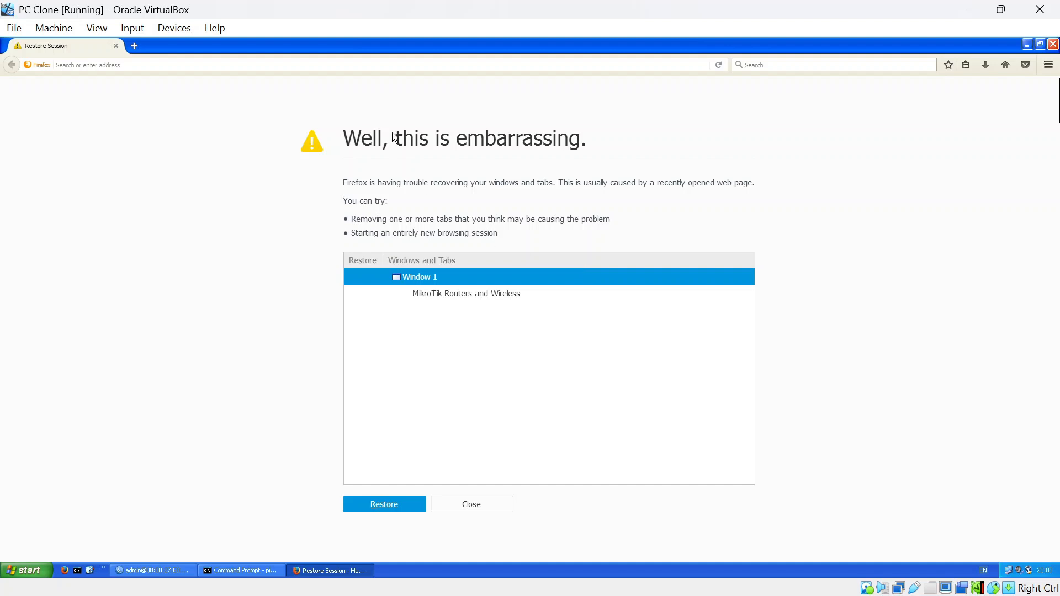
left_click(120, 66)
type("youtube.com/")
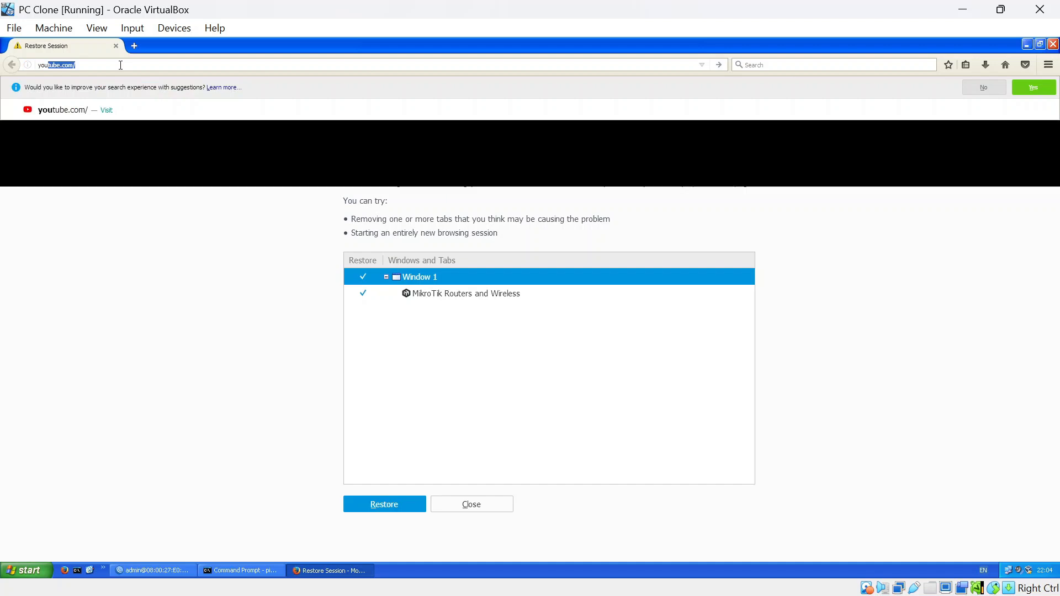
left_click(115, 112)
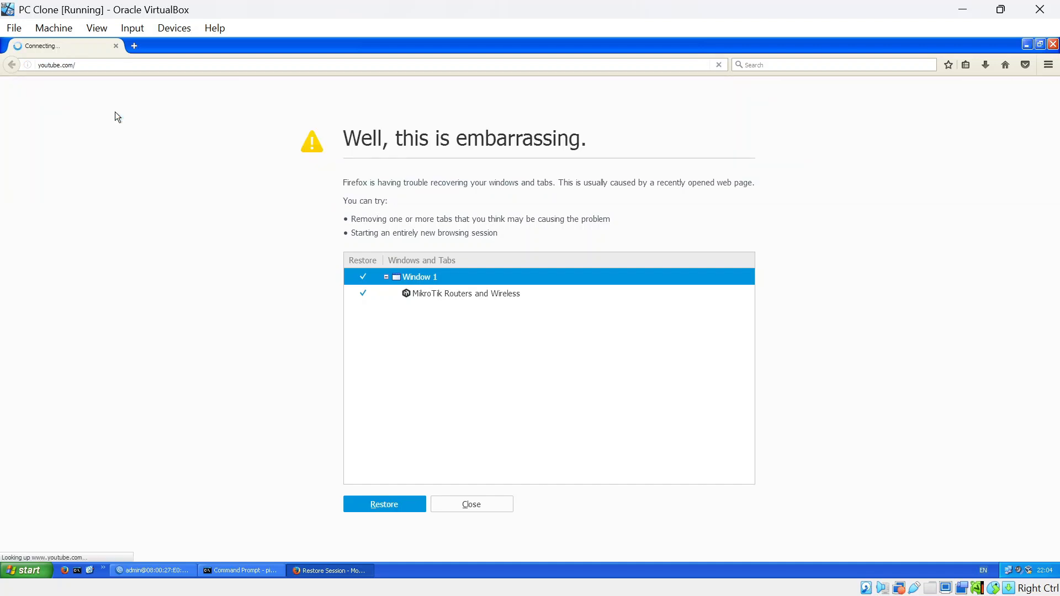
left_click(218, 575)
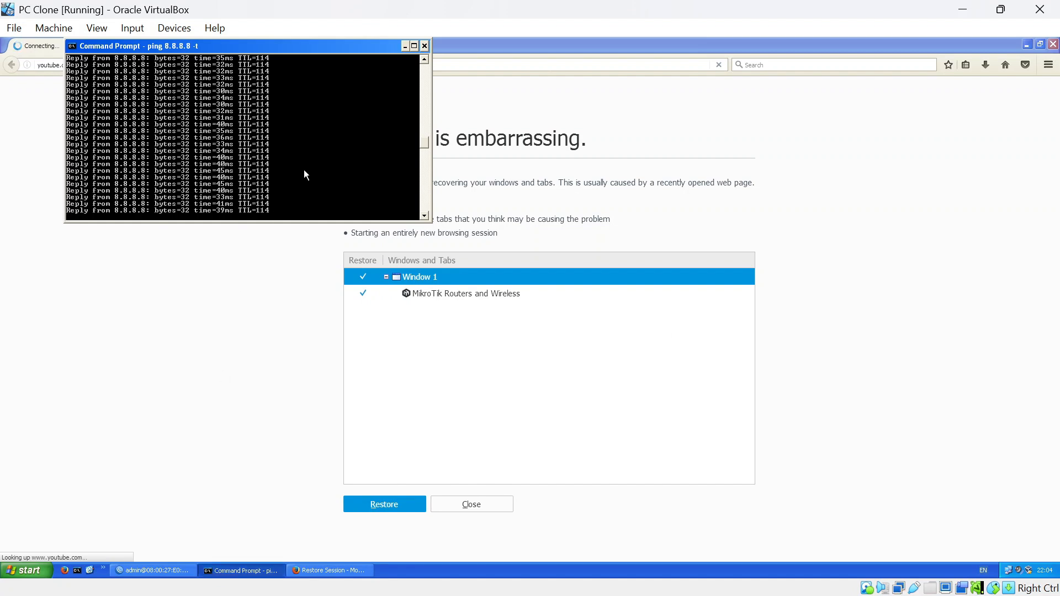
Restart the continuous ping 8.8.8.8 -t, then stop it and clear the prompt.
key("ctrl+c")
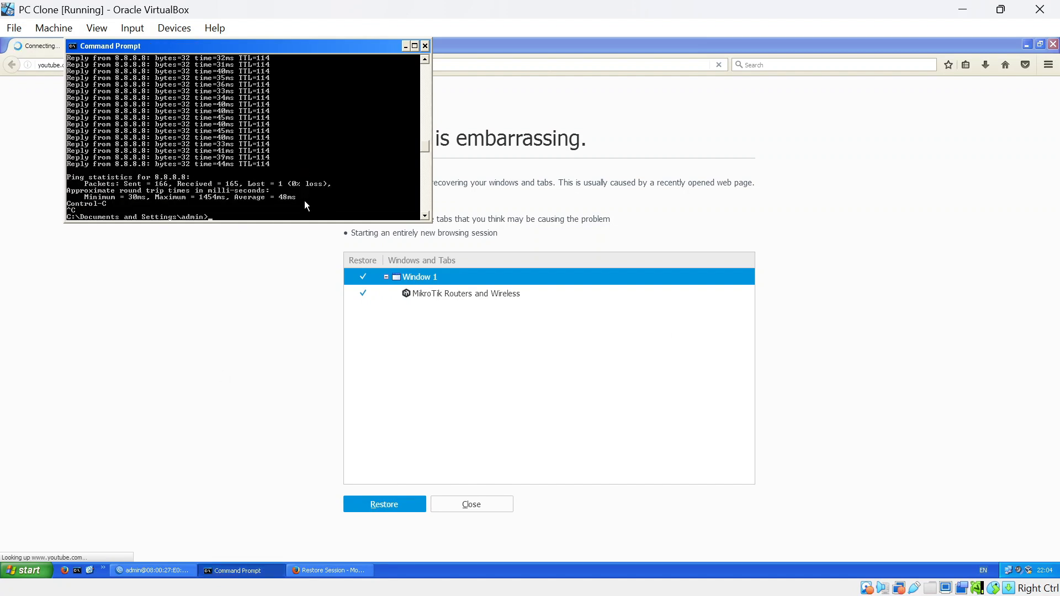
key("Up")
key("Return")
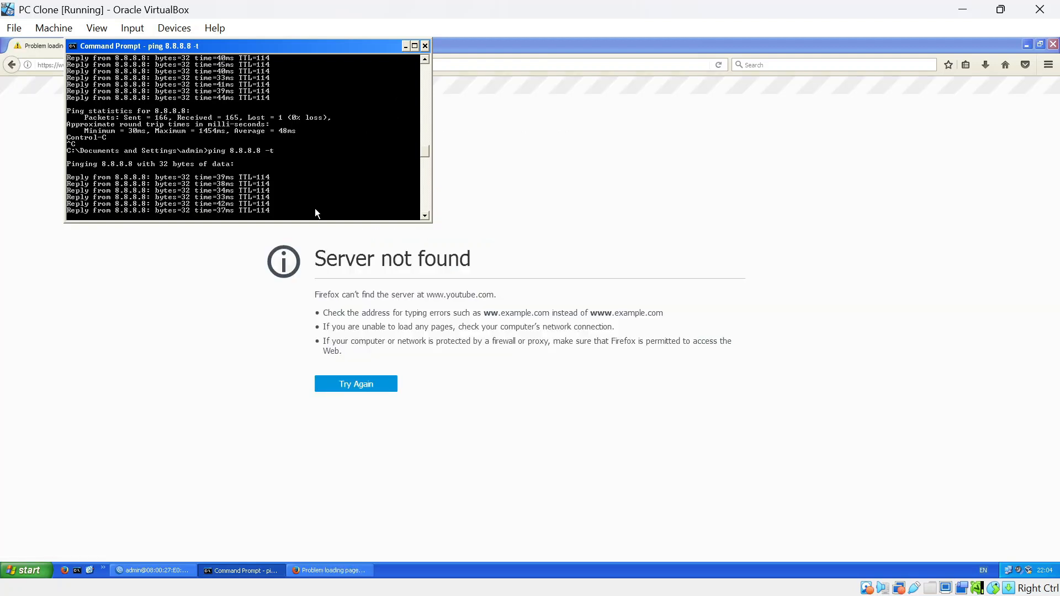
key("ctrl+c")
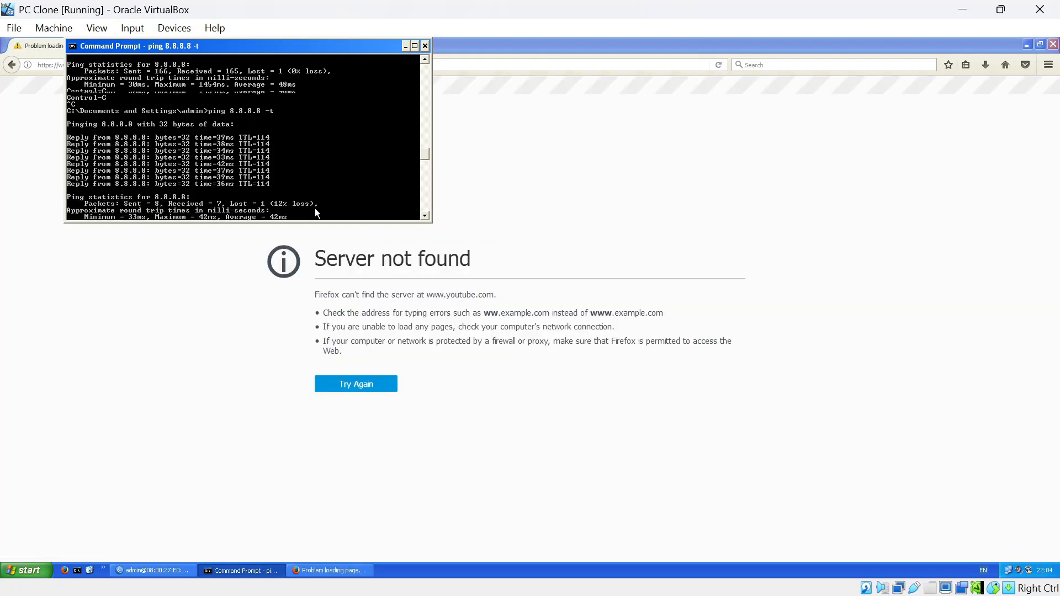
key("ctrl+v")
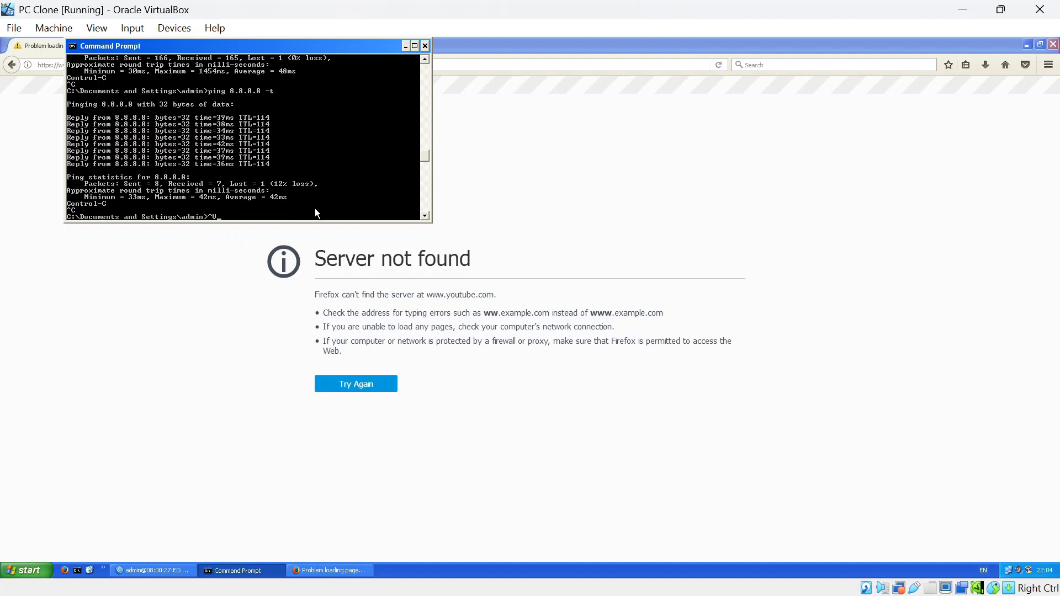
key("BackSpace")
Run ping google.com and ping 8.8.8.8, both failing with no replies.
type("ping google.com")
key("Return")
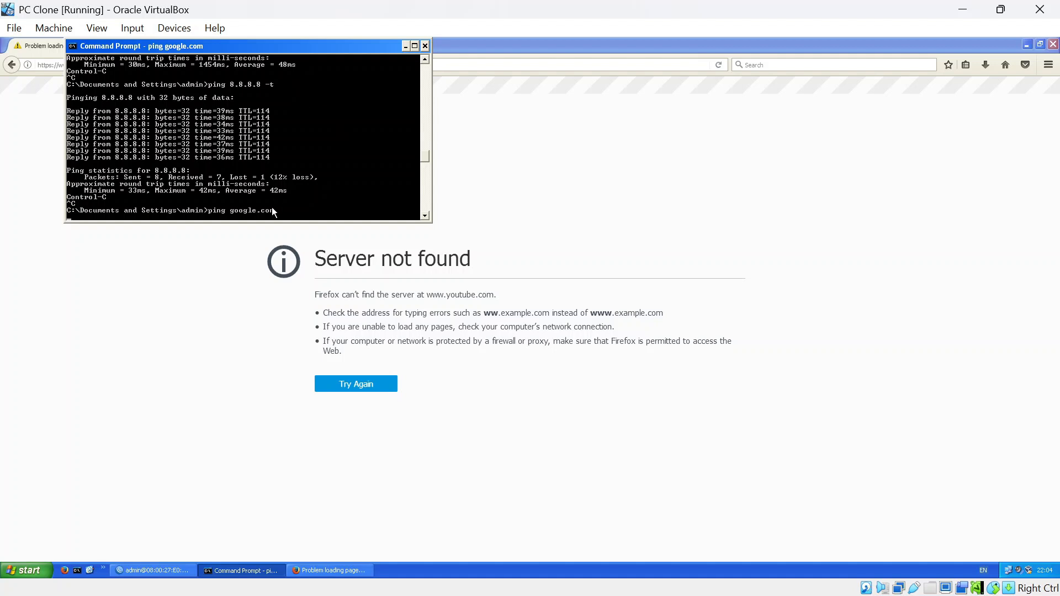
key("ctrl+c")
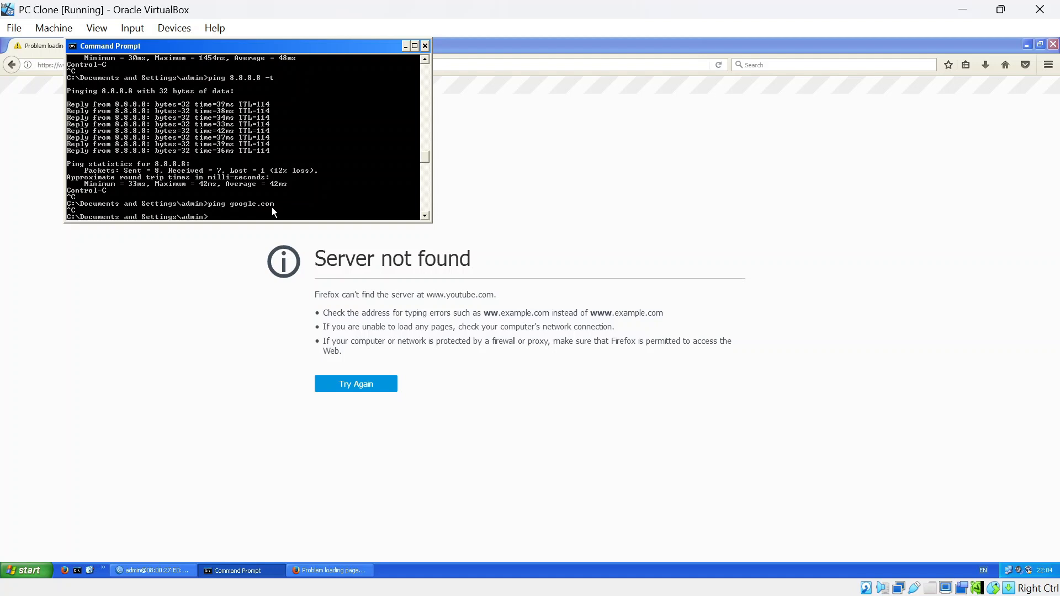
type("ping 8.8.8.8")
key("Return")
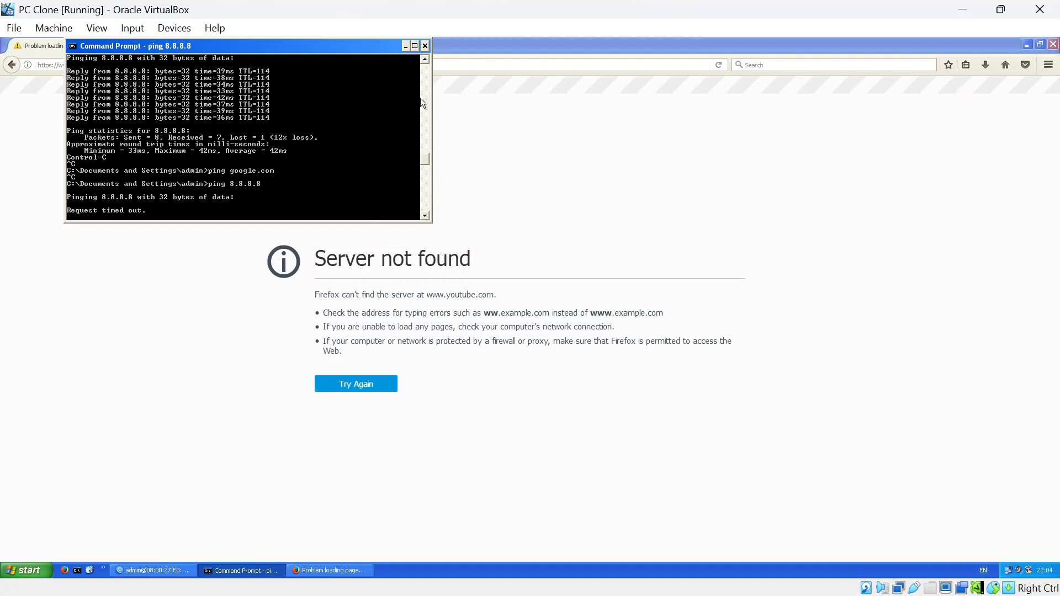
key("ctrl+c")
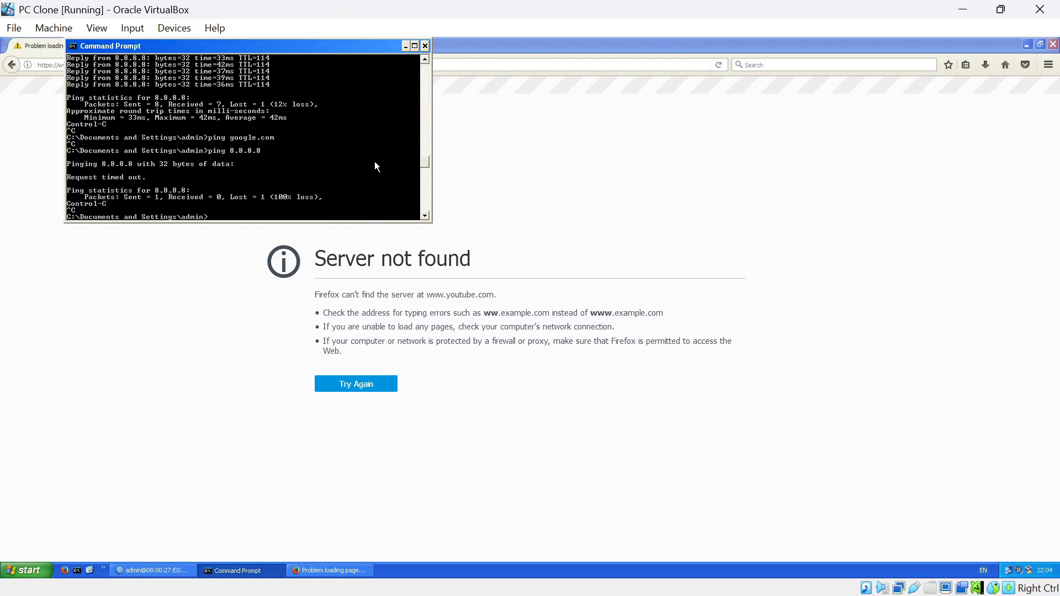
left_click(542, 172)
Close Firefox, place WinBox right with the Command Prompt beside it, and check the Notepad lab notes.
key("alt+Tab")
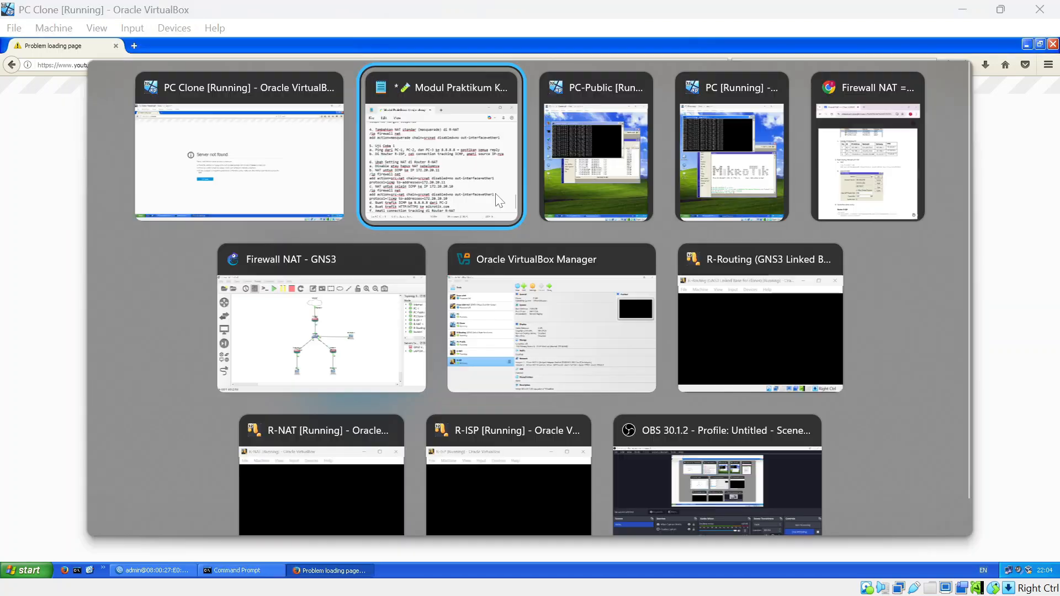
key("alt+shift+Tab")
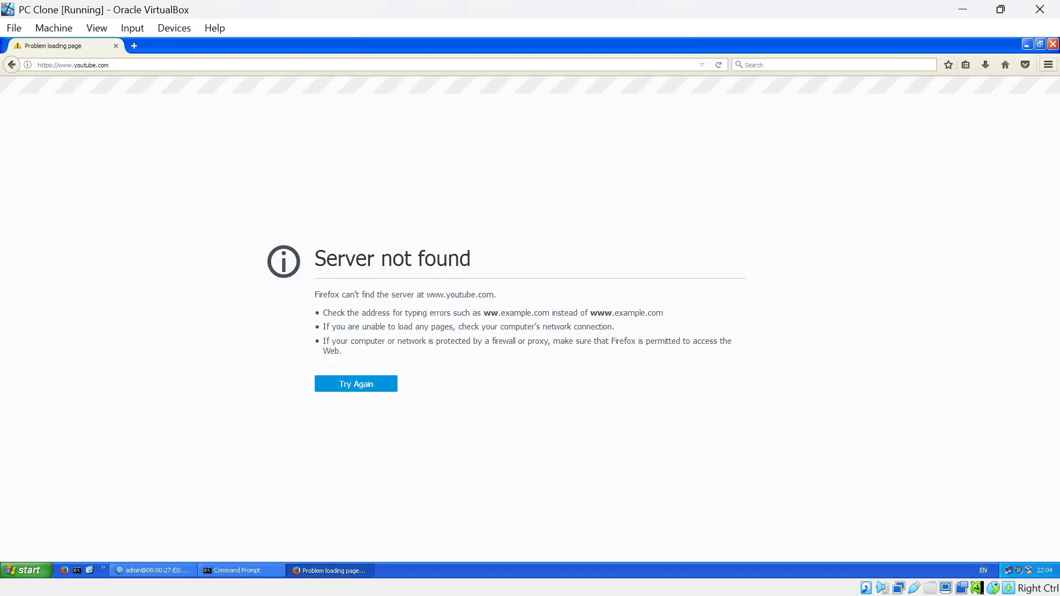
left_click(1053, 45)
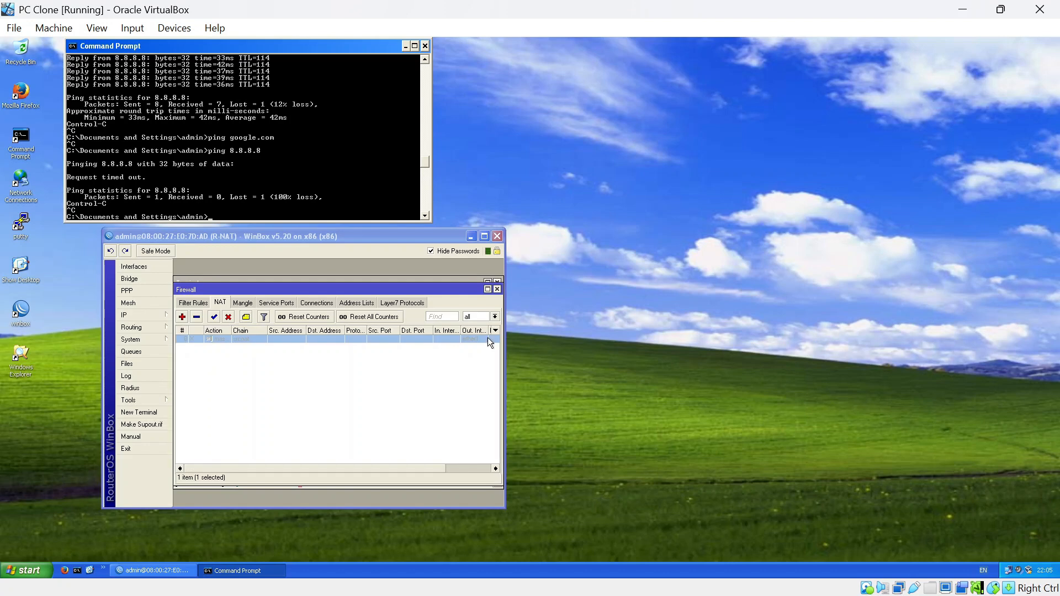
left_click_drag(315, 235, 752, 145)
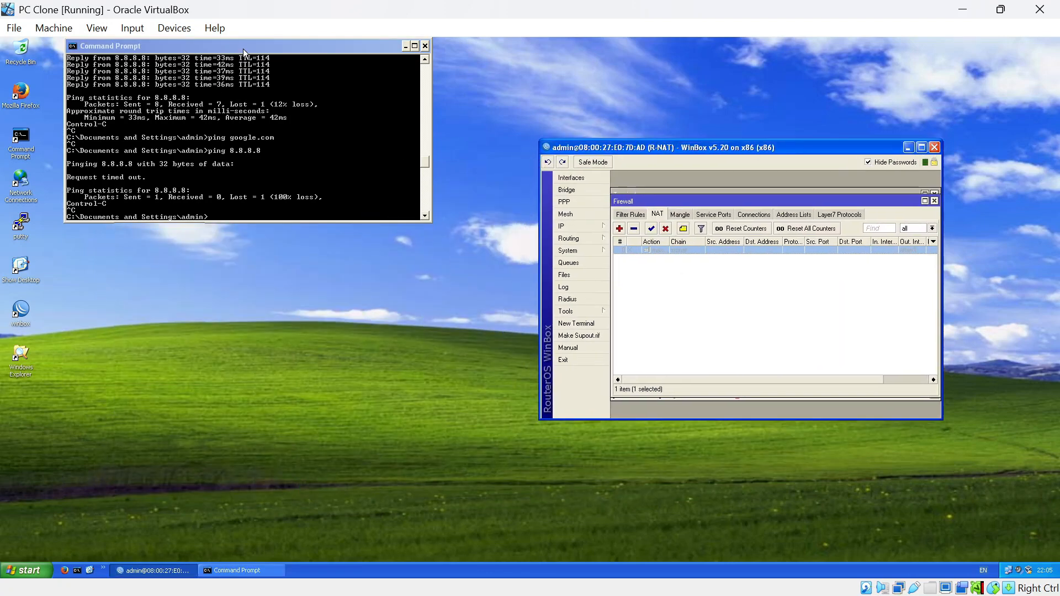
left_click_drag(256, 47, 324, 151)
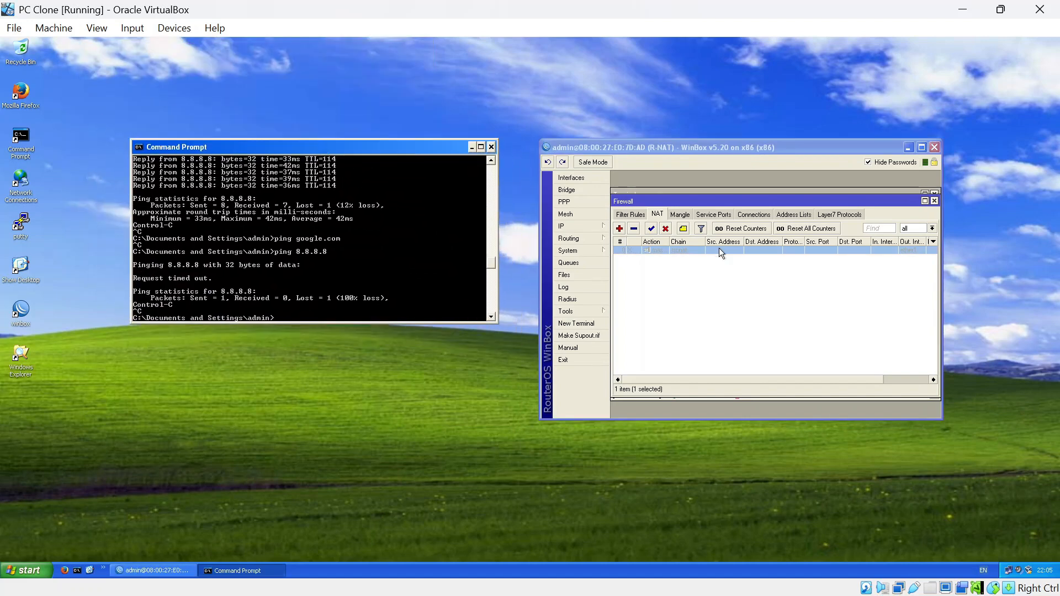
key("alt+Tab")
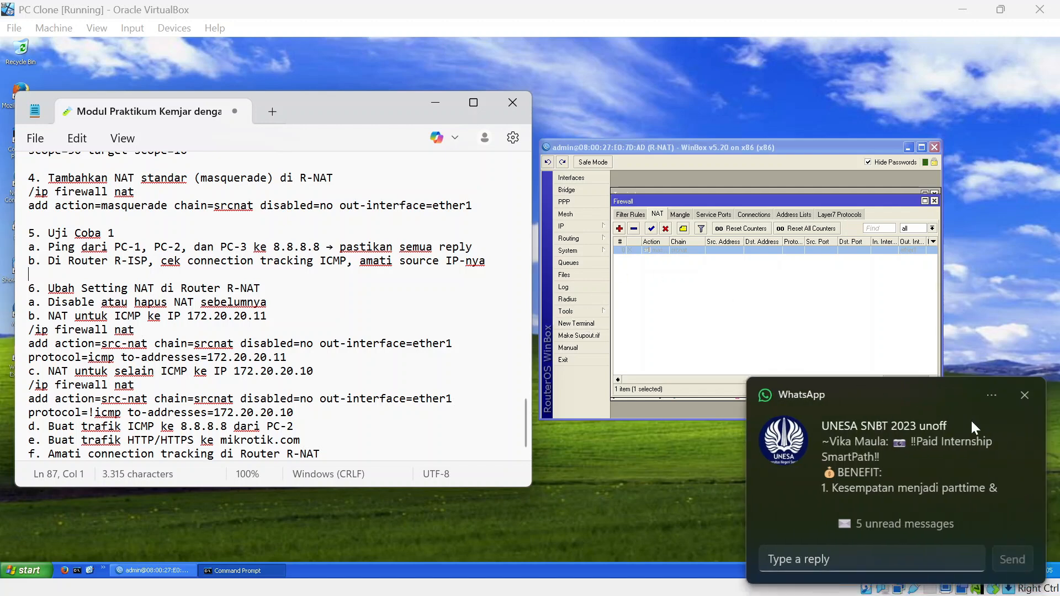
left_click(1028, 395)
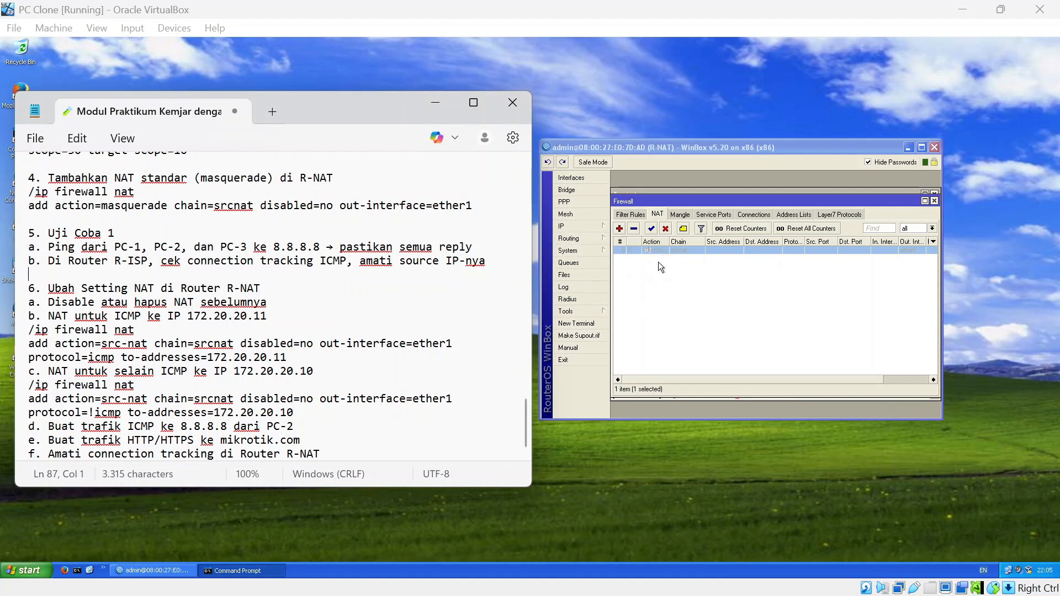
Start a new srcnat rule from R-NAT's firewall NAT tab.
left_click(591, 232)
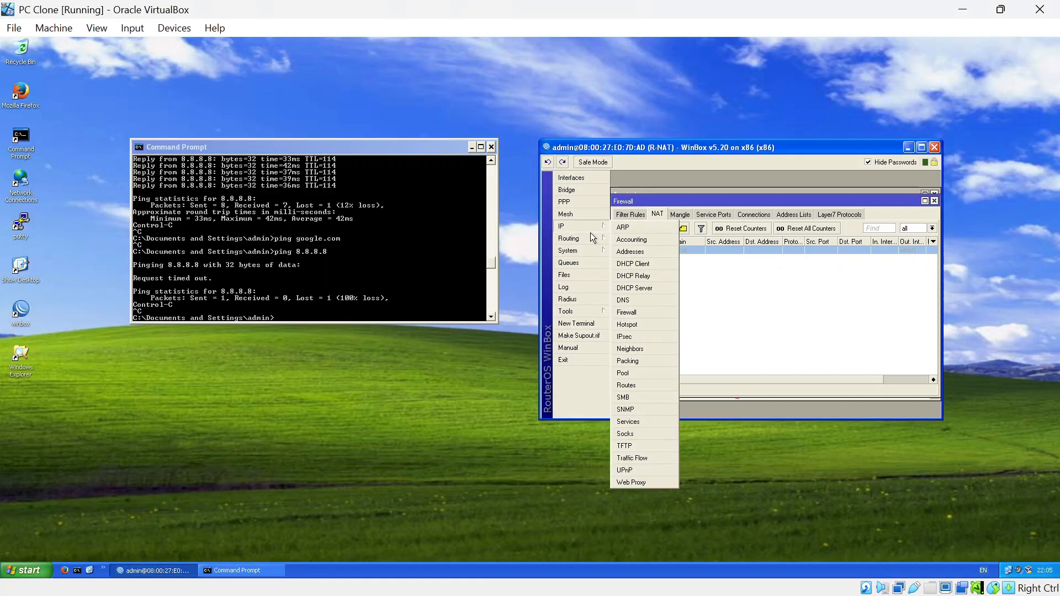
left_click(651, 313)
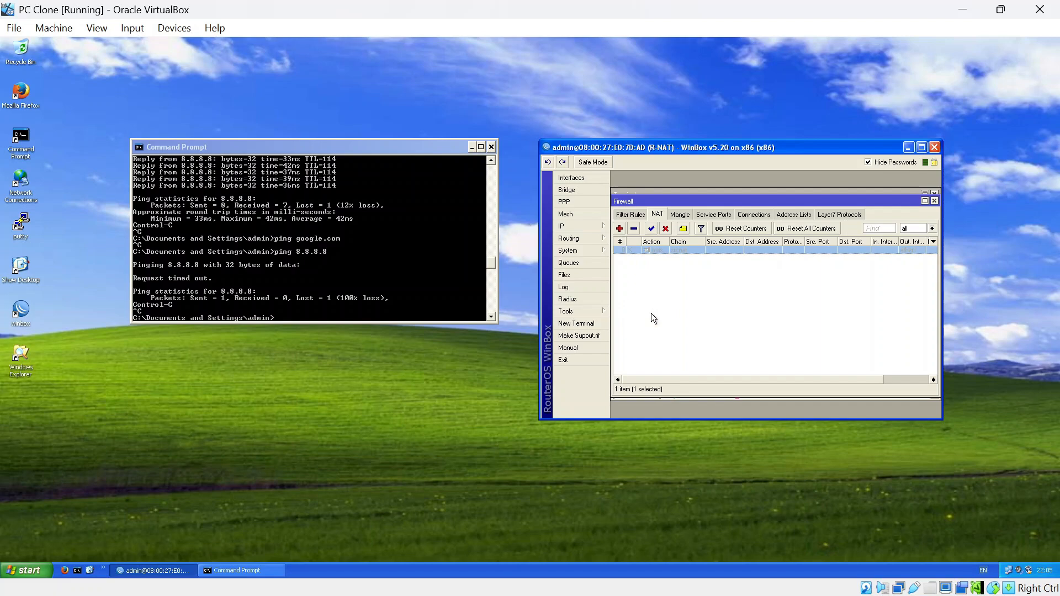
key("alt+Tab")
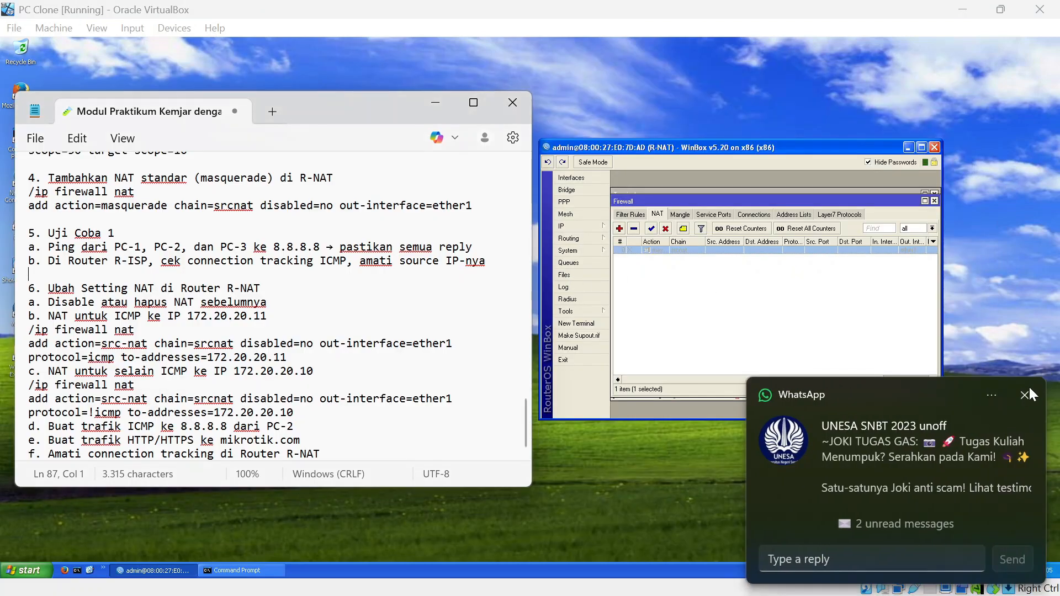
left_click(1024, 396)
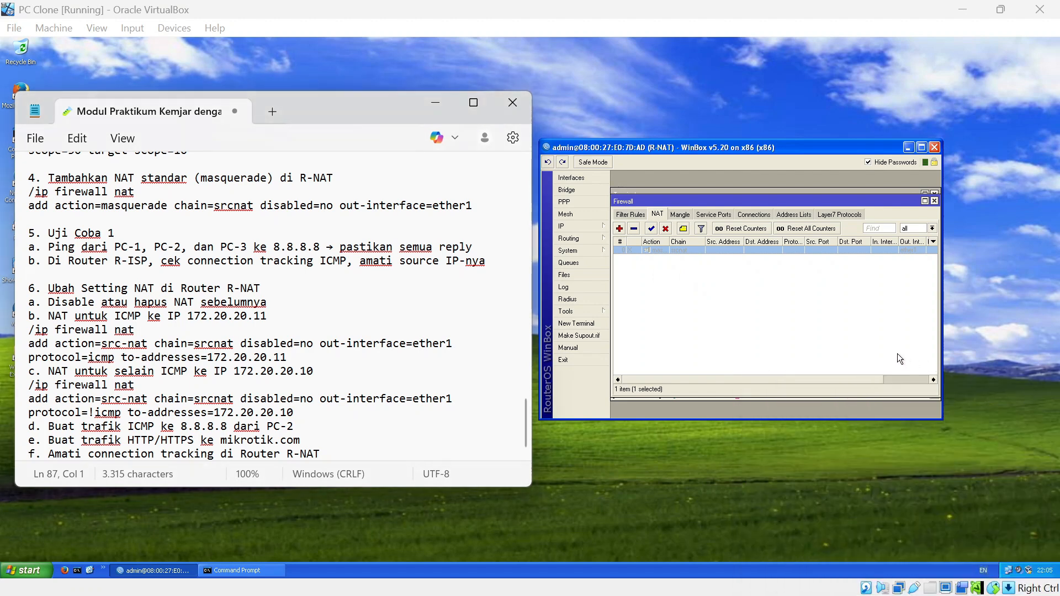
left_click(619, 230)
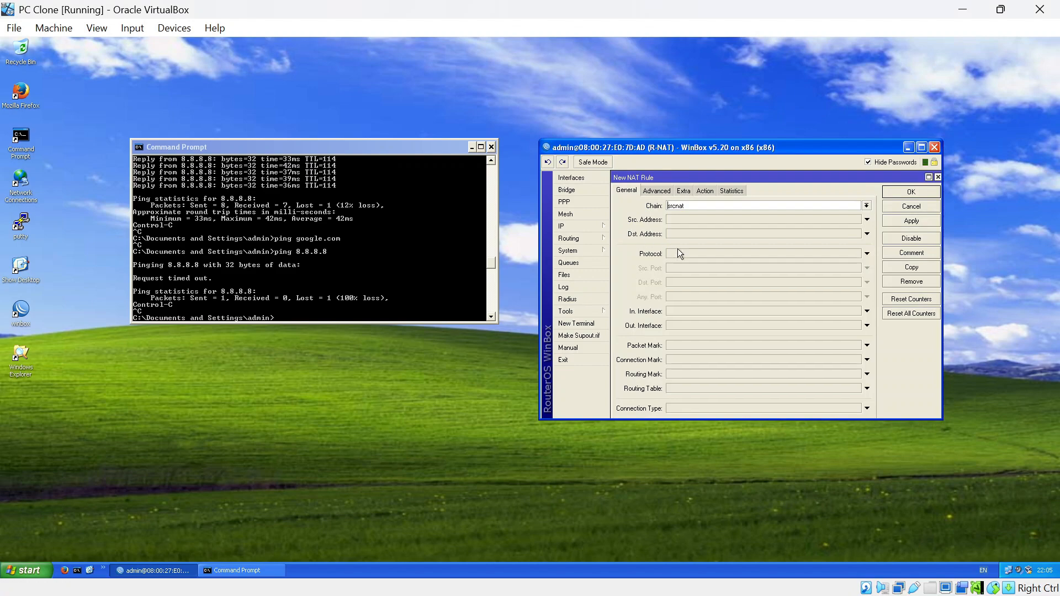
Snap the PC Clone VM window to the right half of the screen.
mouse_move(1001, 9)
left_click(939, 53)
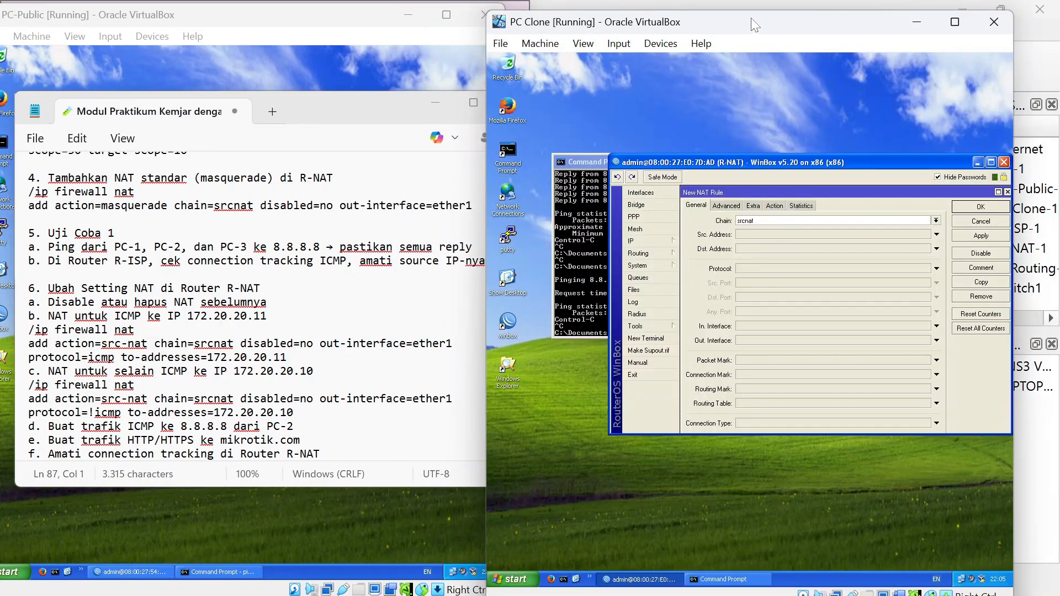
left_click_drag(751, 18, 801, 17)
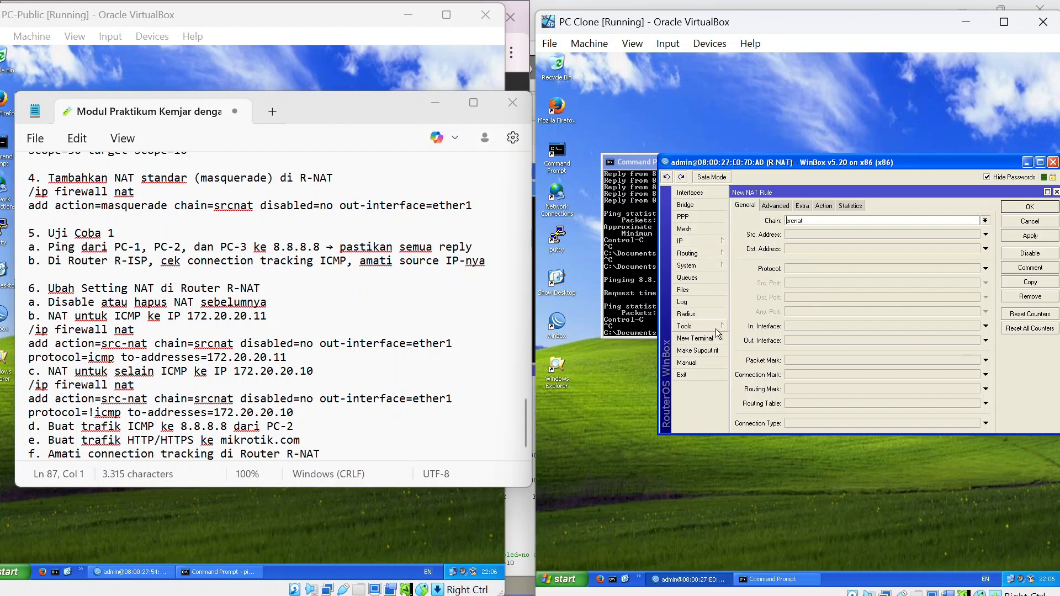
Open an R-NAT terminal, enter /ip firewall nat, and begin typing 'add action=src'.
left_click(697, 338)
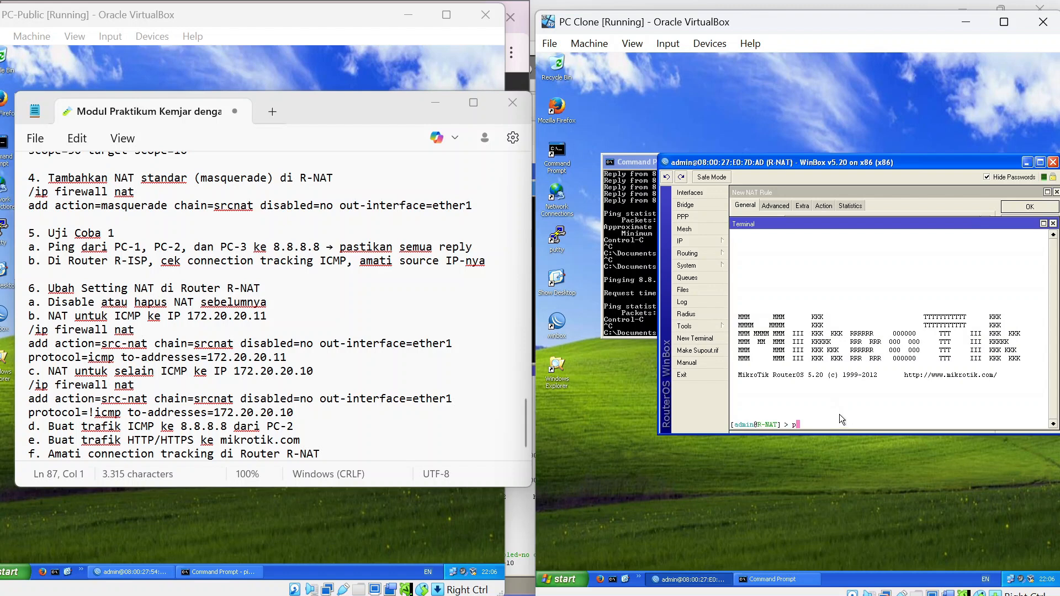
type("ip firewall nat")
key("Return")
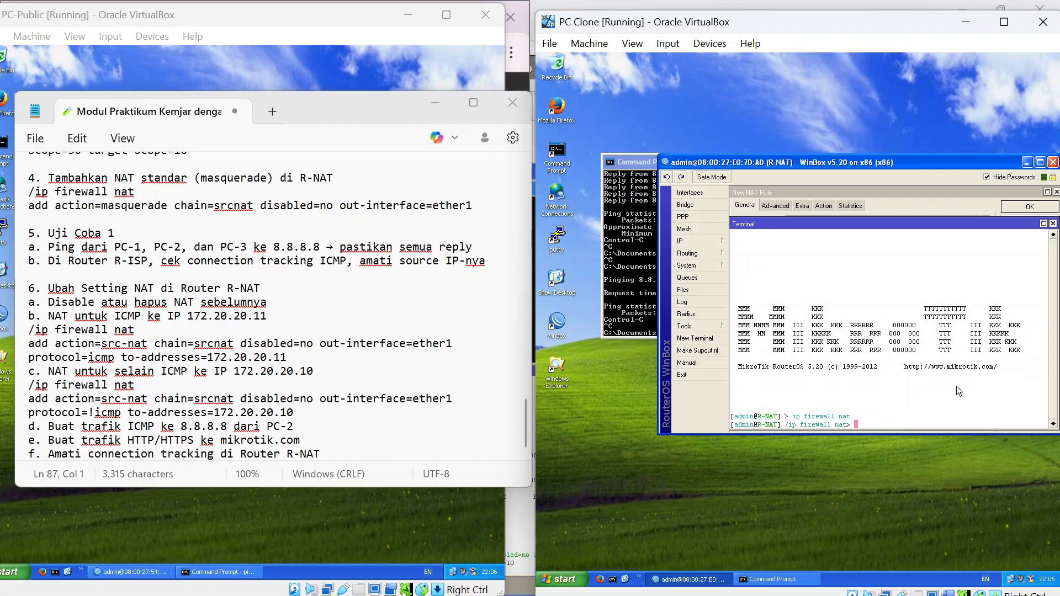
type("add action=src")
Add a srcnat rule translating ICMP out ether1 to 172.20.20.11, enabled, via Tab completion.
key("Tab")
type("chain=srcnat dis")
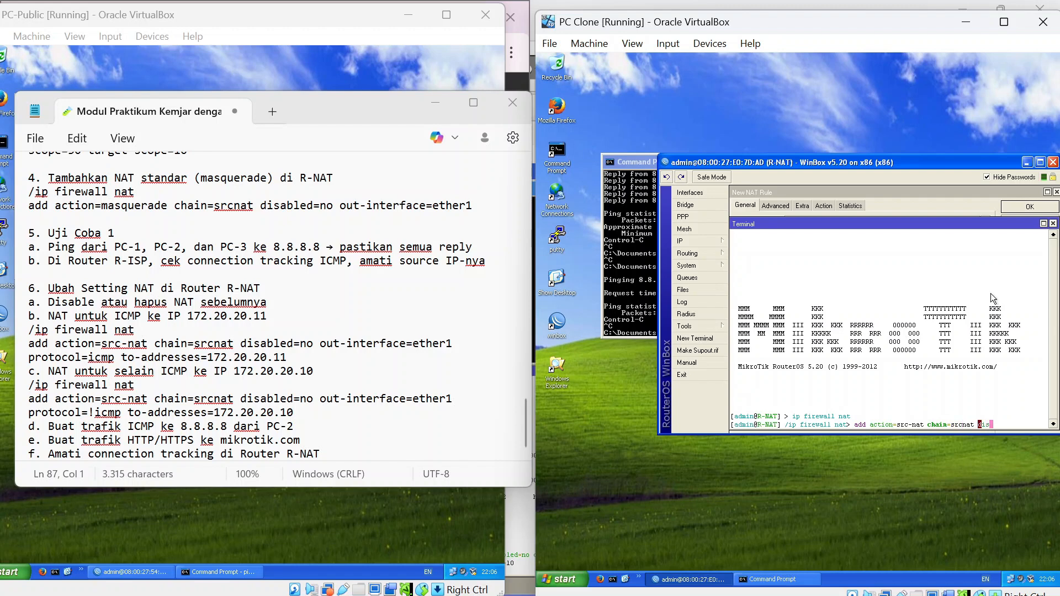
key("Tab")
type("no out-")
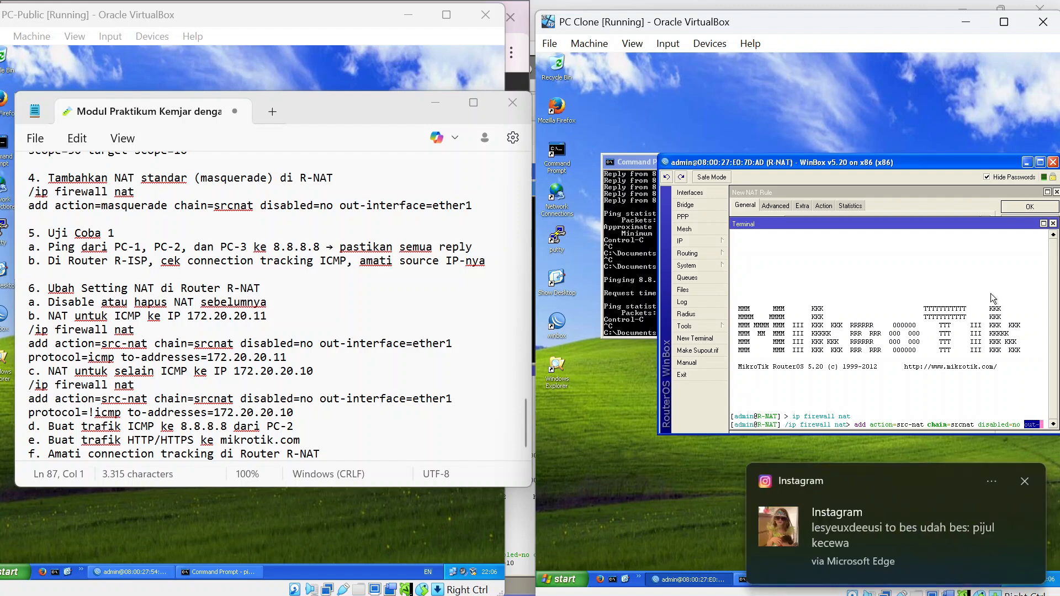
type("i")
left_click(1024, 480)
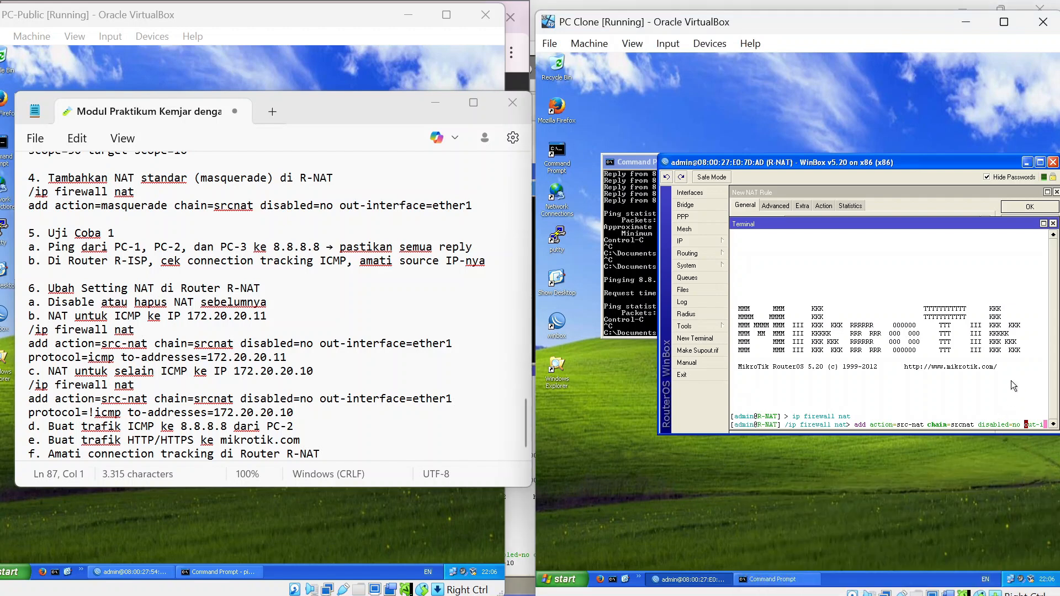
type("nterface=")
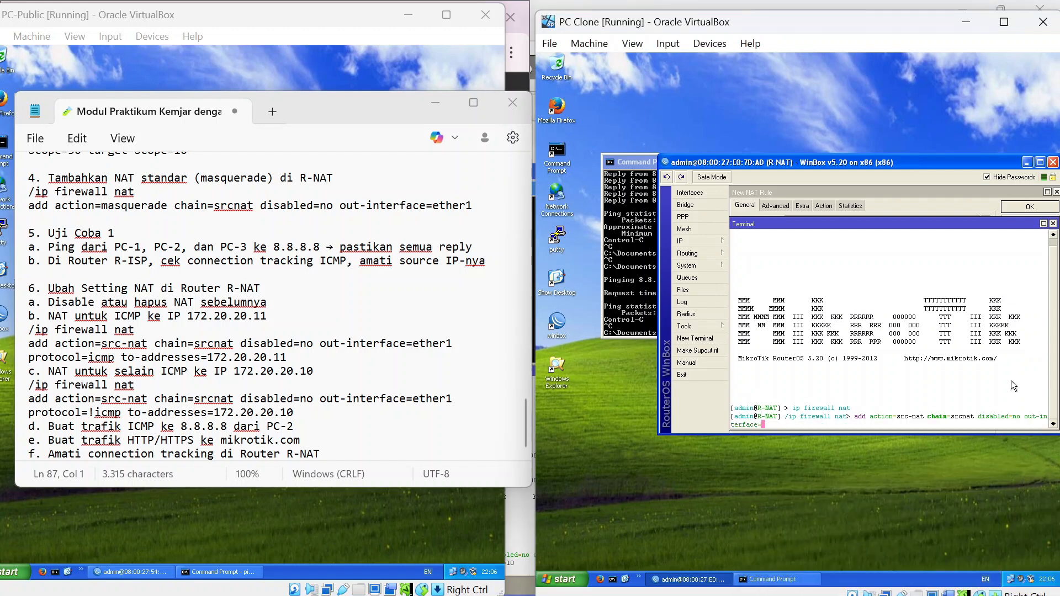
type("ether1 protocol=icmp to-a")
key("Tab")
type("172")
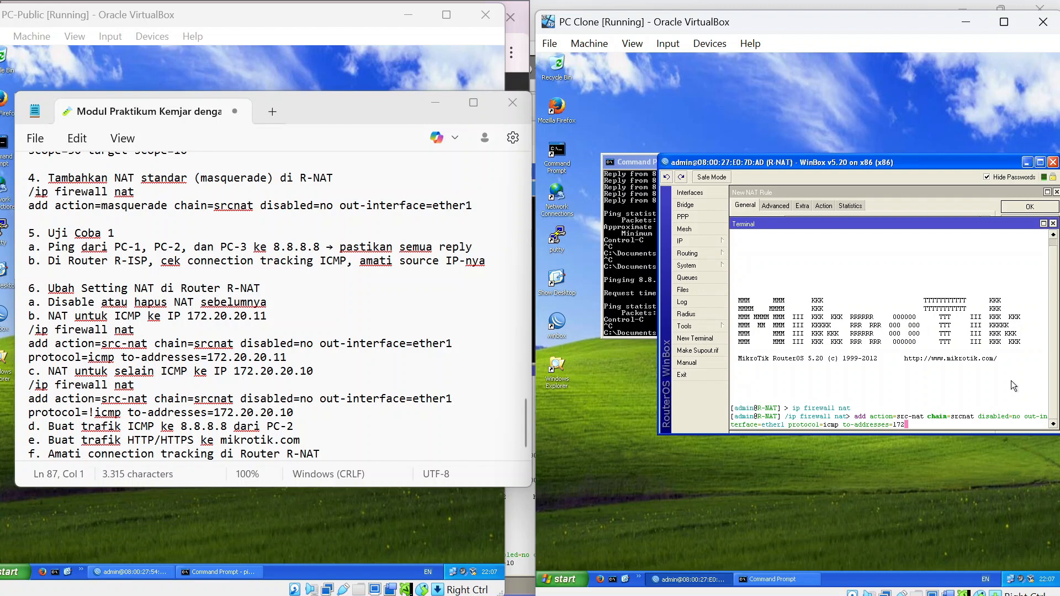
type(".20.20.11")
key("Return")
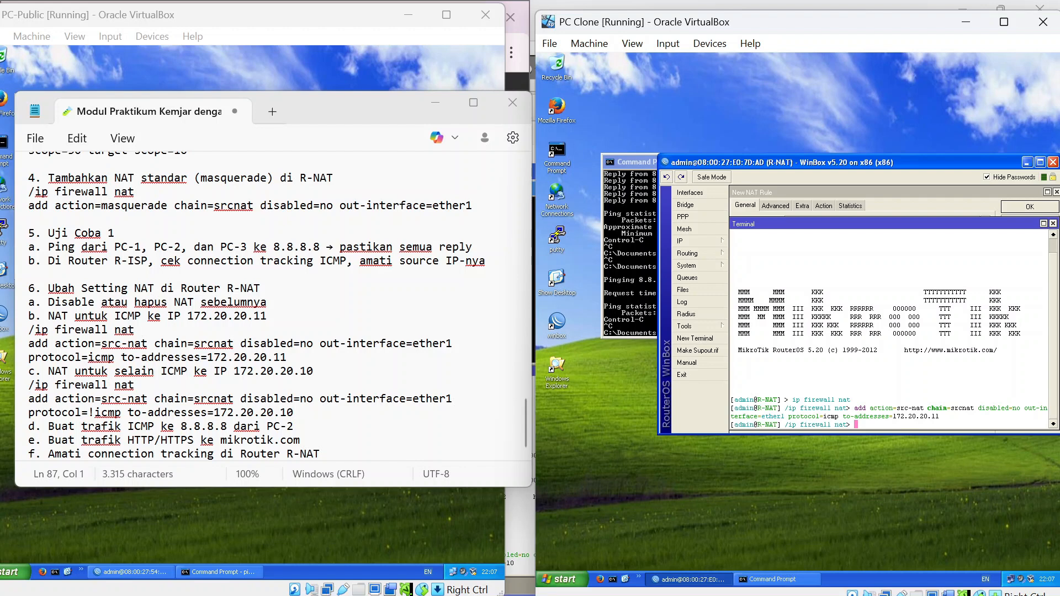
left_click(644, 164)
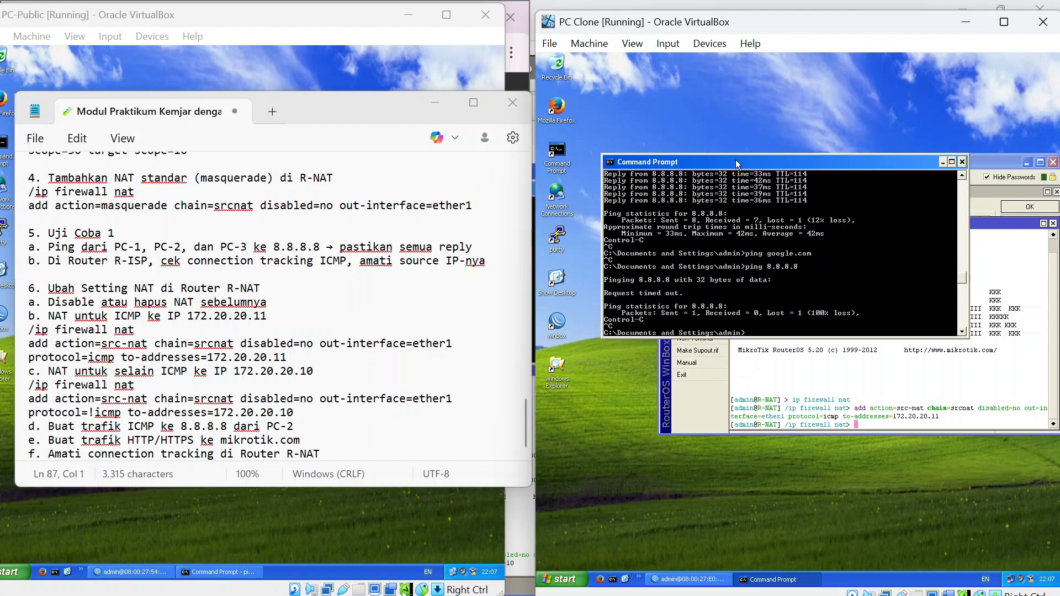
Rearrange the Command Prompt and WinBox terminal, then close the New NAT Rule dialog.
left_click_drag(739, 161, 713, 63)
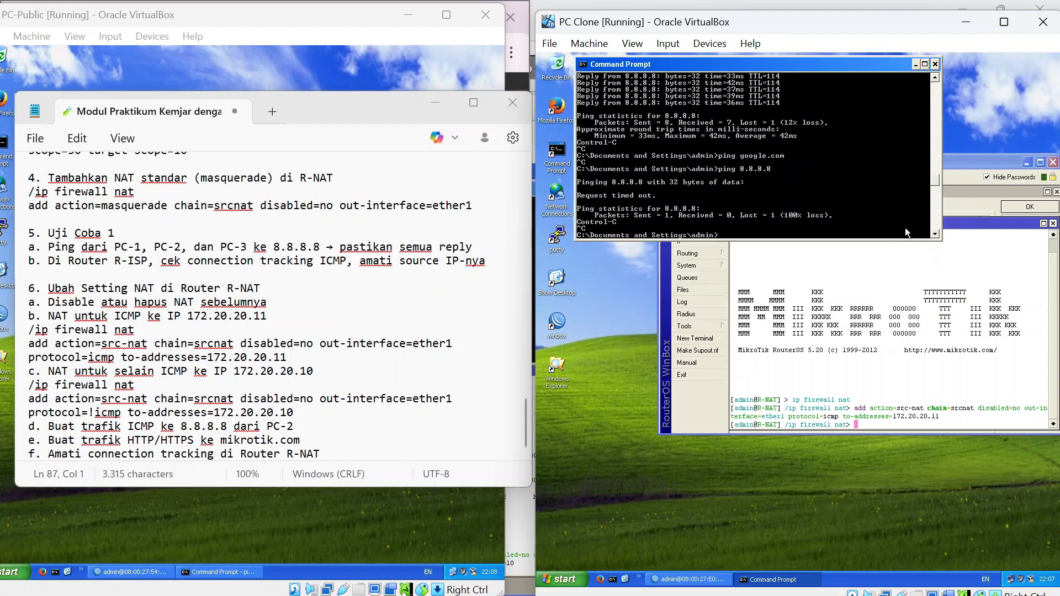
left_click(1041, 164)
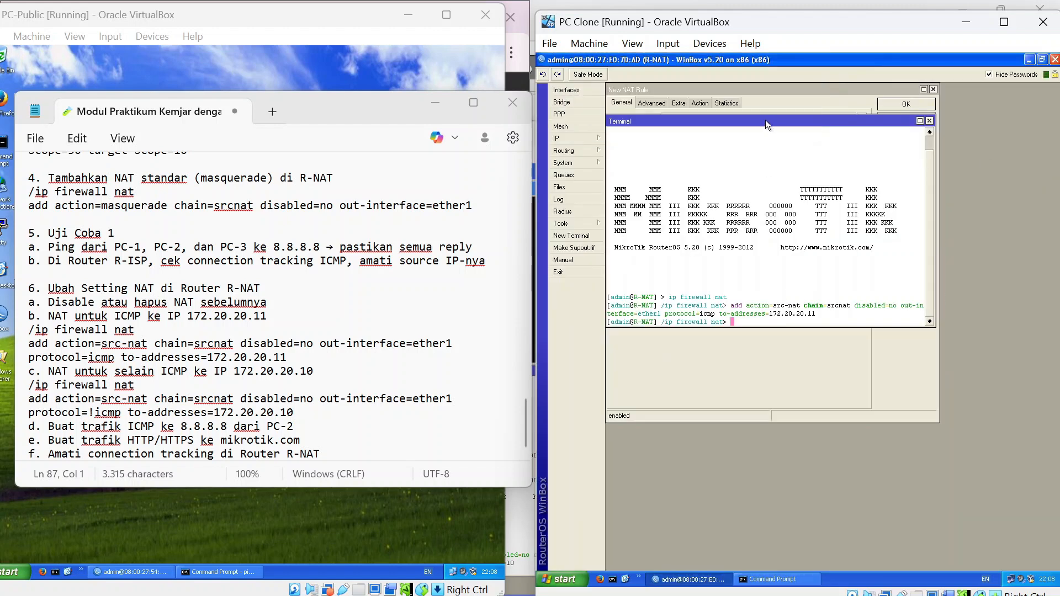
left_click_drag(765, 121, 889, 393)
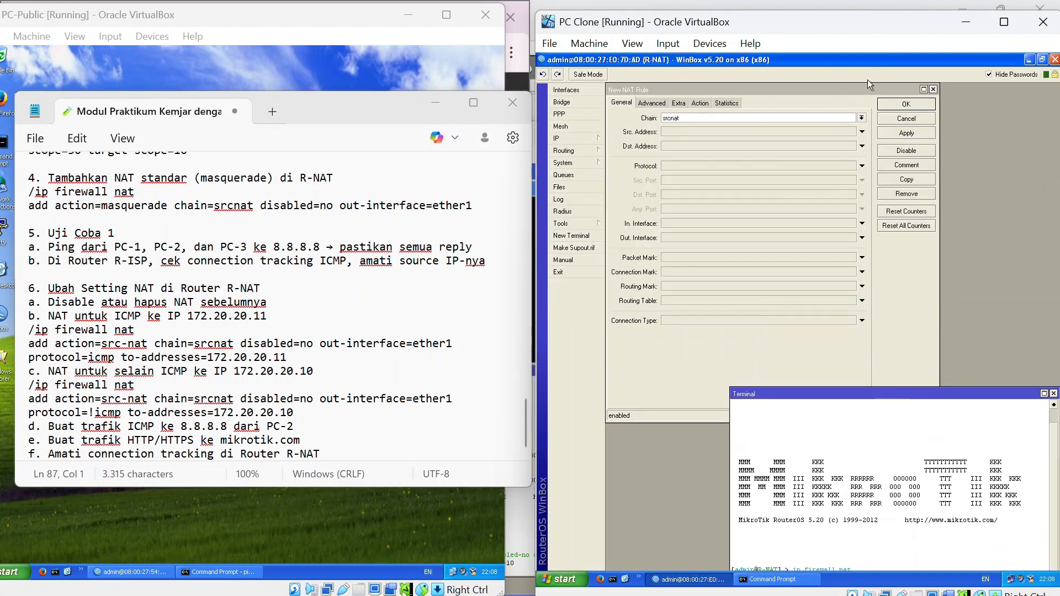
left_click(933, 88)
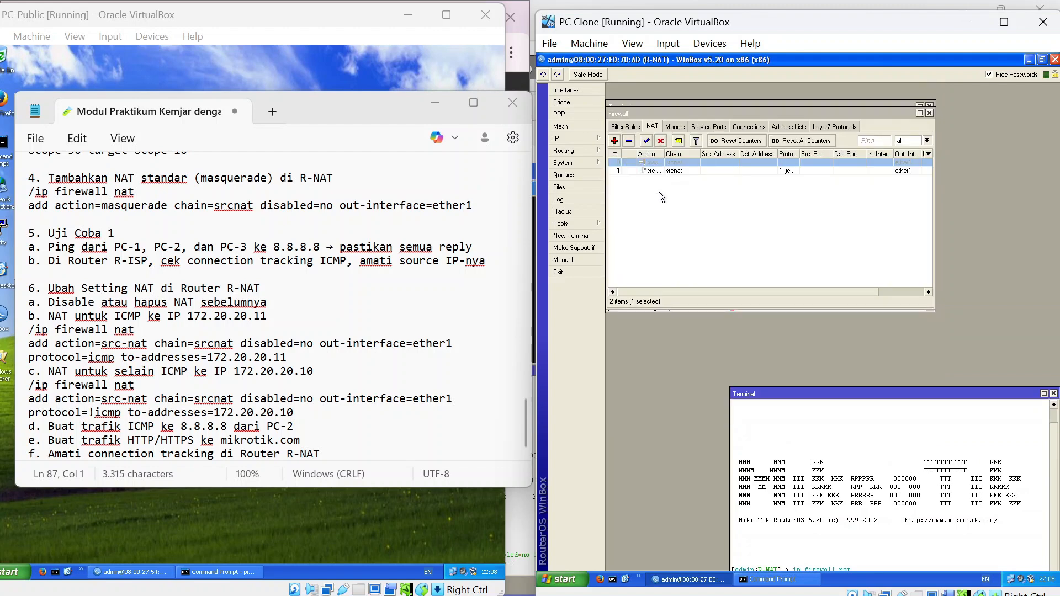
Rerun ping 8.8.8.8 and stop it after three replies with 0% loss.
key("alt+Tab")
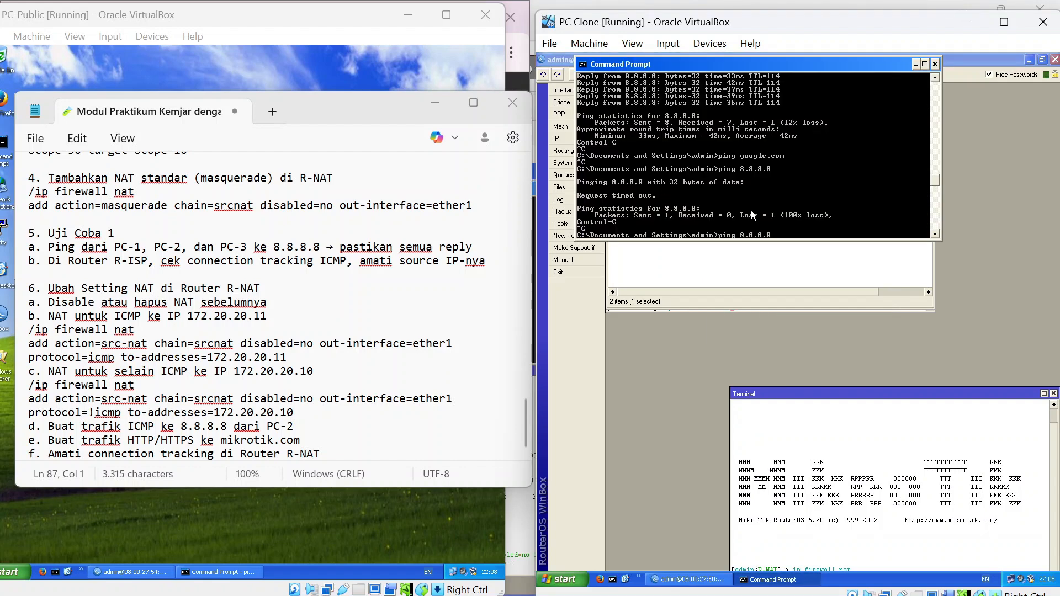
key("Return")
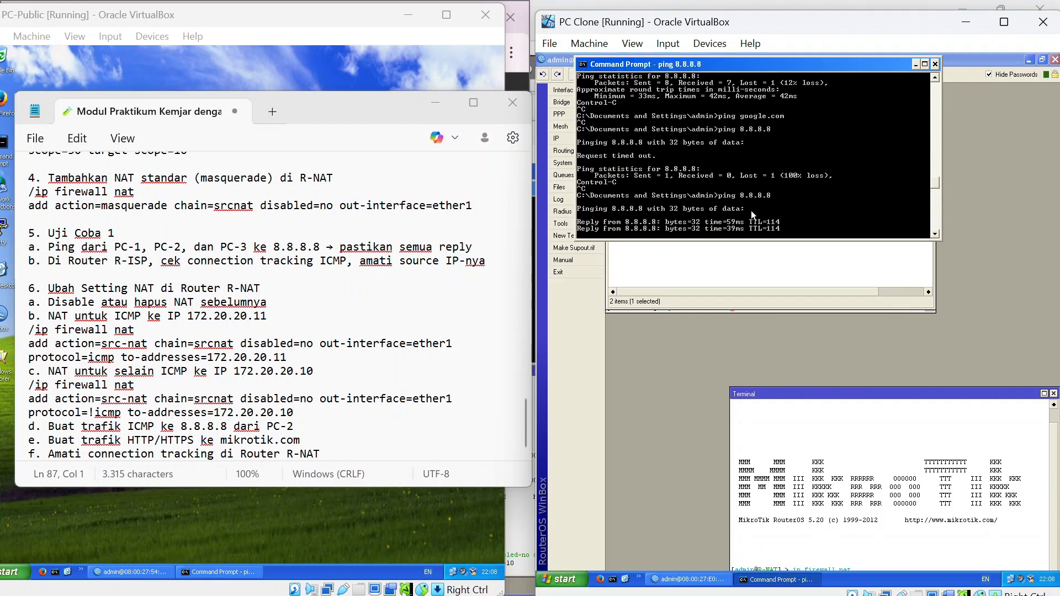
key("ctrl+c")
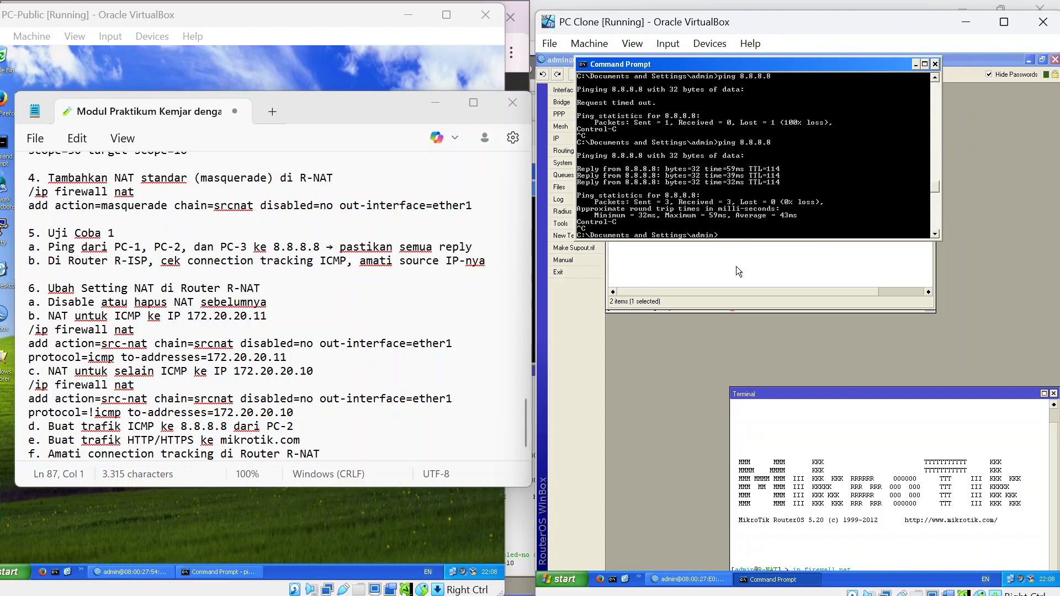
left_click(737, 266)
Disable the ICMP src-nat rule in WinBox and rerun the ping to 8.8.8.8.
left_click(685, 172)
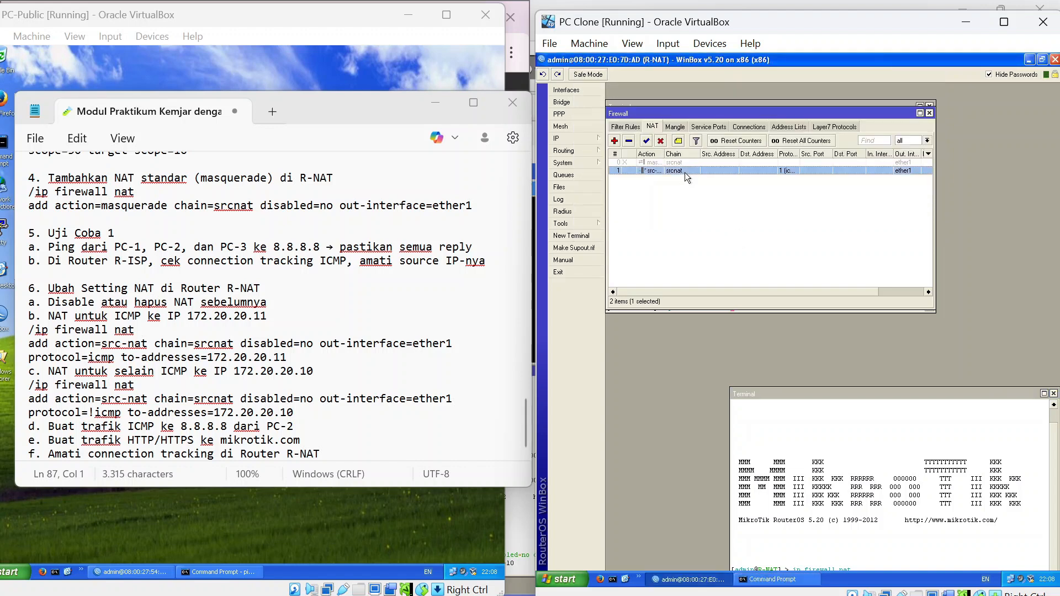
left_click(658, 140)
key("alt+Tab")
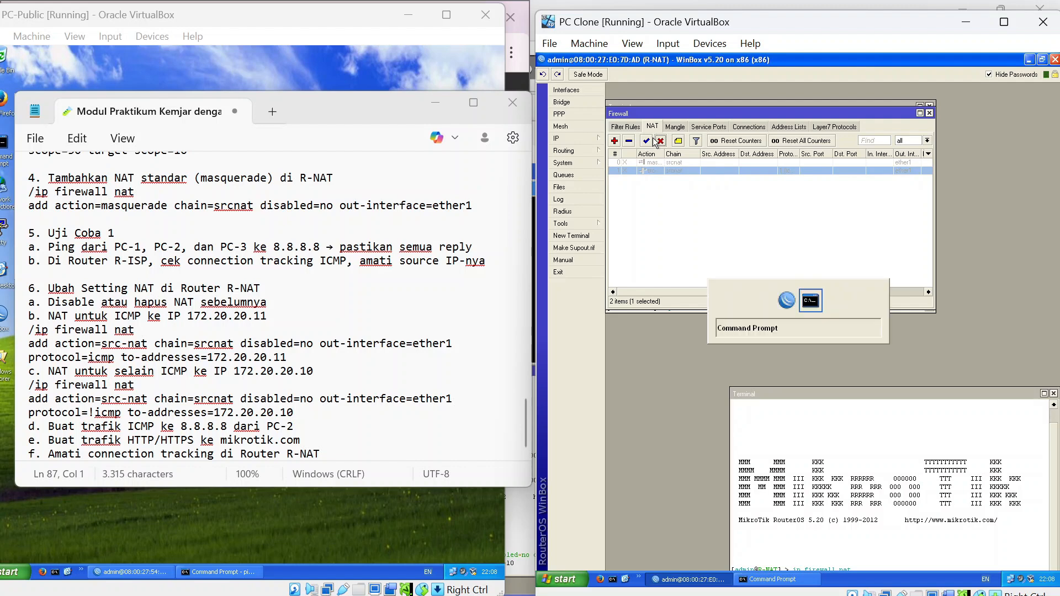
key("Up")
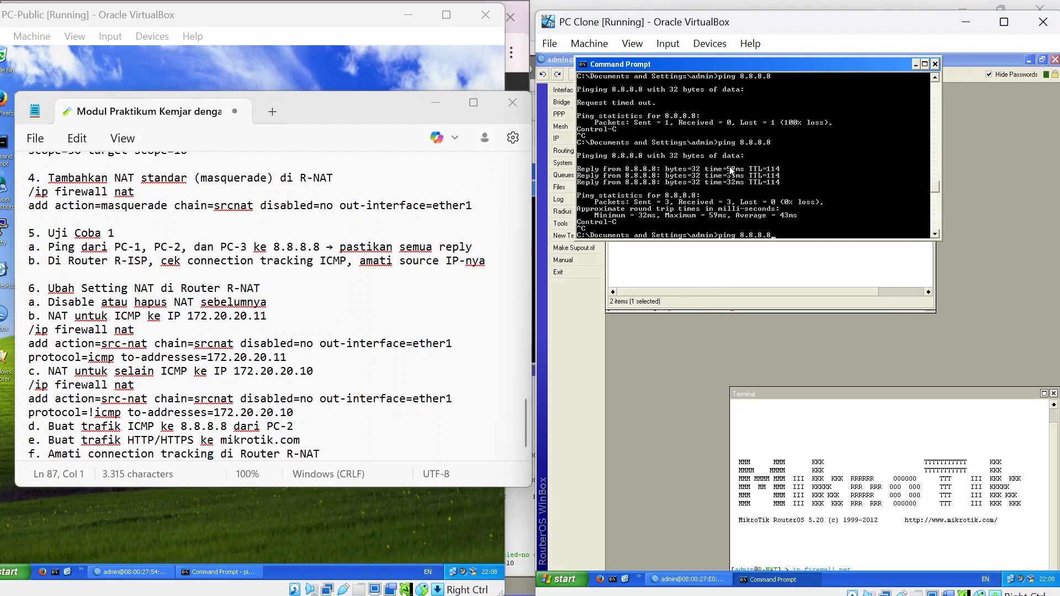
key("Return")
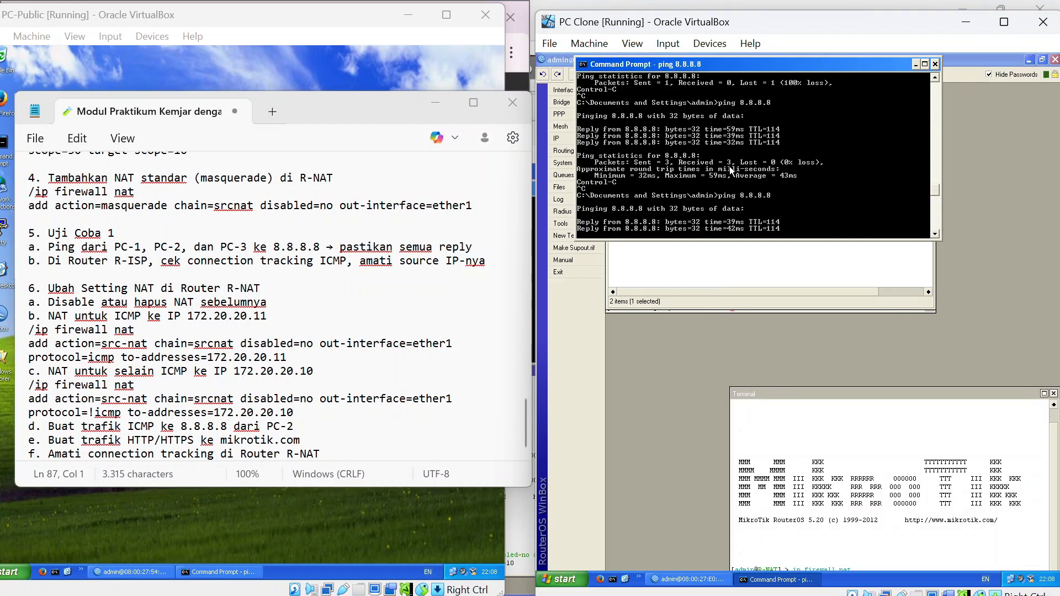
Ping google.com, then run a continuous ping 8.8.8.8 -t, which still gets replies.
key("ctrl+c")
type("ping google.com")
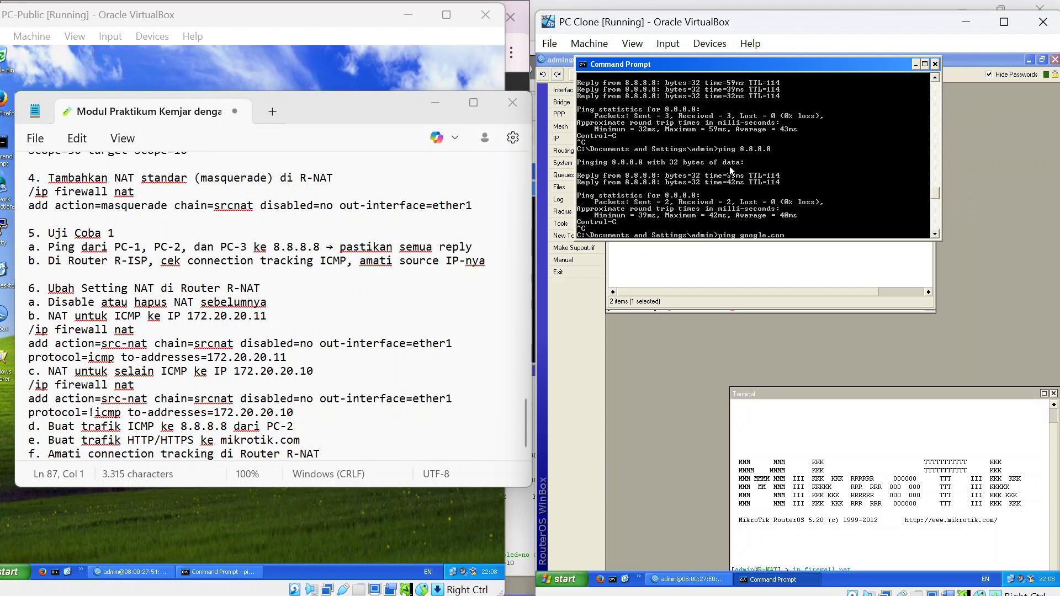
key("Return")
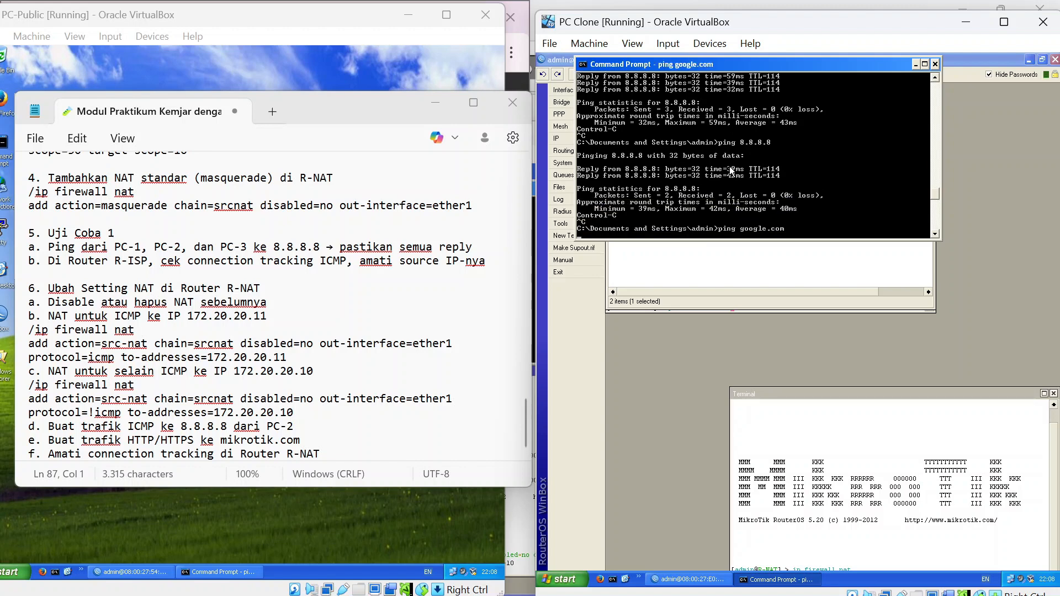
key("ctrl+c")
type("ping 8.8.8.8 -t")
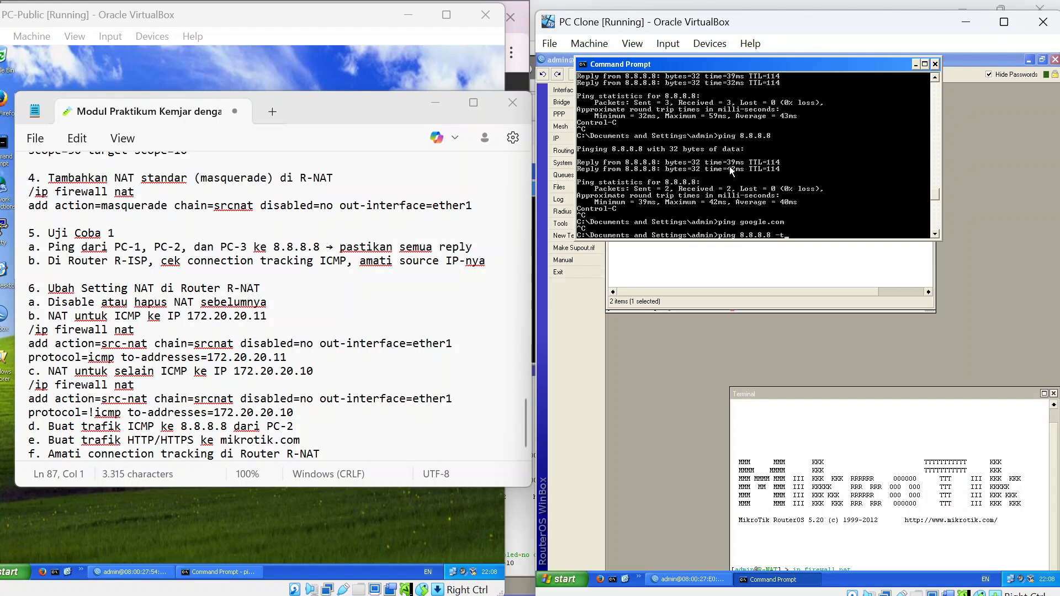
key("Return")
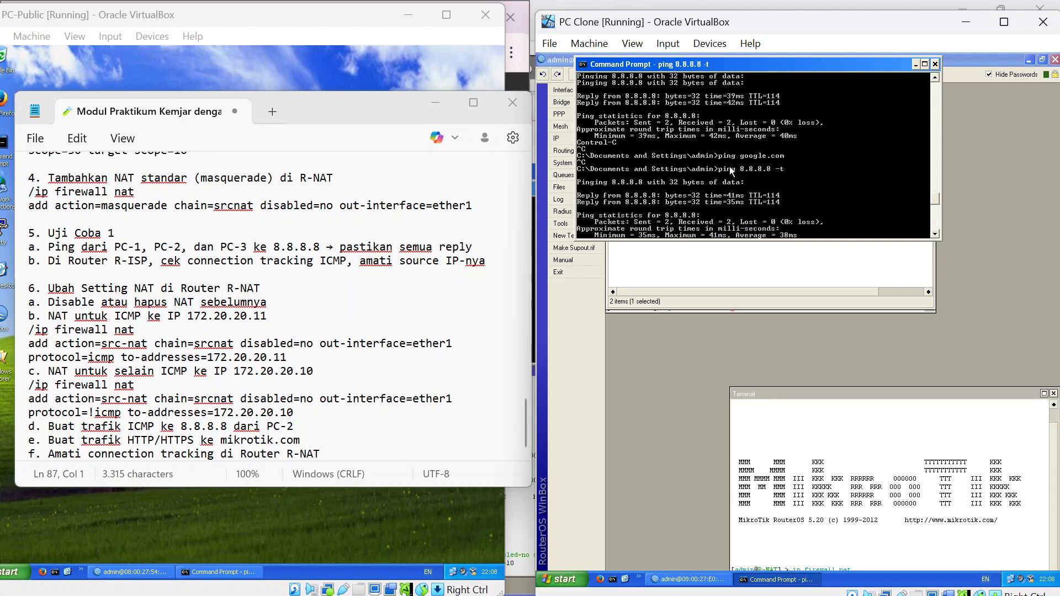
key("ctrl+c")
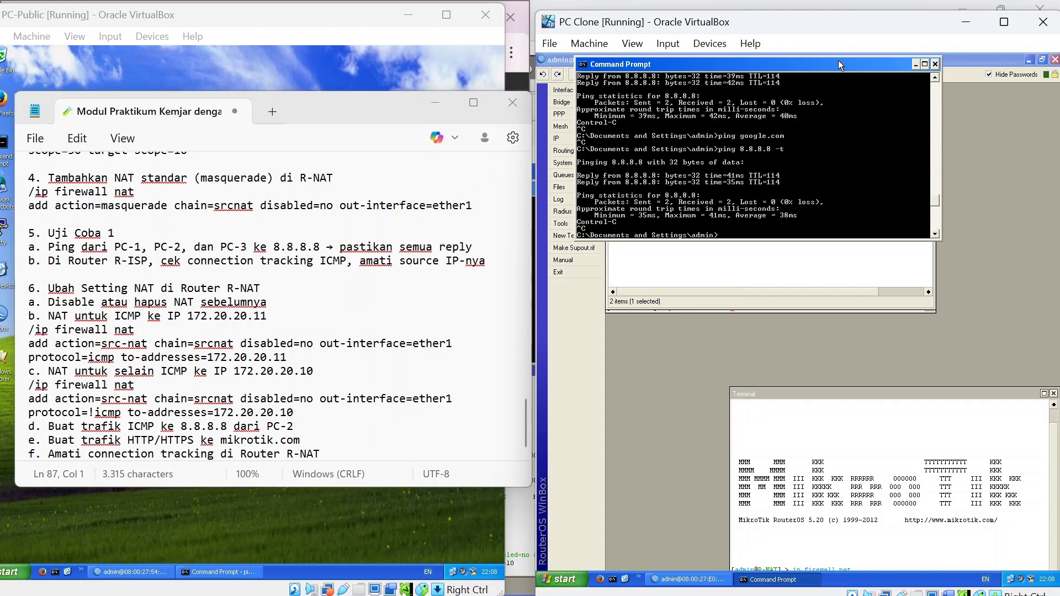
left_click_drag(844, 59, 890, 102)
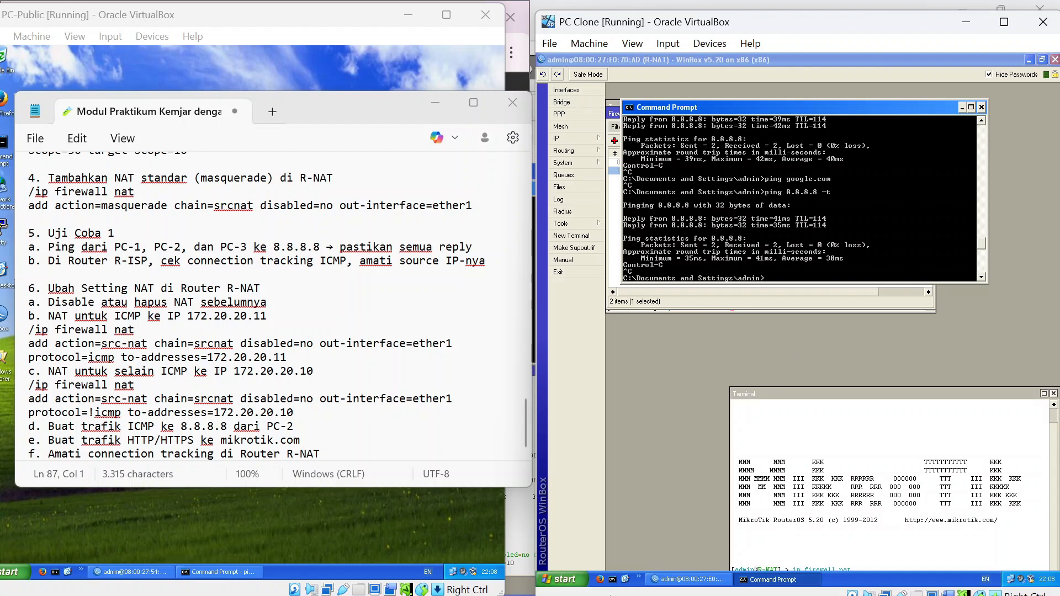
Launch Firefox and try to open youtube.com, which fails with server-not-found.
left_click(602, 580)
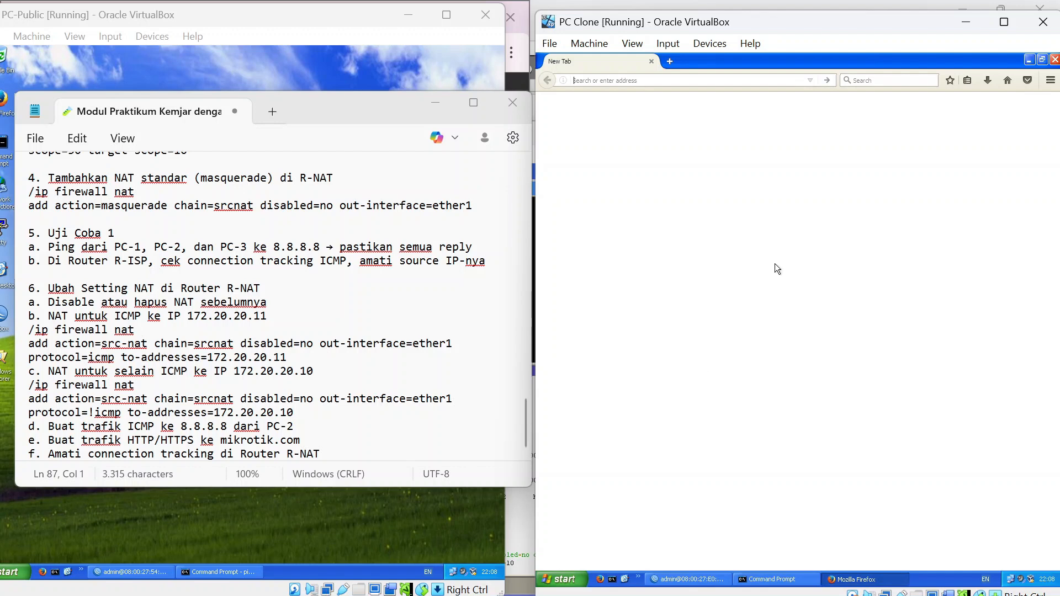
type("youtube.com/")
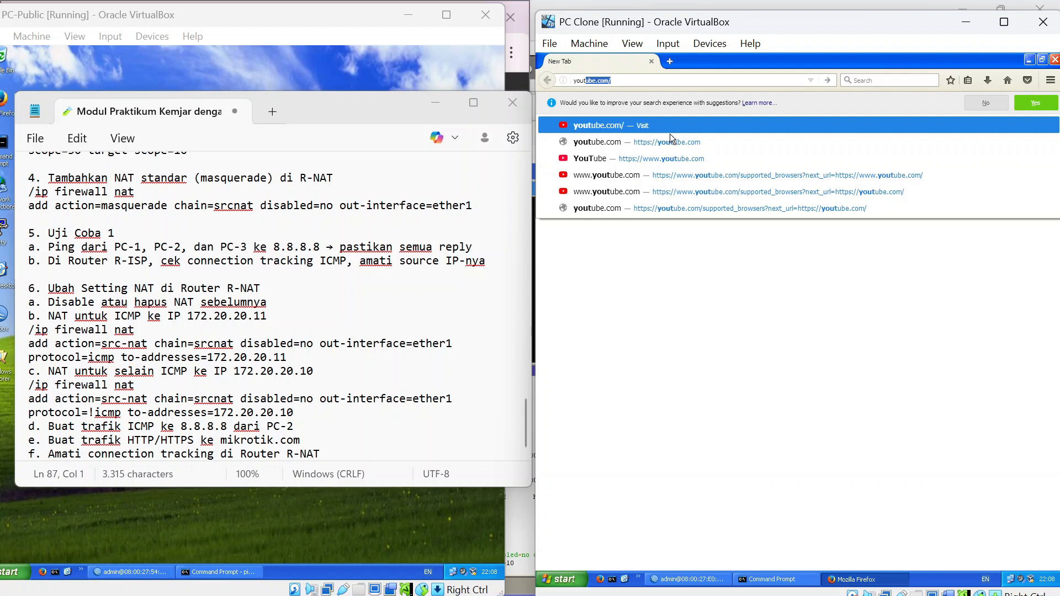
left_click(657, 128)
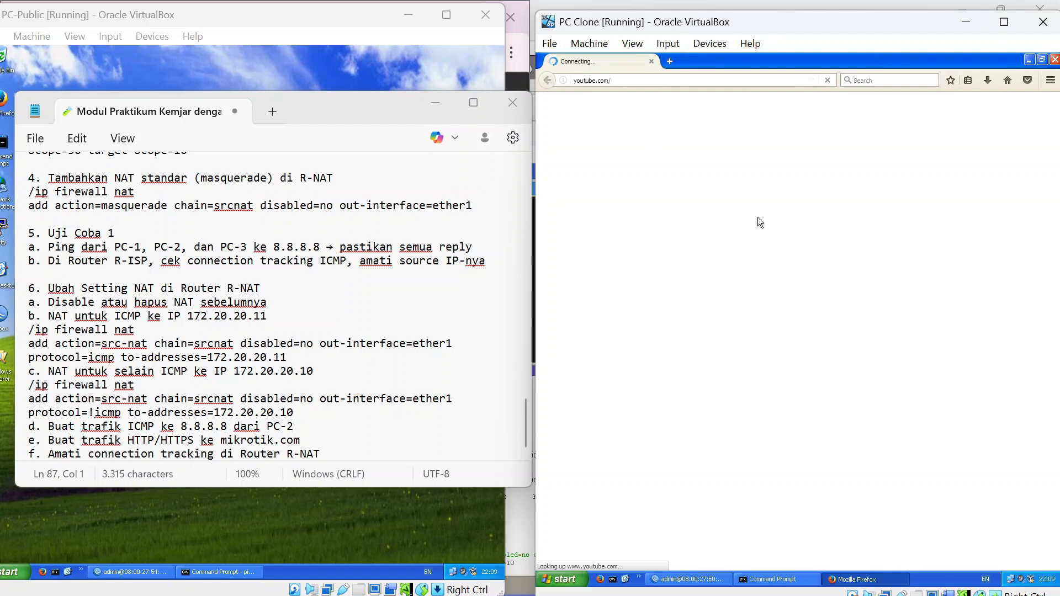
Rerun the continuous ping to 8.8.8.8, which times out, then close Firefox.
key("alt+Tab")
left_click(788, 581)
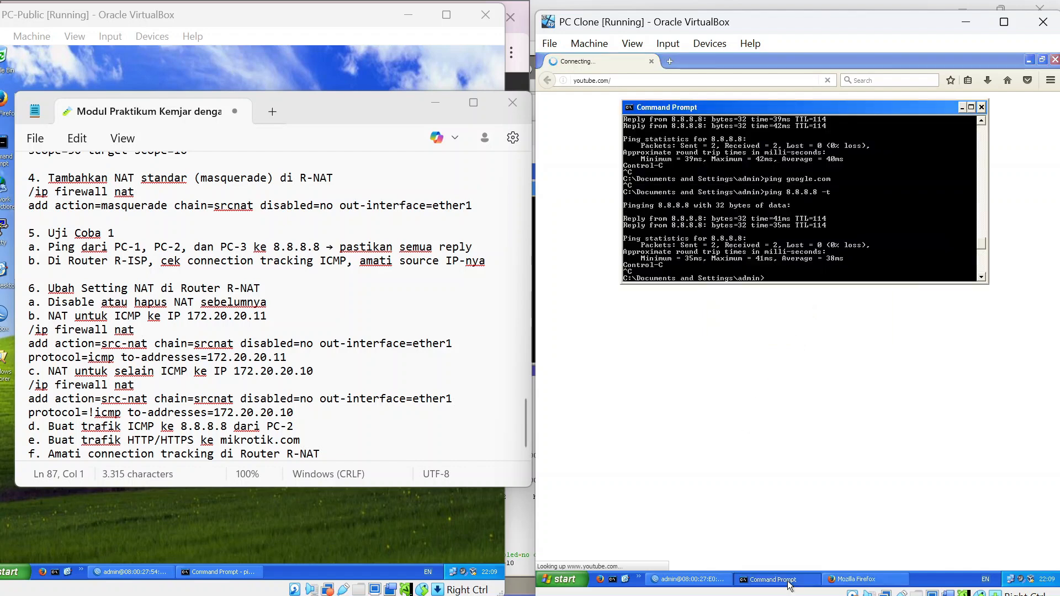
type("ping 8.8.8.8 -t")
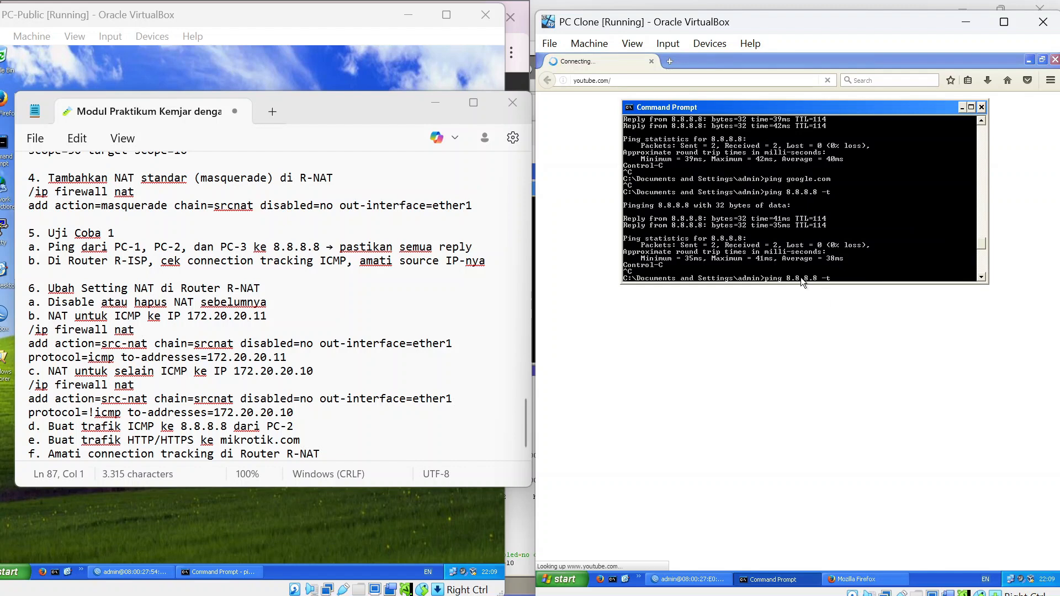
key("Return")
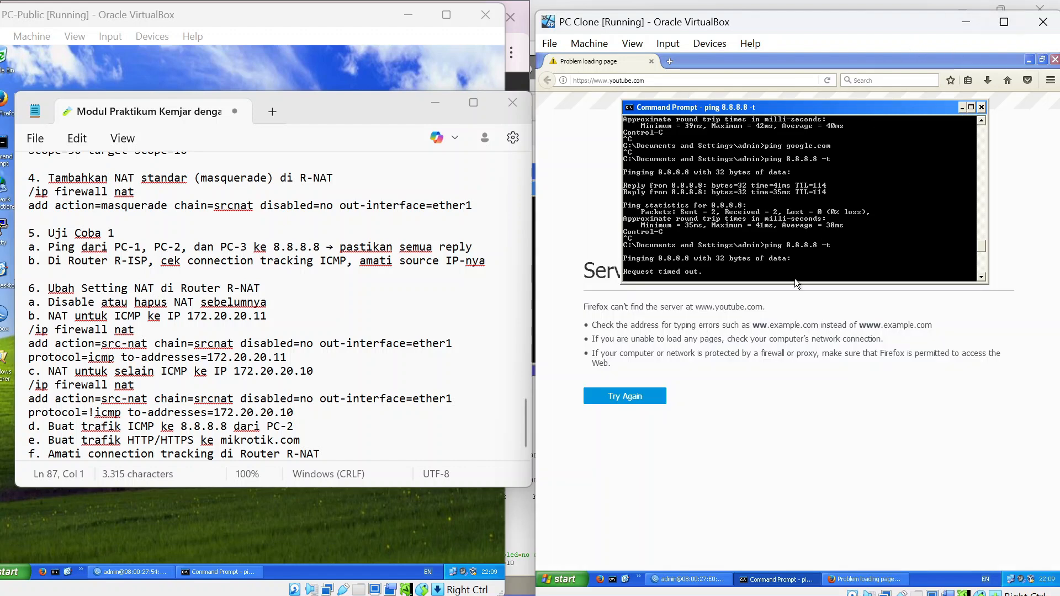
key("ctrl+c")
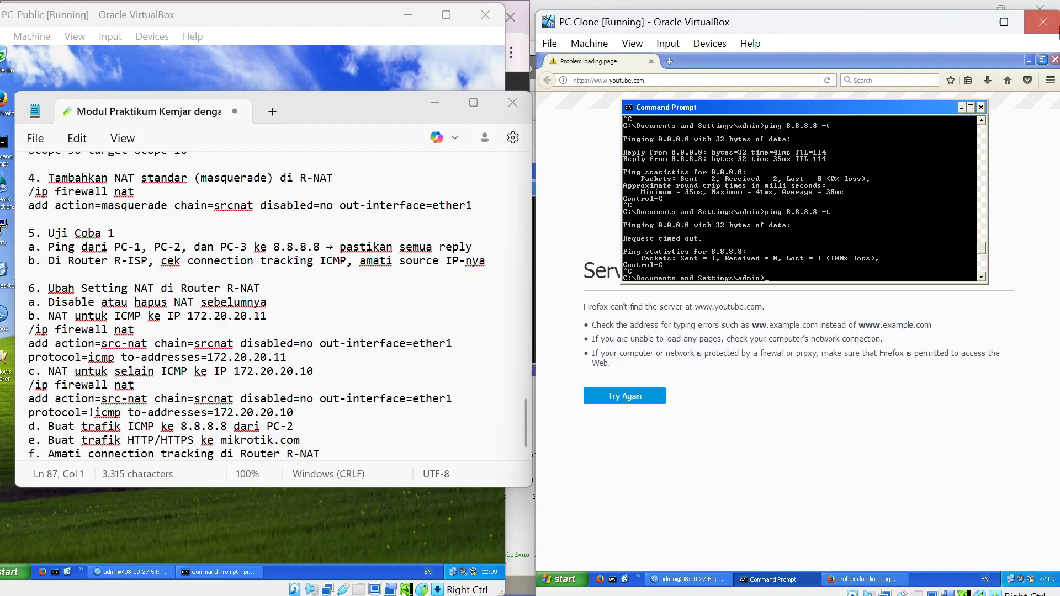
left_click(1055, 59)
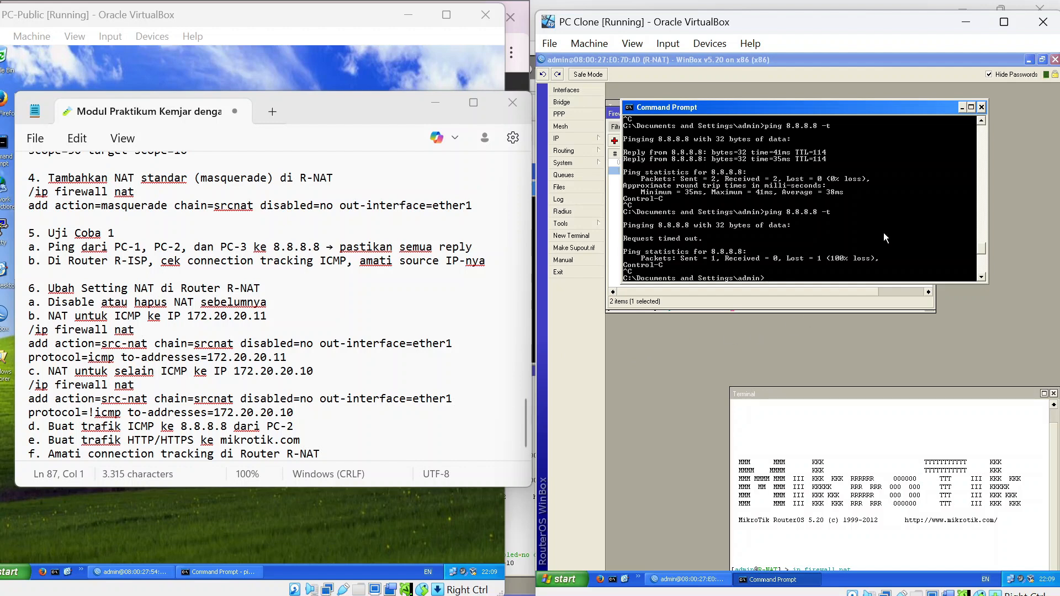
Open a second R-NAT terminal in WinBox and type ip firewall at its prompt.
left_click(962, 107)
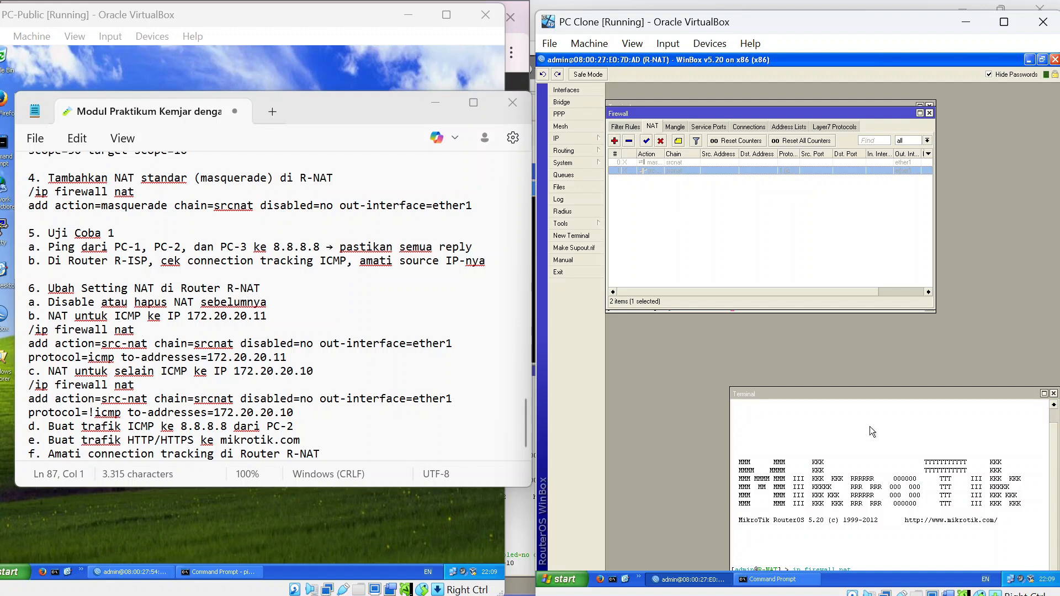
left_click_drag(909, 392, 811, 244)
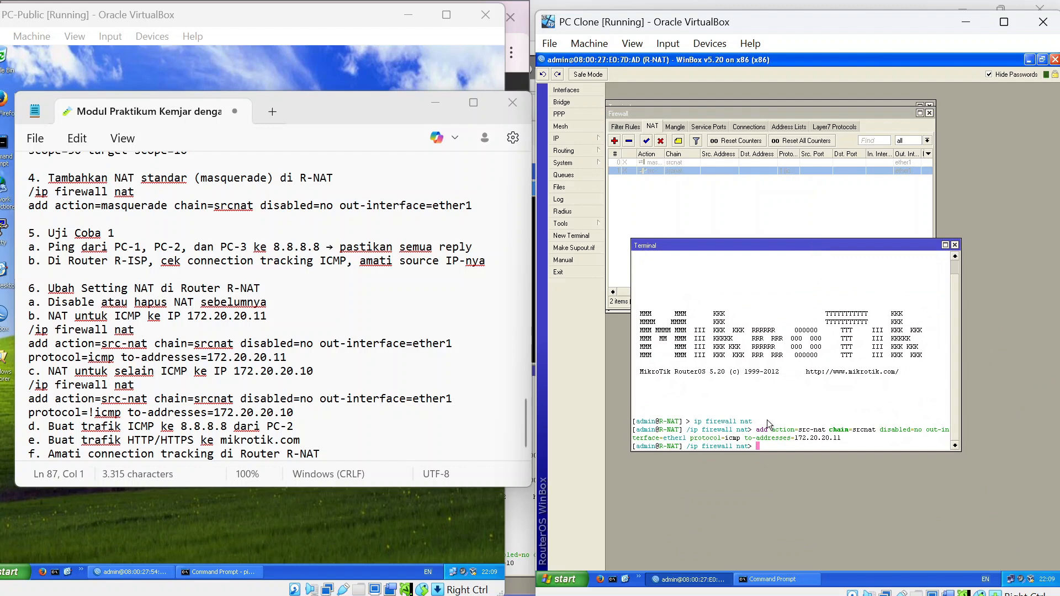
left_click(571, 237)
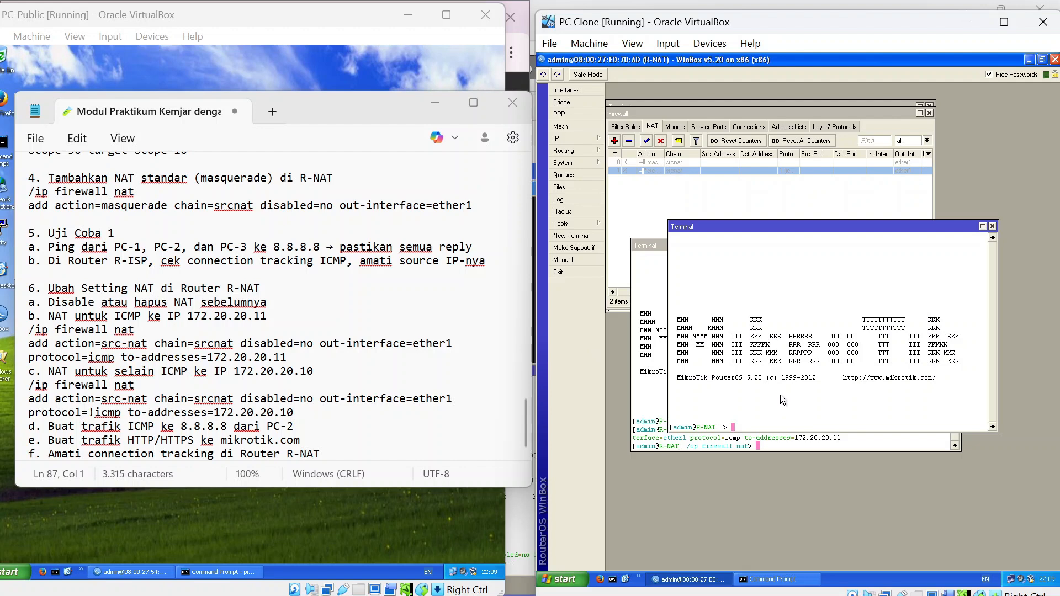
type("ip fire")
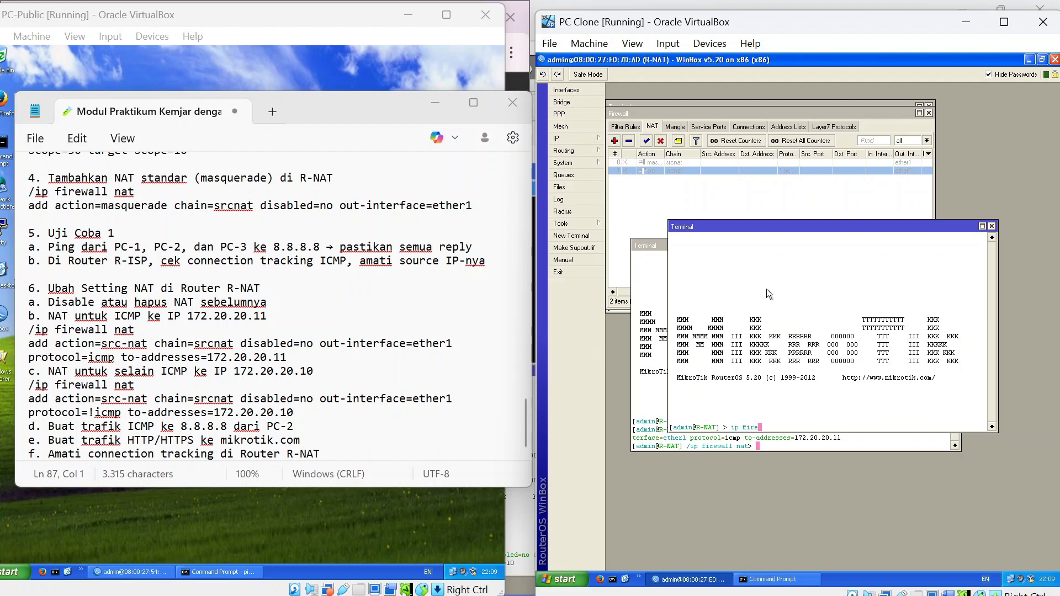
key("Tab")
Under /ip firewall nat, add a src-nat rule on ether1 for protocol=!icmp to 172.20.20.10.
type("nat")
key("Return")
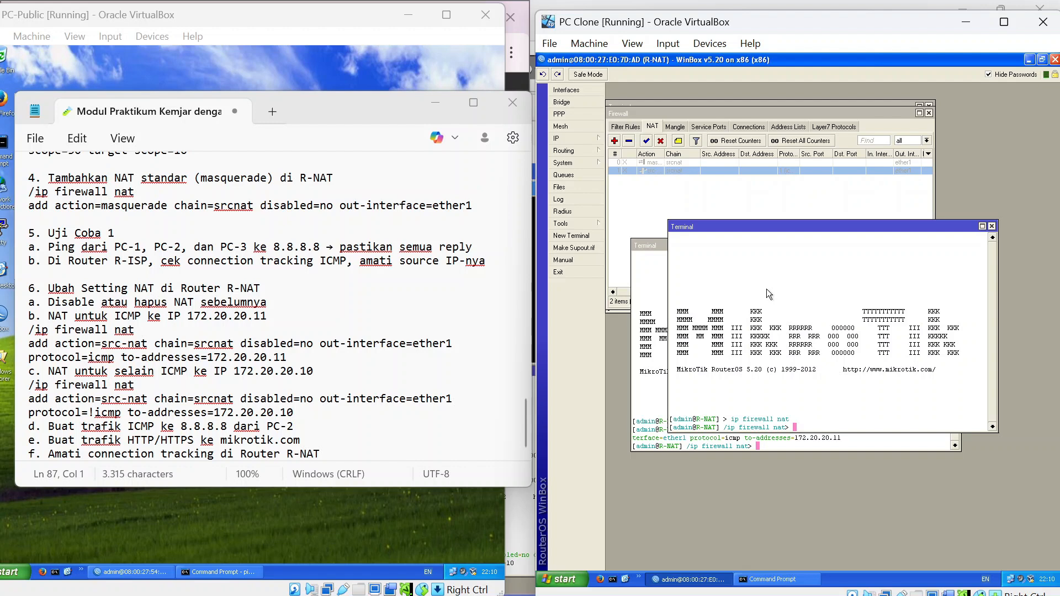
type("add action=src-nat chain=src")
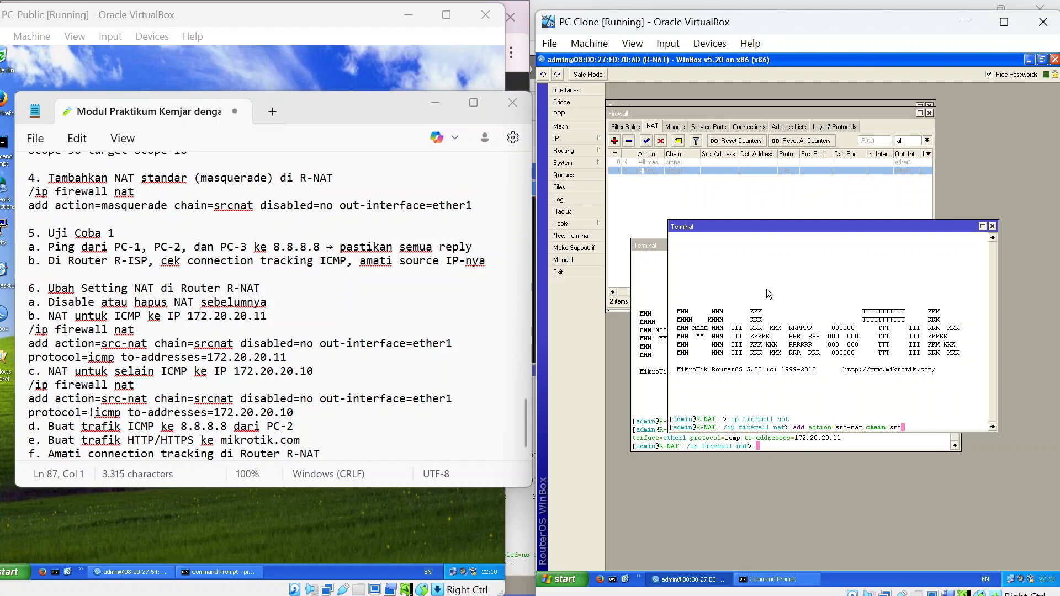
type("nat disabled=no out-interface=")
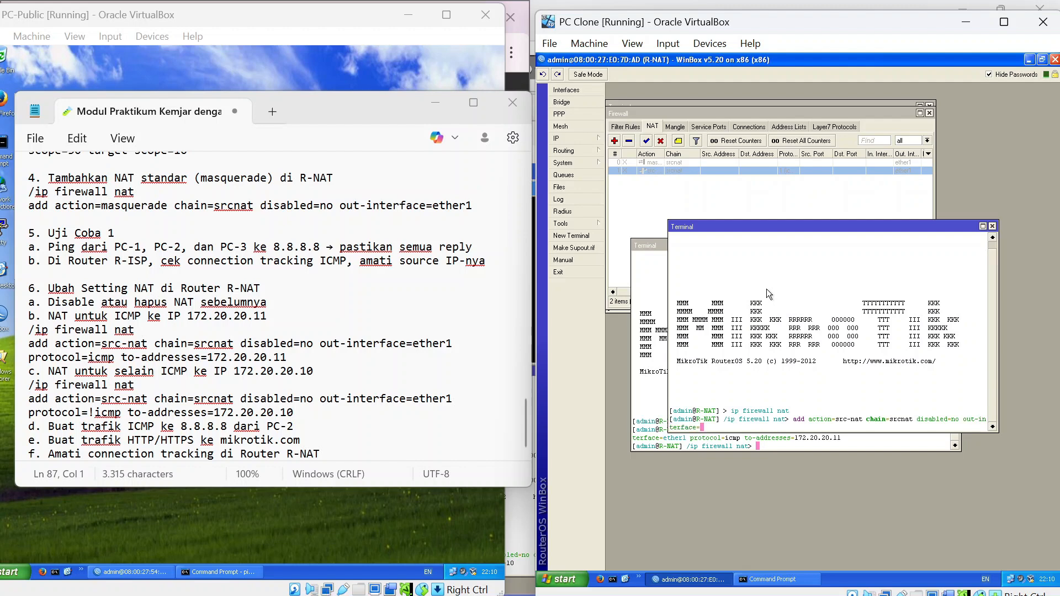
type("ether1 protocol=icmp to-a")
key("Tab")
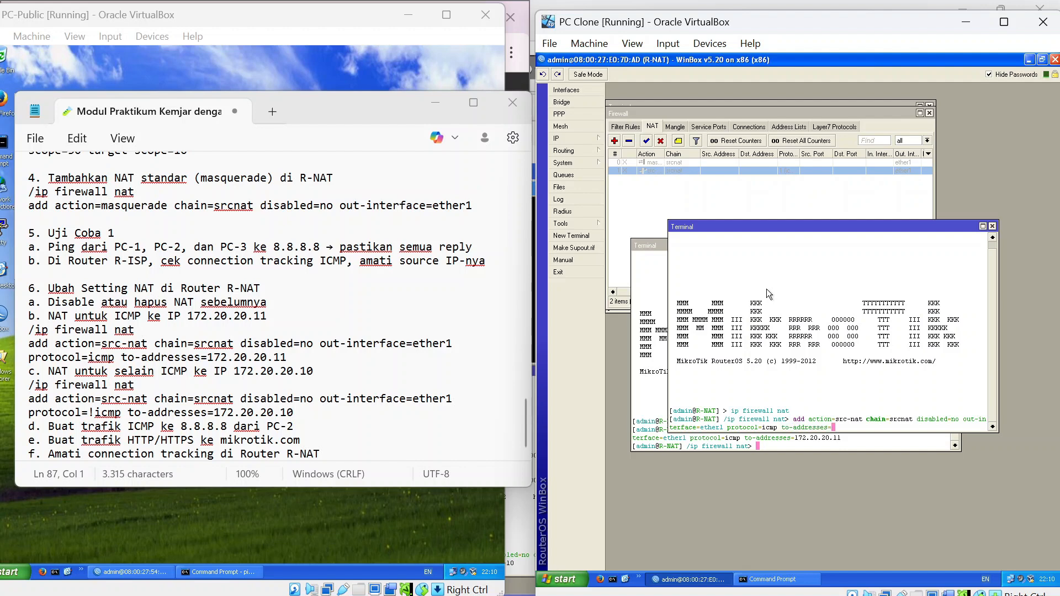
type("172.")
type("20")
type(".20")
type(".11")
key("Left")
key("Left")
key("Left")
key("Left")
key("Left")
key("Left")
key("Left")
key("Left")
key("Left")
key("Left")
key("Left")
key("Left")
key("Left")
key("Left")
key("Left")
key("Left")
key("Left")
key("Left")
key("Left")
key("Left")
key("Left")
key("Left")
key("Left")
key("Right")
type("!")
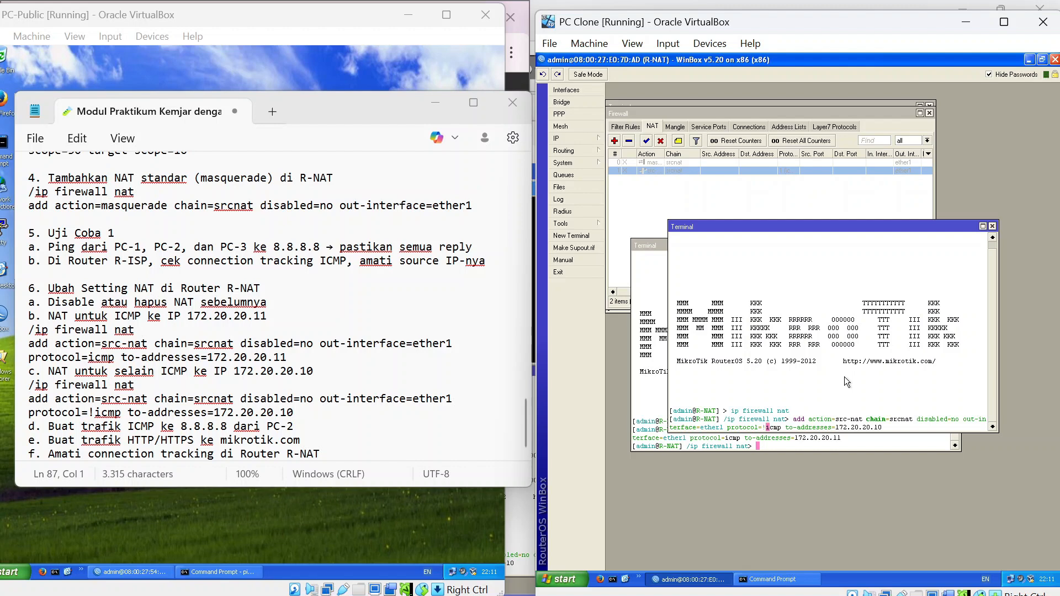
key("Right")
key("Right")
key("Right")
key("Right")
key("Right")
key("Right")
key("Right")
key("Right")
key("Right")
key("Right")
key("Right")
key("Right")
key("Right")
key("Right")
key("Right")
key("Right")
key("Right")
key("Right")
key("Right")
key("Right")
key("Return")
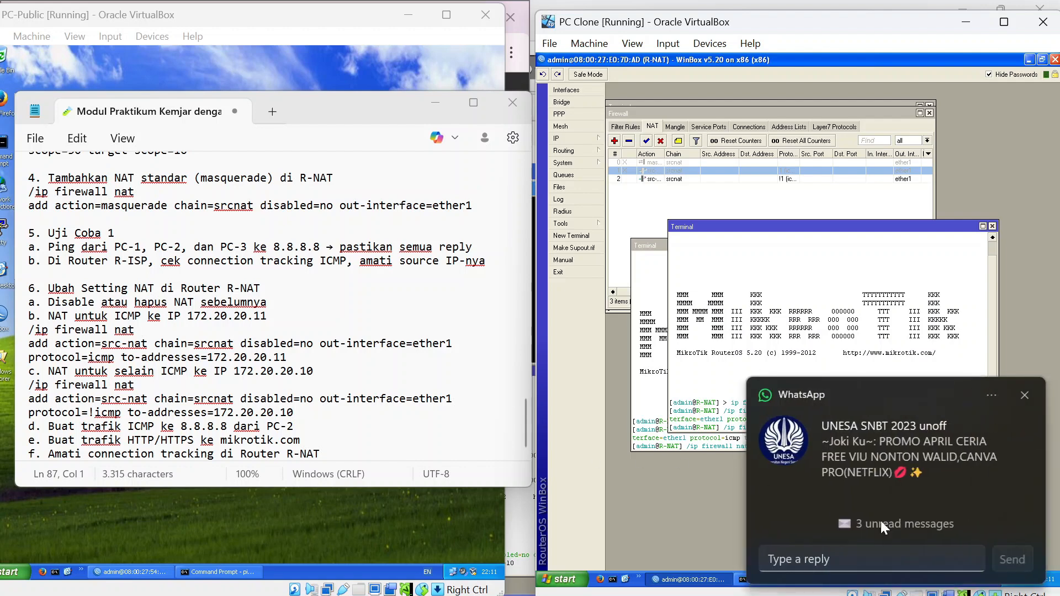
Run ping 8.8.8.8 -t in Command Prompt and stop it after the requests time out.
left_click(1025, 393)
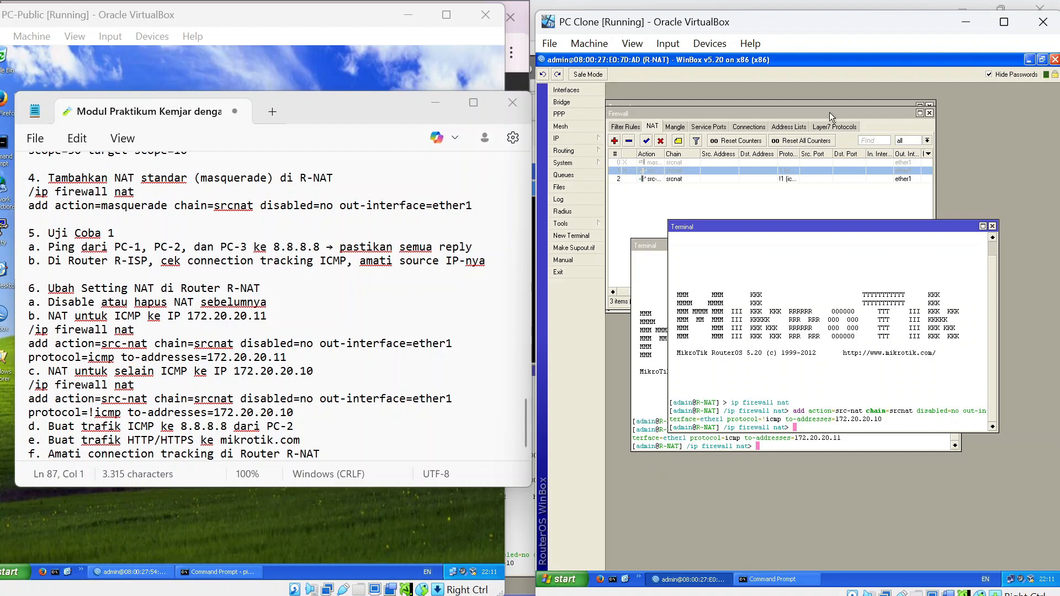
left_click(763, 580)
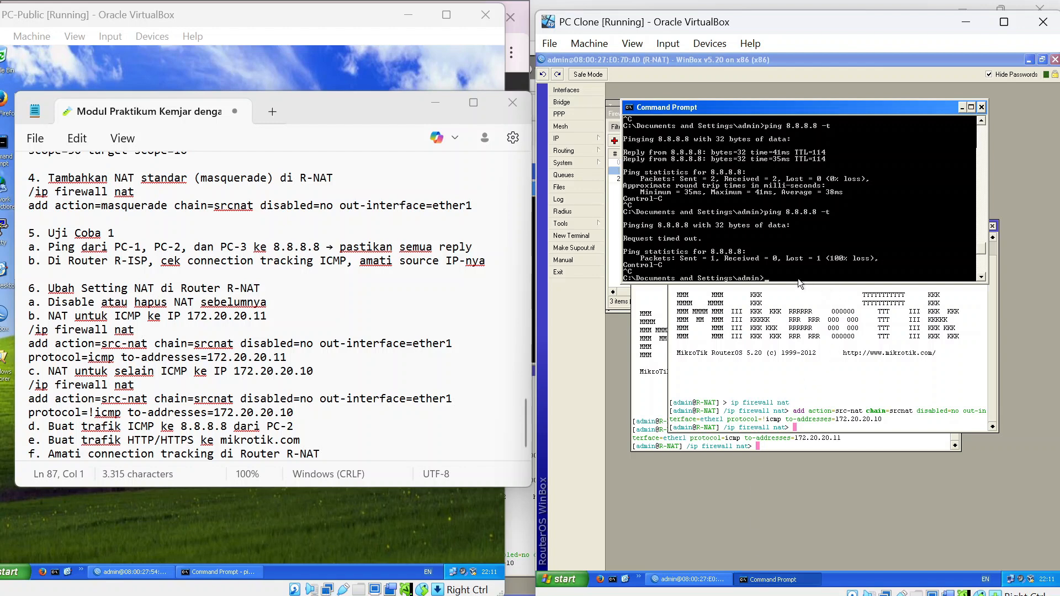
type("ping")
key("BackSpace")
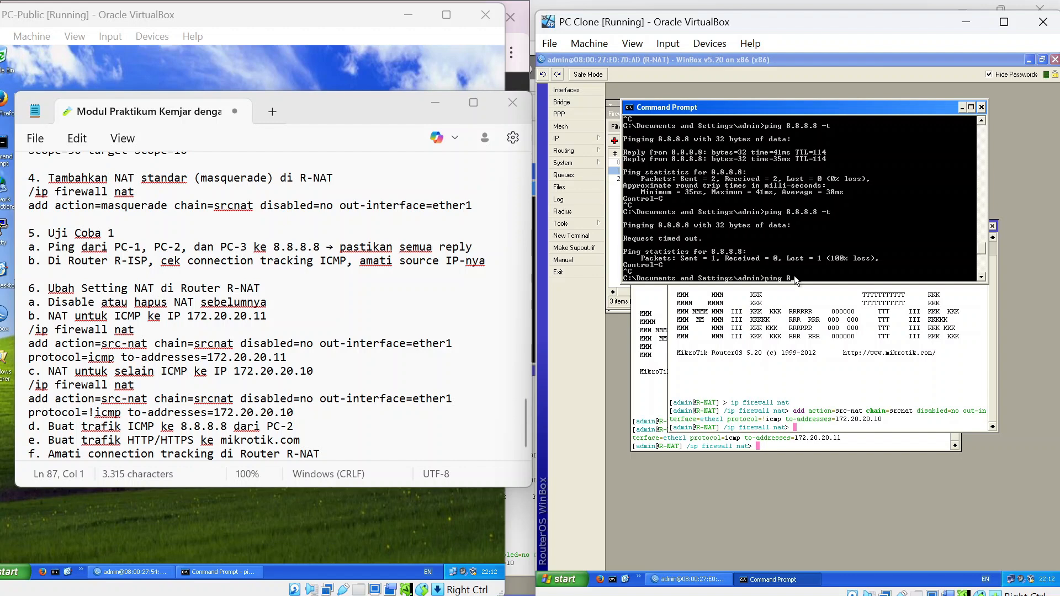
type("8.8.8.8 -t")
key("Return")
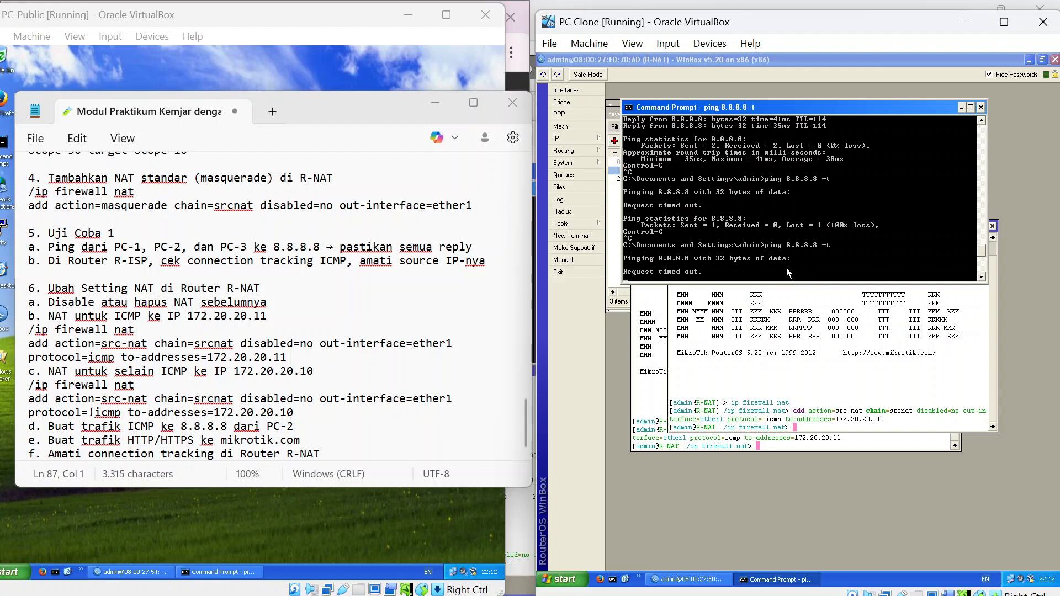
key("ctrl+c")
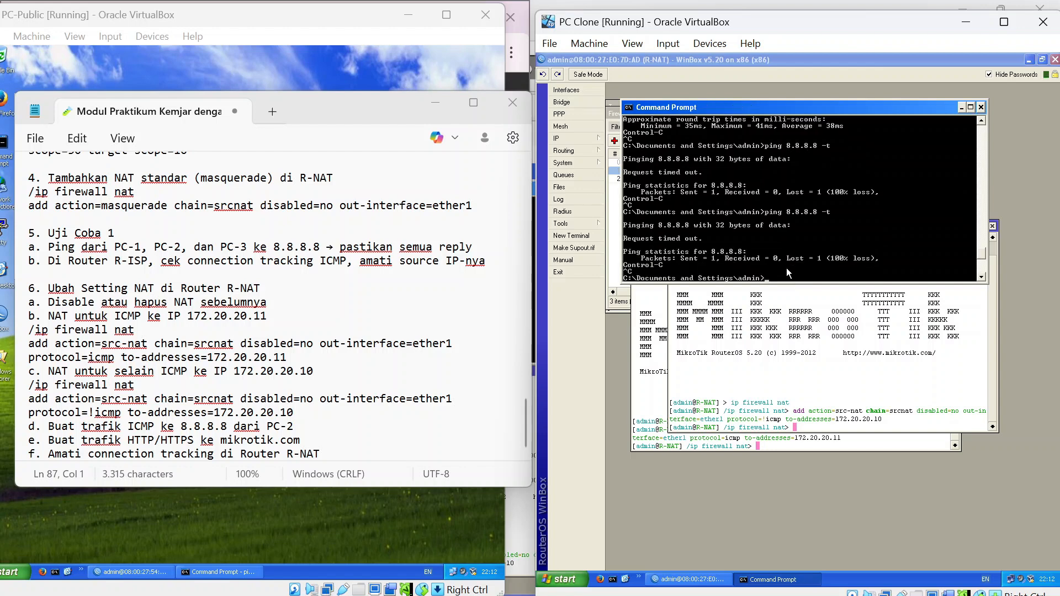
Enable NAT rule 1, the ICMP src-nat, in the WinBox NAT list.
left_click(611, 274)
left_click(654, 169)
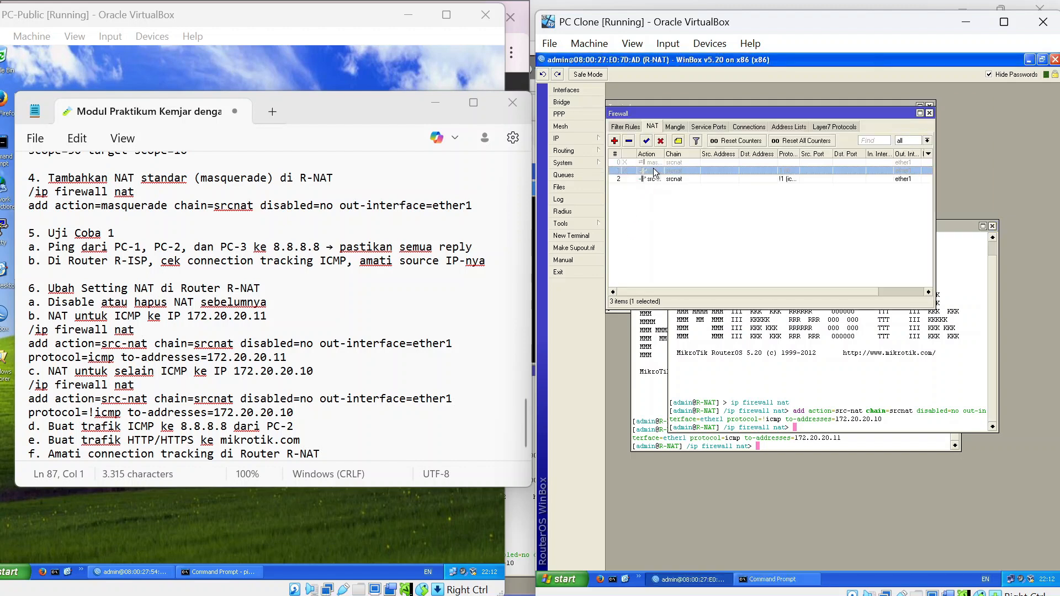
left_click(646, 141)
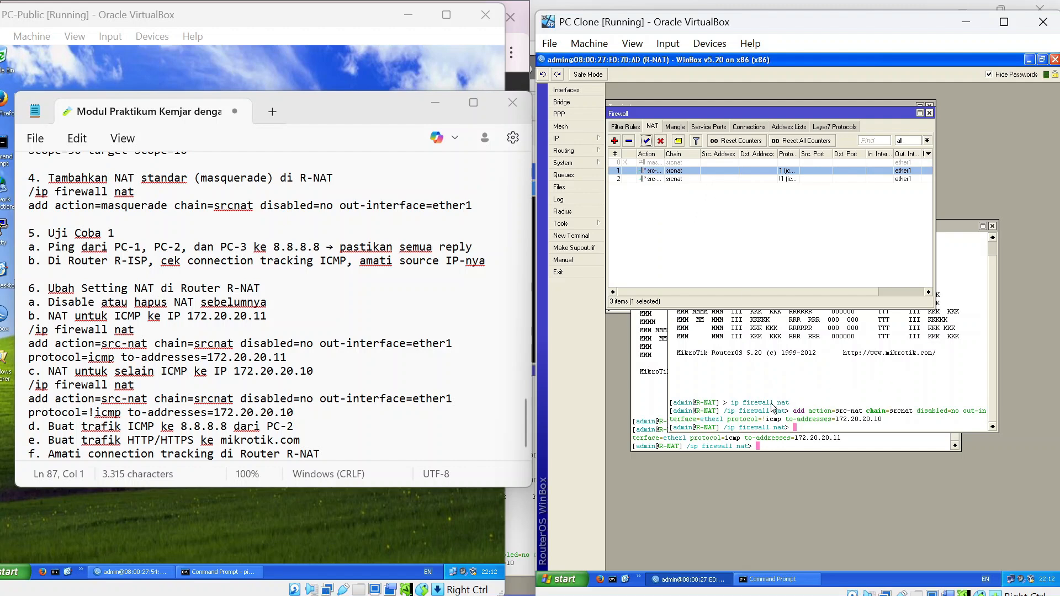
Rerun the continuous ping to 8.8.8.8, now replying, and launch Firefox.
left_click(761, 580)
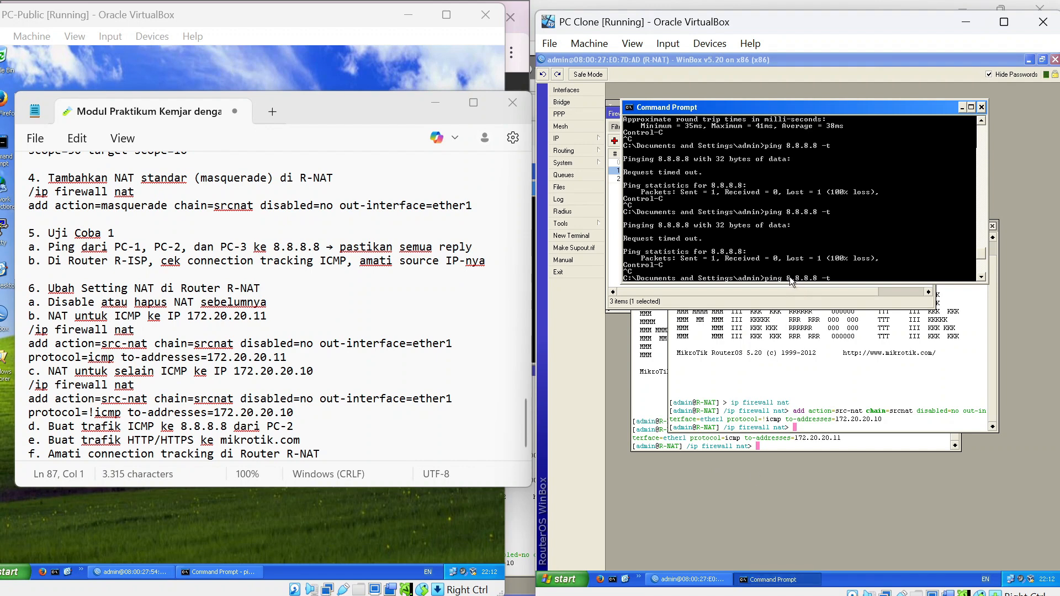
key("Return")
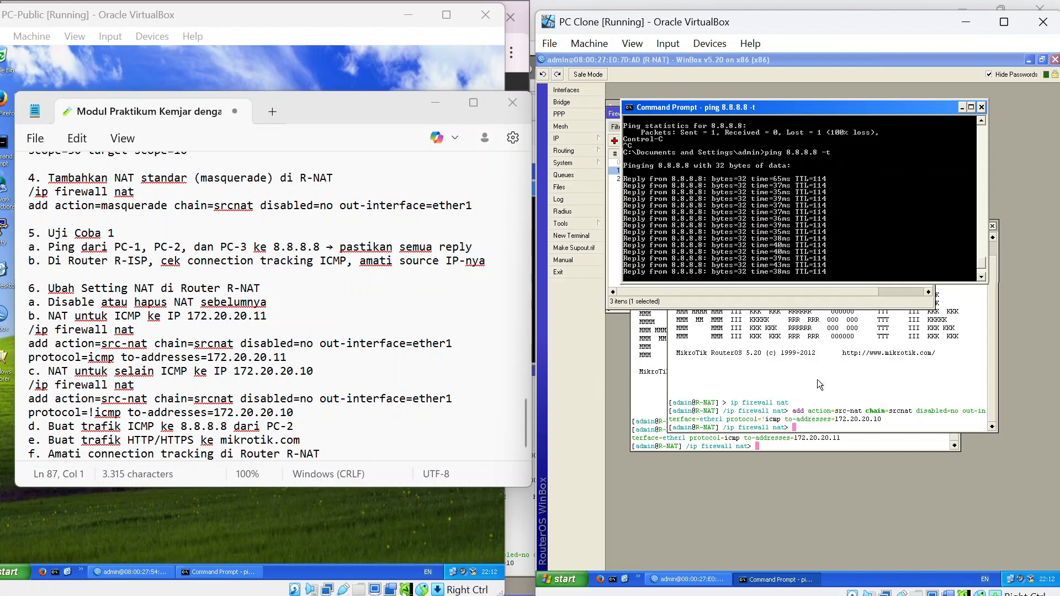
left_click(601, 581)
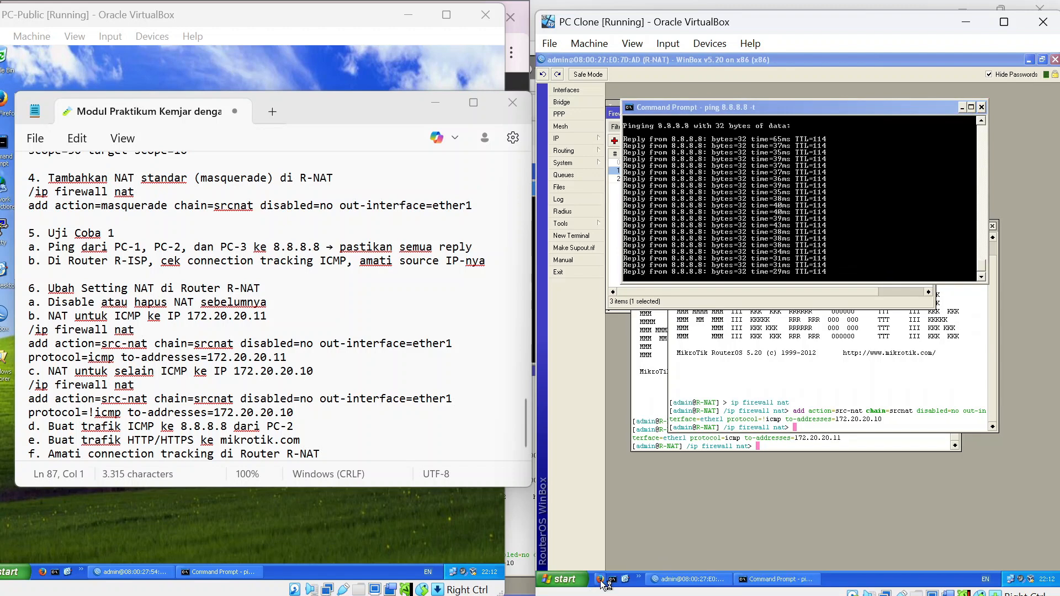
left_click(601, 581)
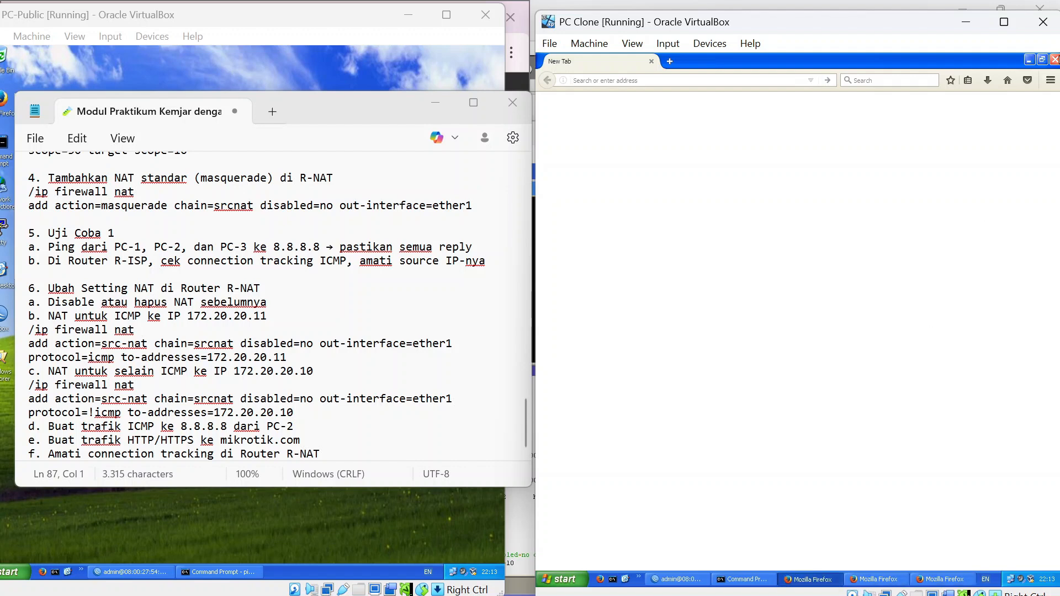
Close the two duplicate Firefox windows and load mikrotik.com in the remaining one.
left_click(1055, 60)
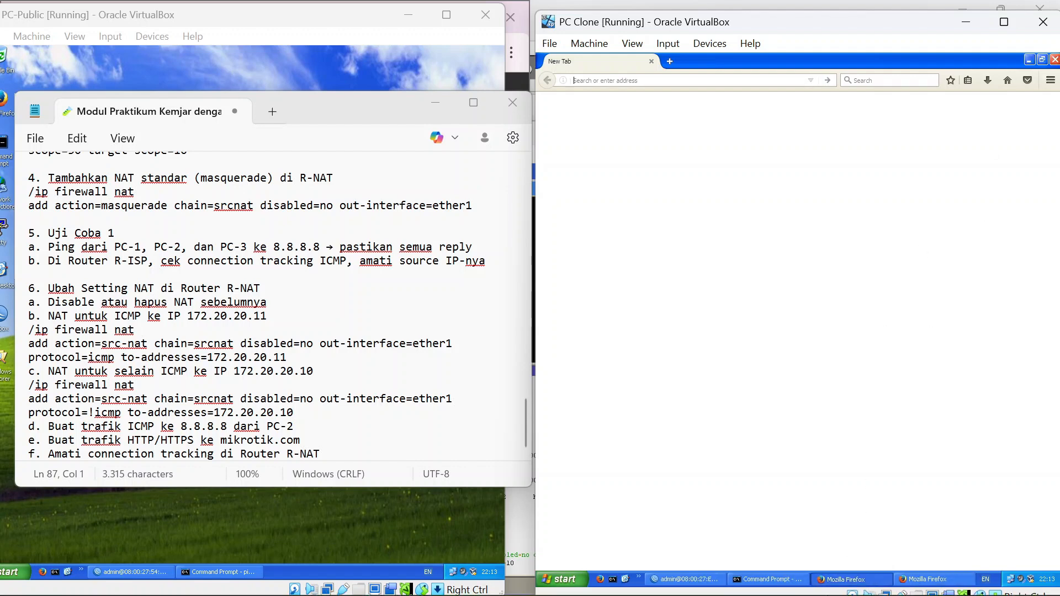
left_click(1055, 60)
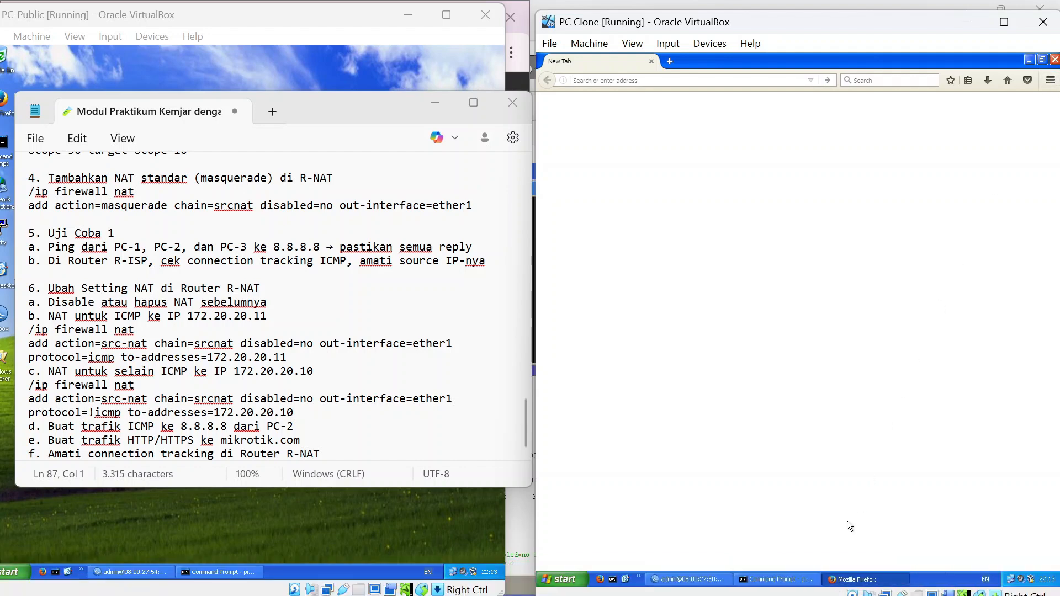
left_click(852, 580)
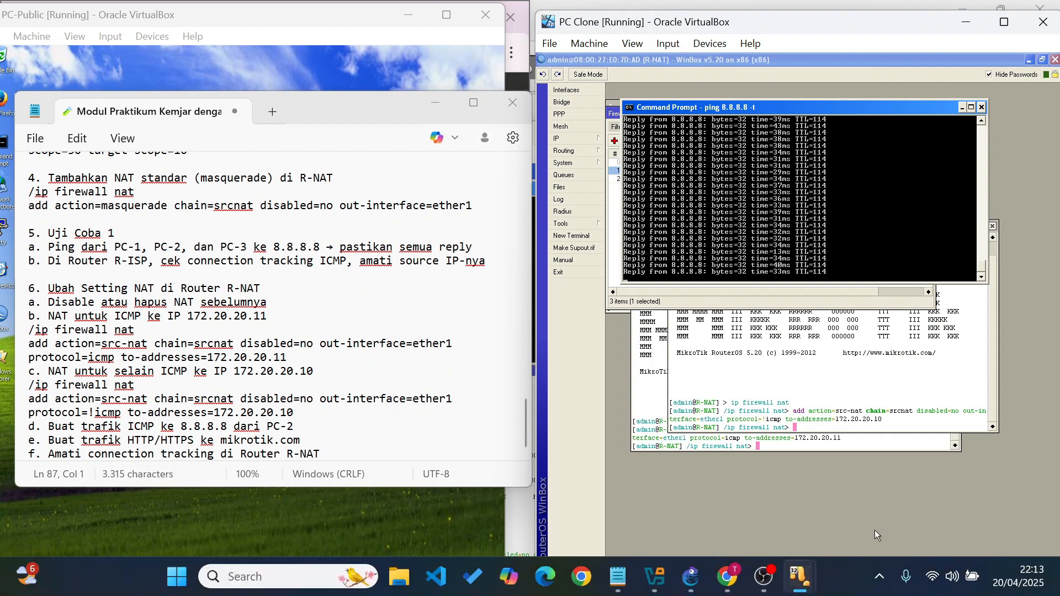
left_click(849, 580)
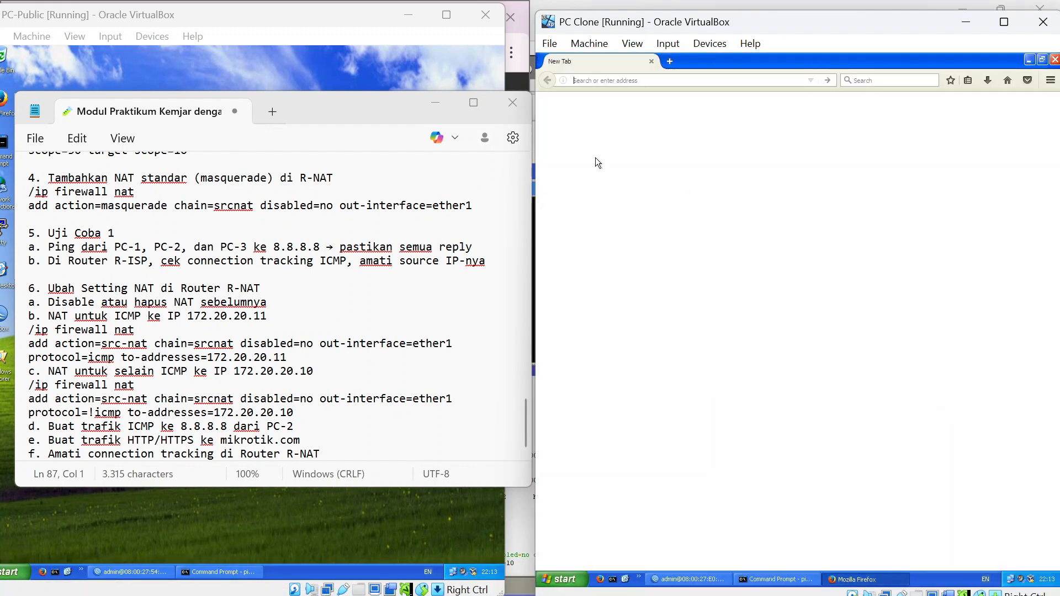
type("mikrotik.com/")
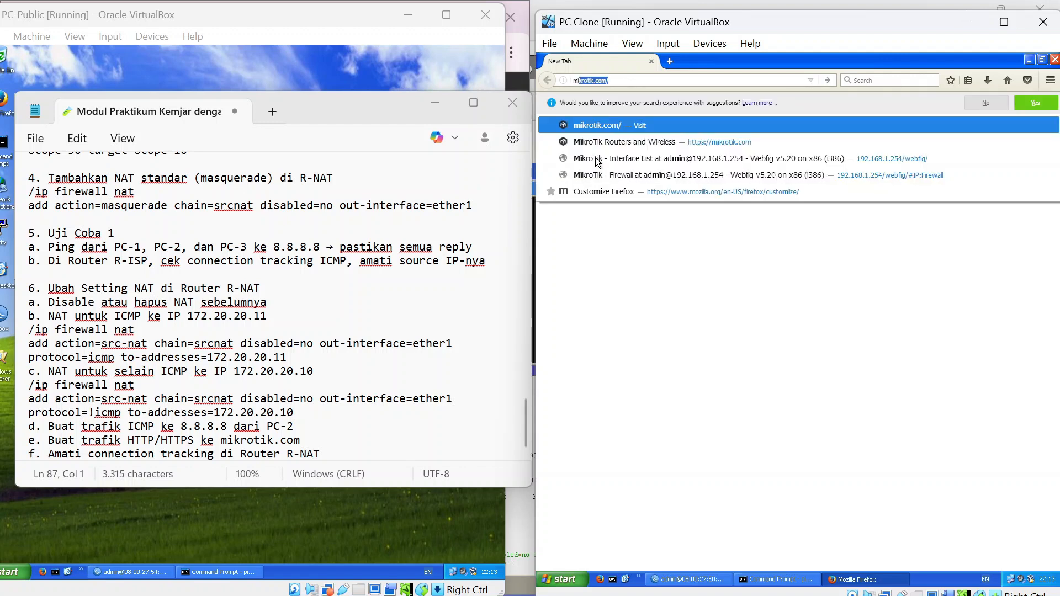
key("Return")
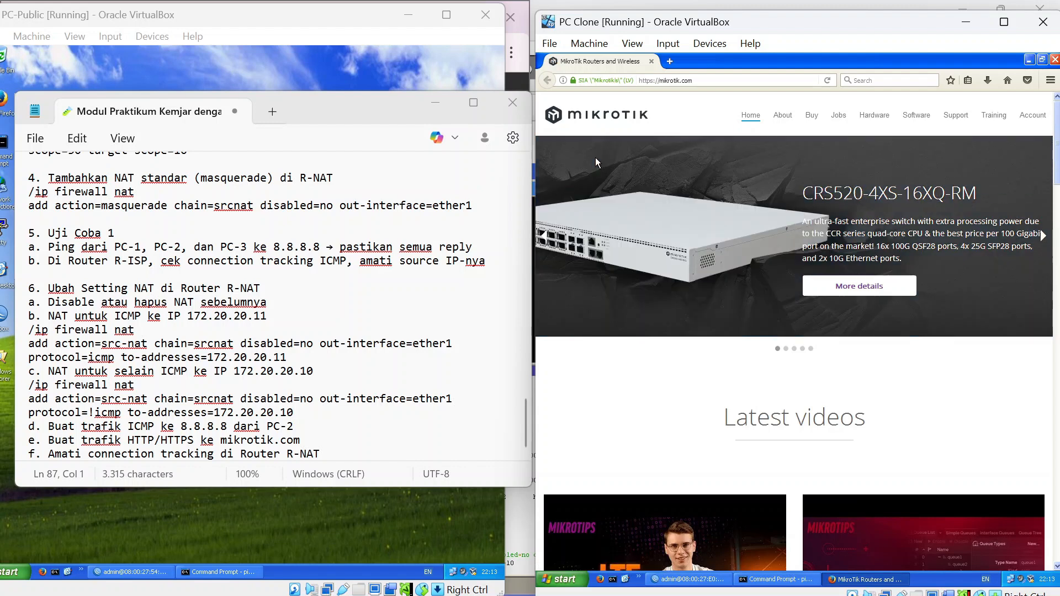
key("alt+Tab")
Disable NAT rule 2, the non-ICMP src-nat to 172.20.20.10, then return to Firefox.
left_click(704, 575)
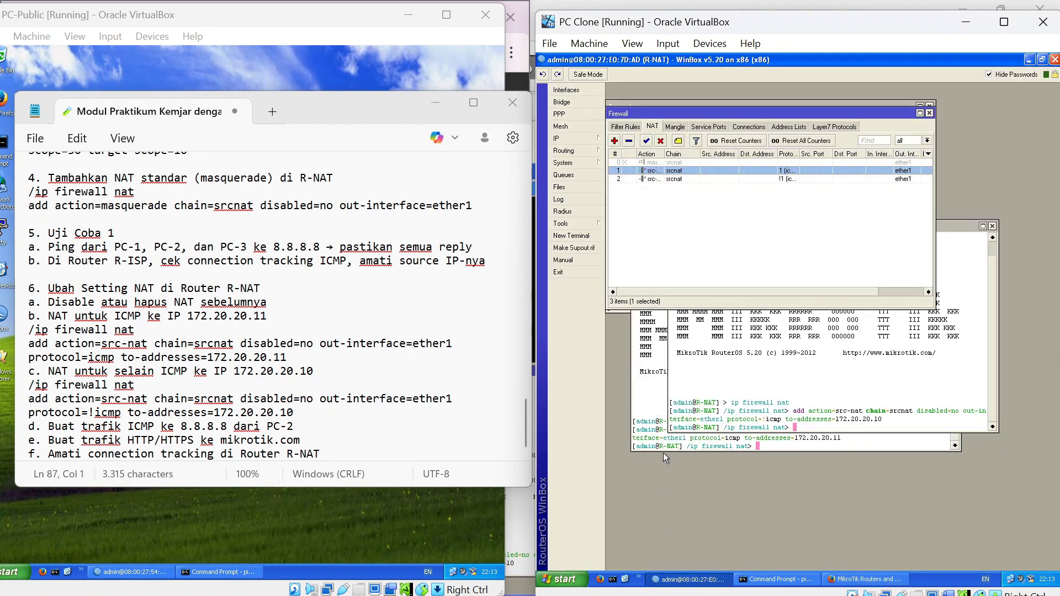
left_click(704, 180)
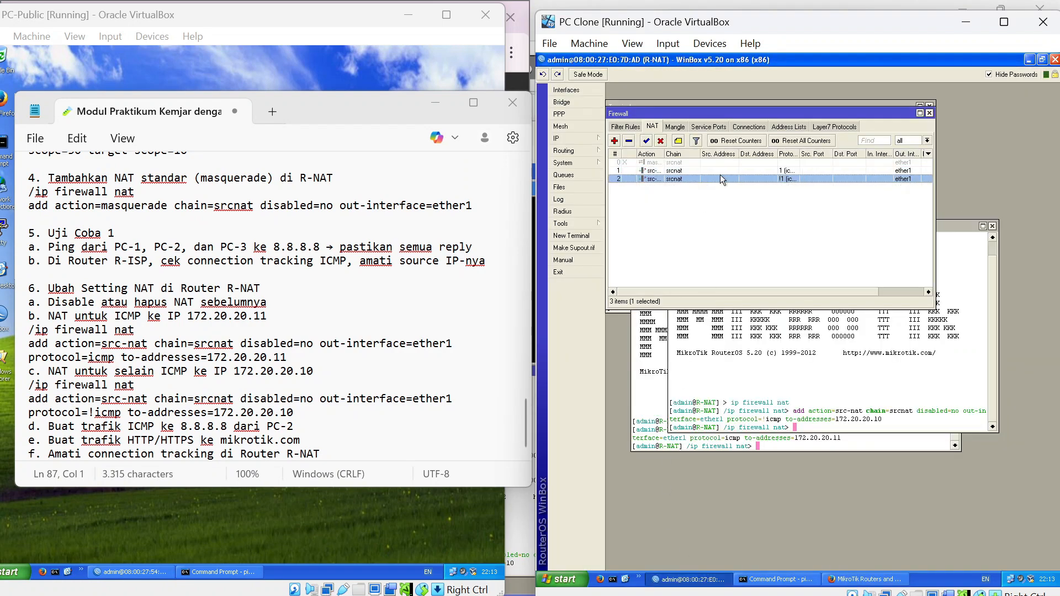
left_click(661, 140)
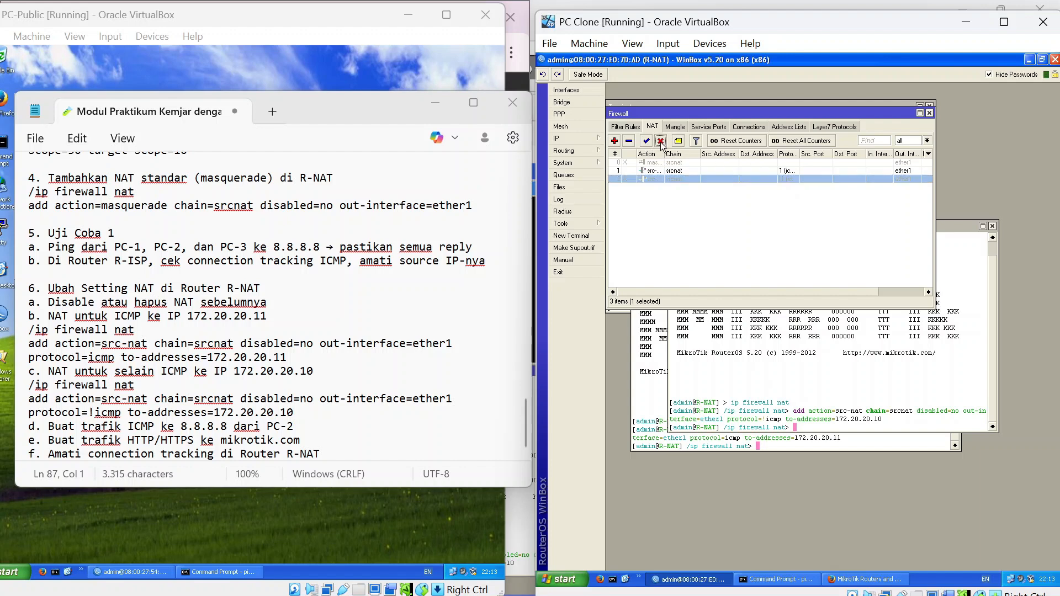
left_click(853, 579)
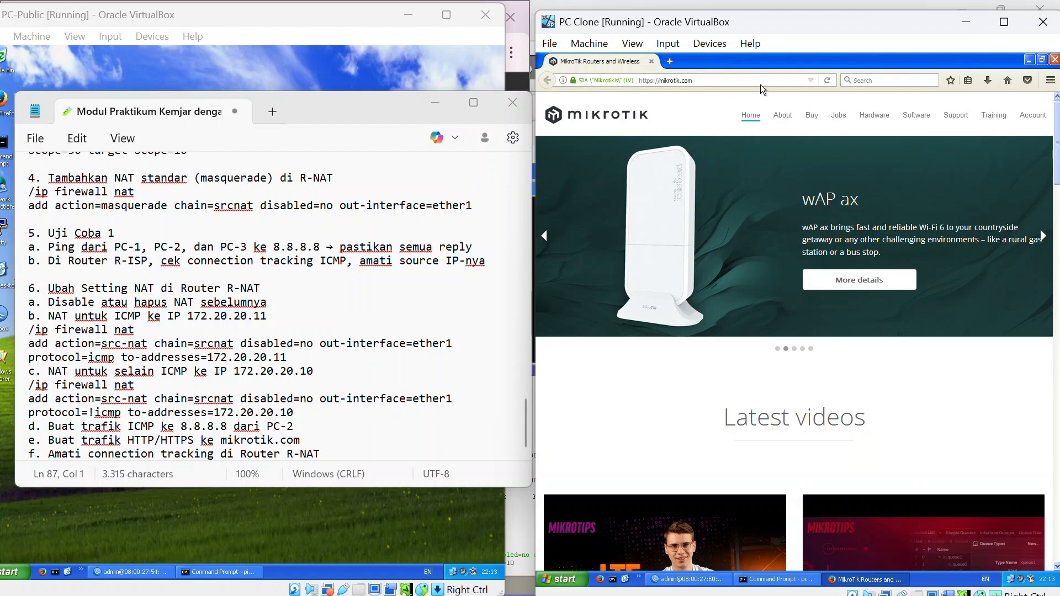
Reload mikrotik.com and retry it from a new tab, which stalls.
left_click(830, 86)
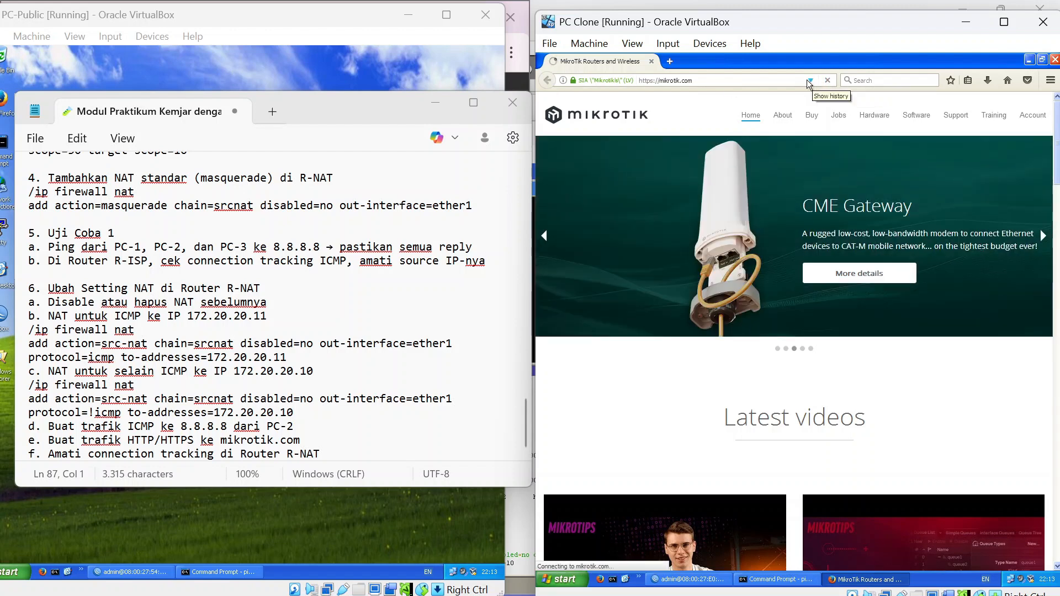
left_click(669, 62)
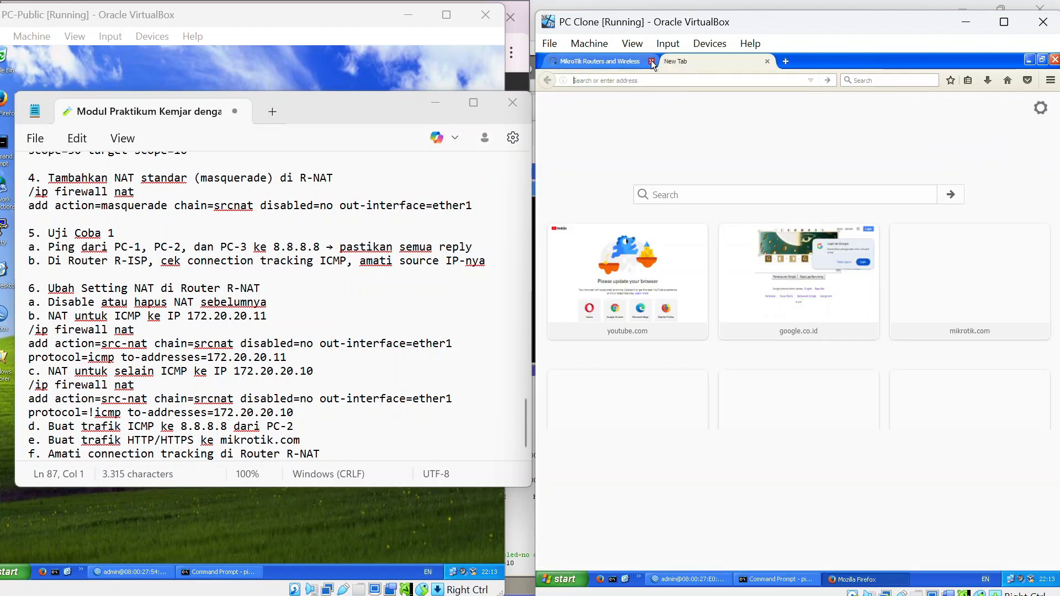
left_click(652, 62)
type("mic")
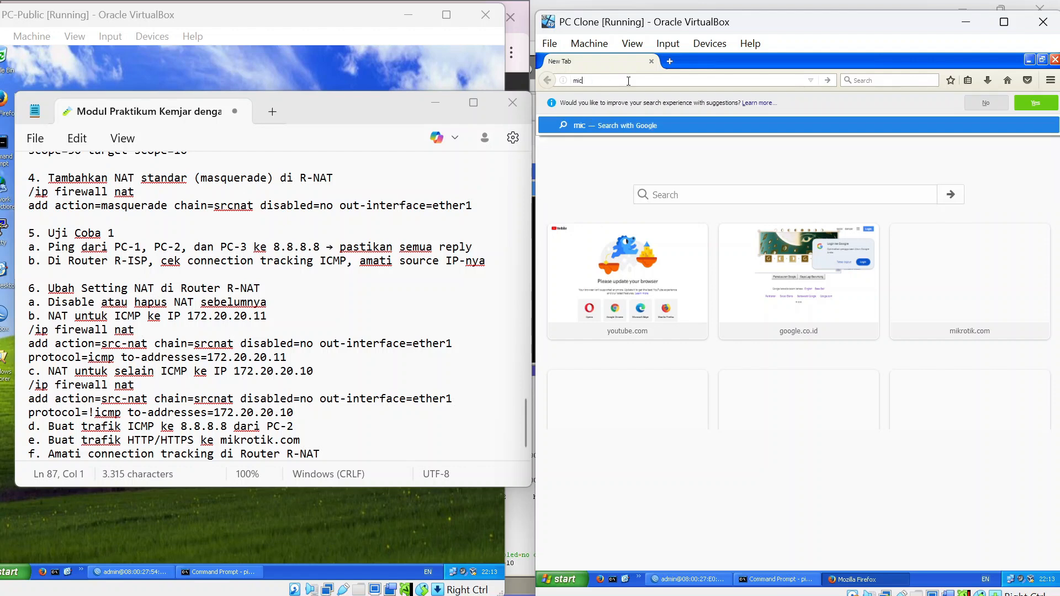
key("BackSpace")
key("Return")
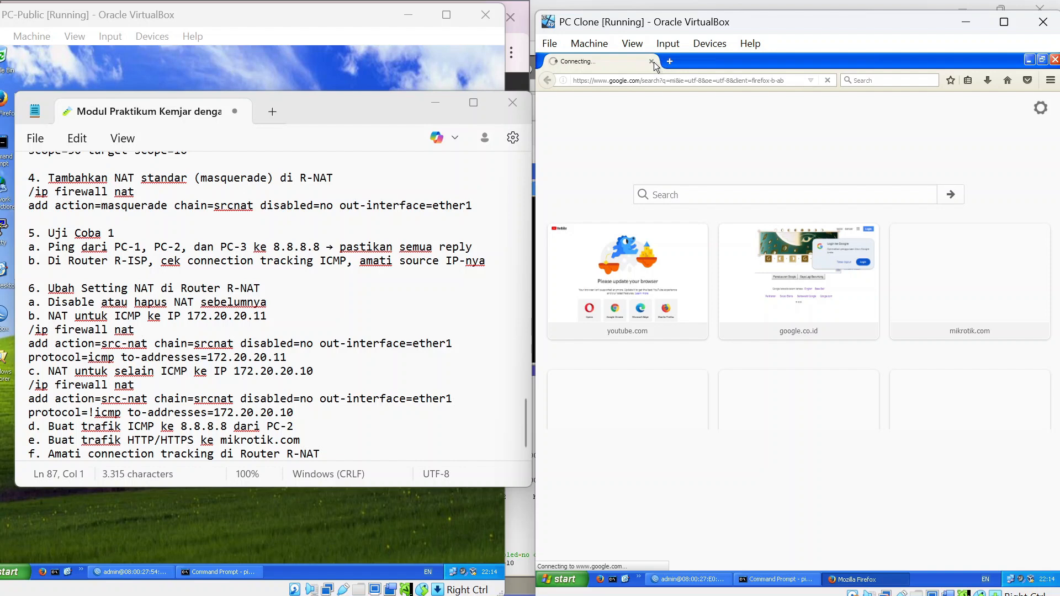
Try mikrotik.com once more in a fresh tab, then bring R-NAT's WinBox forward.
key("ctrl+t")
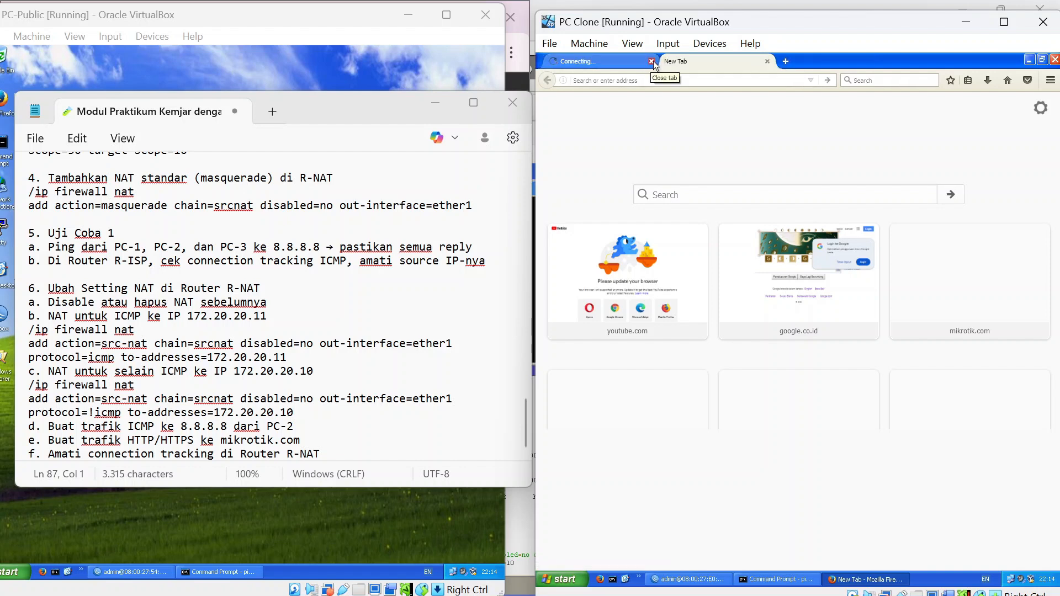
left_click(652, 61)
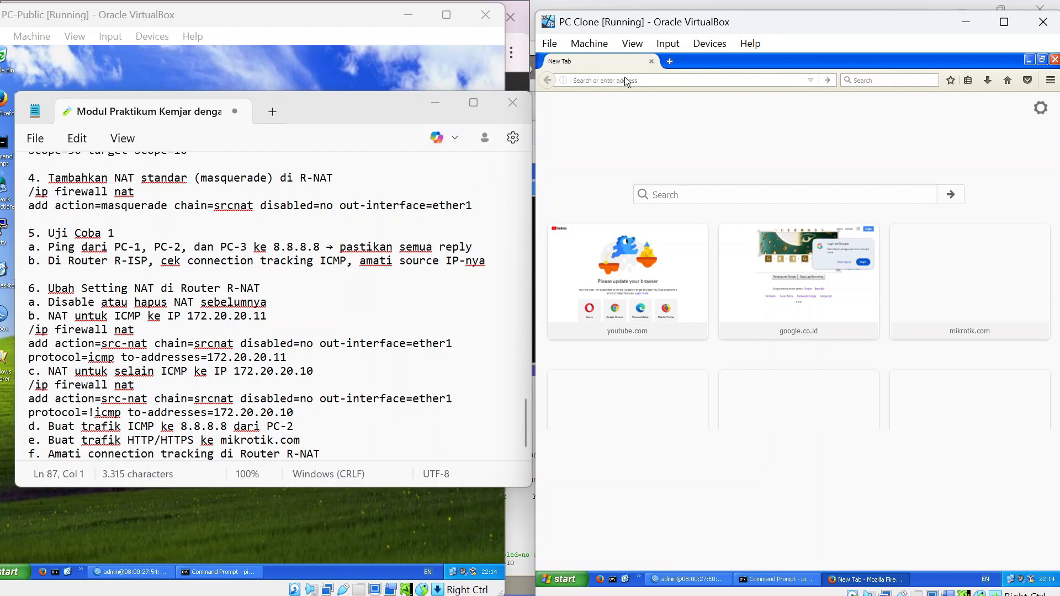
type("mikrotik.com/")
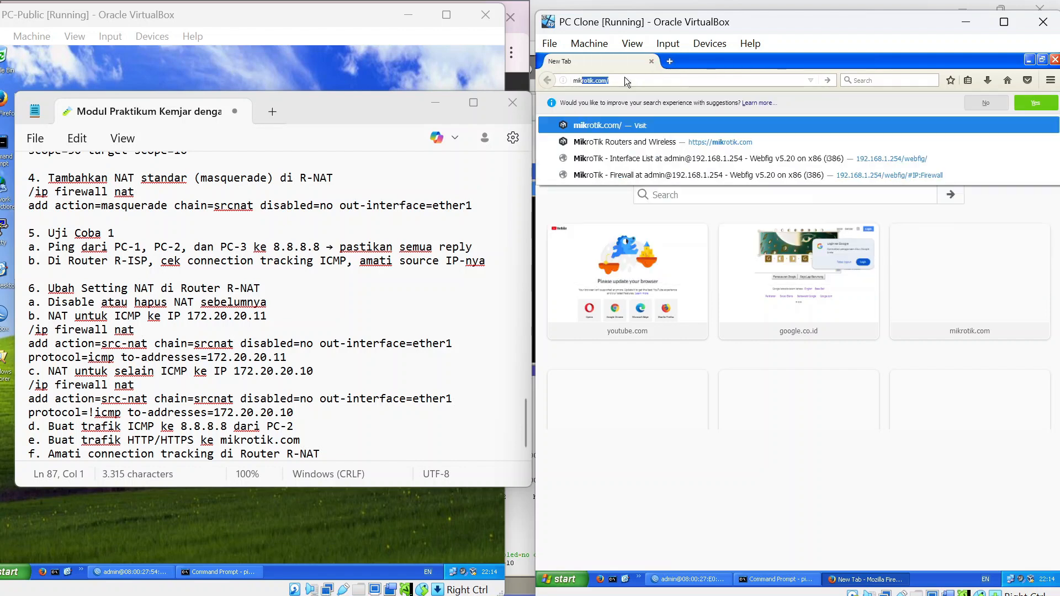
key("Return")
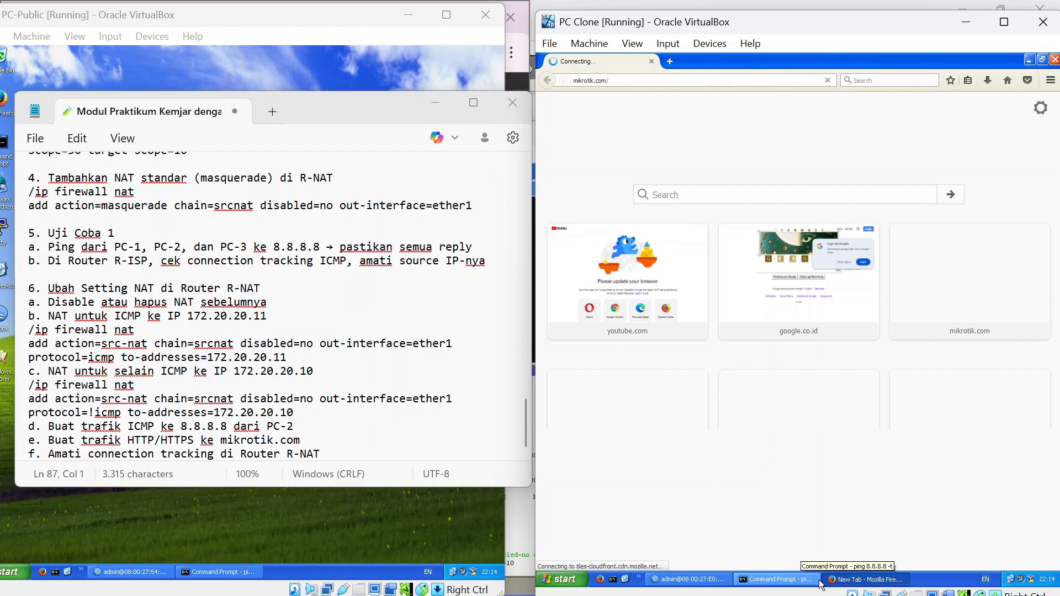
left_click(685, 580)
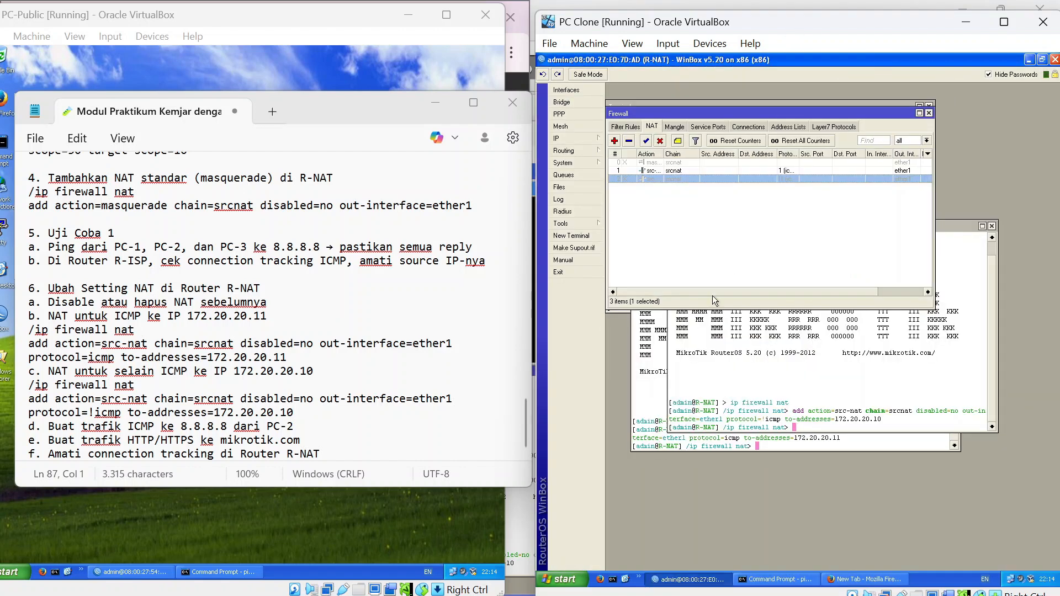
Browse R-NAT's Connections list showing 192.168.2.2 traffic to 8.8.8.8 and port 443.
left_click(748, 127)
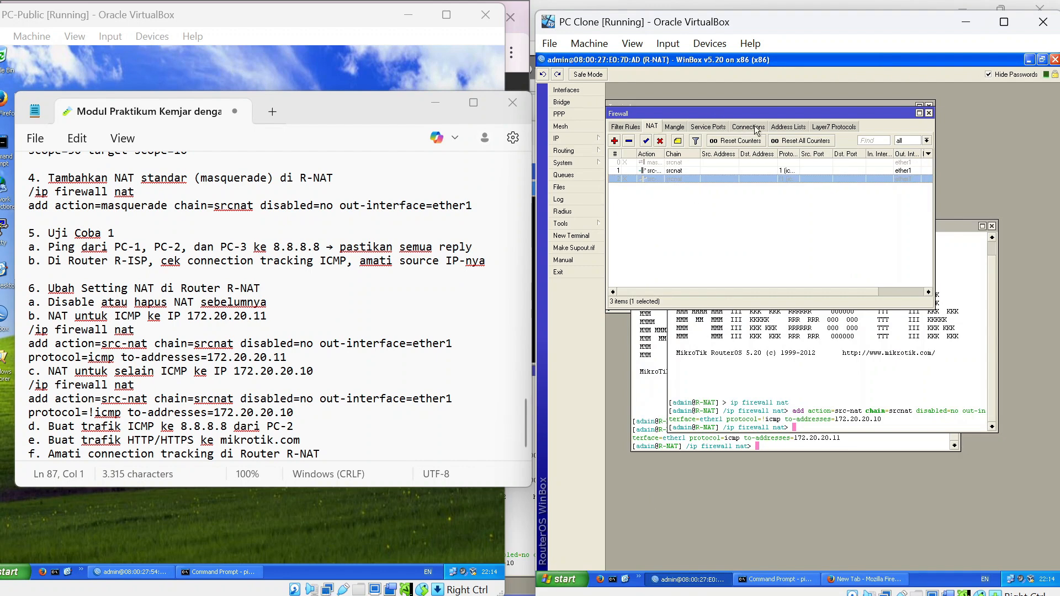
scroll(788, 260, "down", 2)
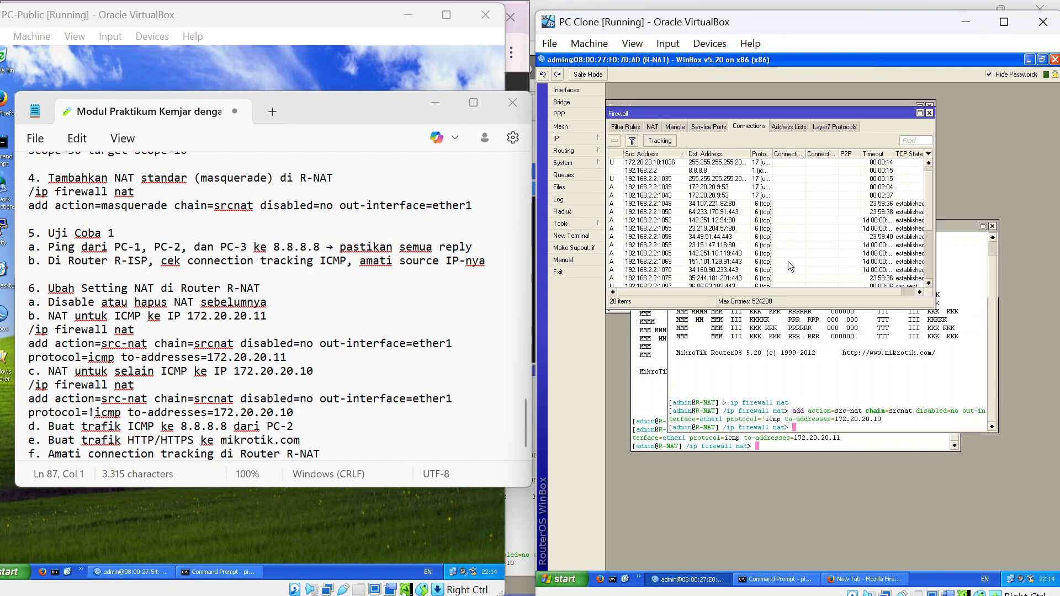
scroll(788, 260, "down", 3)
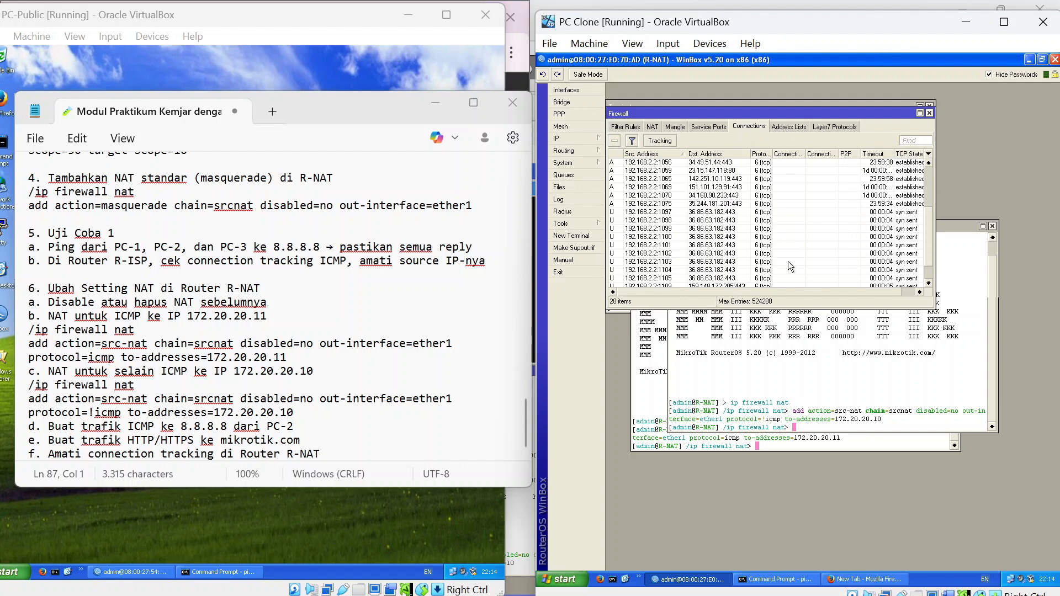
scroll(787, 260, "up", 4)
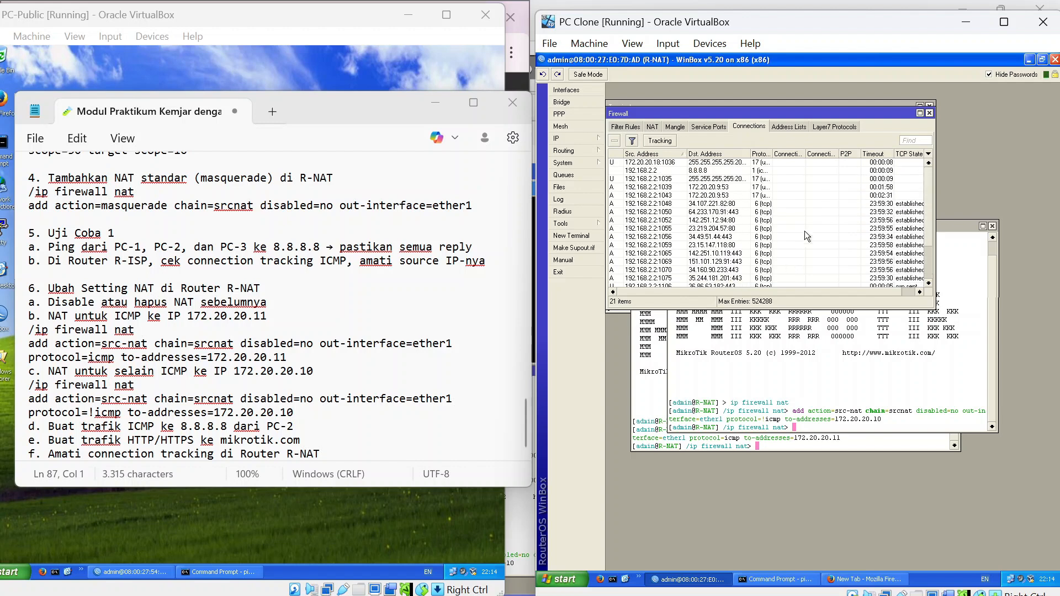
scroll(826, 197, "down", 2)
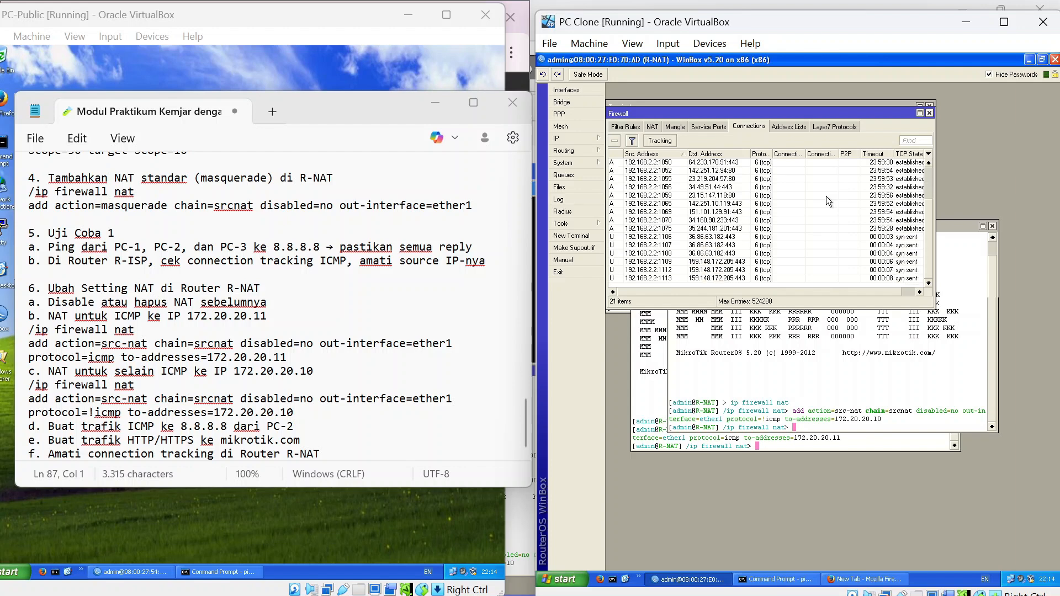
scroll(847, 241, "up", 2)
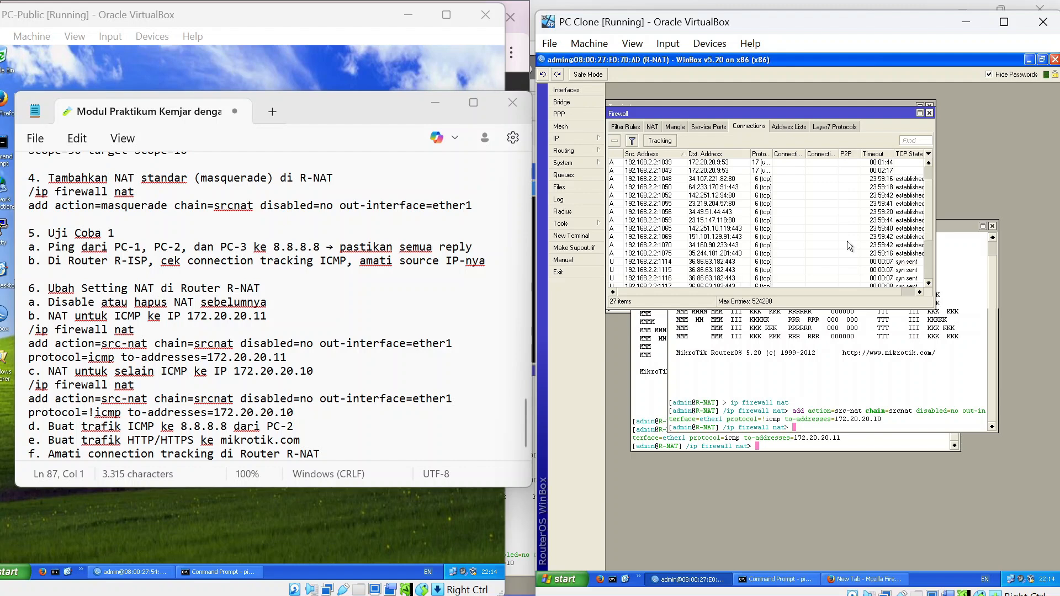
scroll(848, 241, "down", 3)
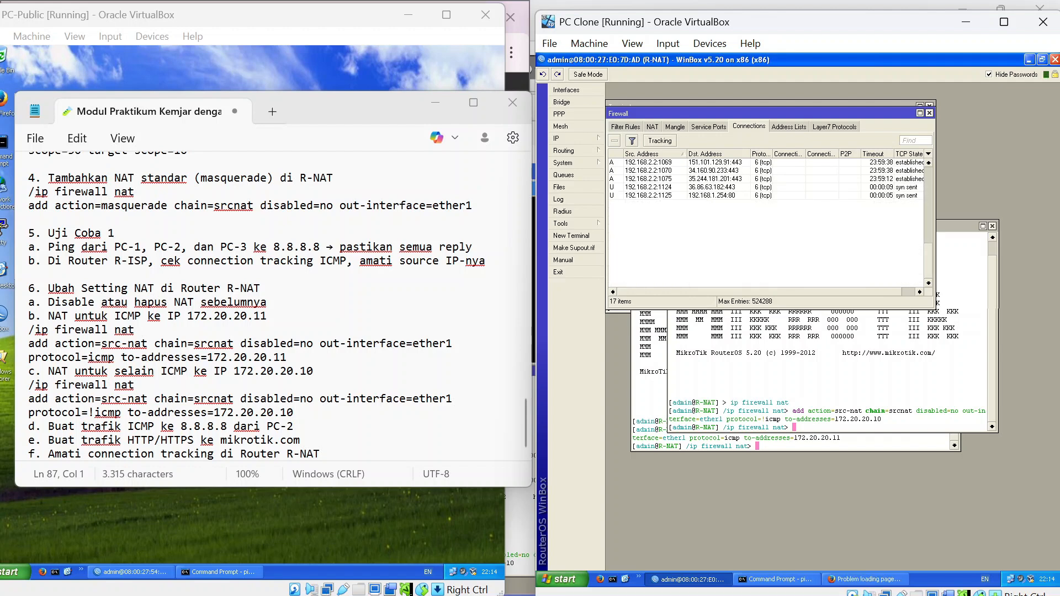
left_click(525, 433)
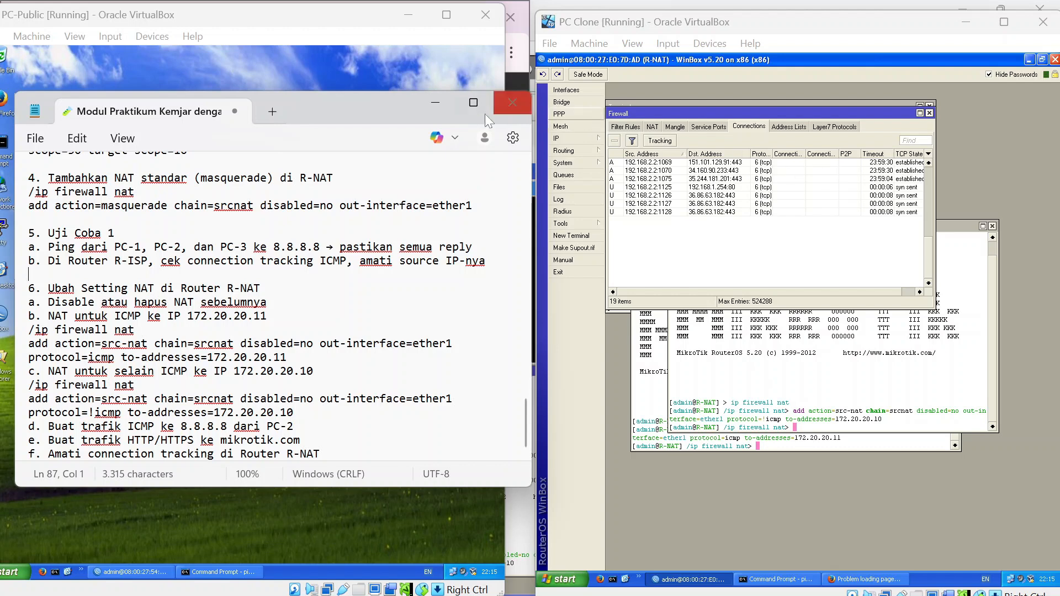
Stop PC-Public's ping to 8.8.8.8 and close its Command Prompt and R-ISP WinBox.
left_click(435, 104)
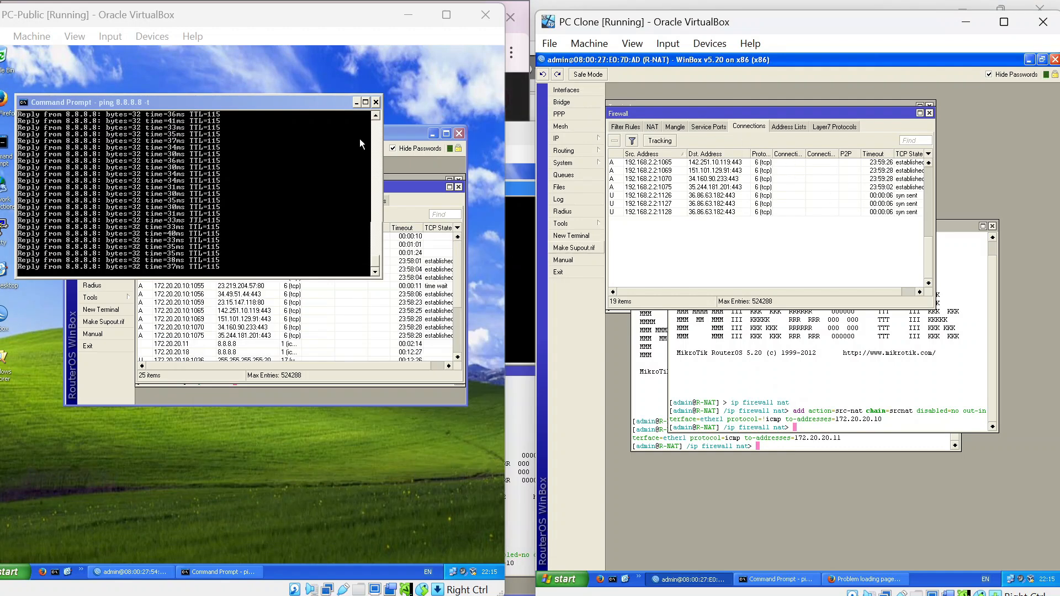
left_click(307, 227)
key("ctrl+c")
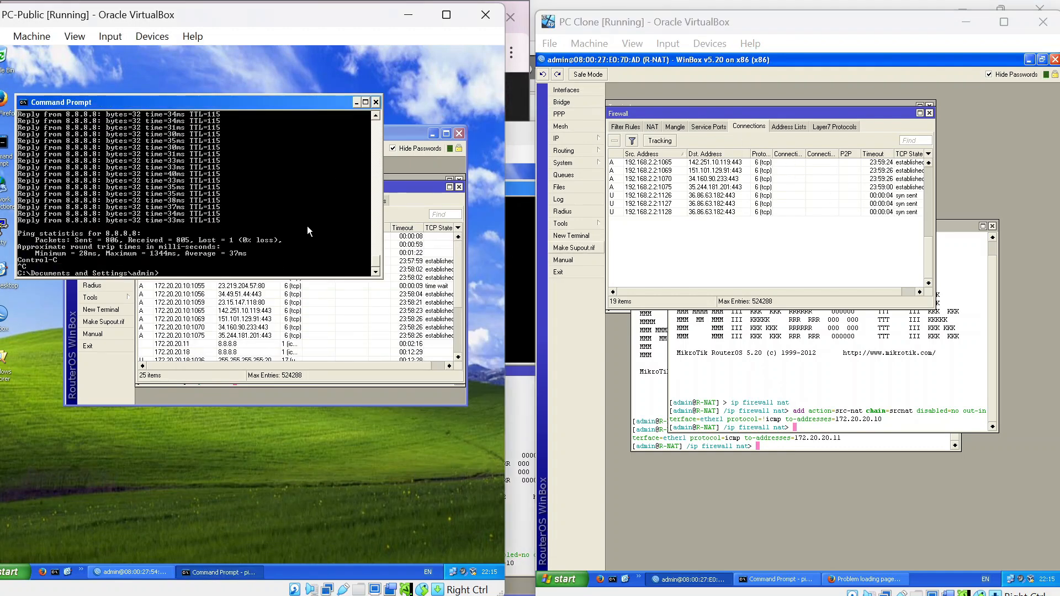
left_click(377, 102)
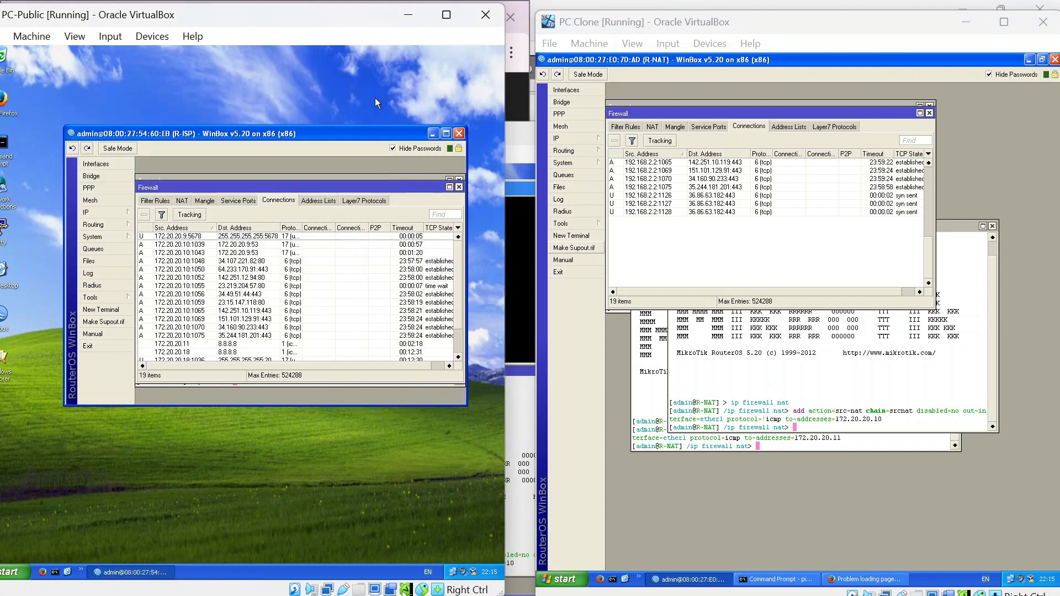
left_click(459, 133)
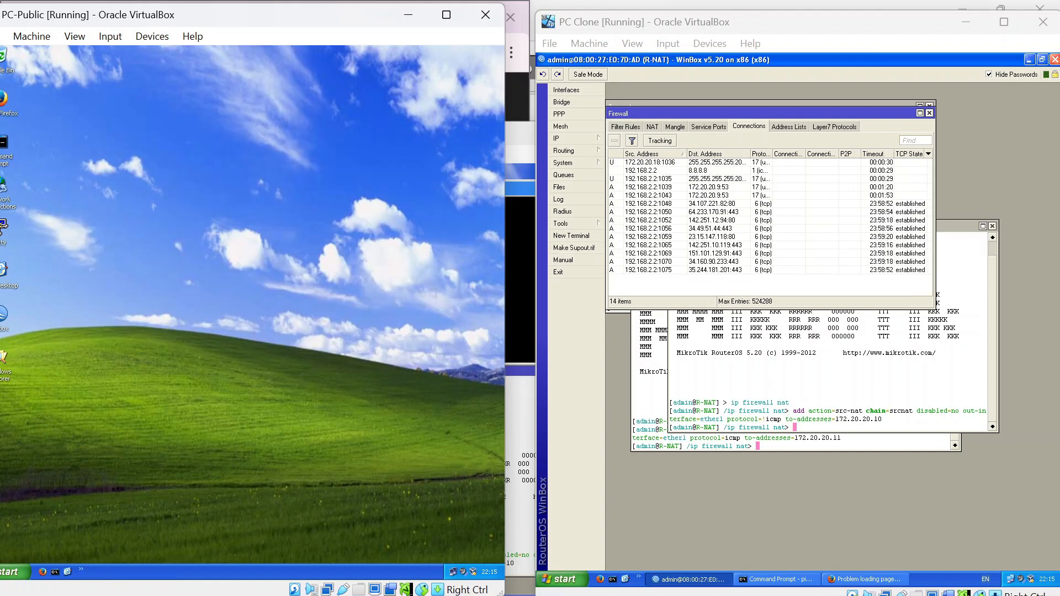
On PC Clone, close the R-NAT WinBox and Firefox, stop its 8.8.8.8 ping, and close Command Prompt.
left_click(929, 113)
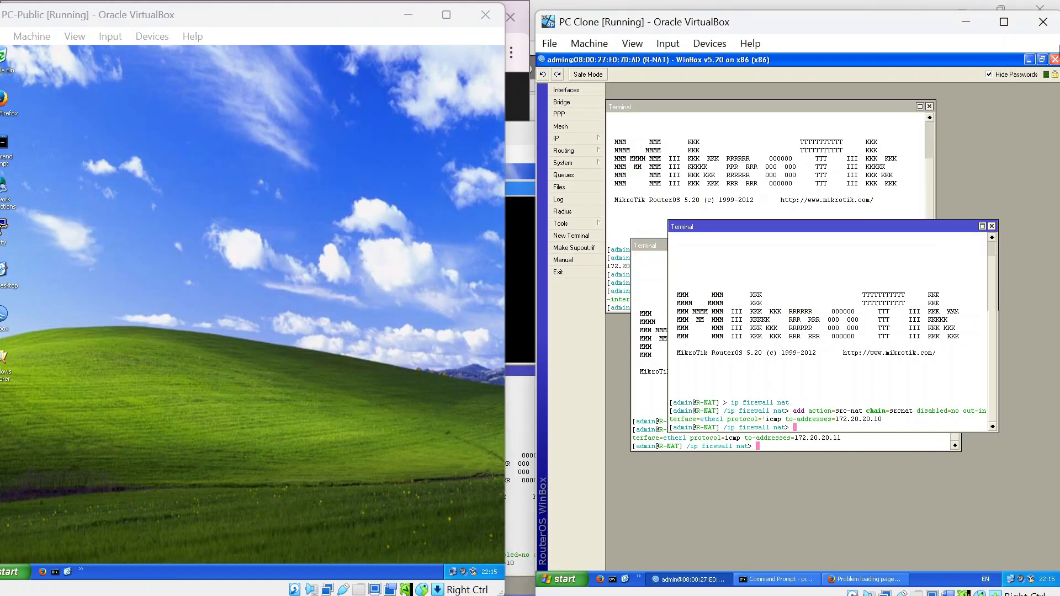
left_click(1055, 59)
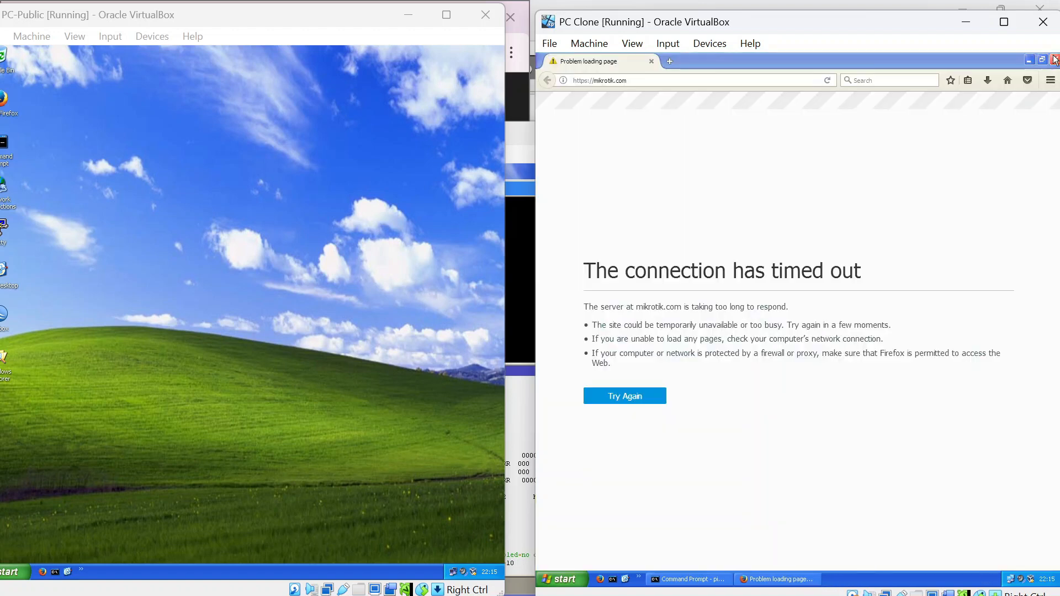
left_click(1055, 59)
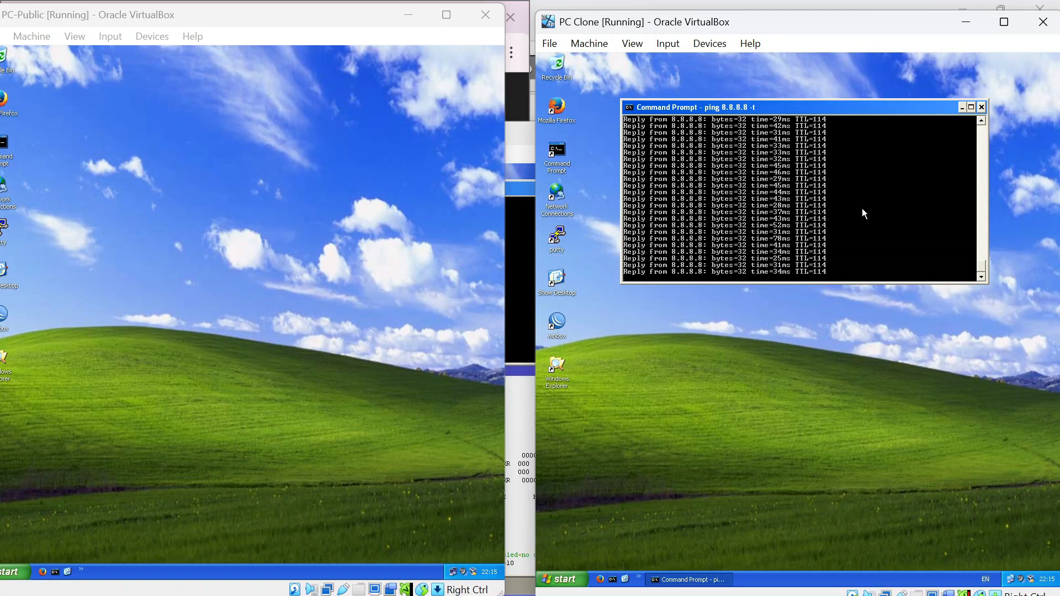
key("ctrl+c")
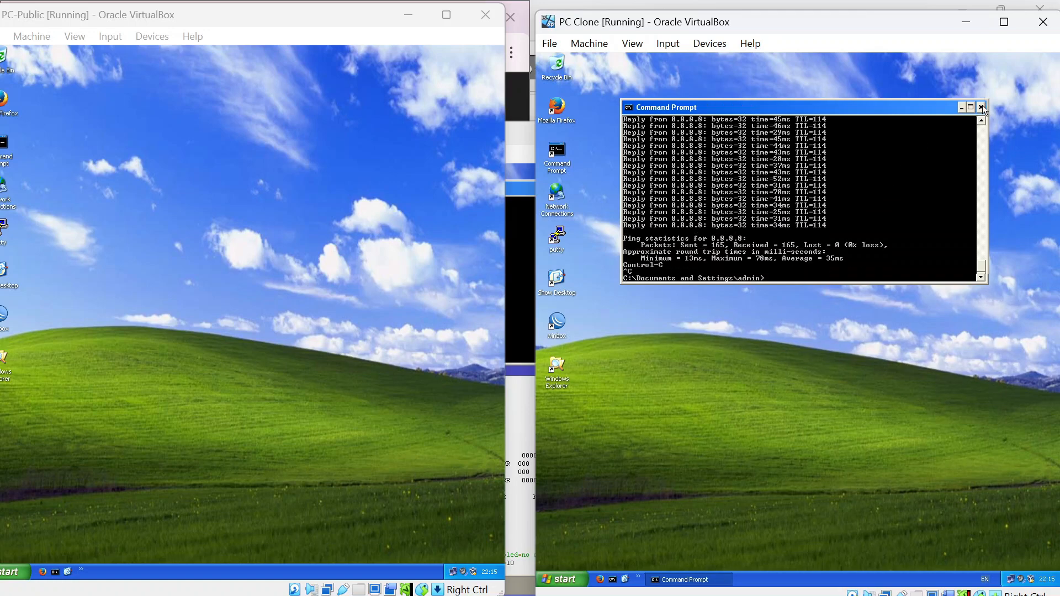
left_click(981, 107)
On the PC VM, stop the 8.8.8.8 ping and close Command Prompt and the R-Routing WinBox.
key("alt+Tab")
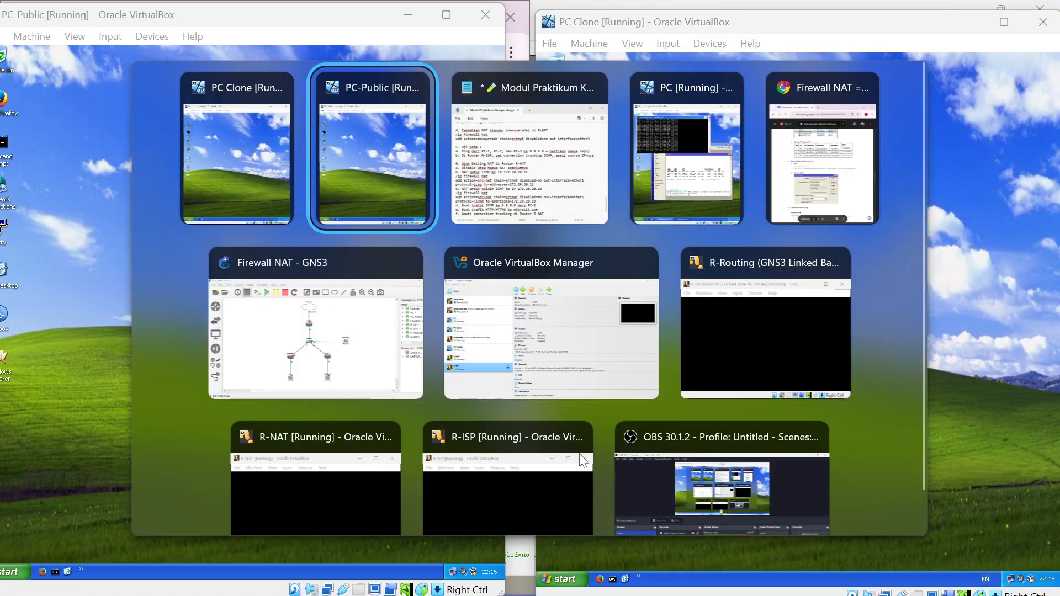
left_click(731, 161)
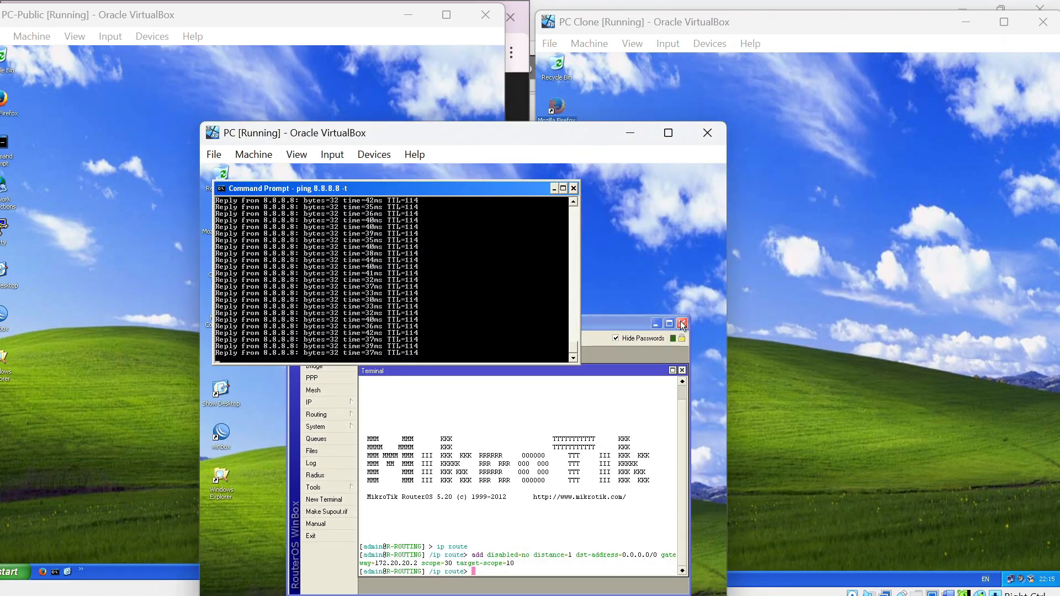
key("ctrl+c")
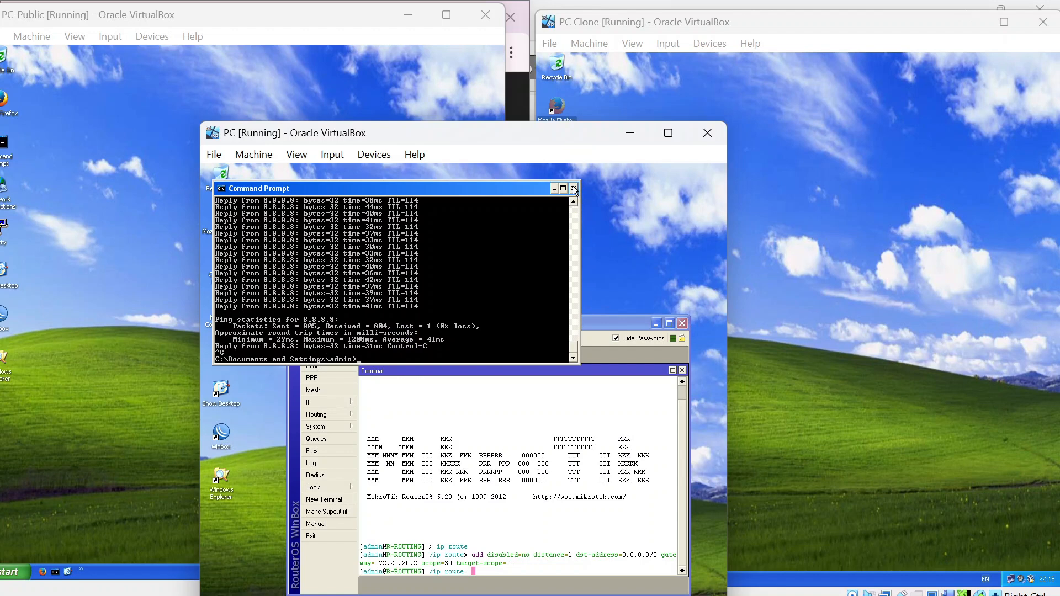
left_click(574, 189)
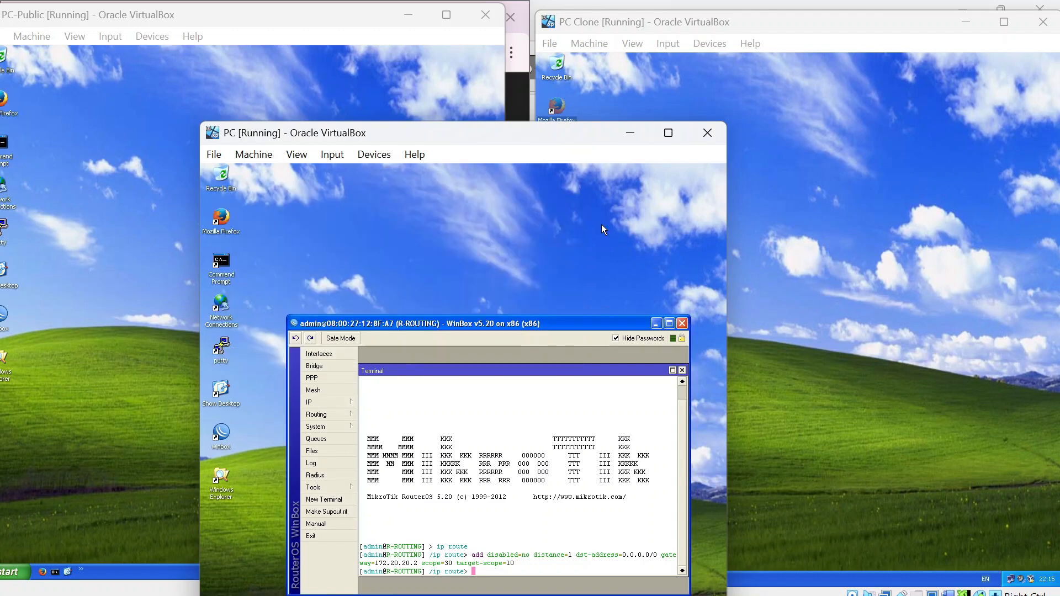
left_click(683, 325)
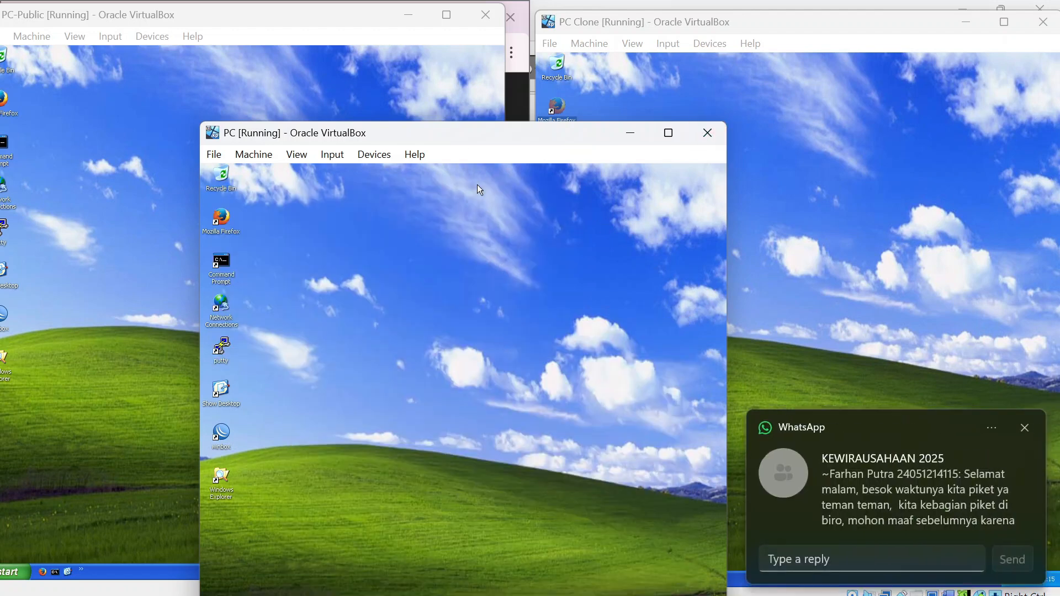
left_click(1021, 422)
mouse_move(525, 137)
left_mouse_down()
mouse_move(701, 136)
mouse_move(854, 102)
left_mouse_up()
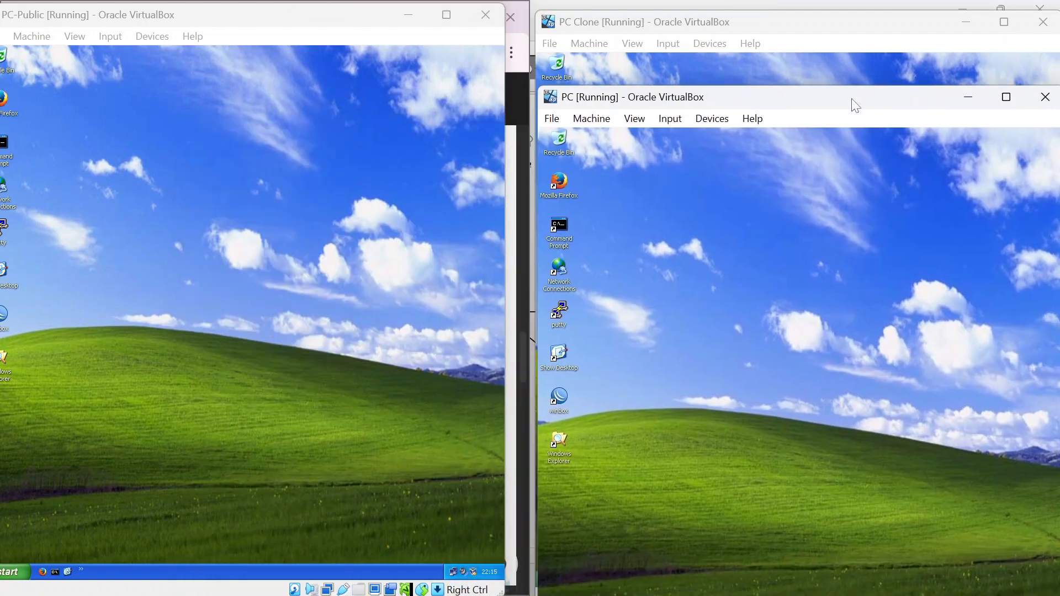
key("alt+Tab")
key("alt+Tab")
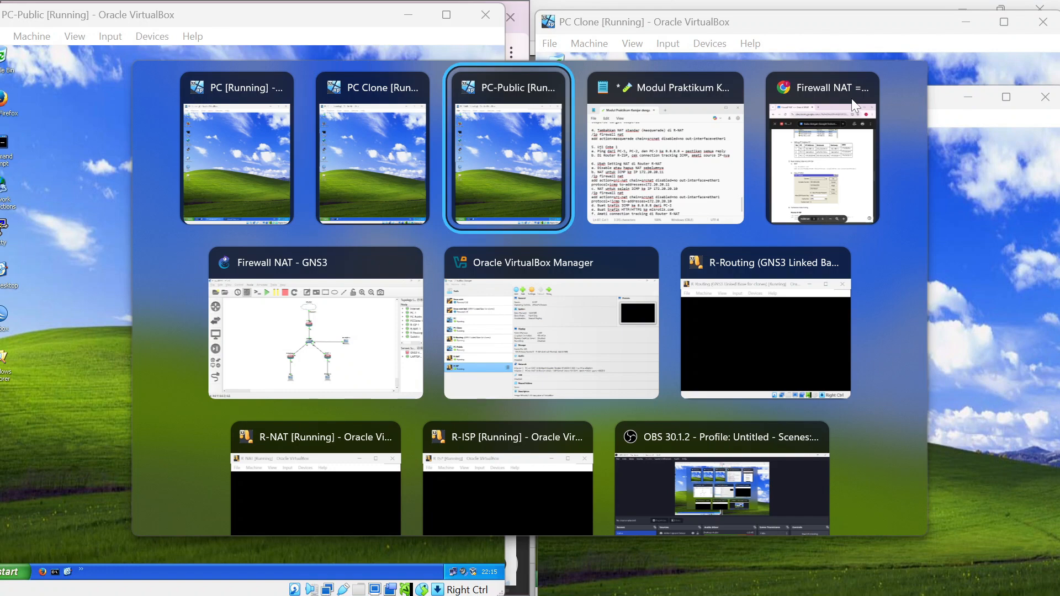
Review page 5 of the Classroom lab handout PDF, then return to the GNS3 topology.
key("alt+Tab")
key("alt+Tab")
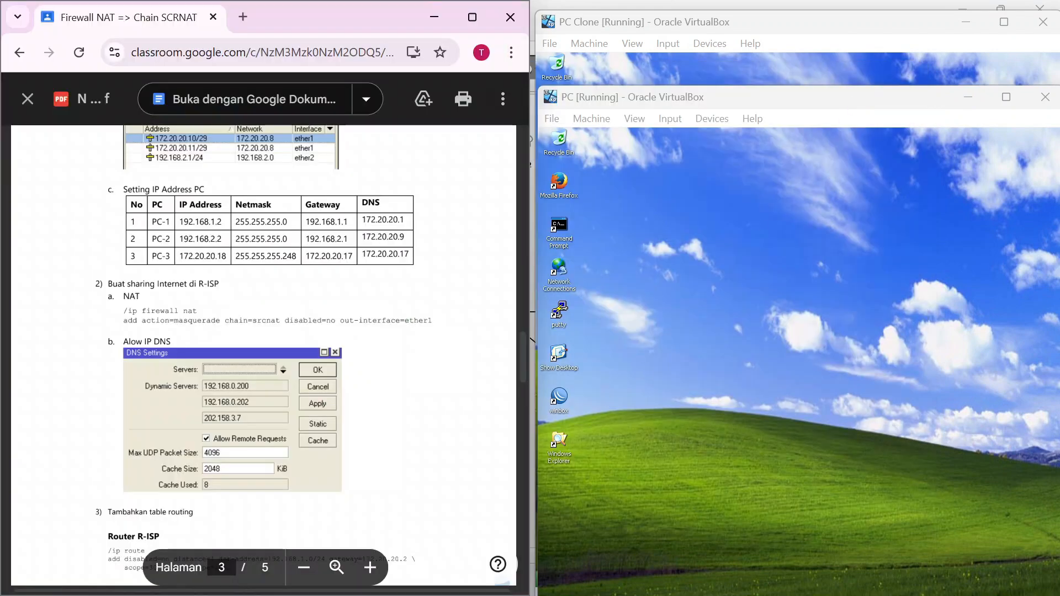
scroll(263, 353, "down", 15)
scroll(263, 353, "up", 5)
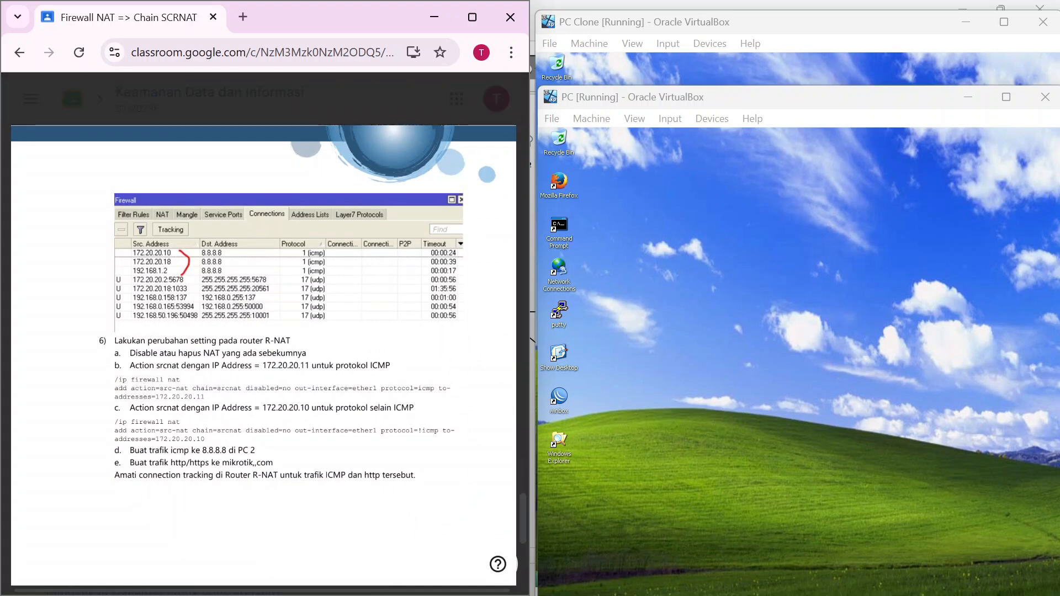
key("alt+Tab")
key("alt+Tab")
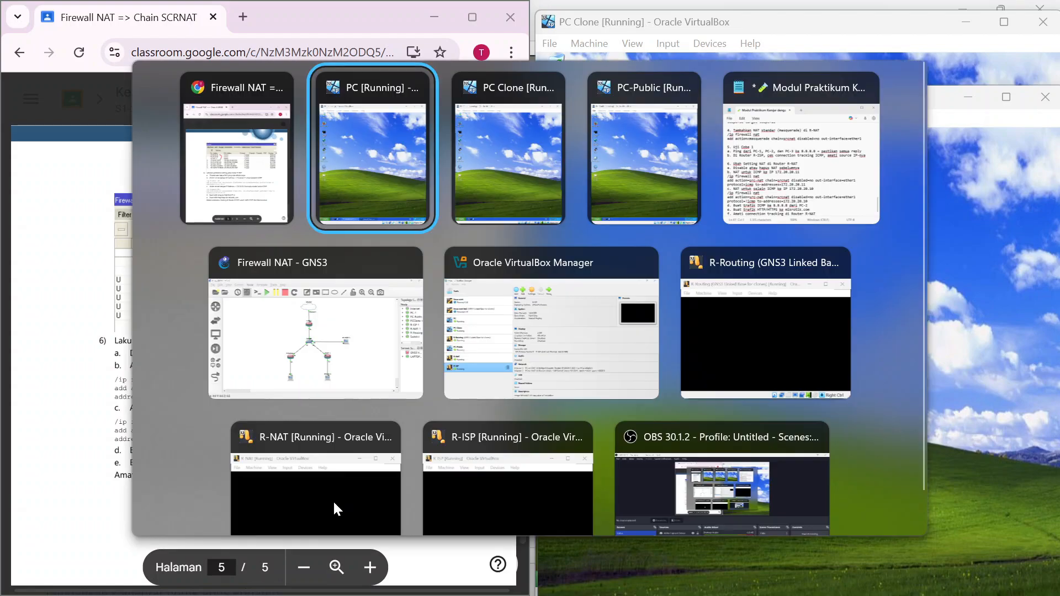
key("Down")
key("Left")
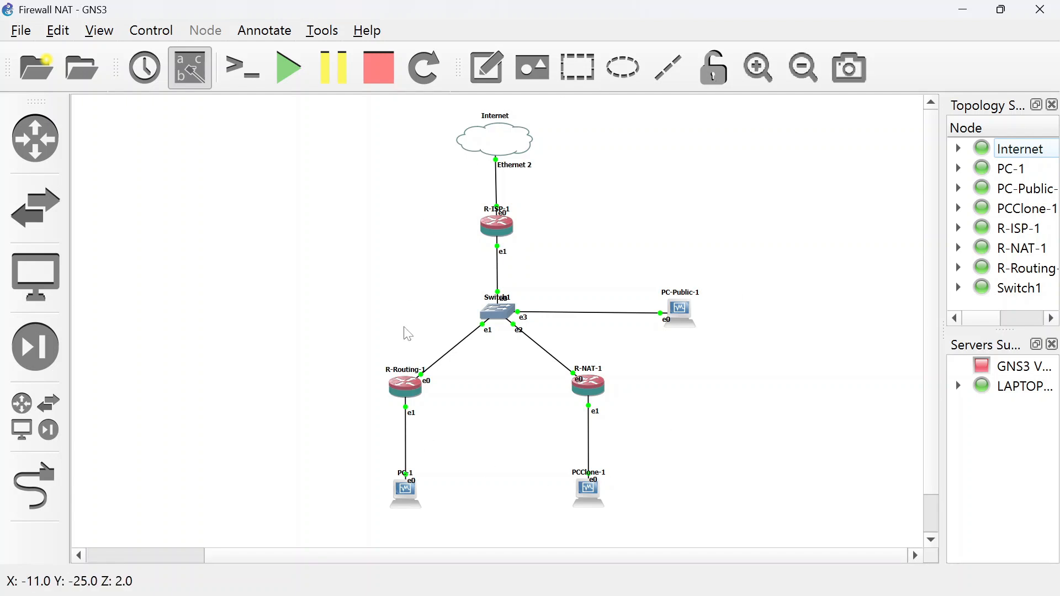
Stop all running lab nodes in the Firewall NAT topology, confirming the stop.
left_click(378, 82)
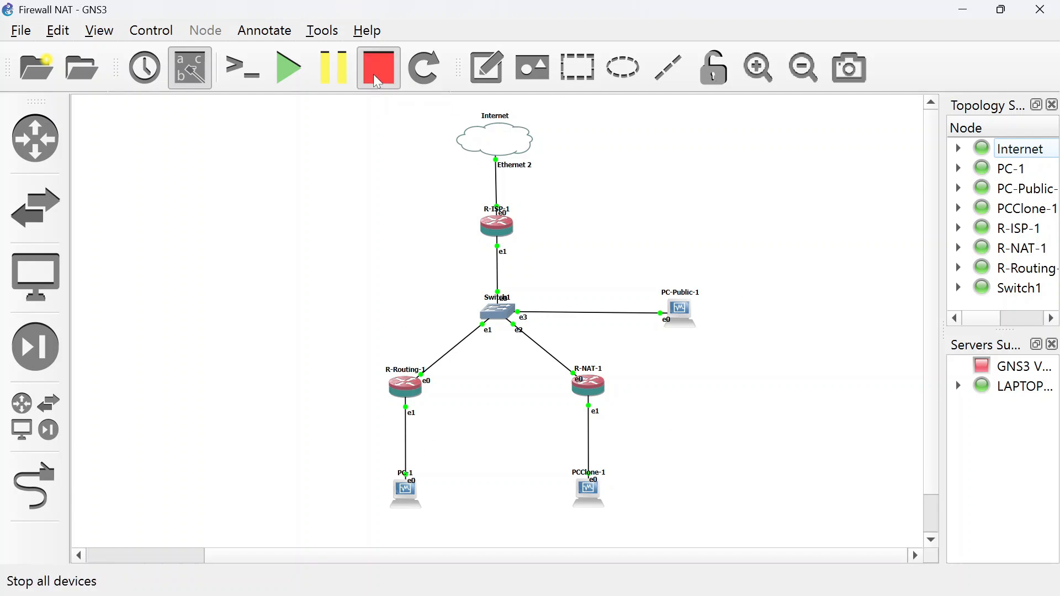
left_click(552, 338)
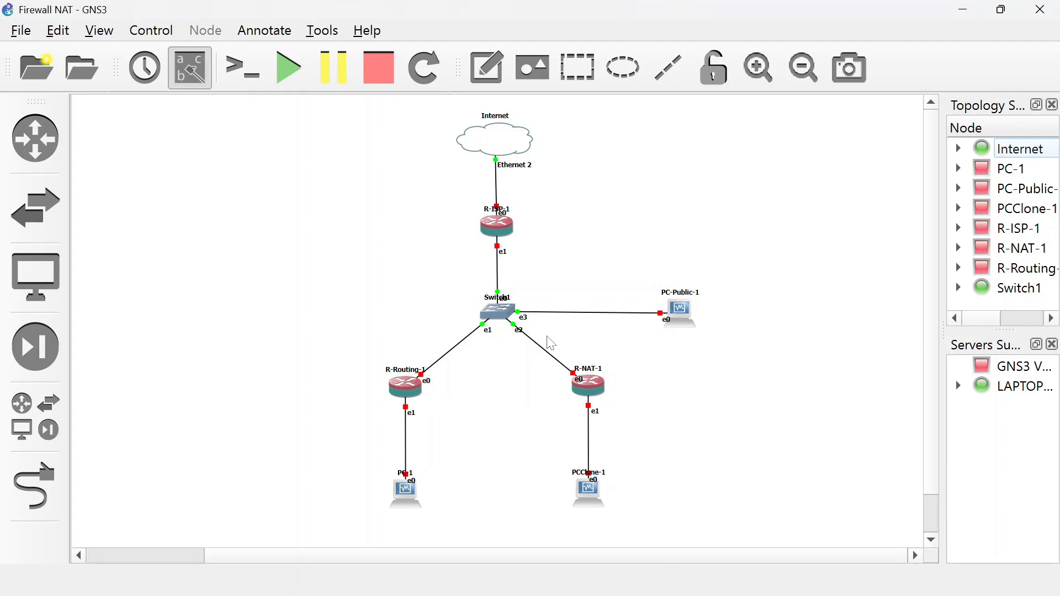
key("alt+Tab")
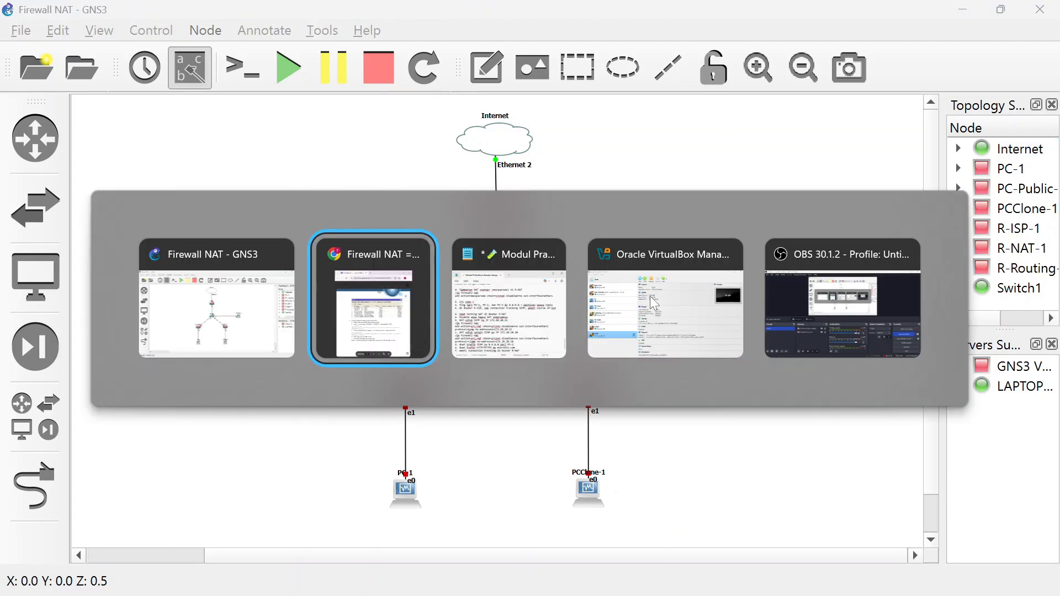